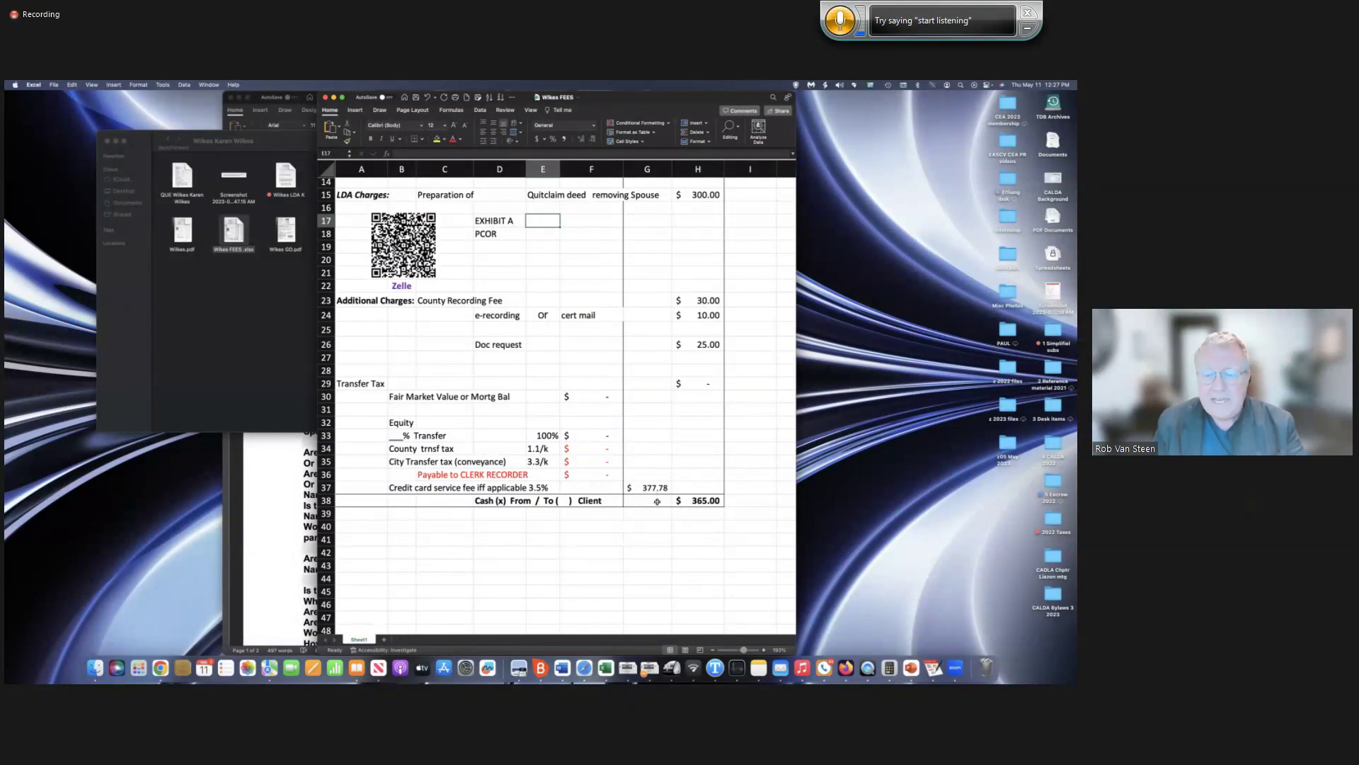
Enter a charge of 125 in cell H20 of the fee statement.
left_click(658, 502)
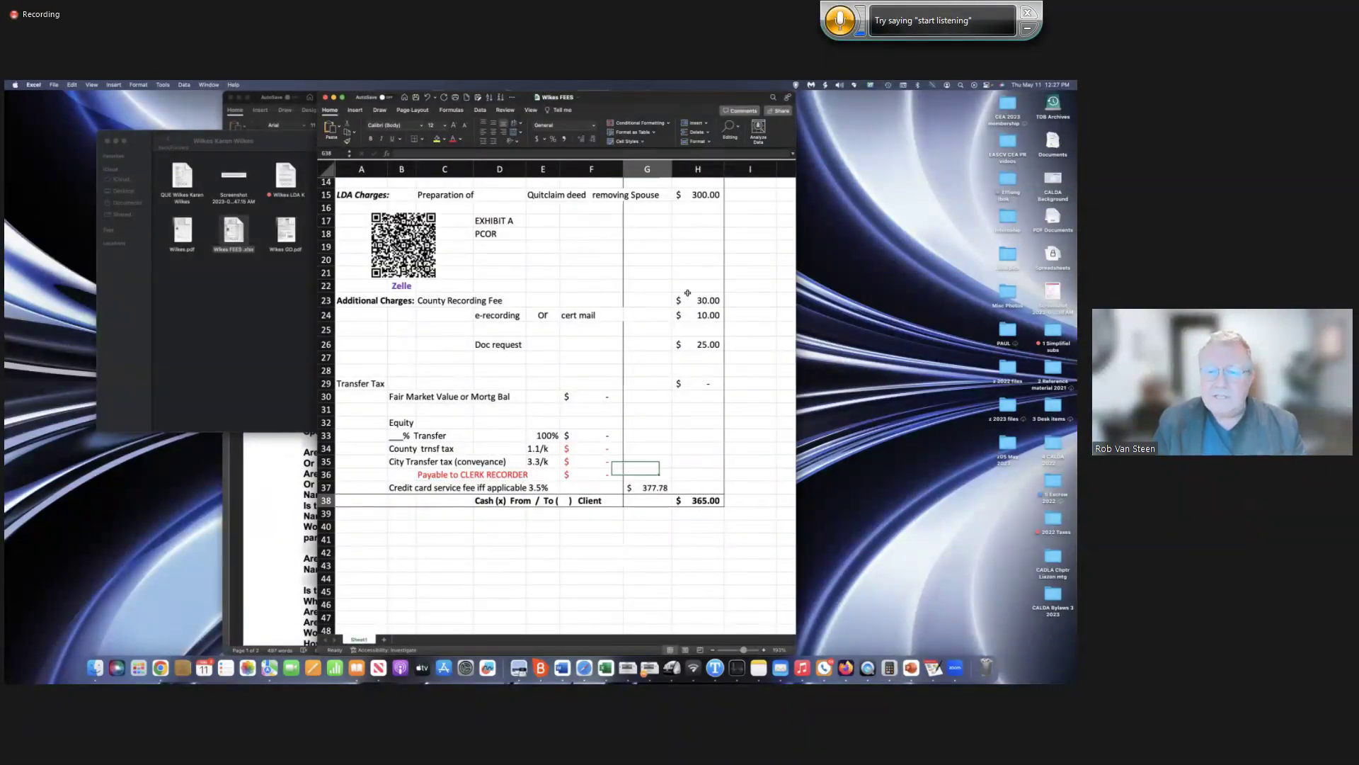
scroll(692, 274, "up", 1)
left_click(691, 274)
type("1")
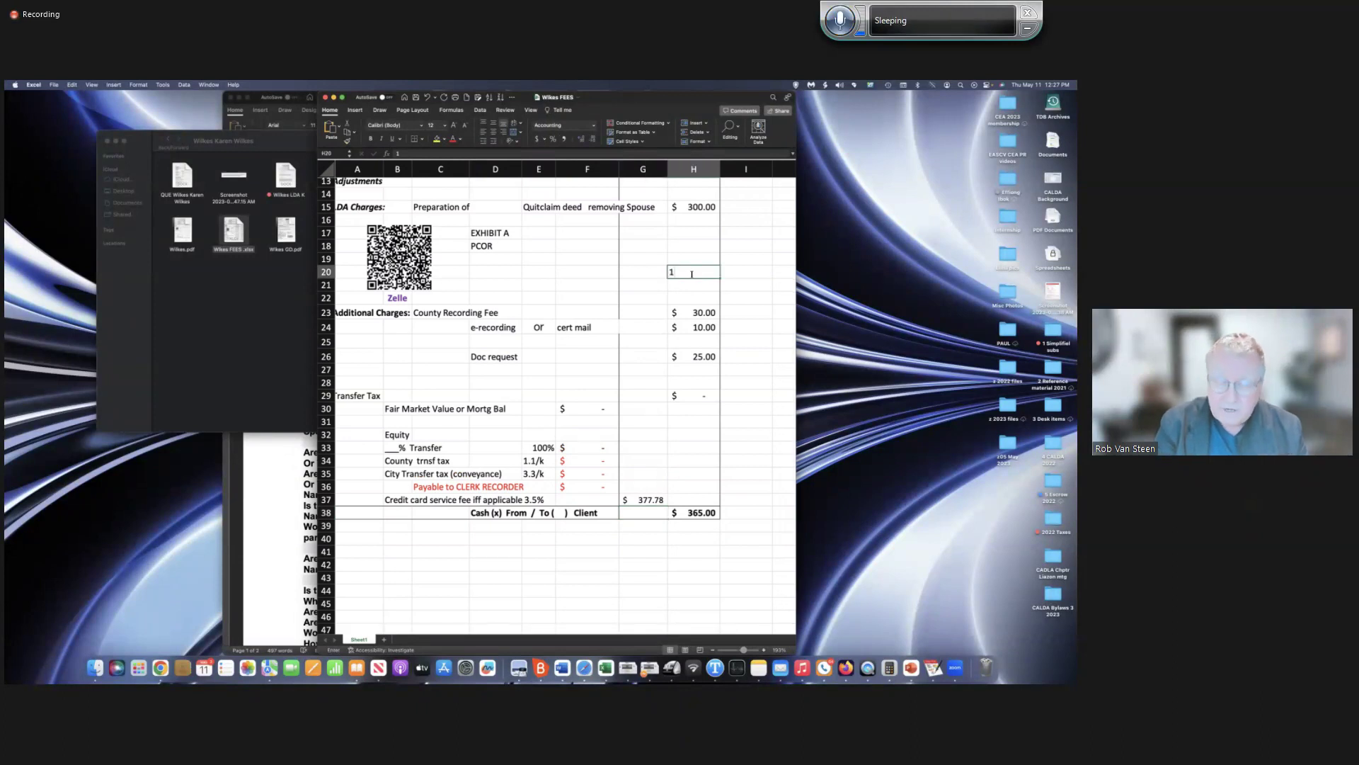
type("25")
key("Return")
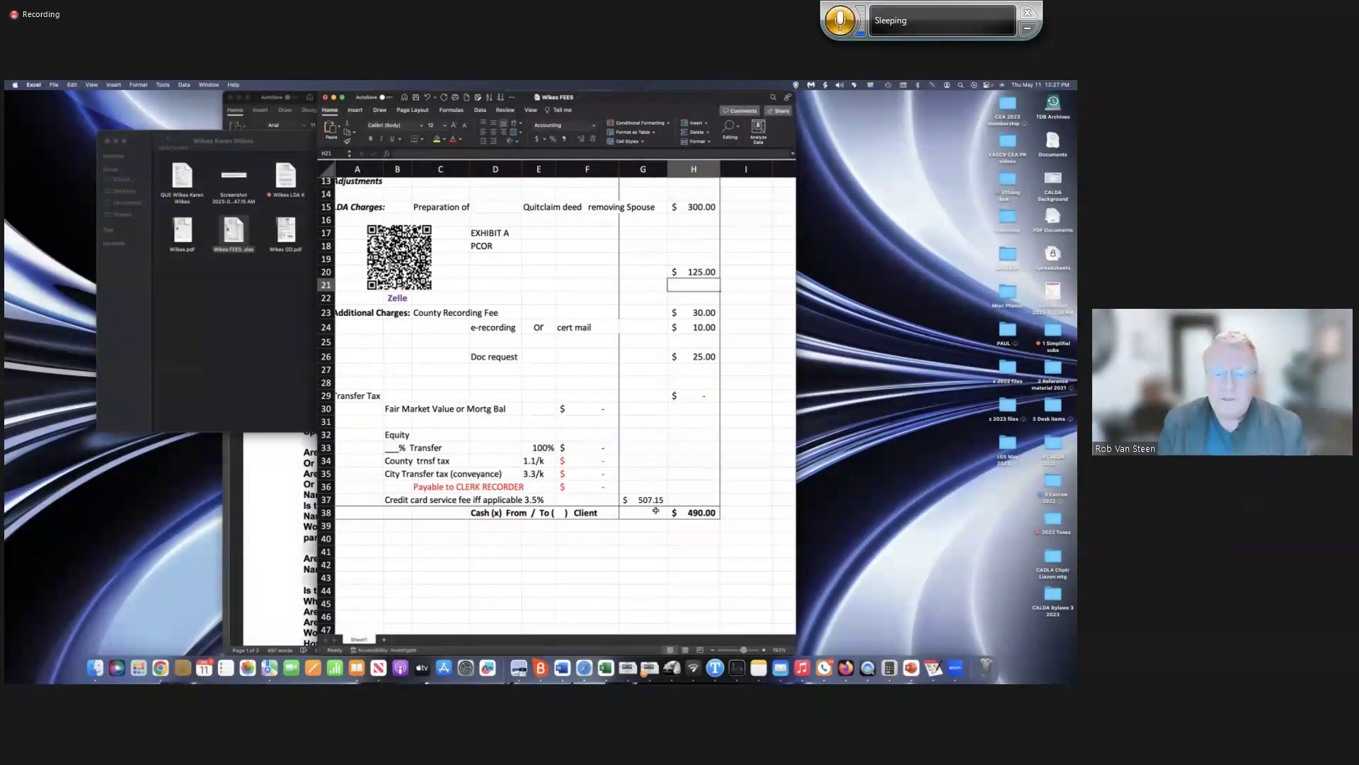
Clear the 125 charge from cell H20 of the fee statement.
left_click(707, 271)
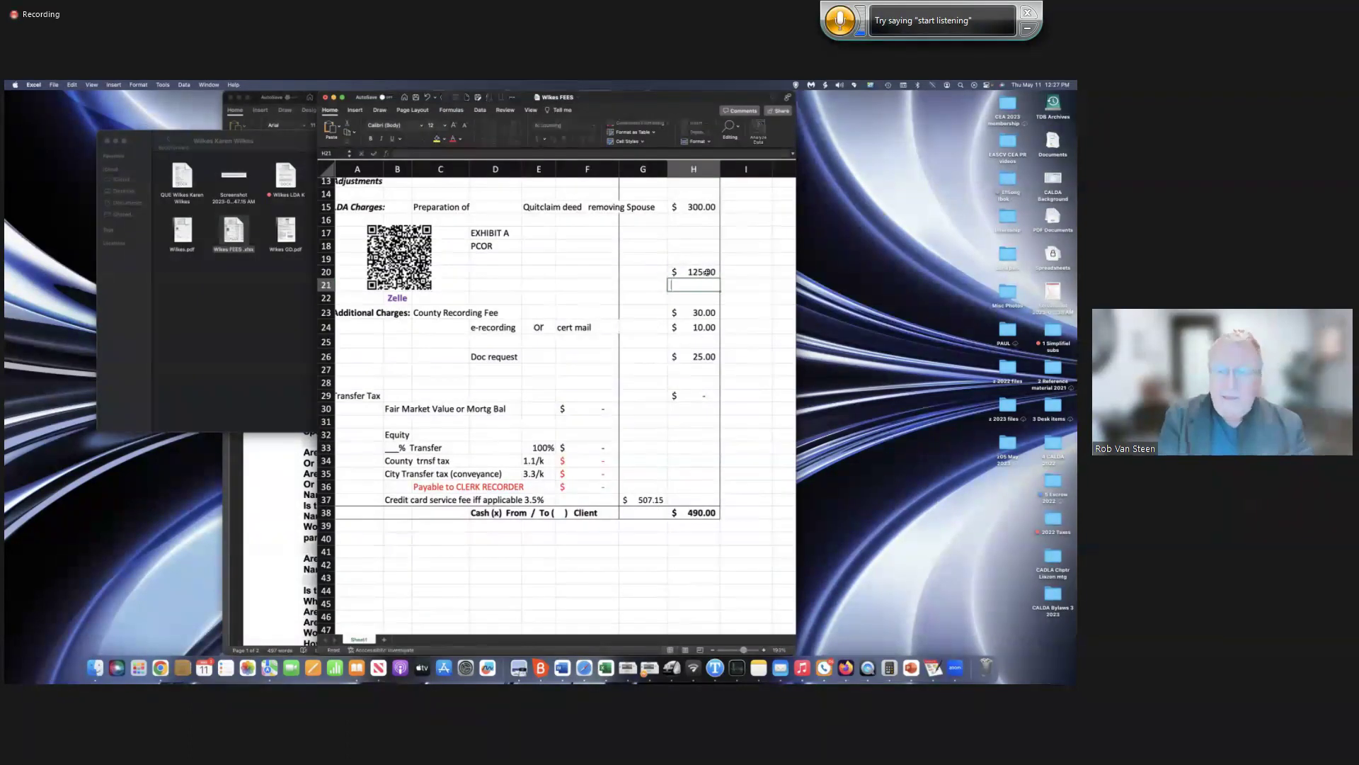
key("BackSpace")
key("Return")
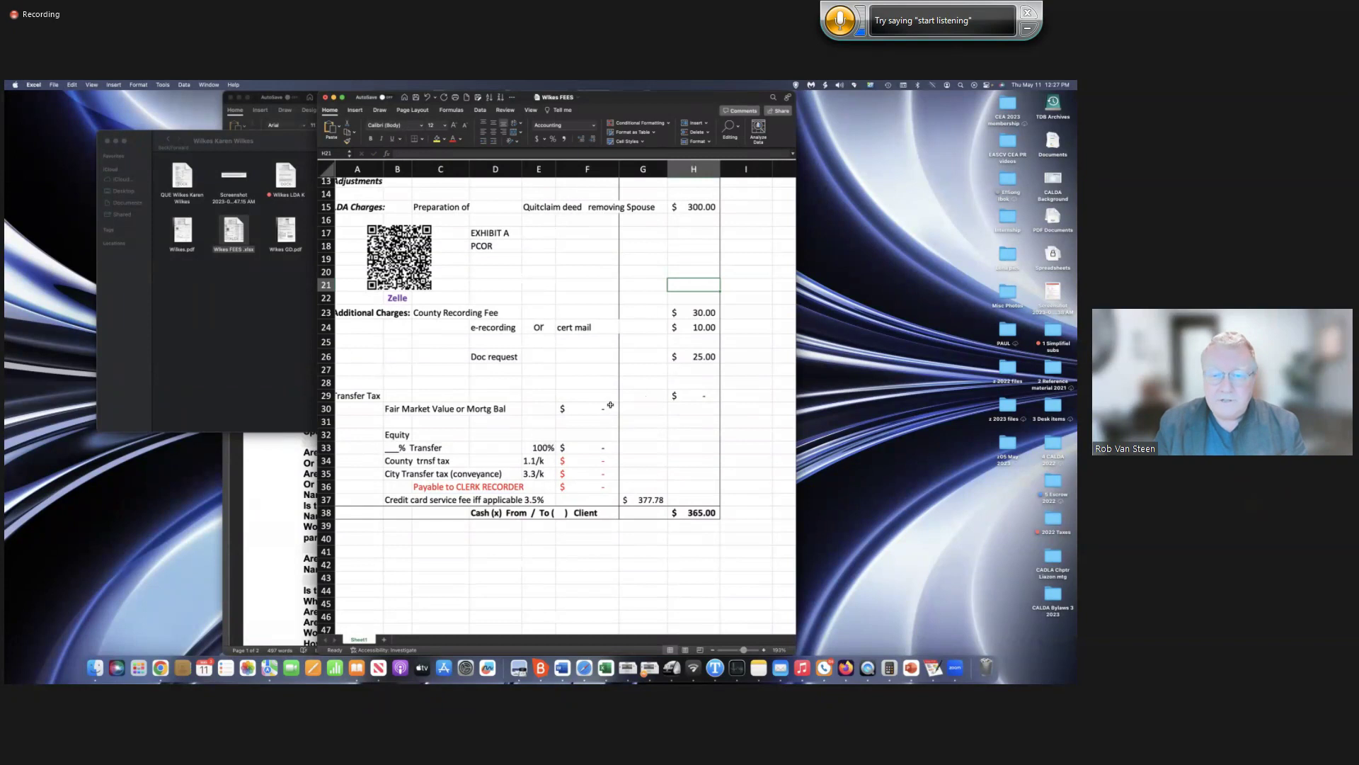
Look over the upper part of the fee statement and close the workbook without saving the changes.
scroll(605, 400, "up", 5)
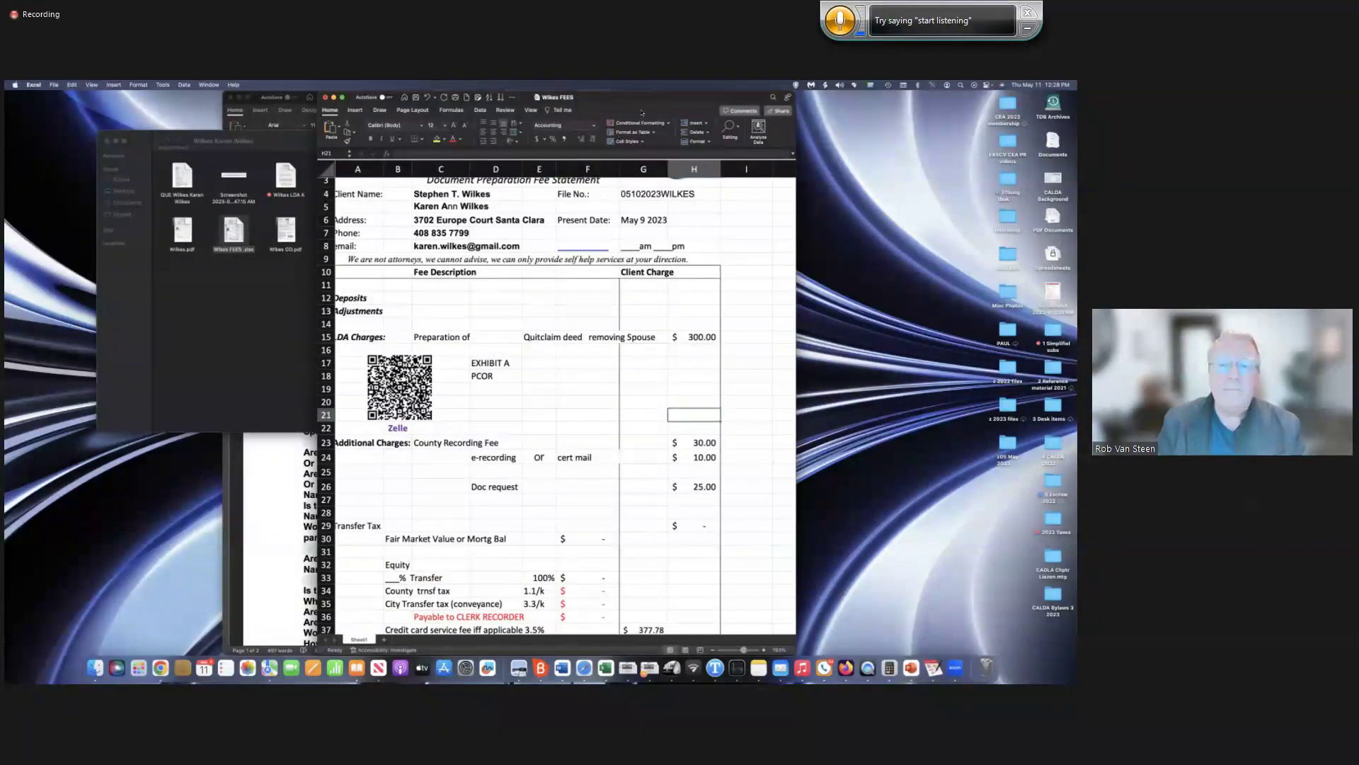
left_click_drag(338, 100, 338, 153)
left_click(325, 150)
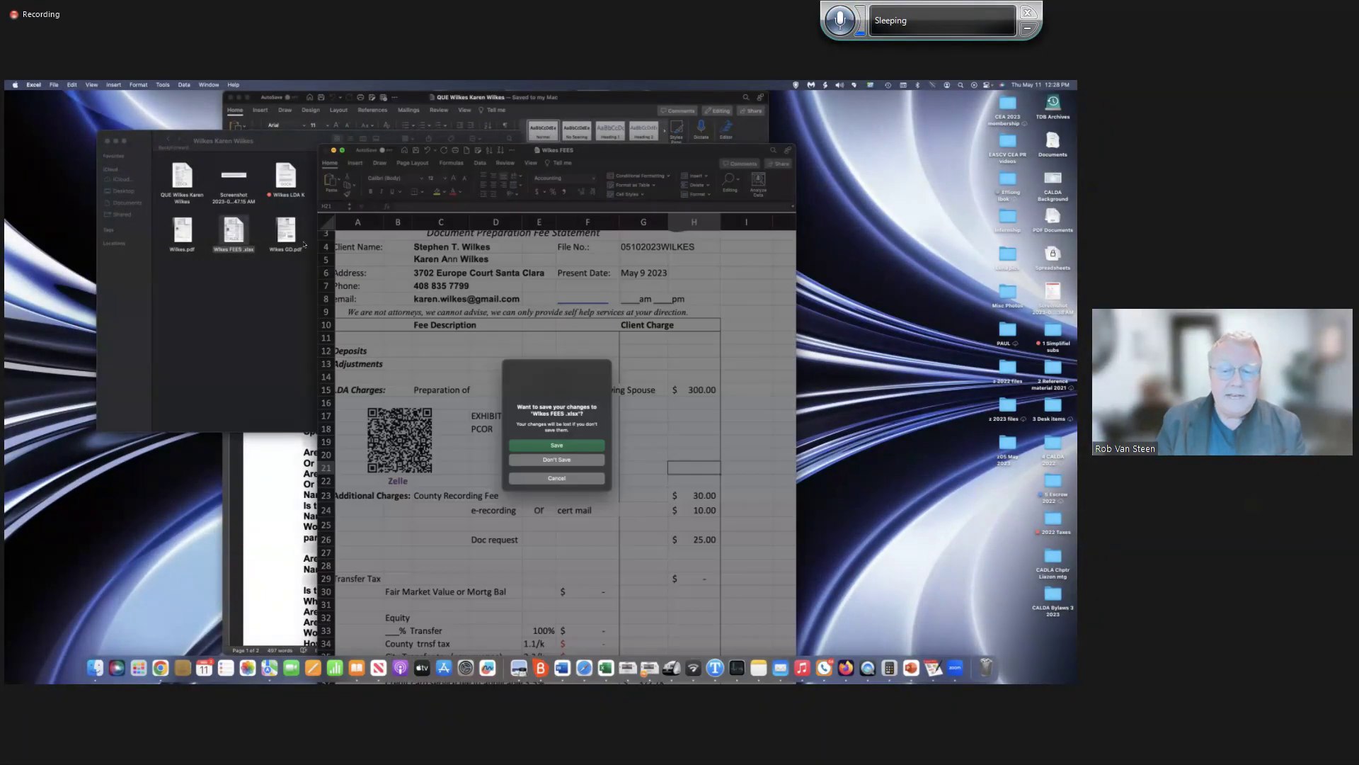
left_click(572, 465)
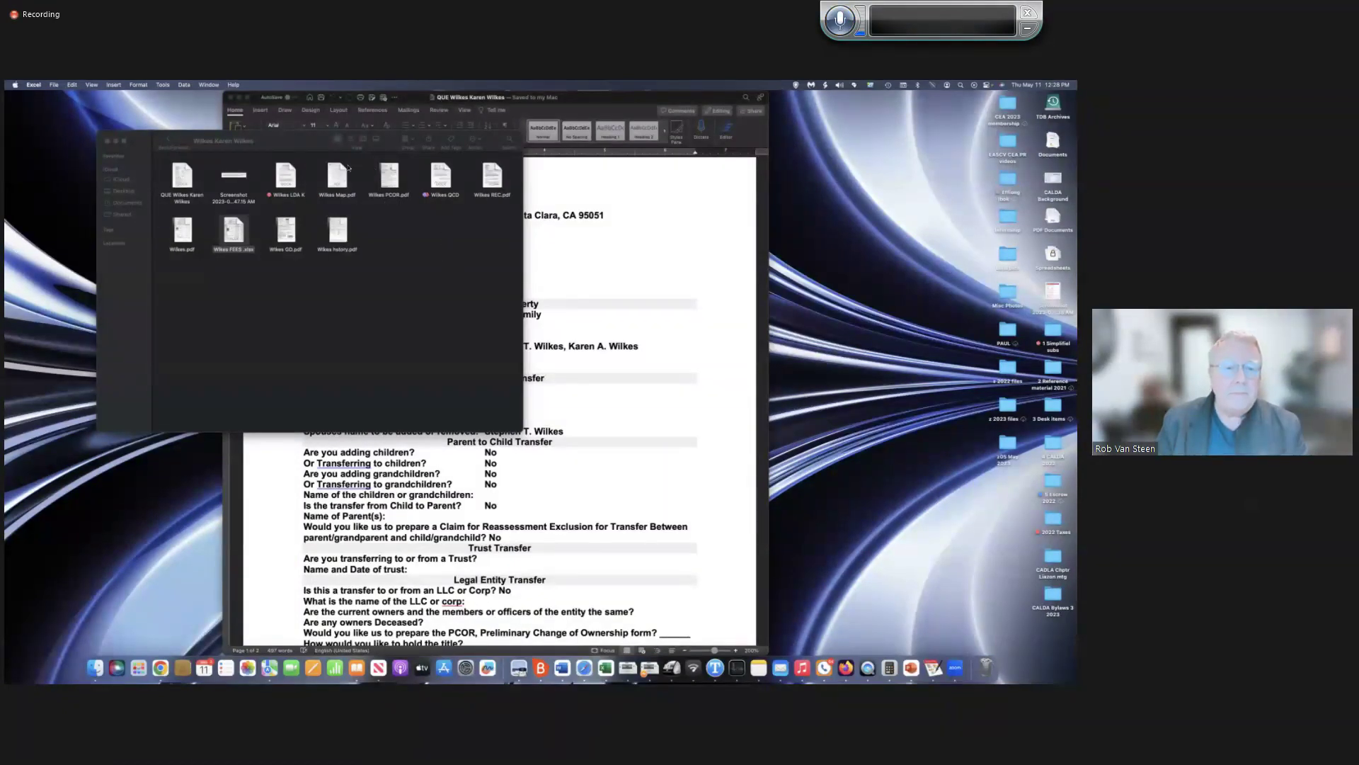
Open the client's LDA contract and read the notice to consumer with its initial choices and signature block.
left_click(565, 358)
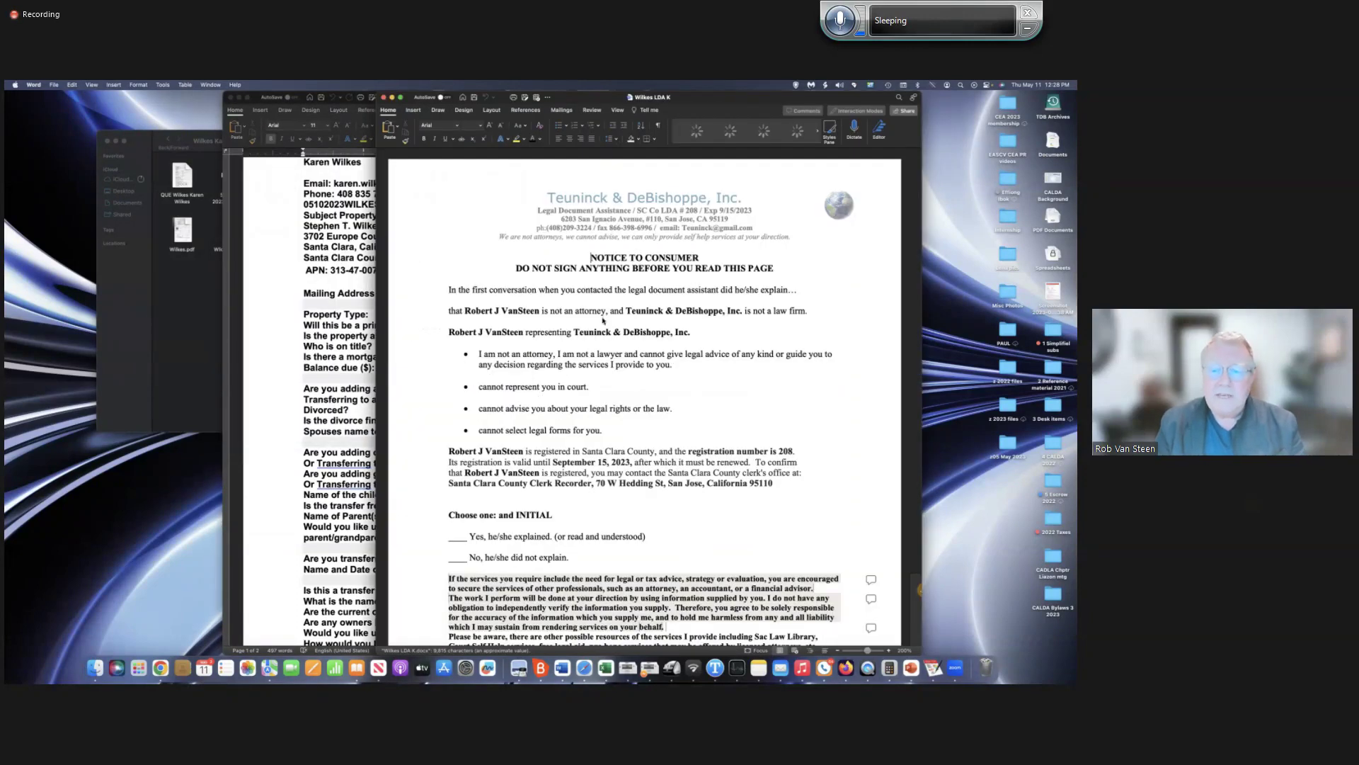
scroll(601, 319, "up", 2)
scroll(602, 319, "down", 3)
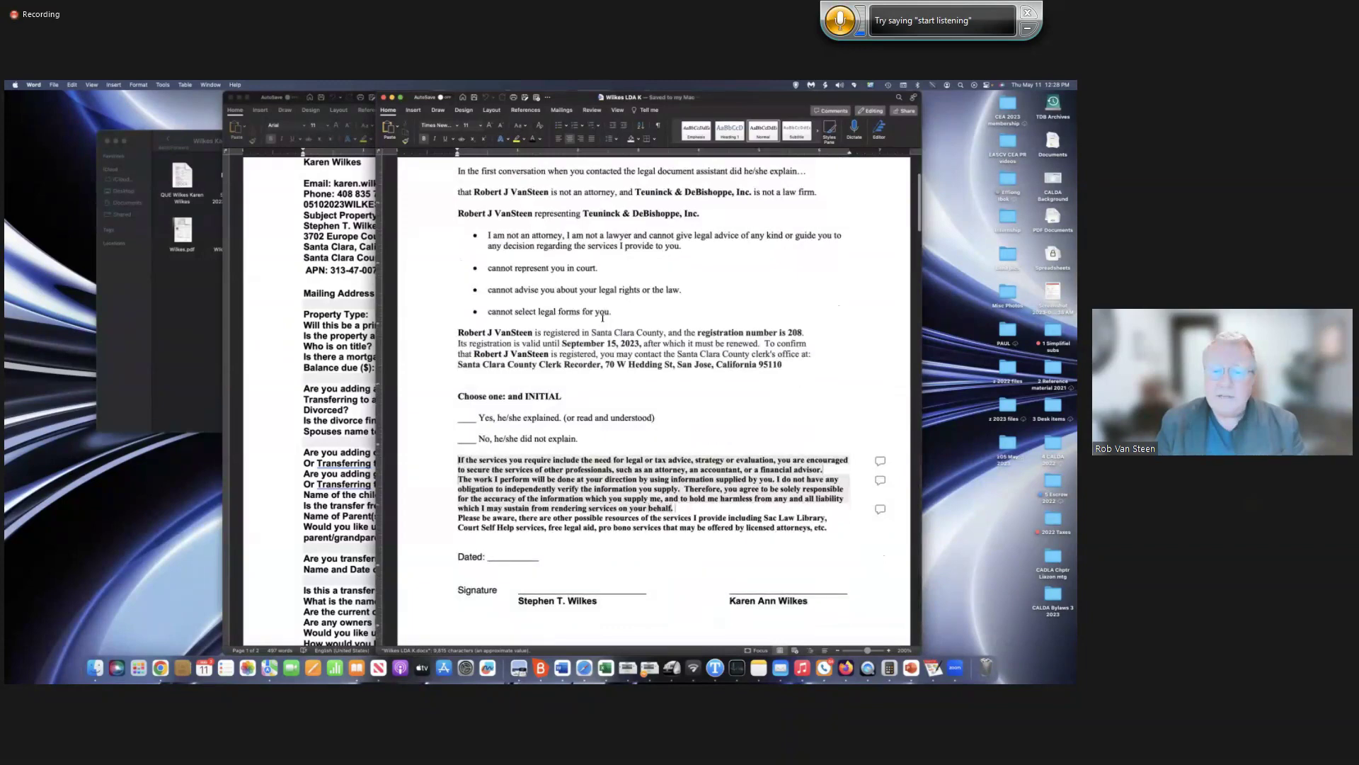
scroll(603, 318, "down", 15)
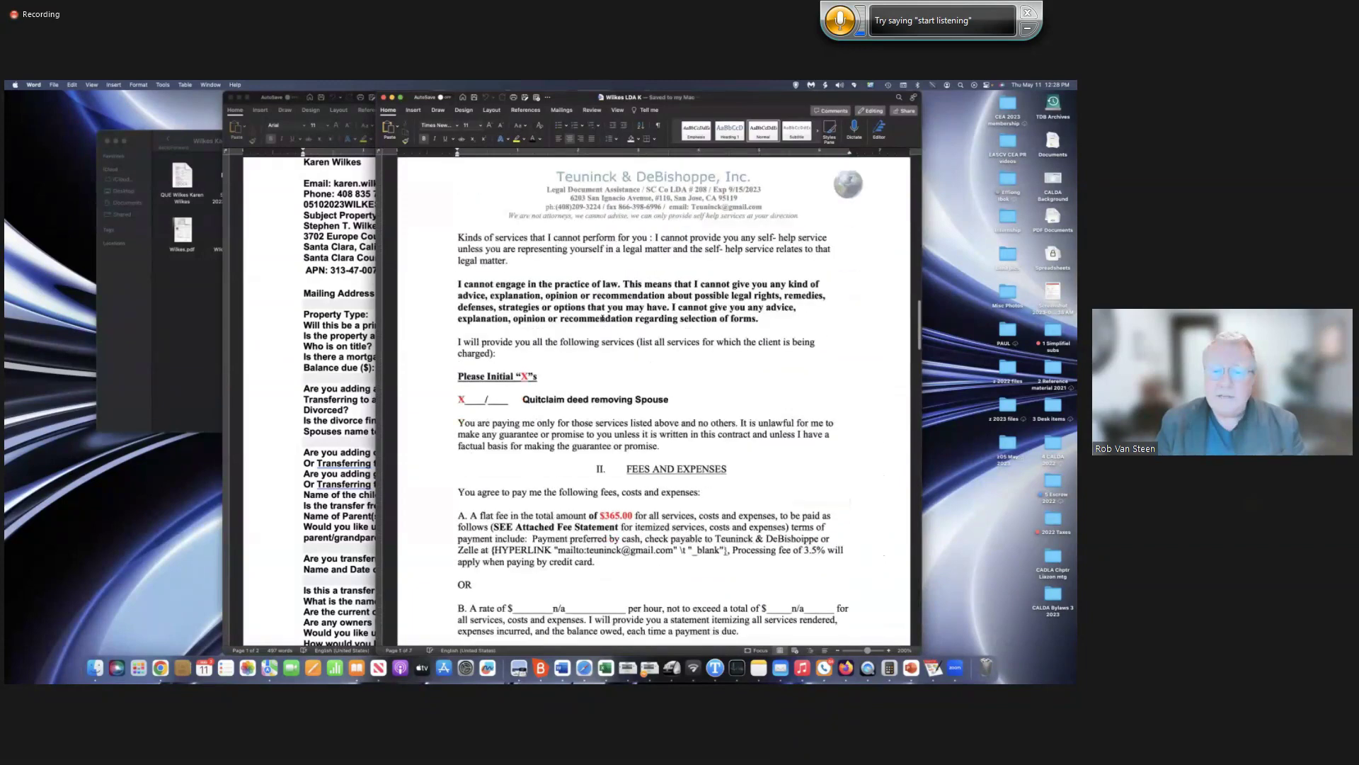
scroll(602, 318, "up", 15)
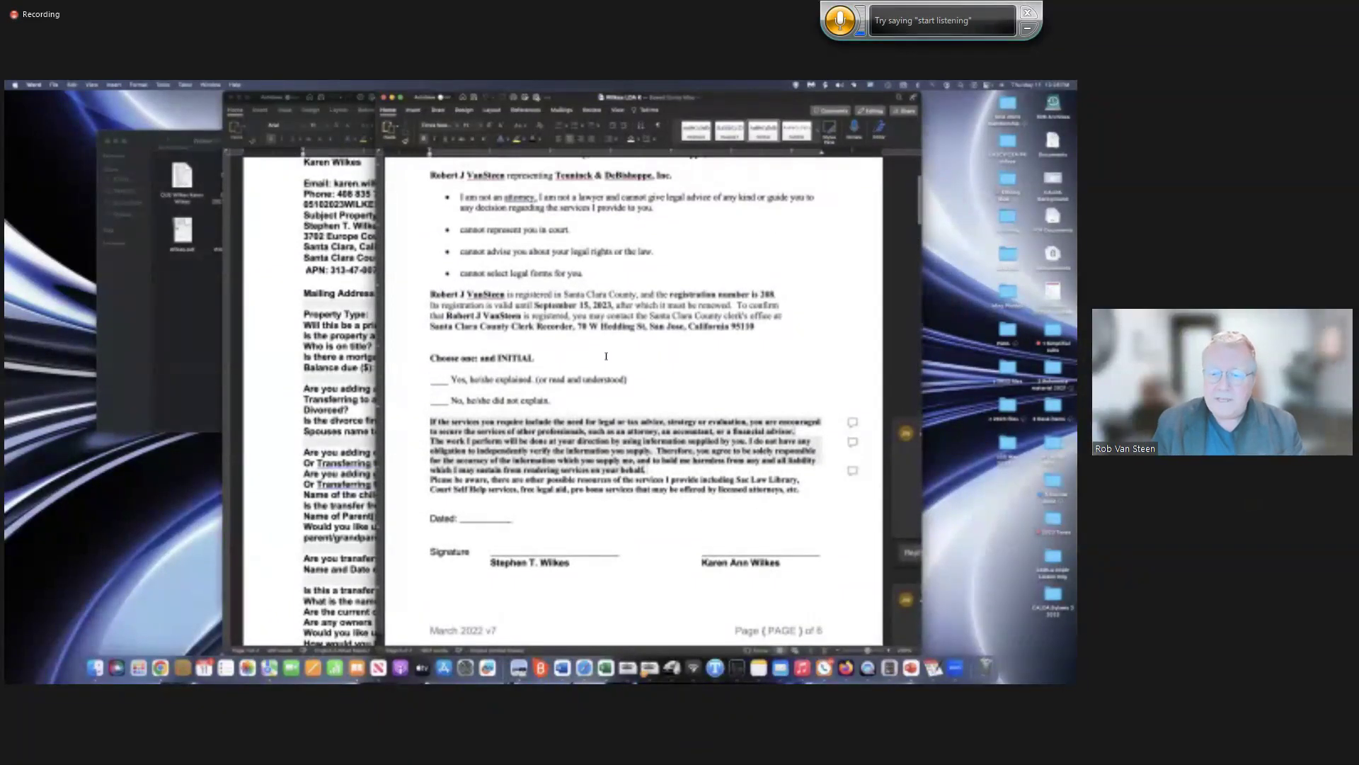
scroll(647, 539, "down", 2)
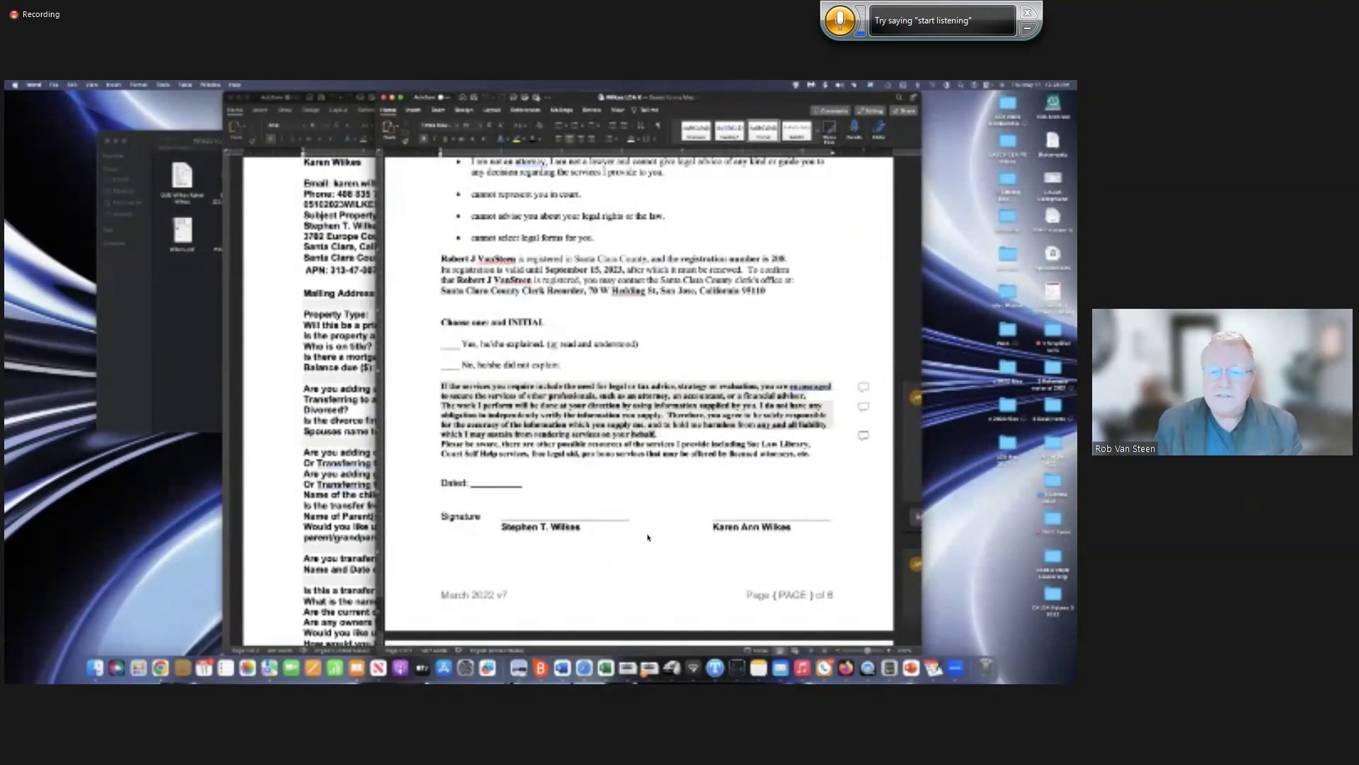
Read the LDA contract's services, fees, cancellation and signature sections through to the "Next" page, and close the document.
scroll(648, 537, "down", 10)
scroll(648, 537, "down", 15)
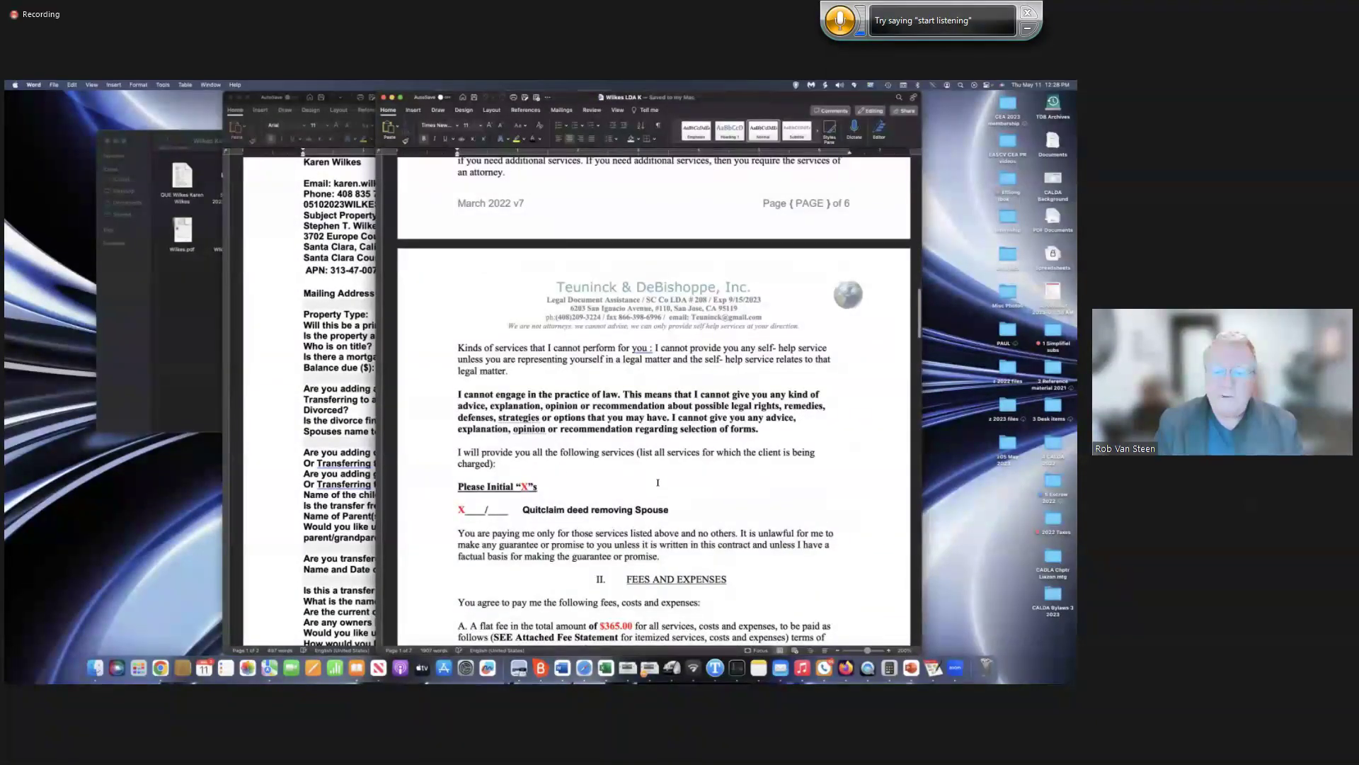
scroll(658, 483, "down", 2)
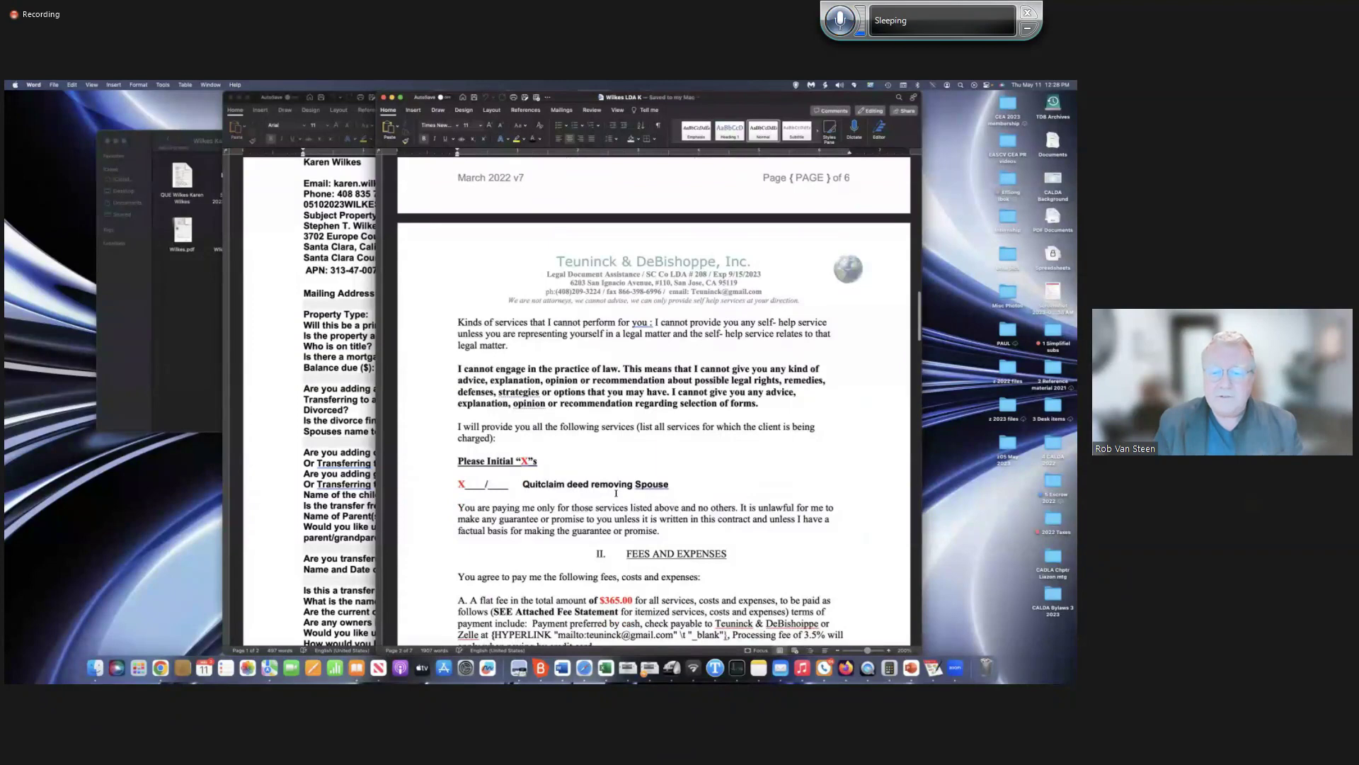
scroll(615, 493, "down", 6)
scroll(619, 536, "down", 20)
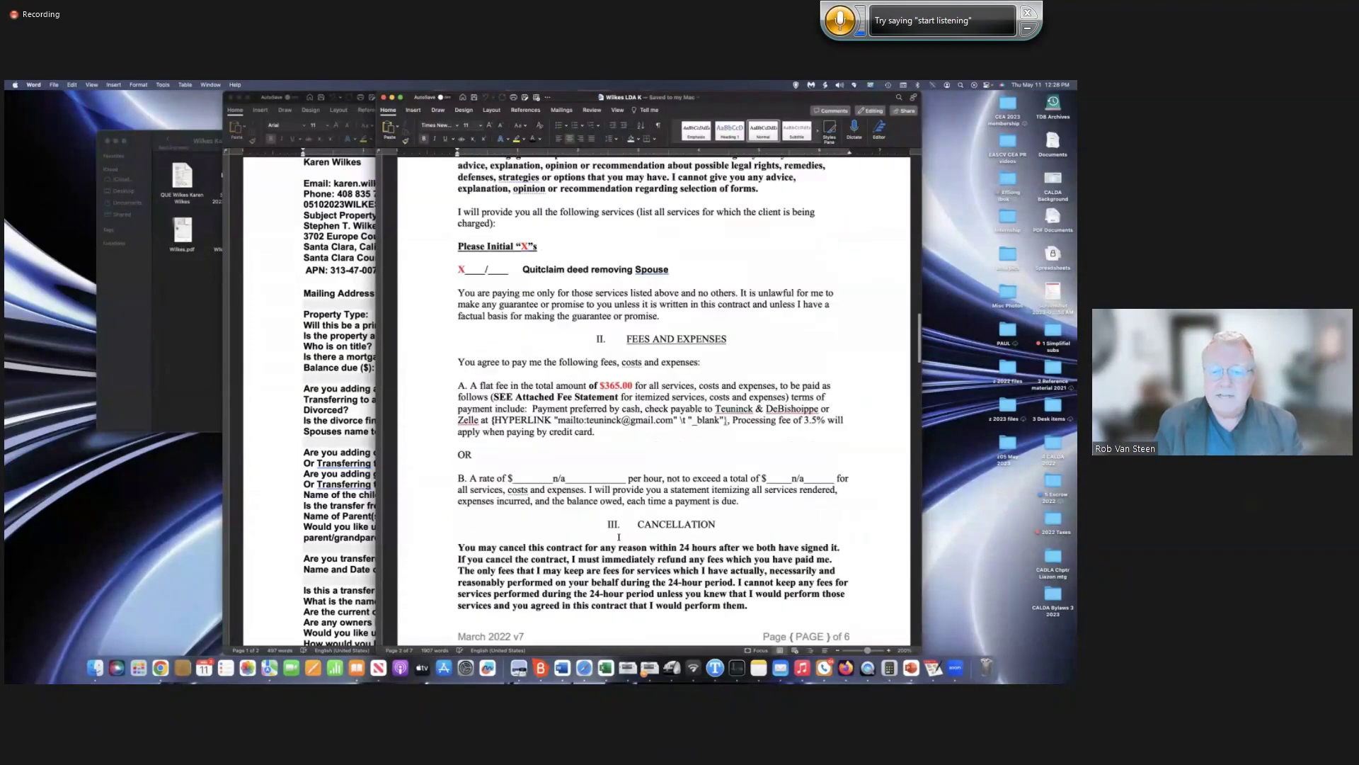
scroll(619, 540, "down", 20)
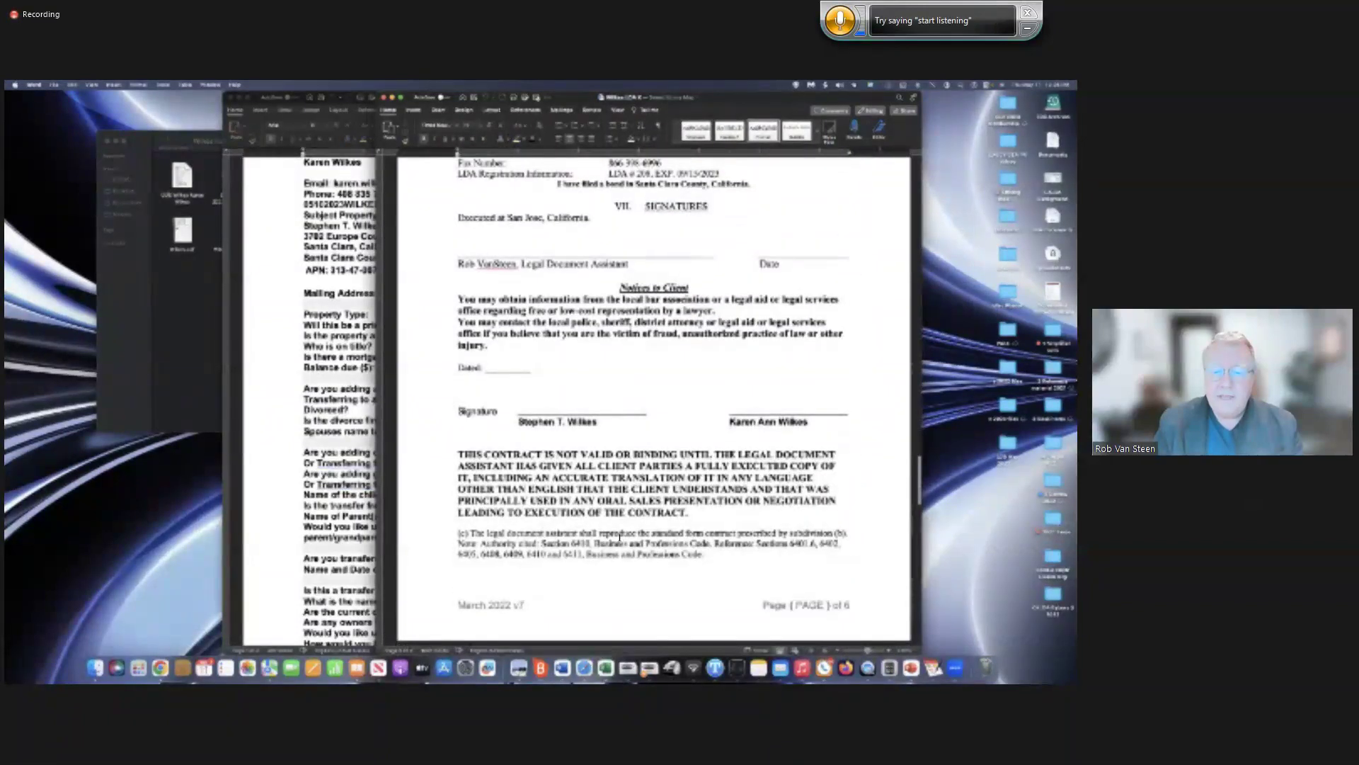
scroll(620, 539, "down", 20)
scroll(619, 538, "up", 20)
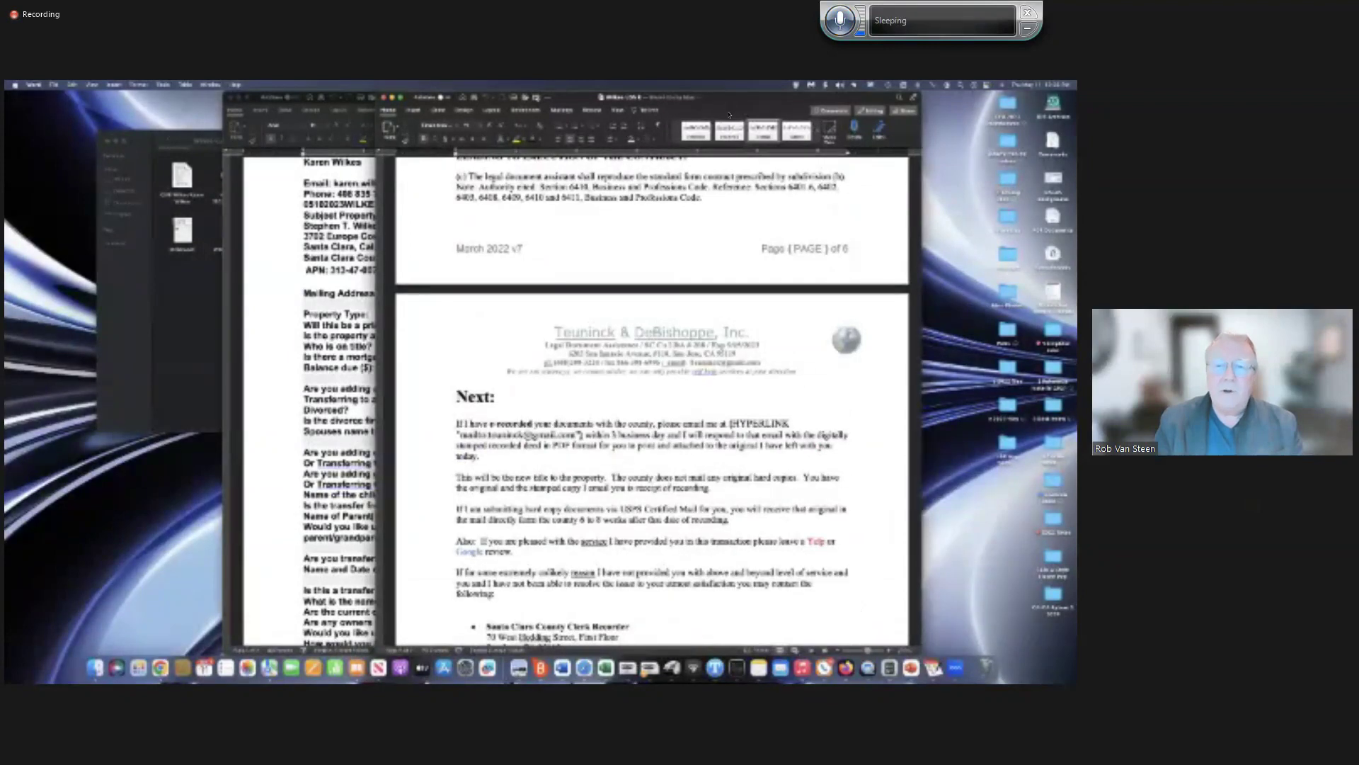
left_click_drag(729, 106, 733, 170)
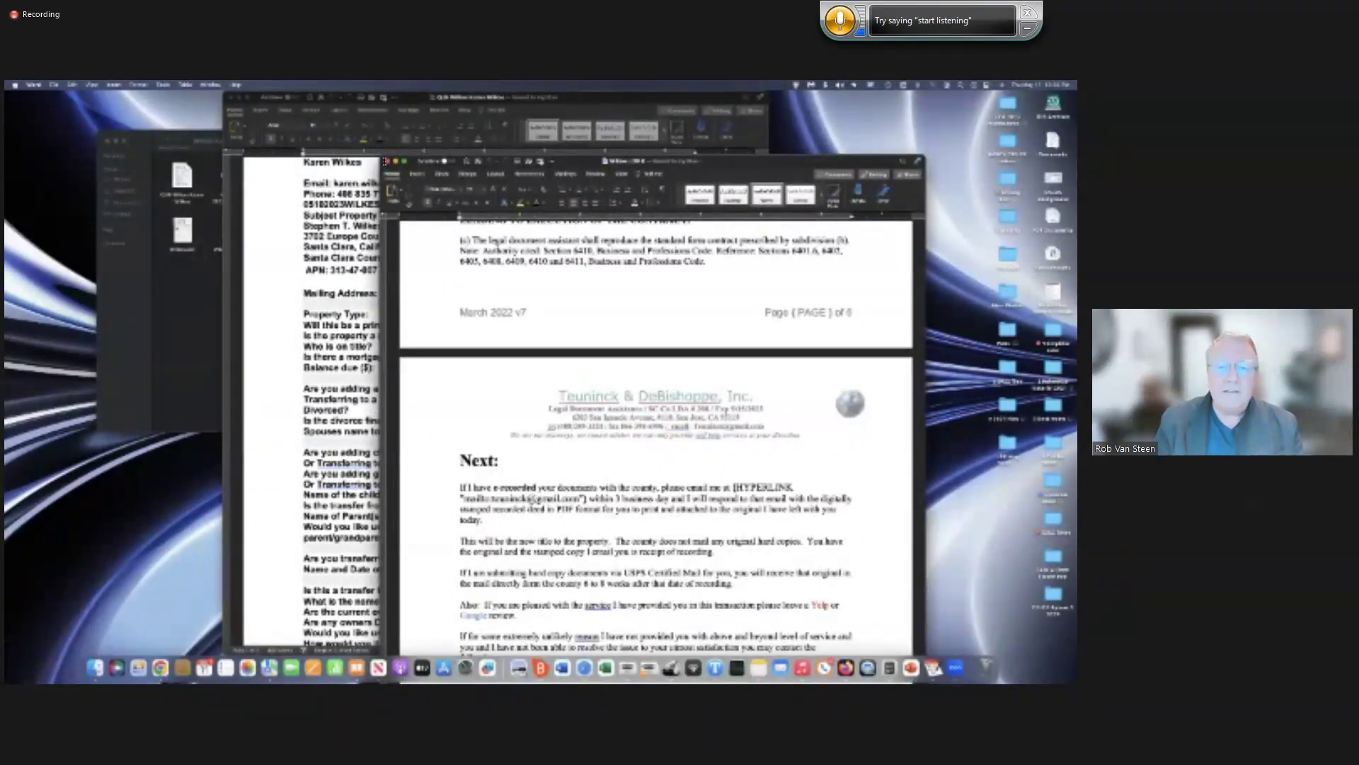
key("super+w")
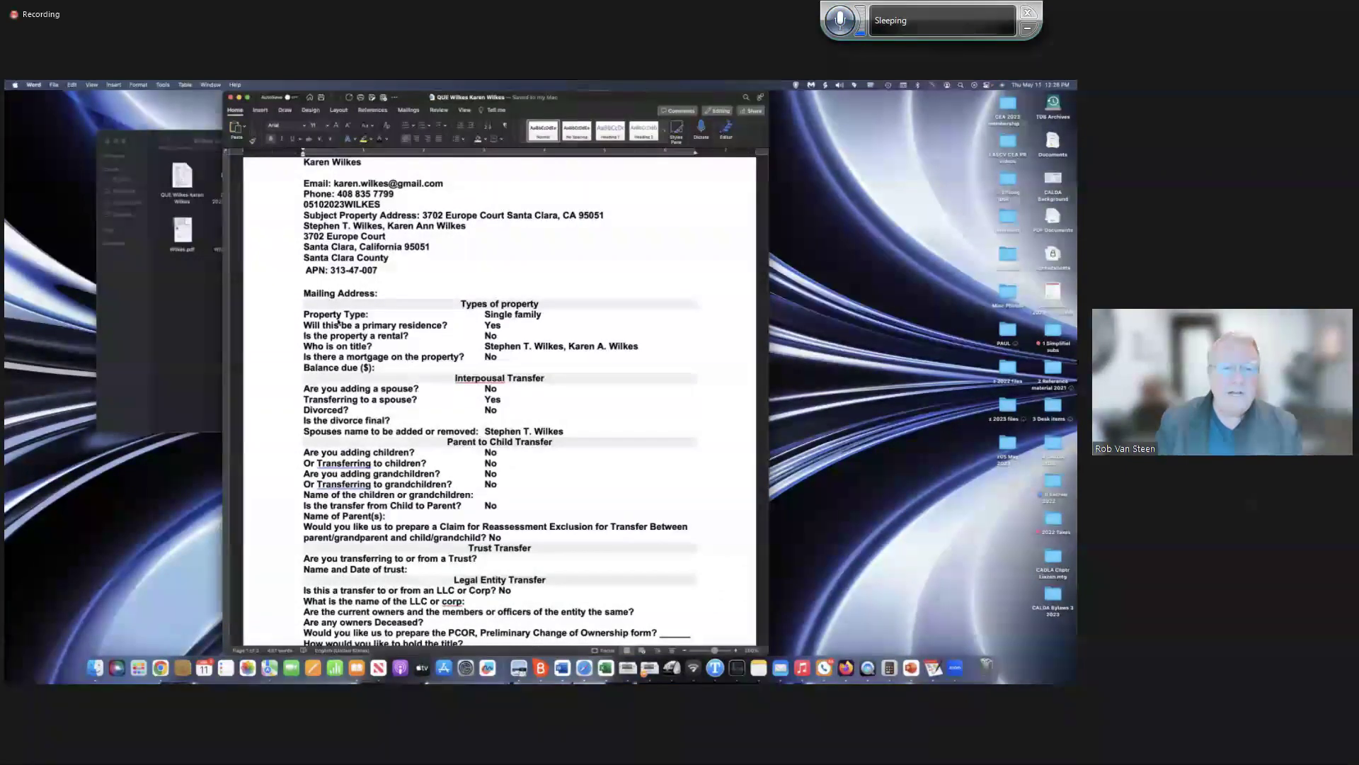
Open the client's quitclaim deed and examine its transfer tax exemption, grantor and grantee wording, legal description and notary section.
key("super+Tab")
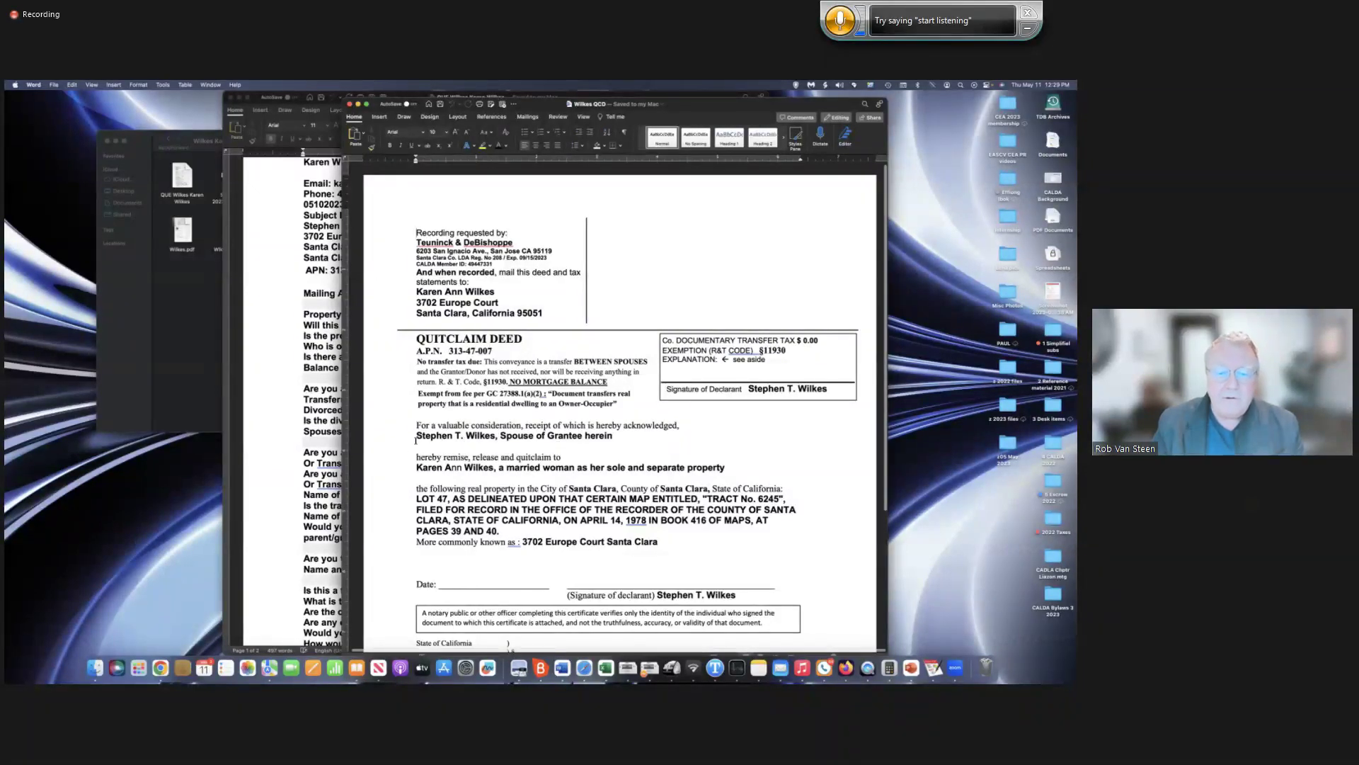
scroll(443, 447, "down", 1)
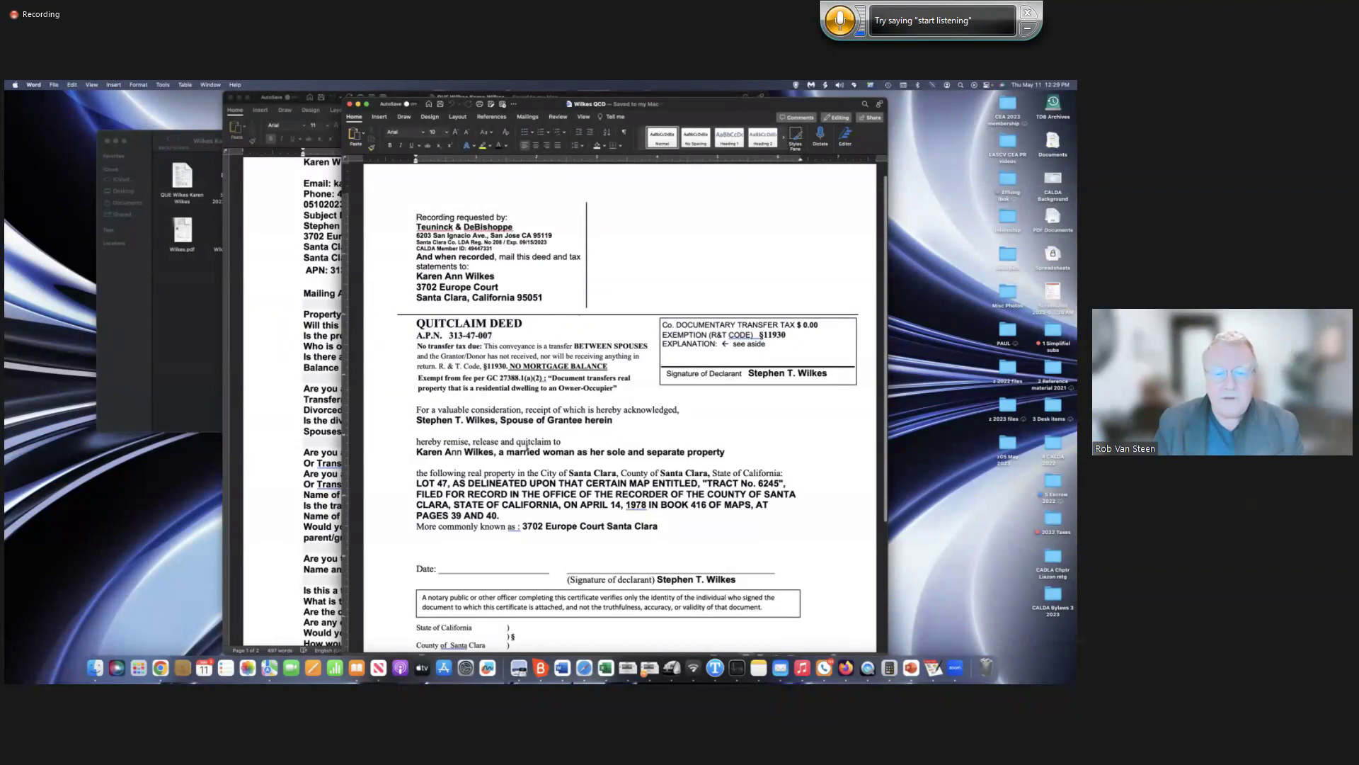
left_click(466, 452)
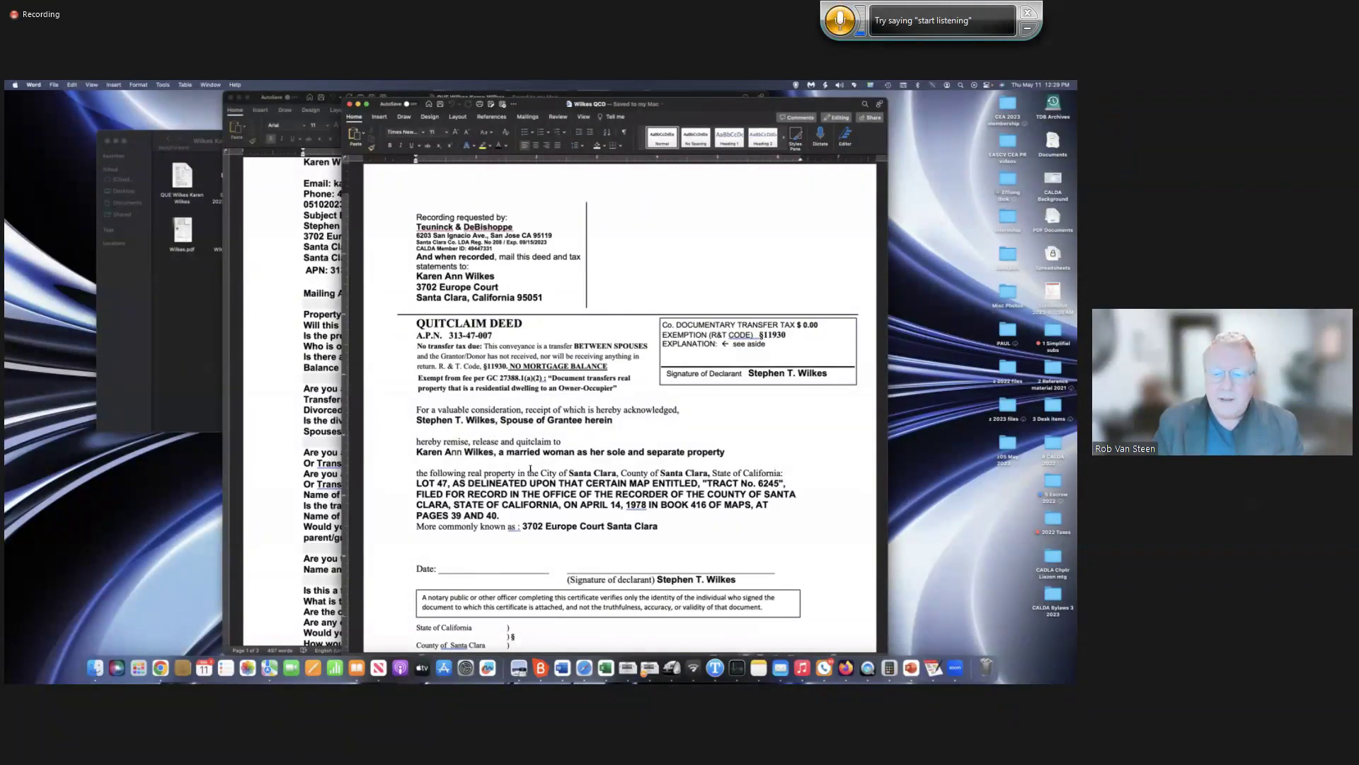
scroll(531, 469, "down", 4)
scroll(530, 469, "down", 4)
scroll(530, 469, "up", 4)
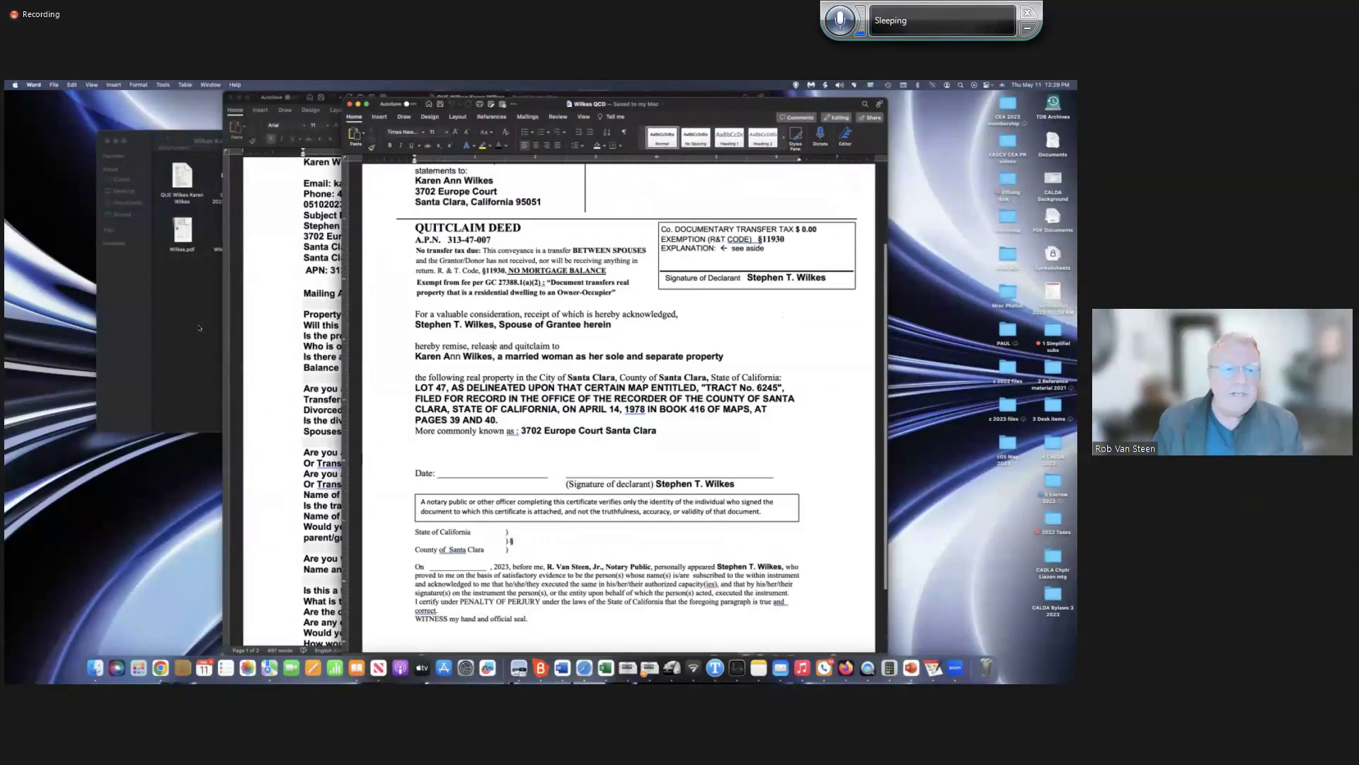
Return to the client's folder, open the individual grant deed PDF to view it, and close it.
left_click(199, 328)
left_click(695, 349)
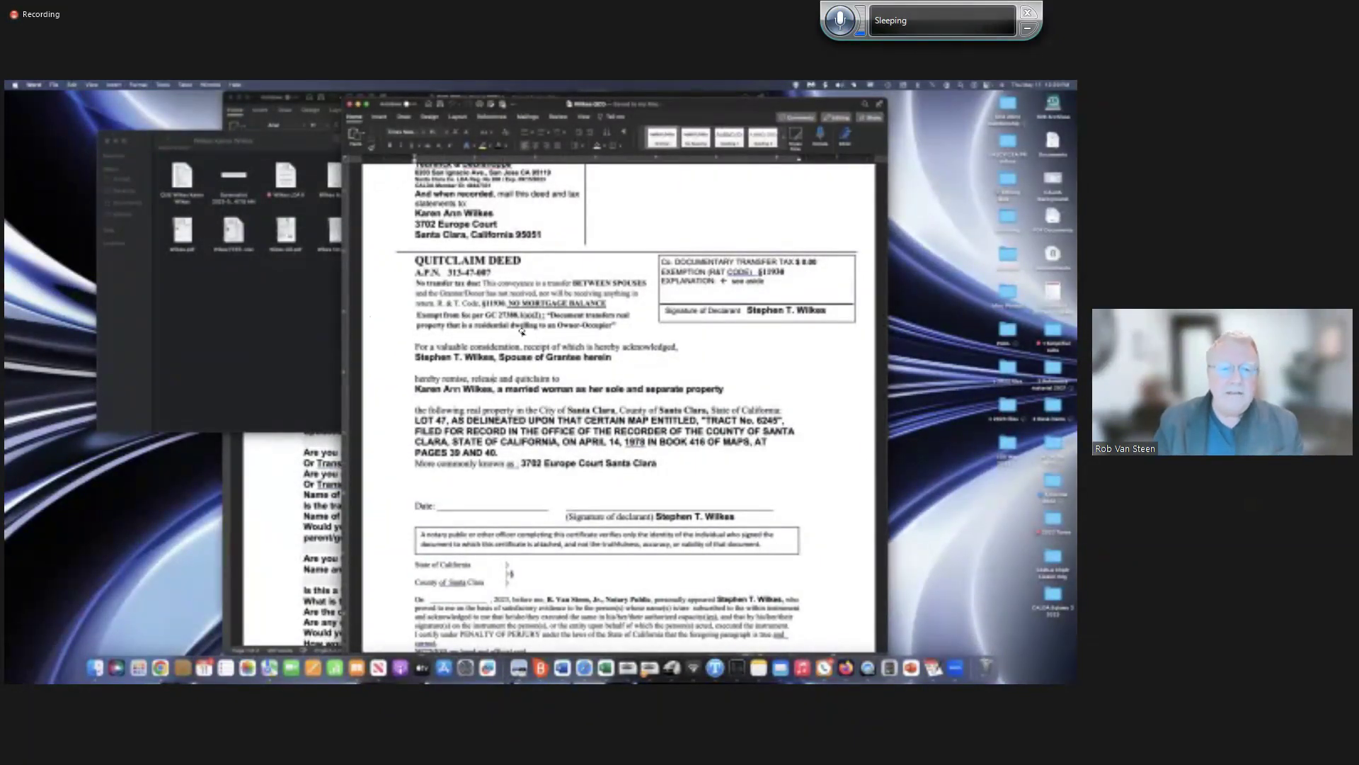
left_click(275, 324)
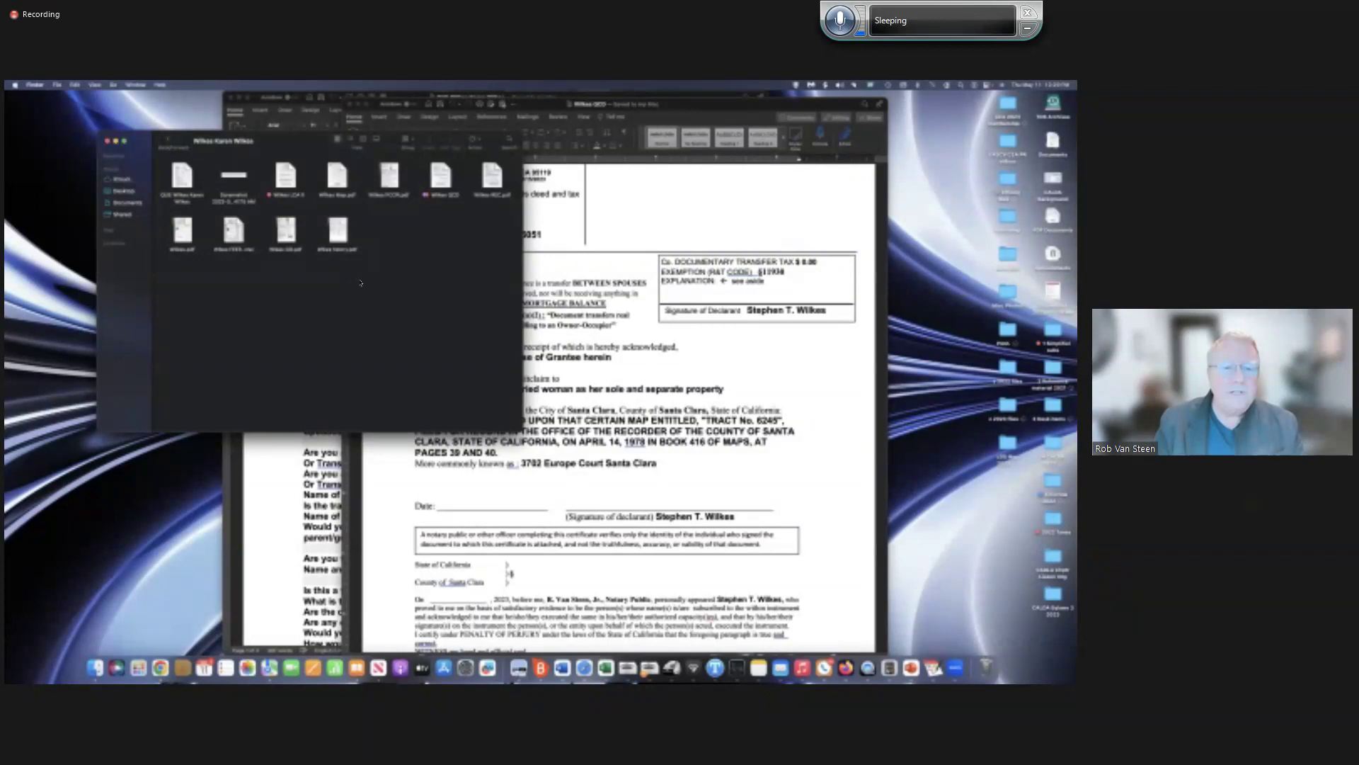
mouse_move(332, 246)
double_click(286, 228)
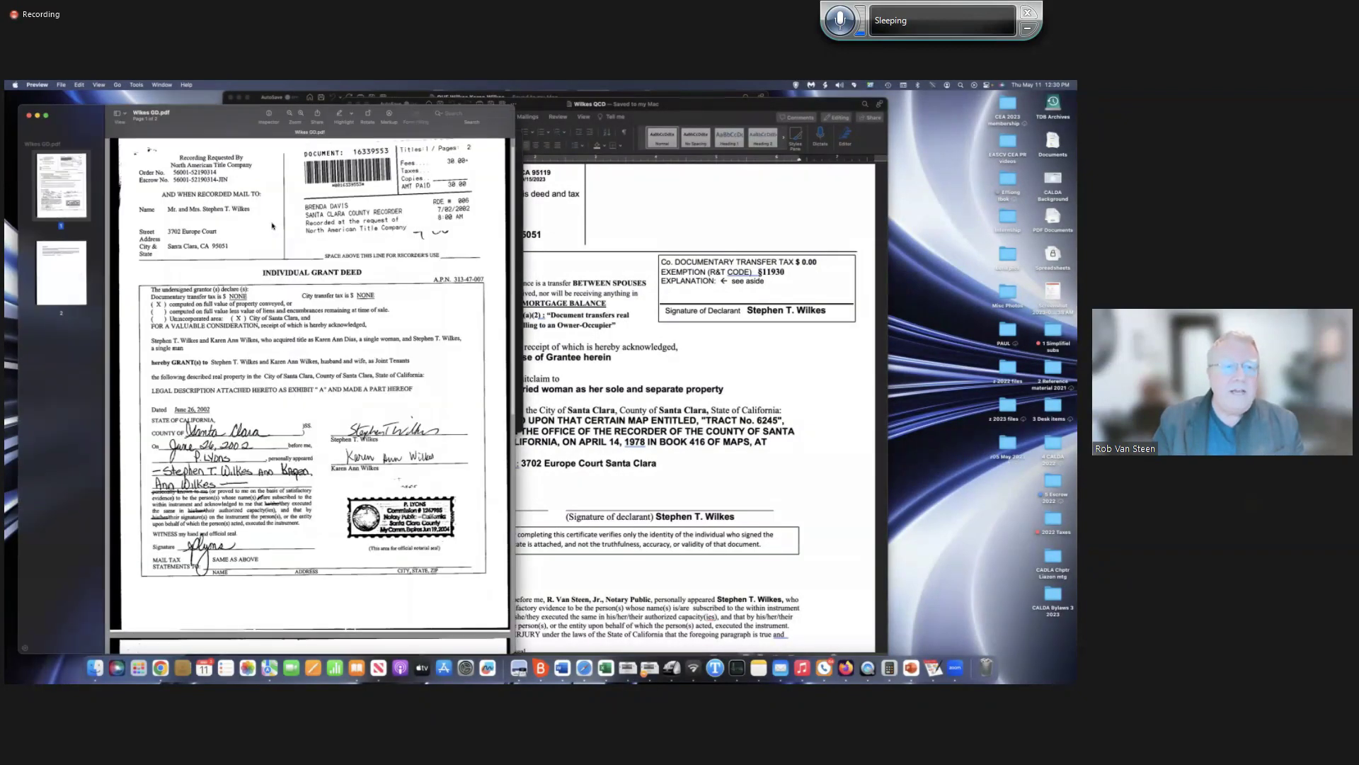
left_click(29, 115)
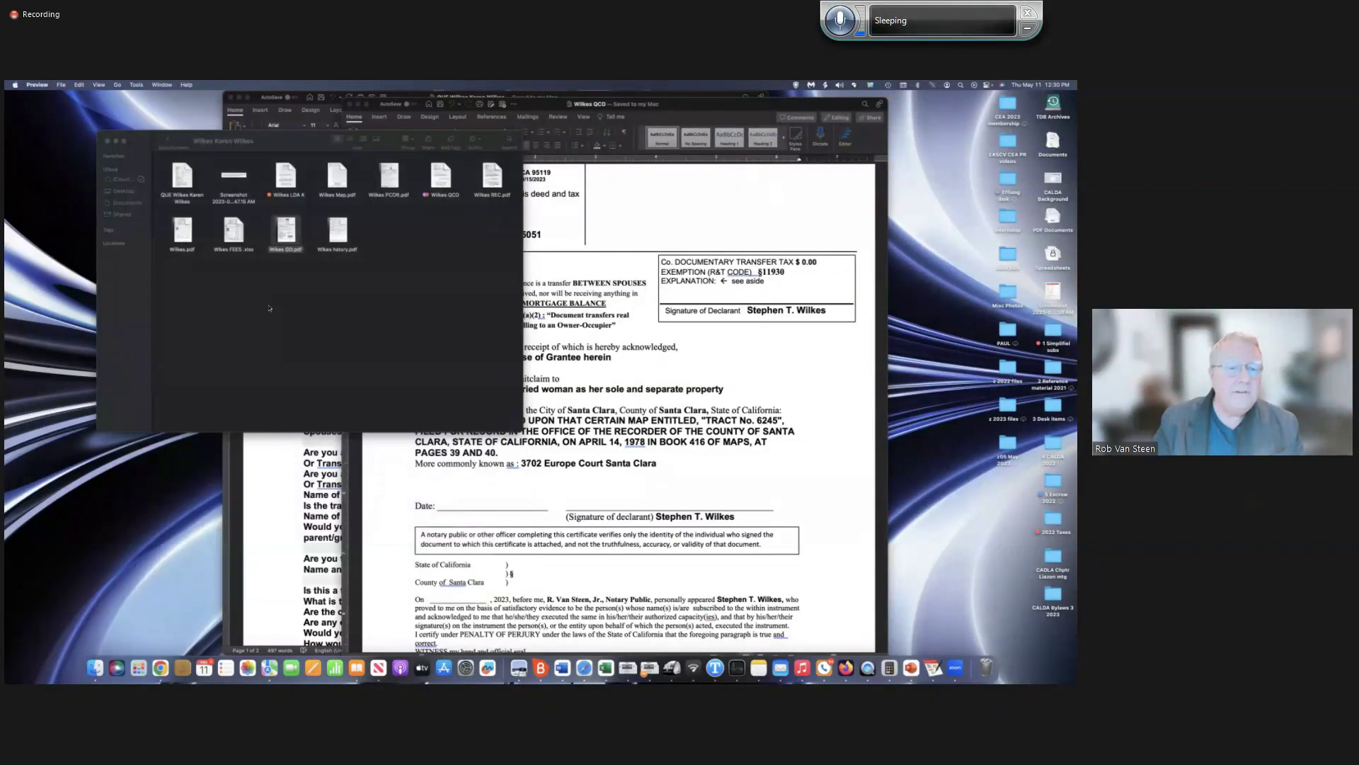
Open the recorded quitclaim deed PDF, enlarge its window, examine the county recording information, signatures and notary seal, and close it.
left_click(492, 180)
double_click(492, 181)
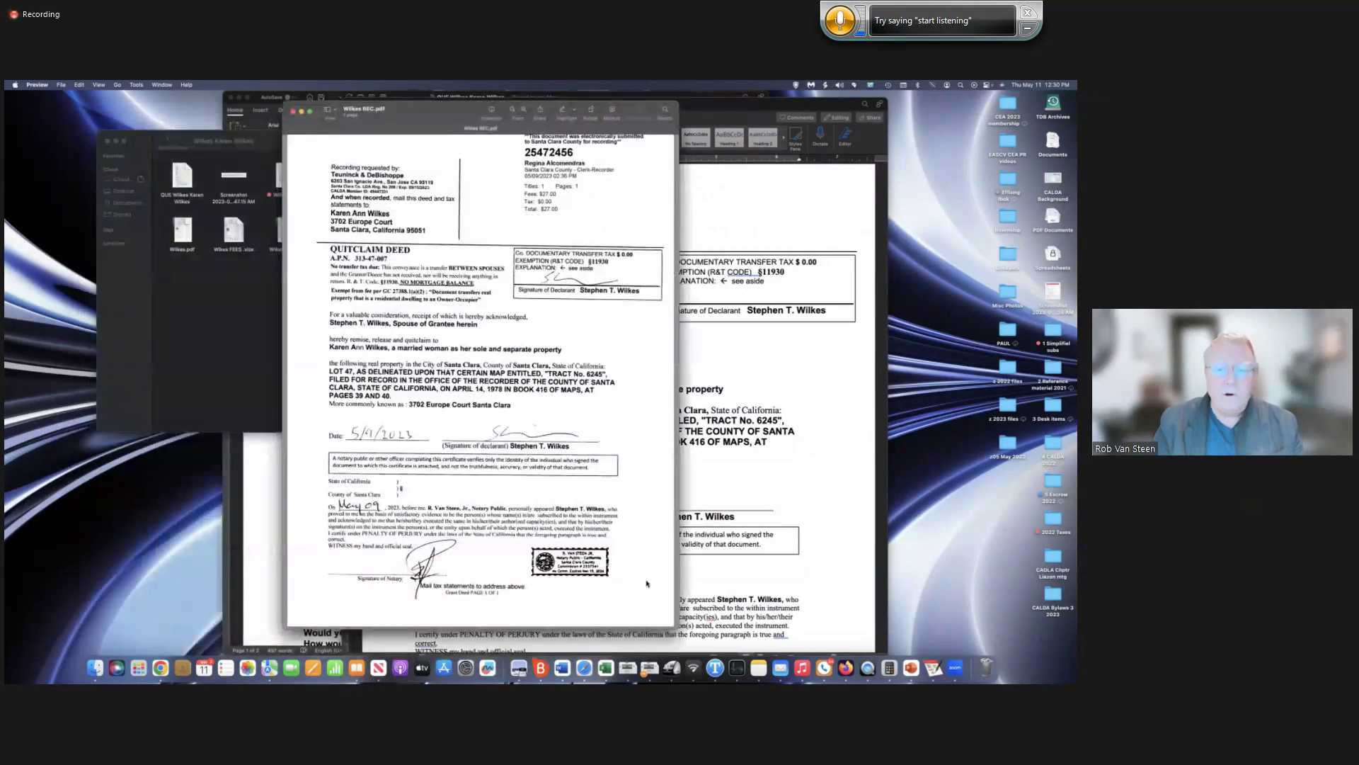
left_click_drag(674, 622, 787, 642)
scroll(740, 596, "up", 3)
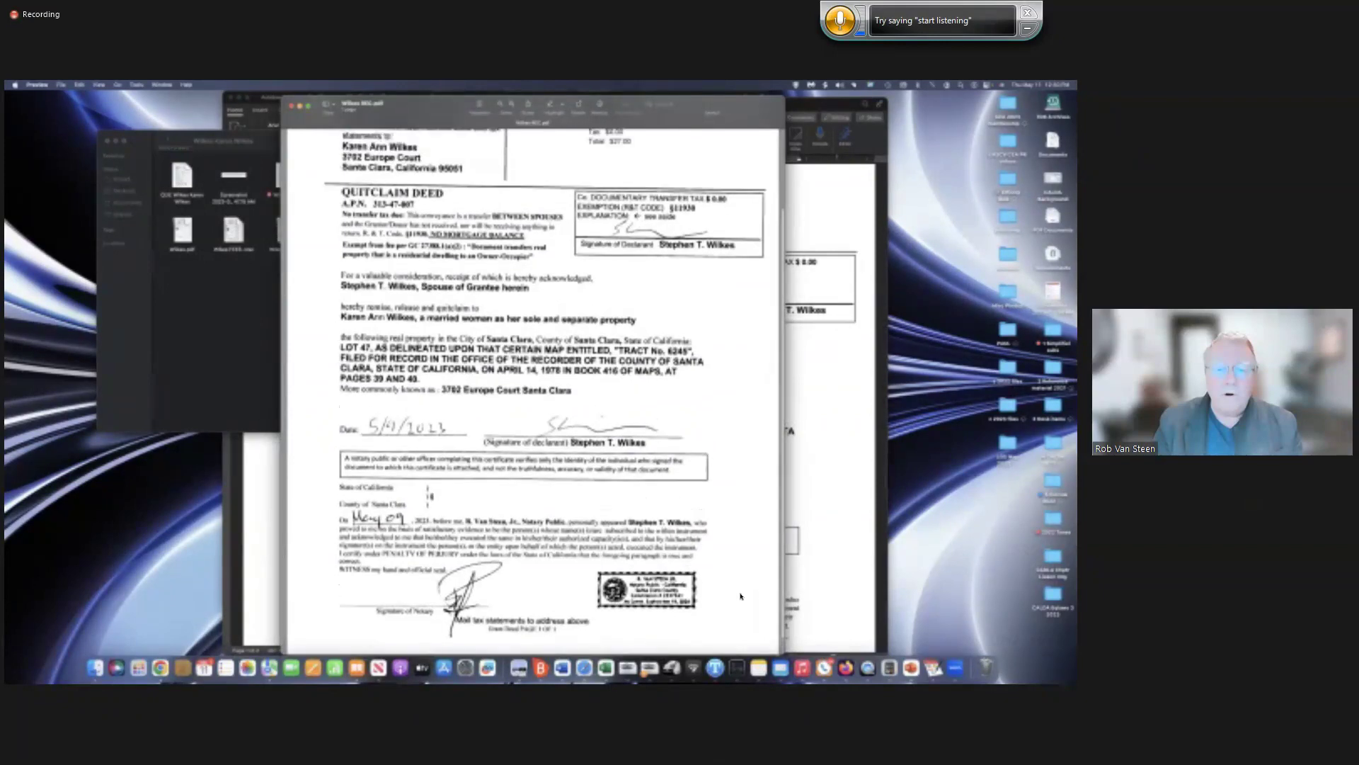
scroll(740, 596, "up", 5)
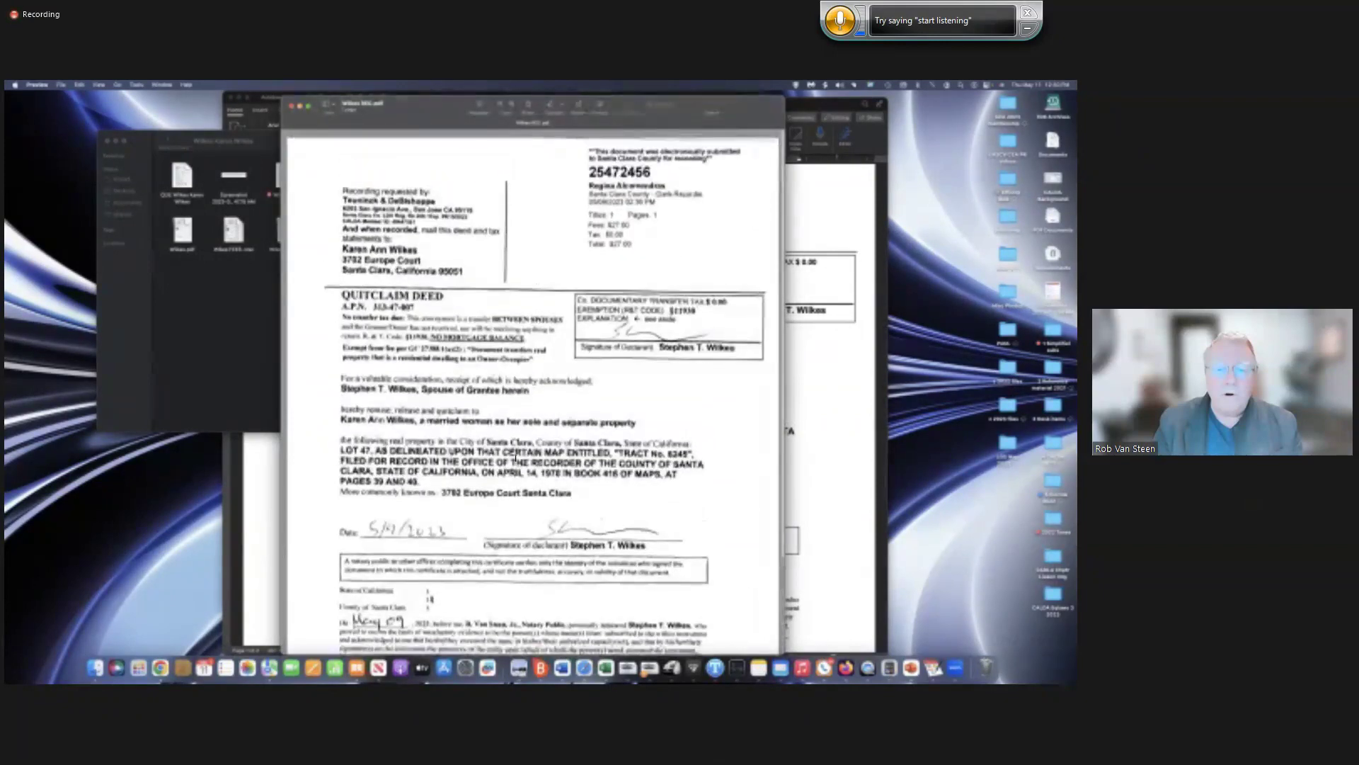
scroll(515, 458, "down", 8)
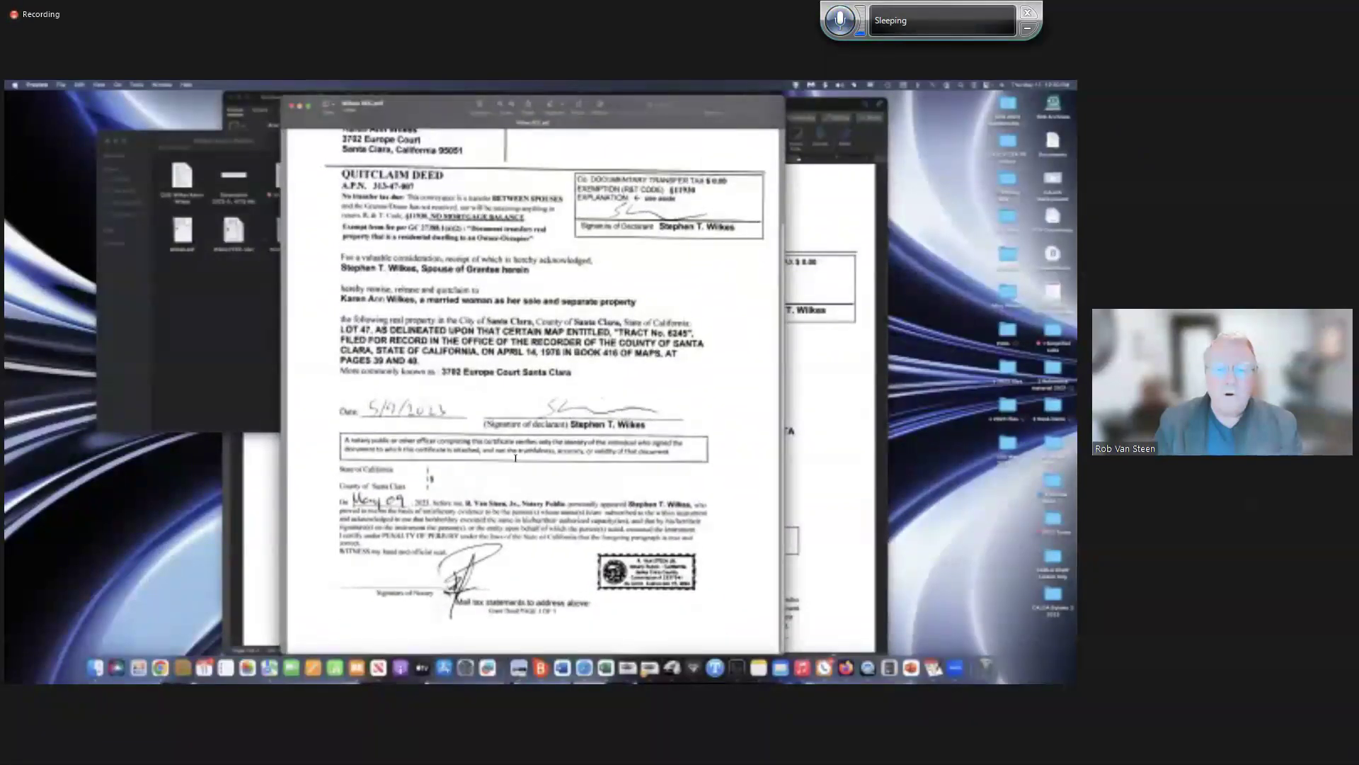
scroll(515, 457, "up", 8)
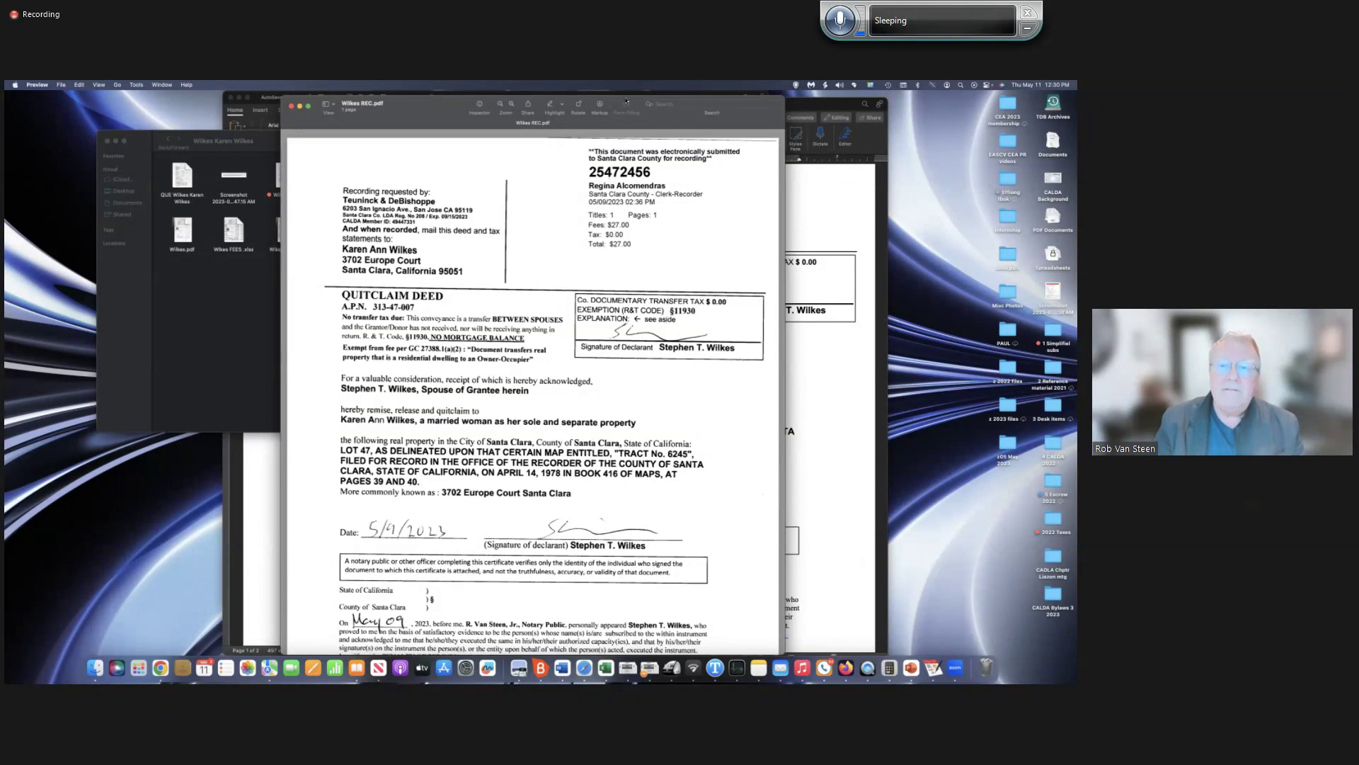
left_click_drag(628, 143, 629, 191)
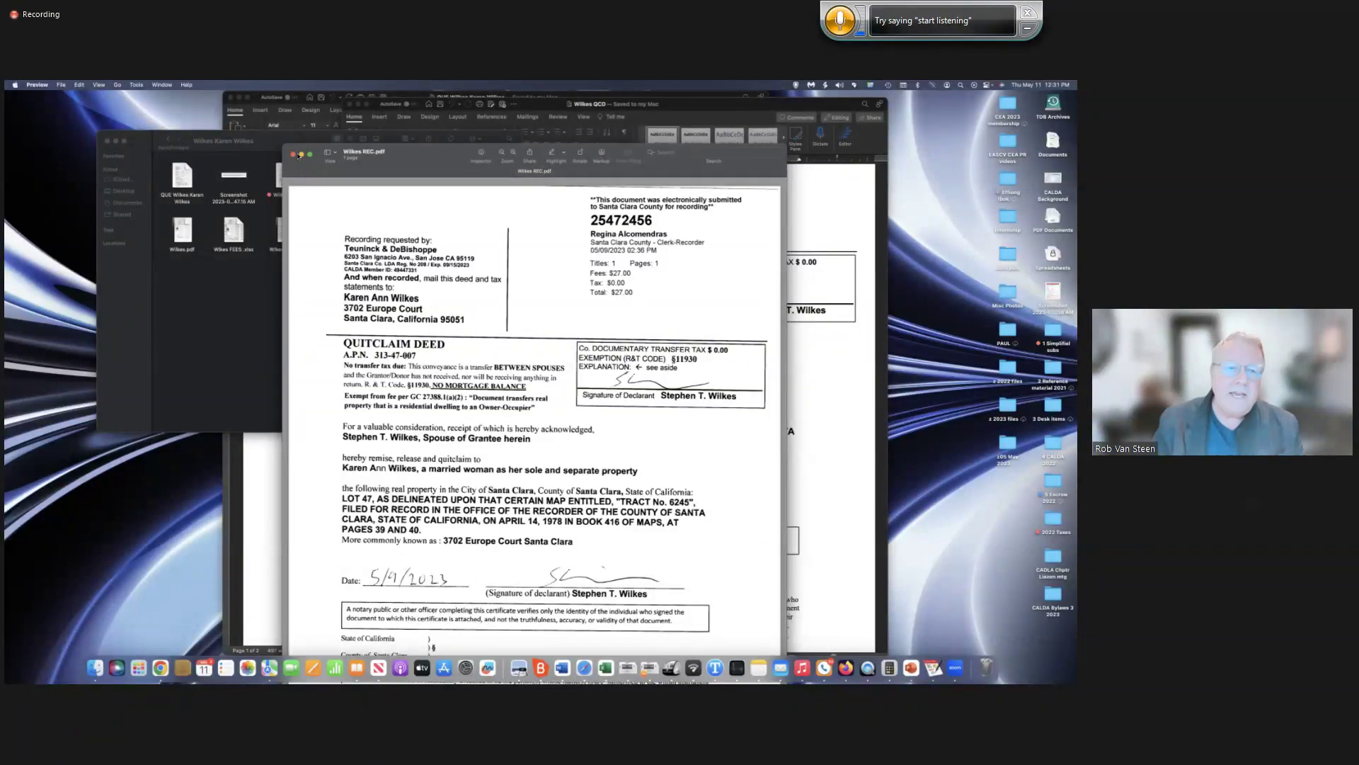
key("super+w")
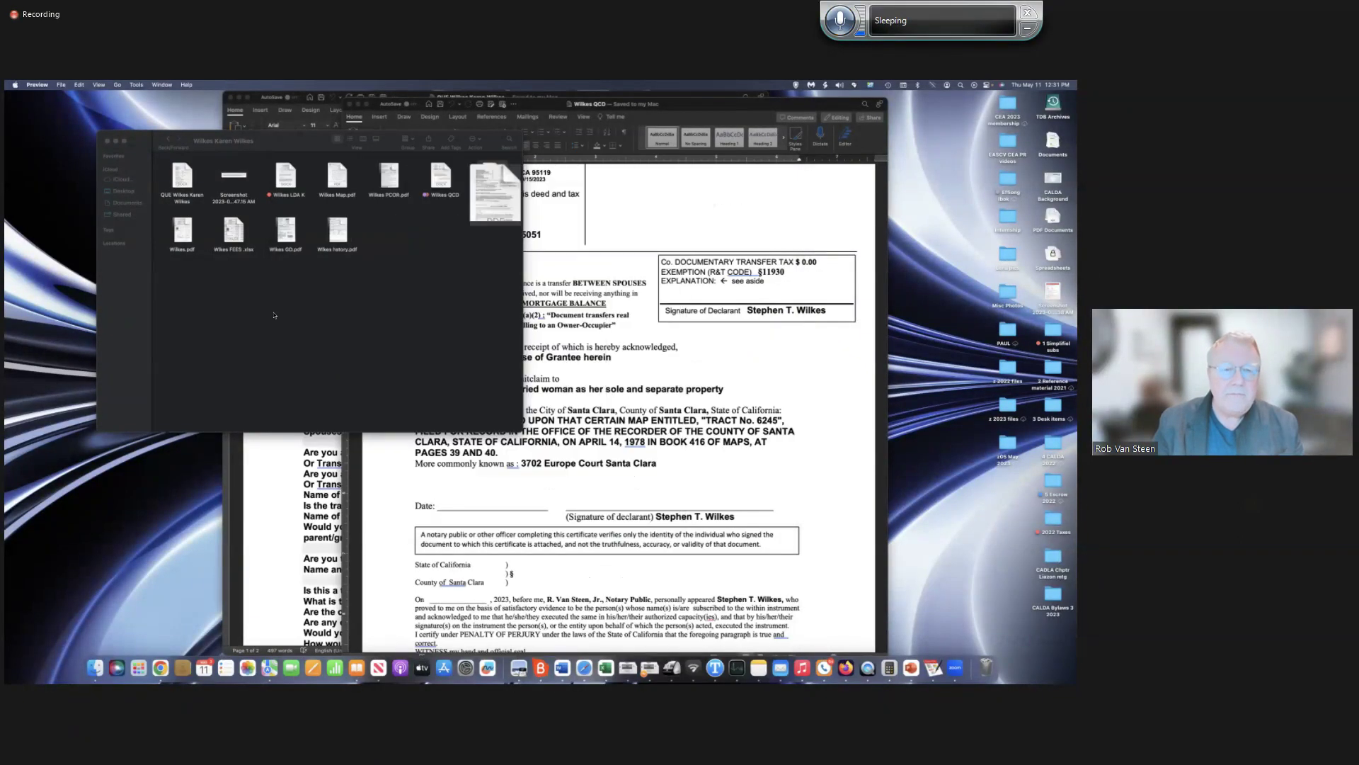
Arrange the client's folder and the quitclaim deed side by side, and review the deed's no-transfer-tax statement and grantee wording.
left_click(328, 316)
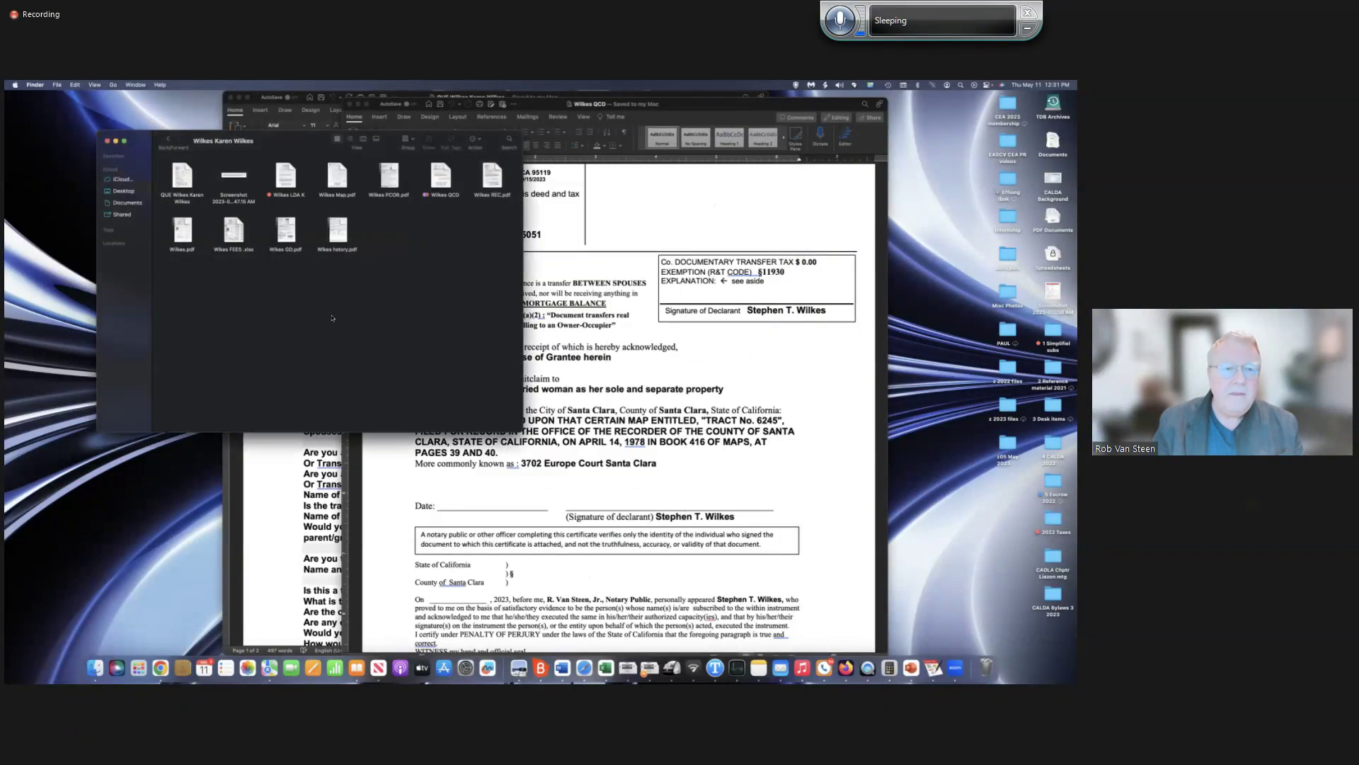
left_click(614, 417)
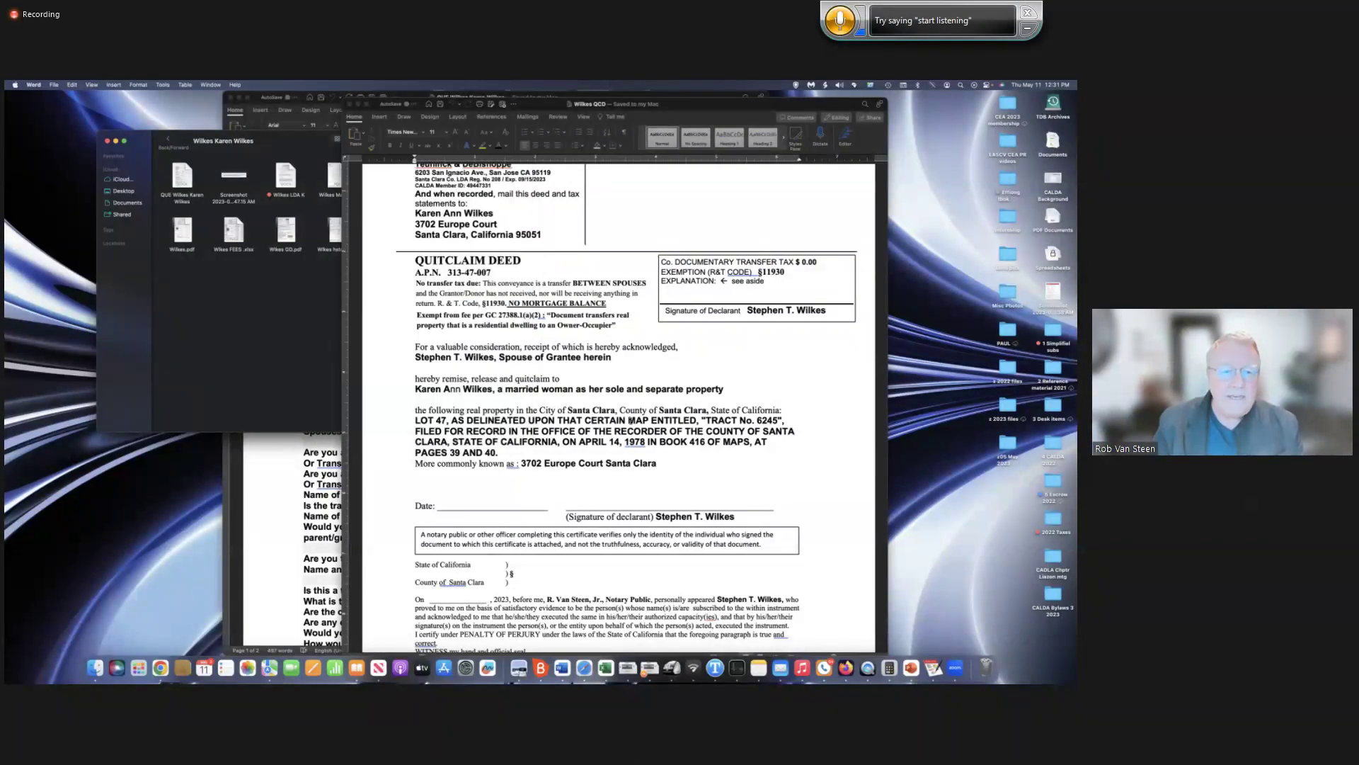
left_click(277, 305)
left_click_drag(285, 138, 226, 105)
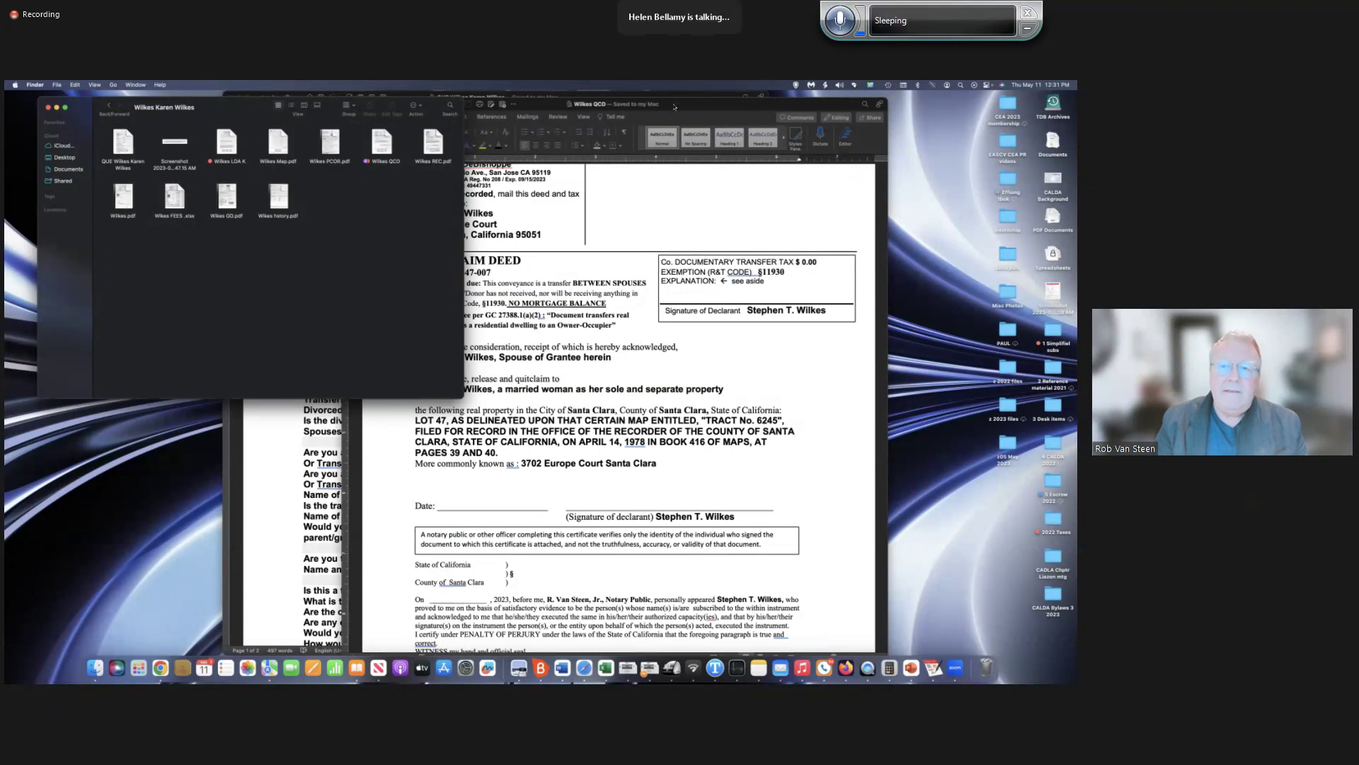
left_click_drag(674, 104, 809, 105)
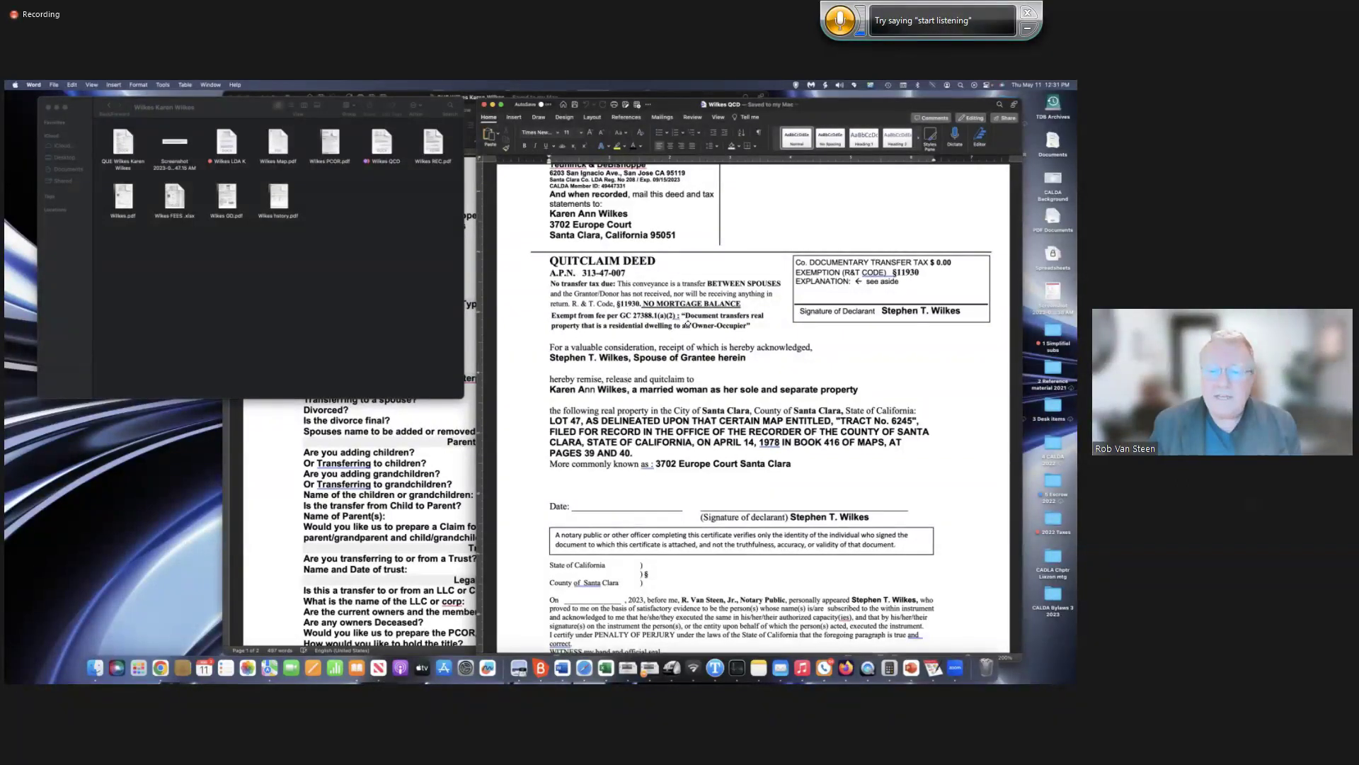
left_click(688, 324)
left_click(684, 291)
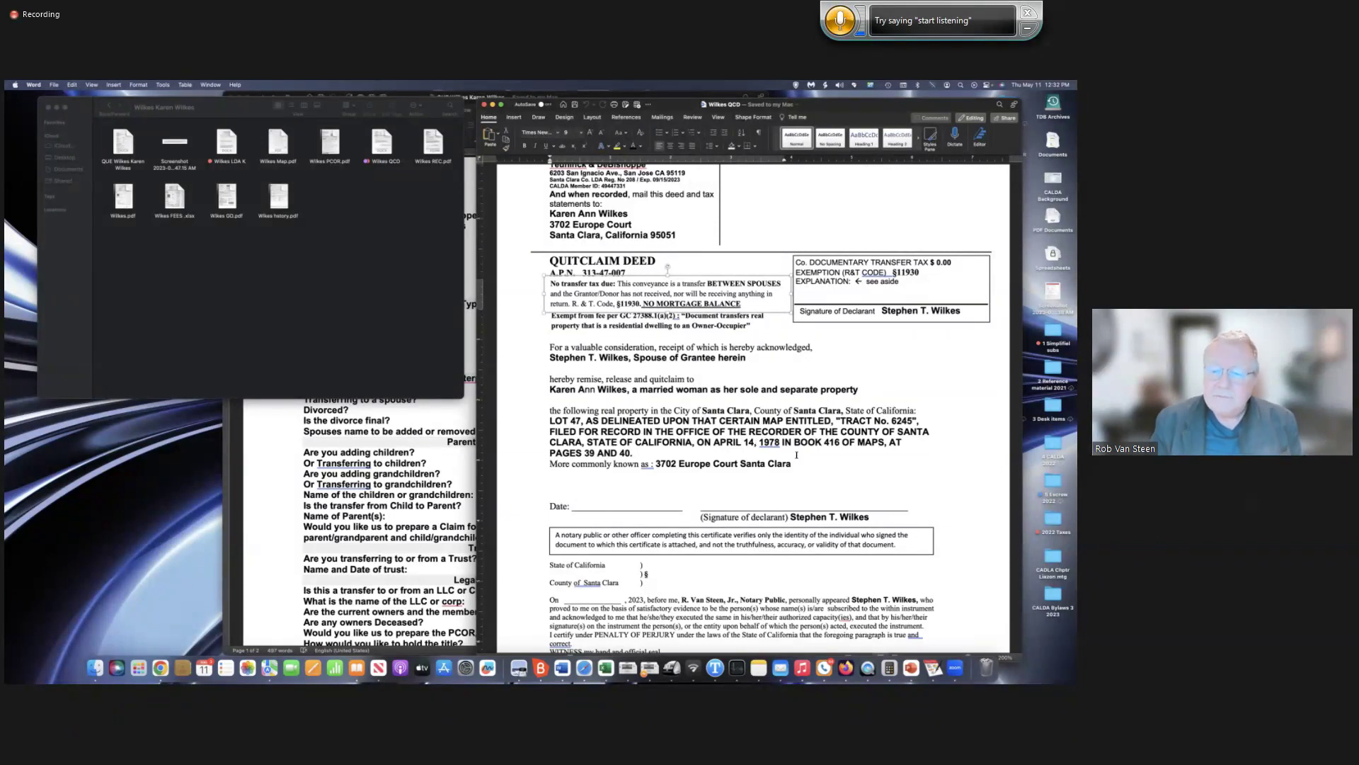
left_click(728, 397)
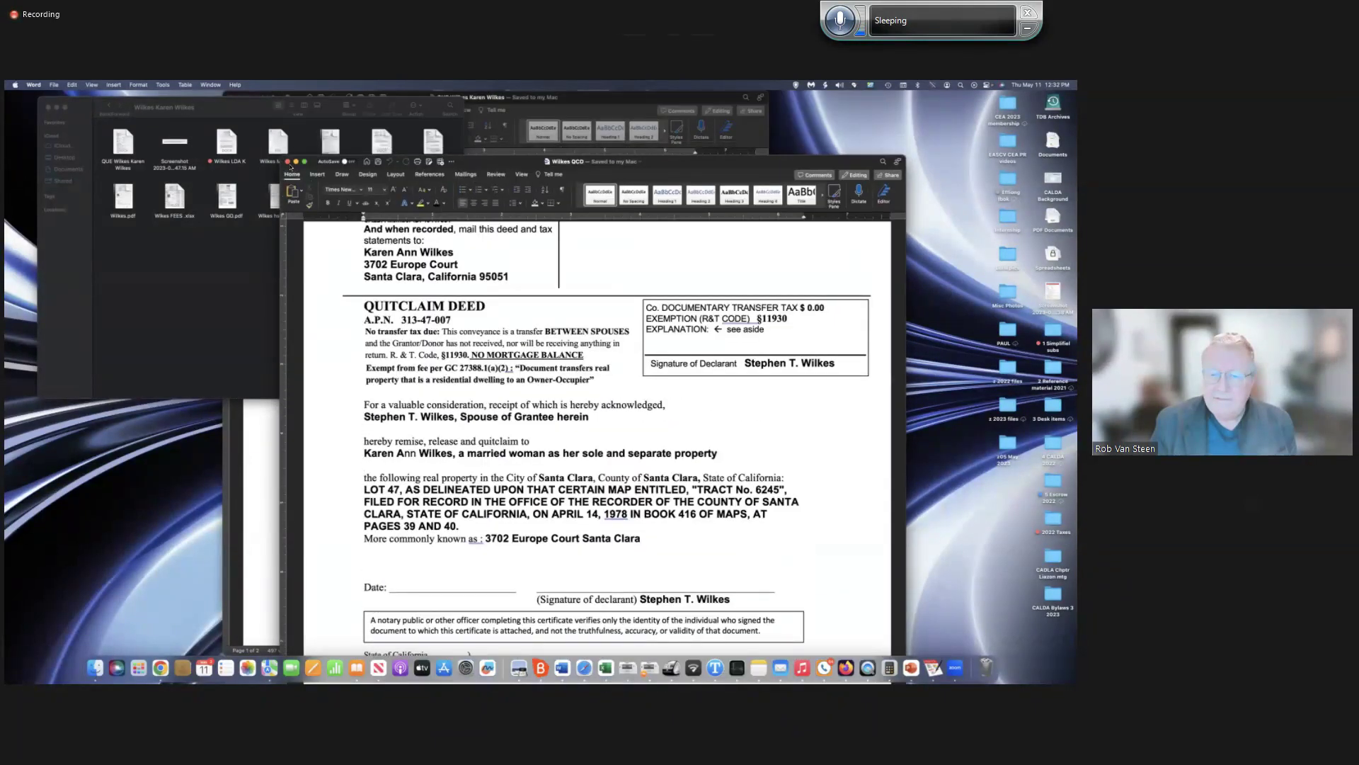
Close the quitclaim deed and the client's questionnaire document, leaving the client's folder open.
left_click(288, 163)
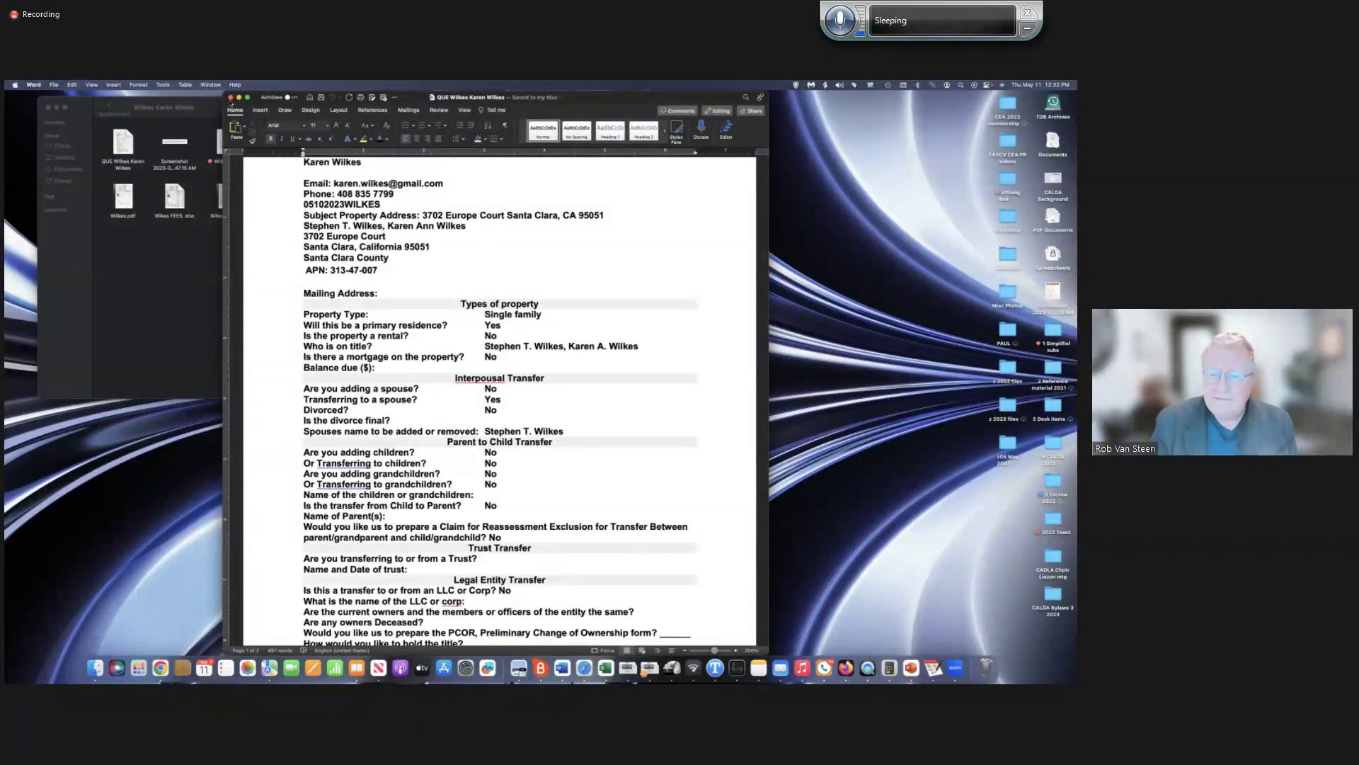
left_click_drag(645, 105, 645, 198)
left_click(229, 192)
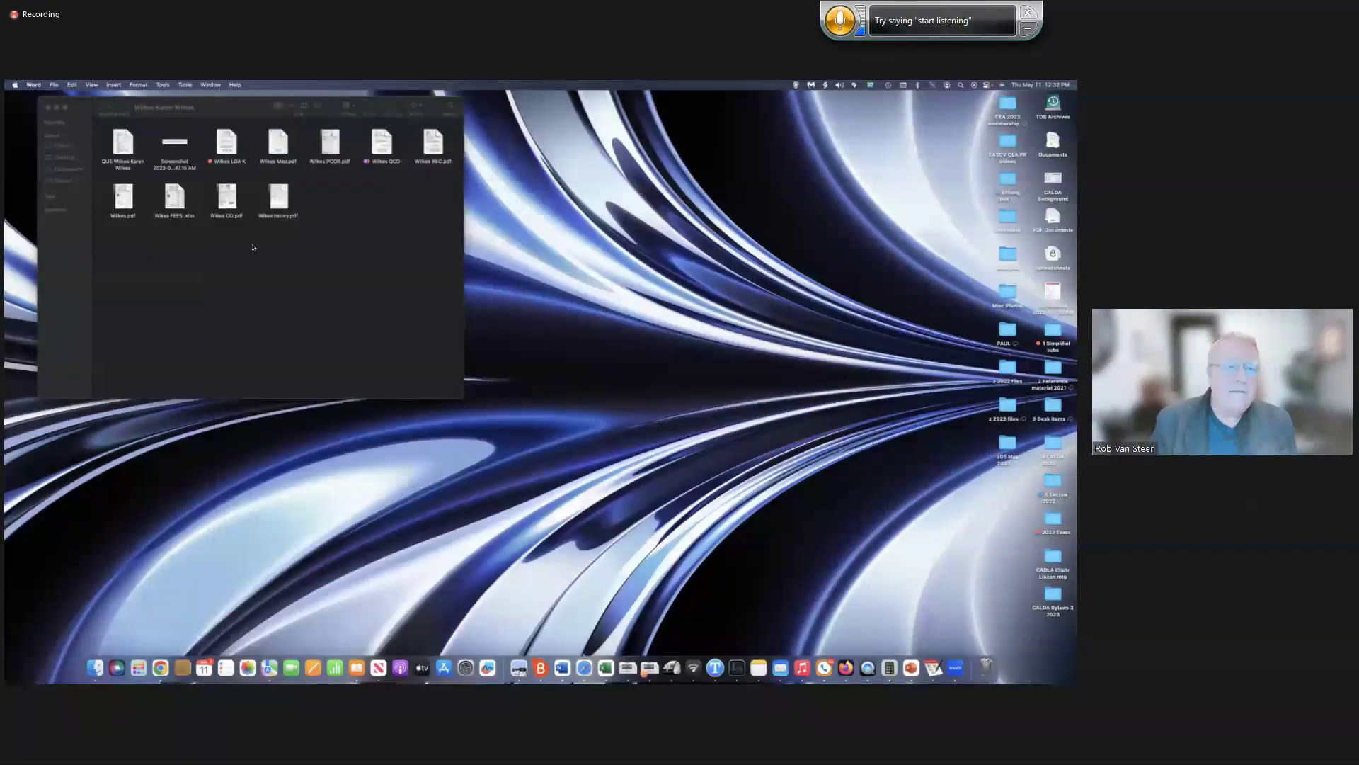
Go up to the "z05 May 2023" folder, open the third client folder in the Green group, and reposition its window.
left_click(293, 387)
key("super+Up")
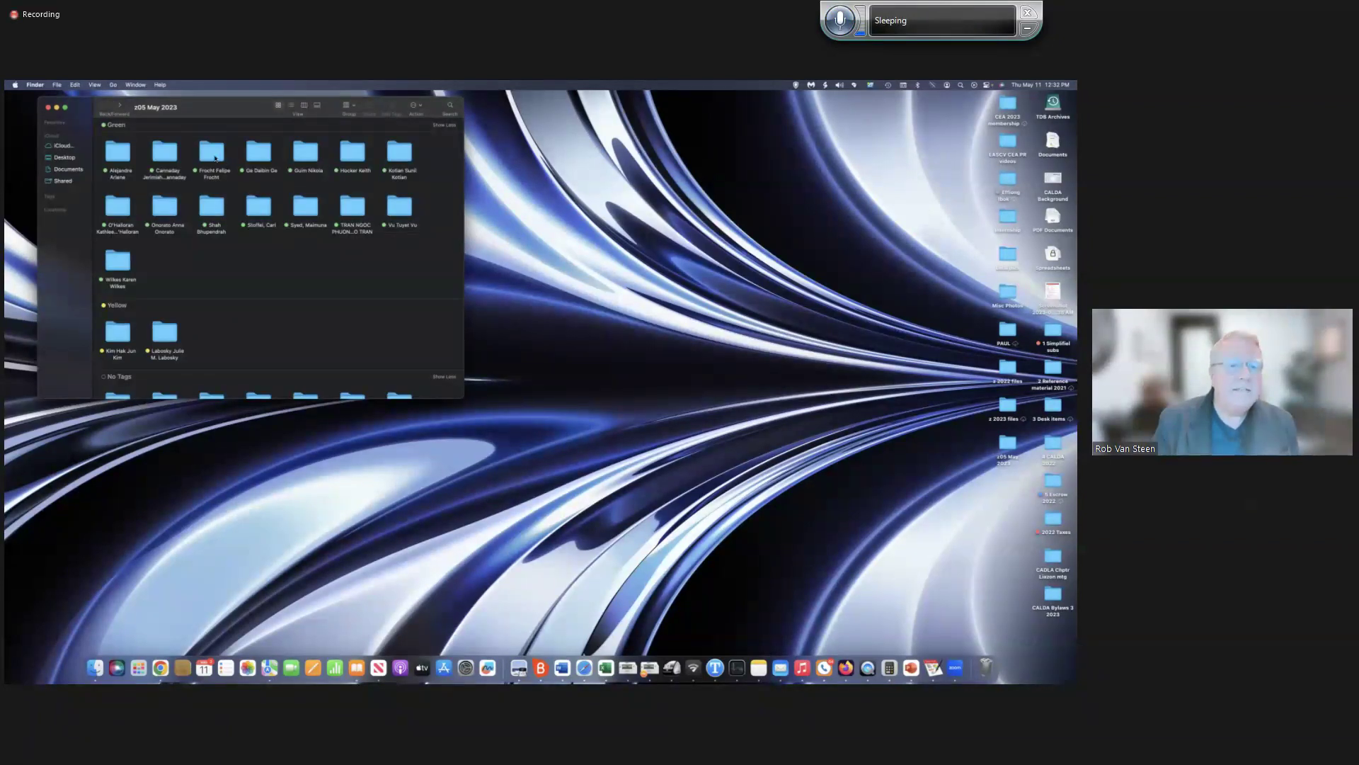
key("f")
key("super+Down")
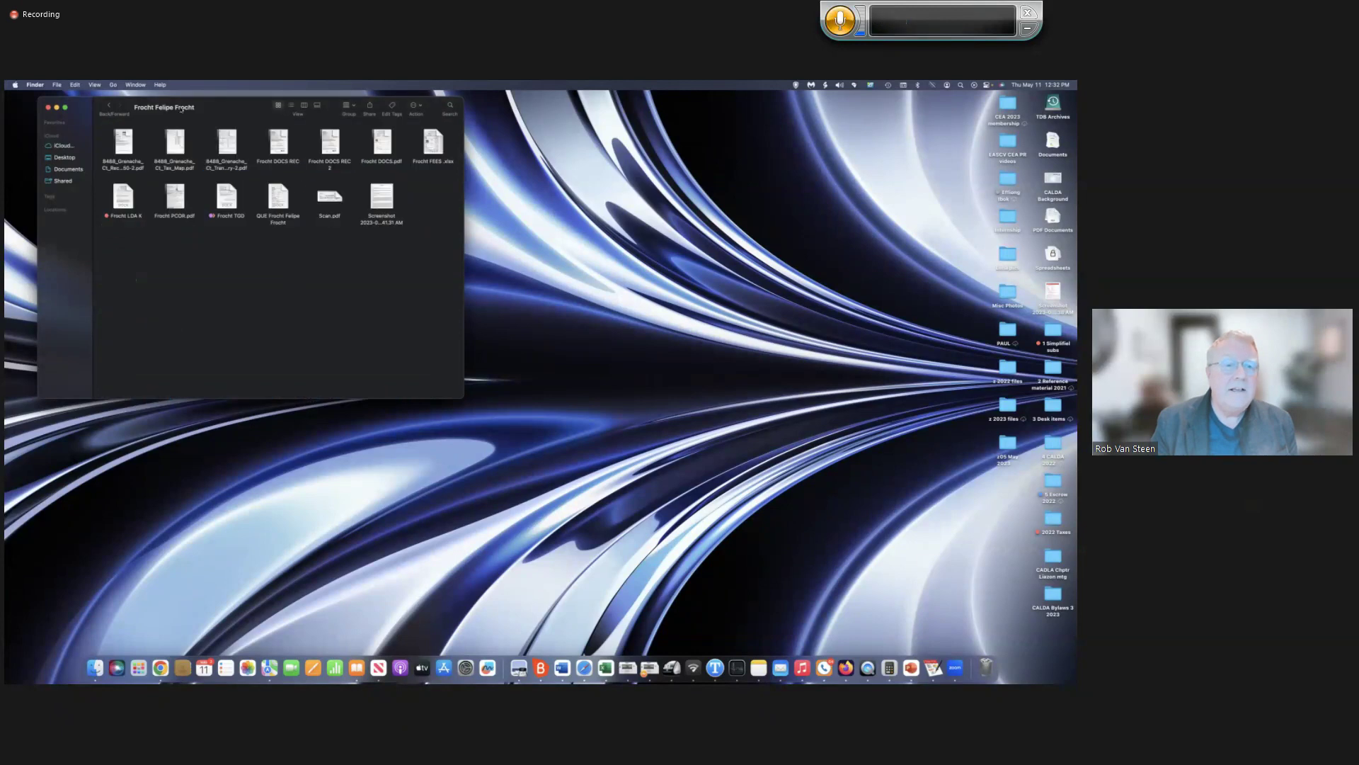
left_click_drag(134, 113, 264, 182)
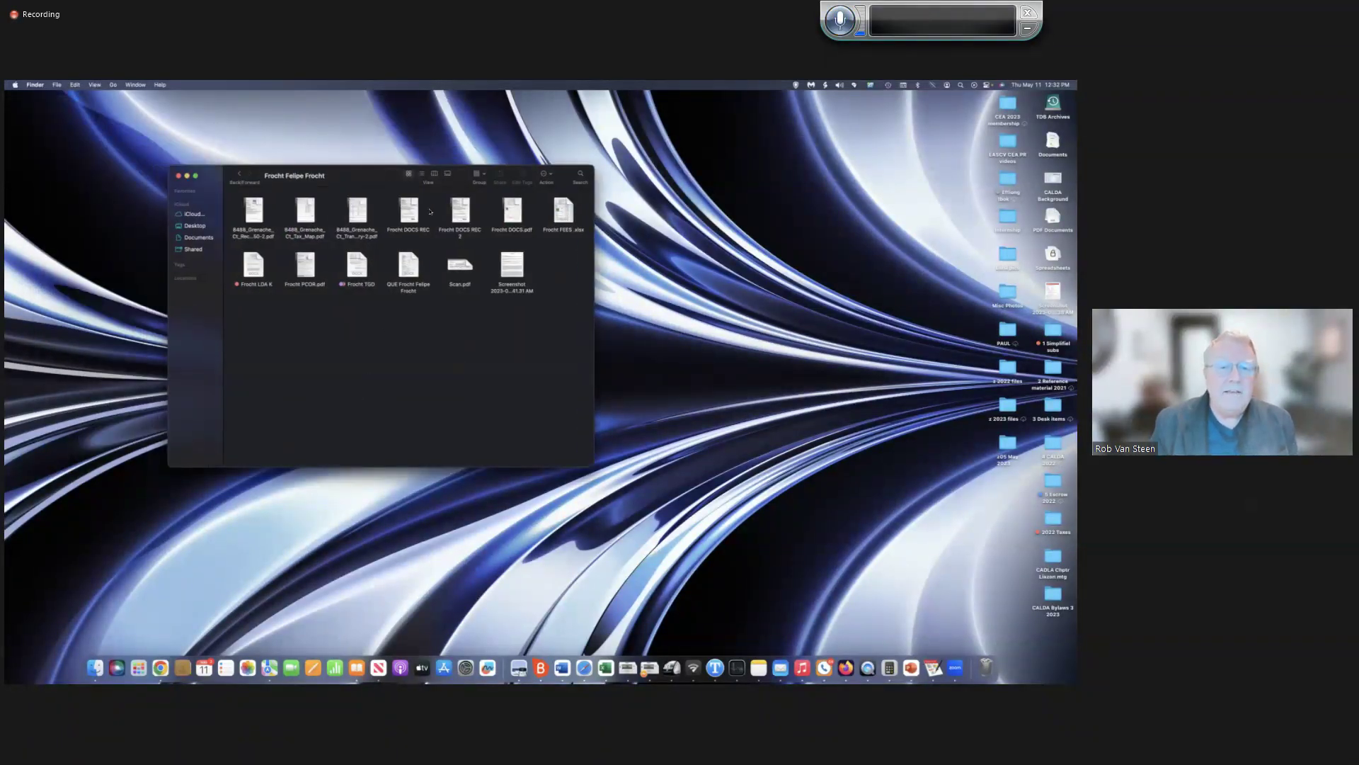
left_click_drag(282, 239, 465, 227)
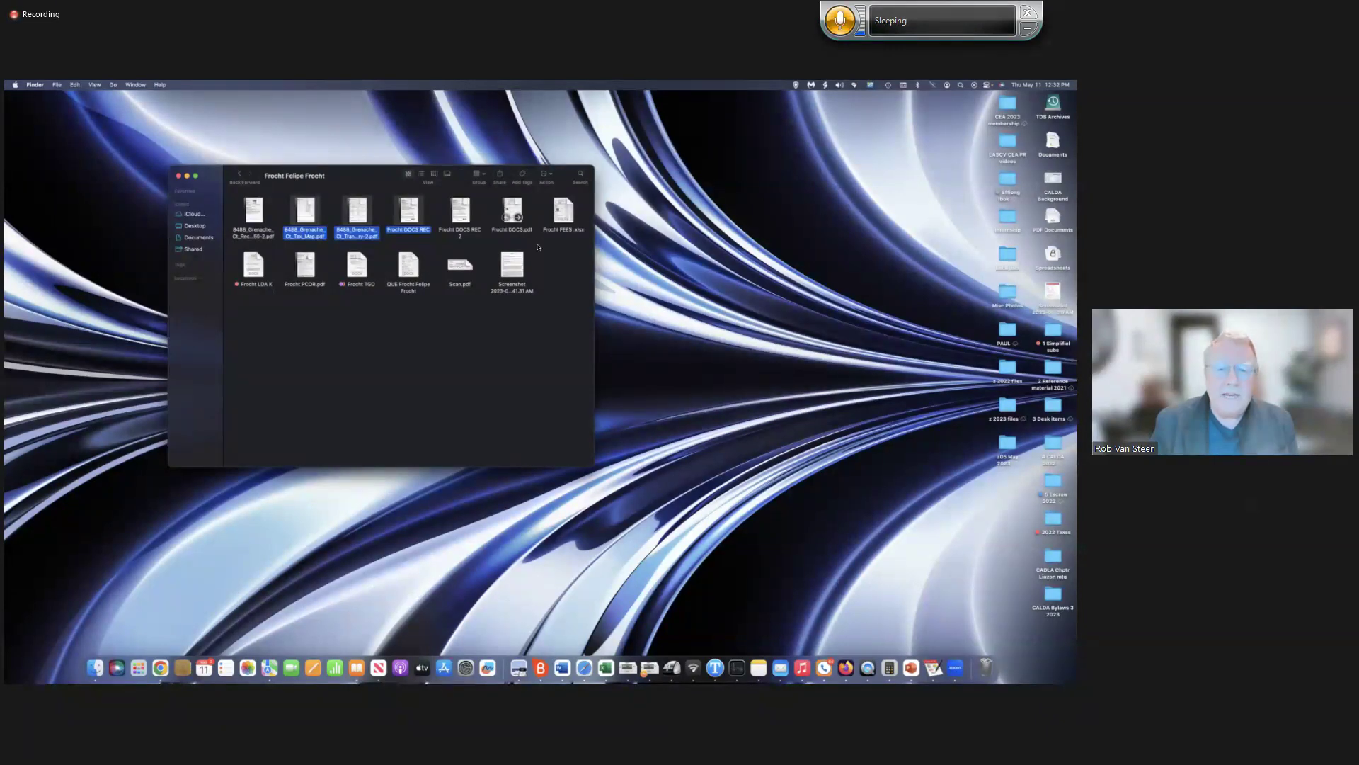
Open the client's QUE questionnaire and read its property, interspousal, parent-to-child, trust and legal entity transfer sections.
left_click(407, 266)
double_click(406, 267)
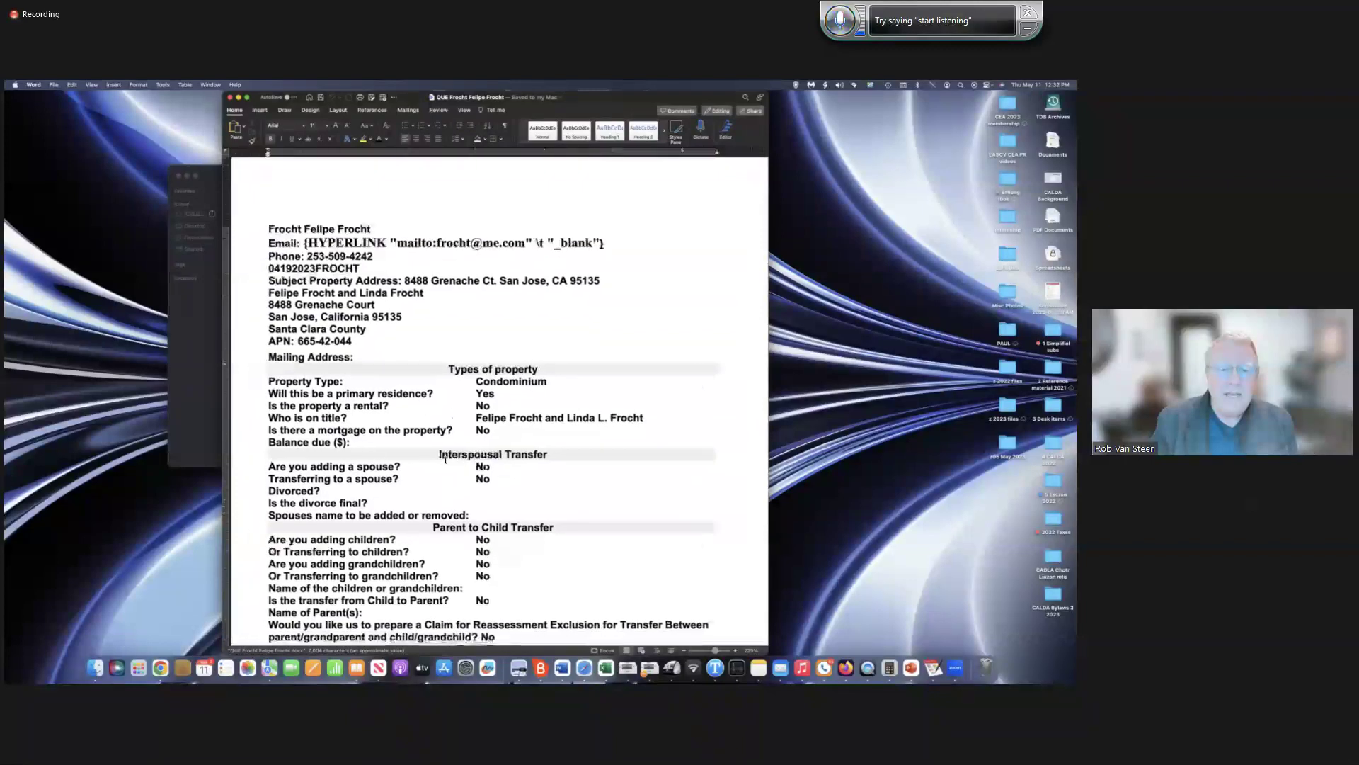
scroll(445, 459, "down", 2)
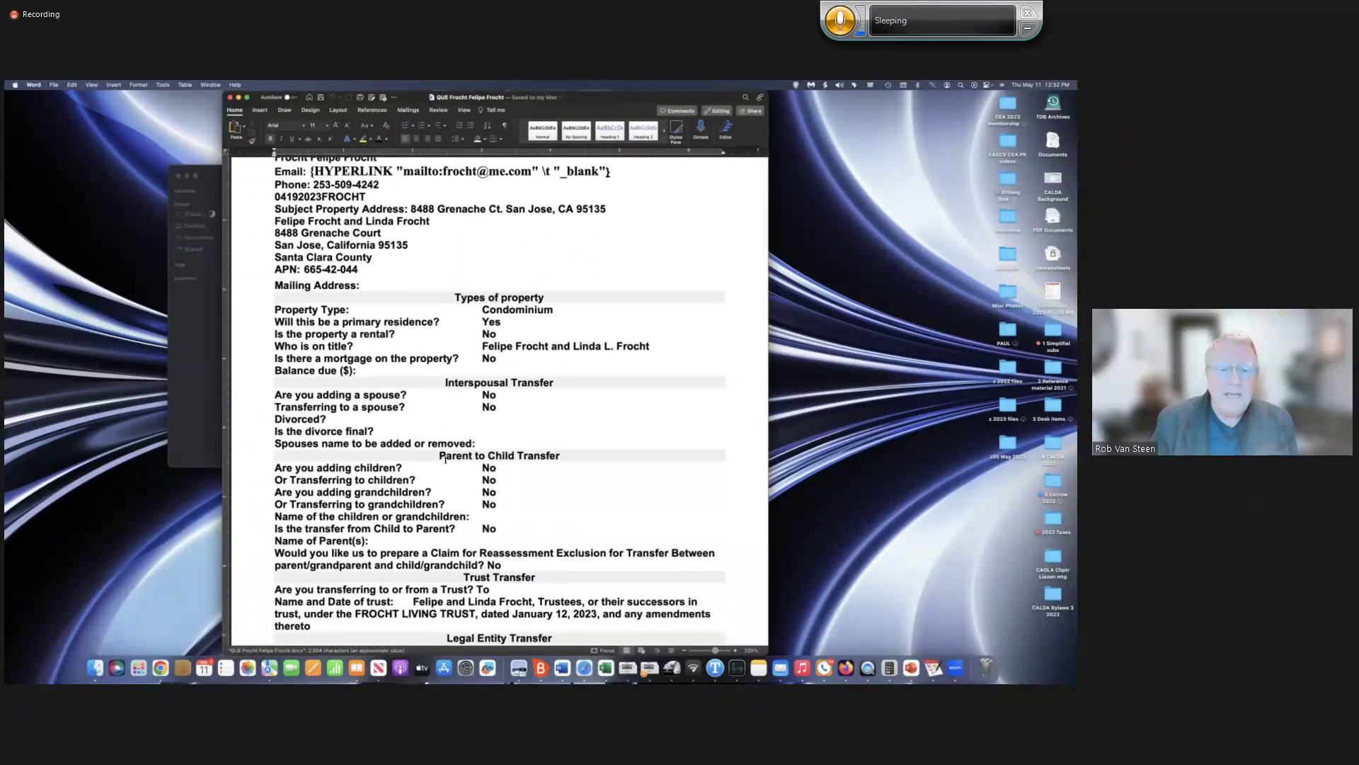
scroll(446, 460, "down", 1)
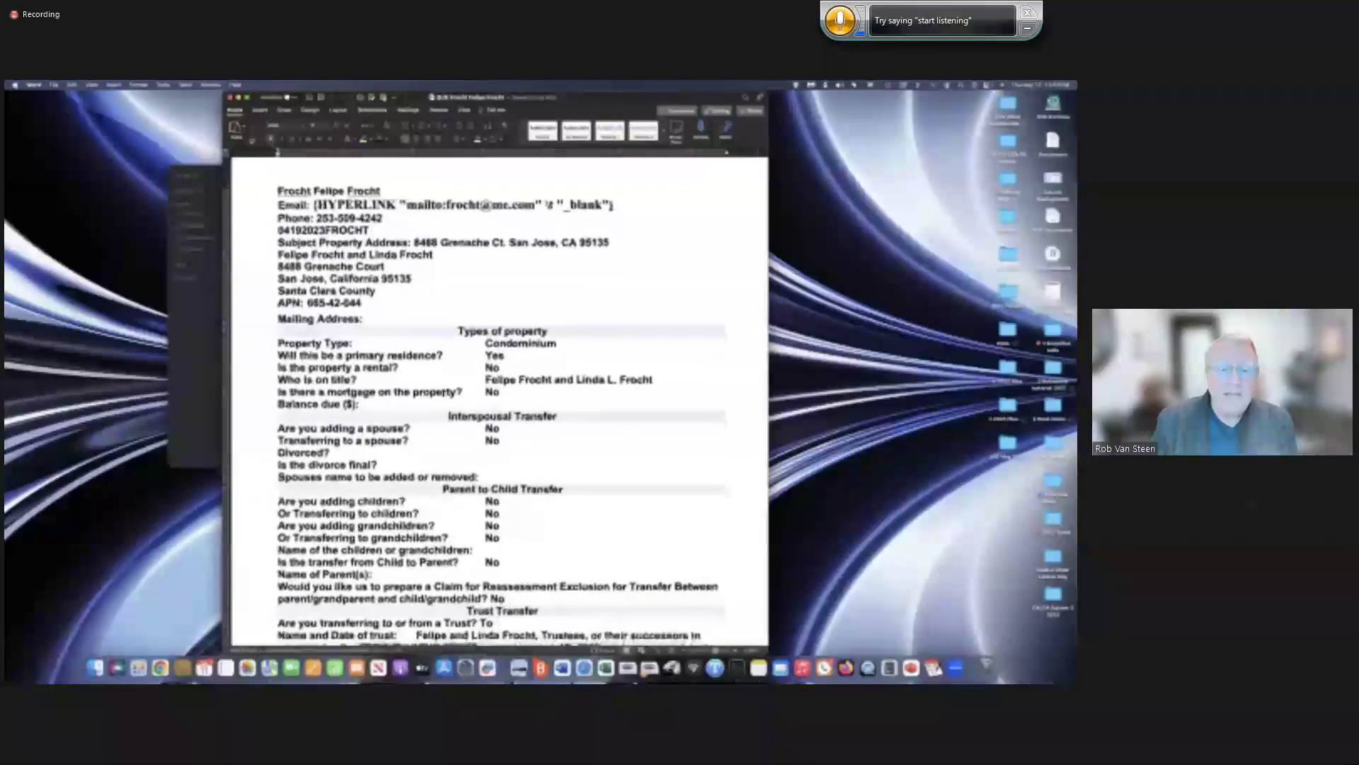
scroll(490, 362, "down", 2)
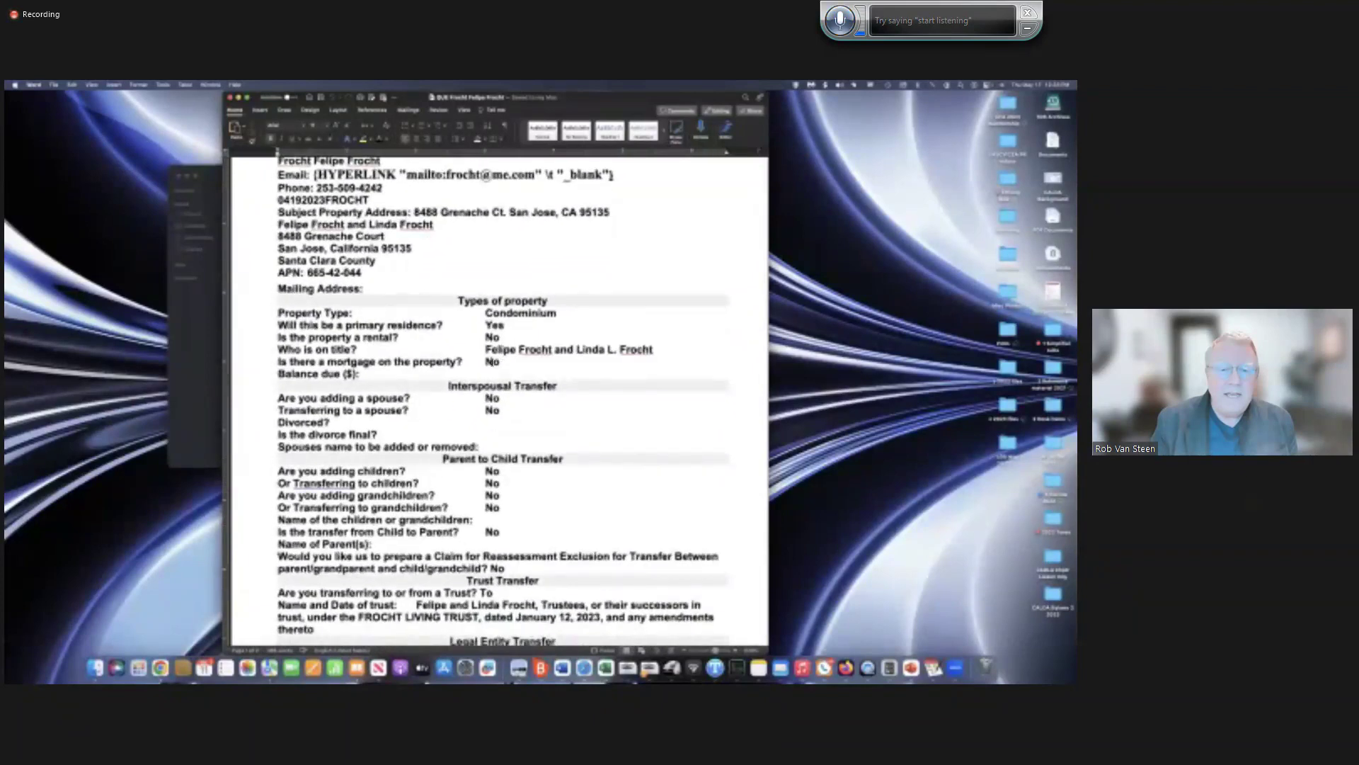
scroll(492, 362, "down", 3)
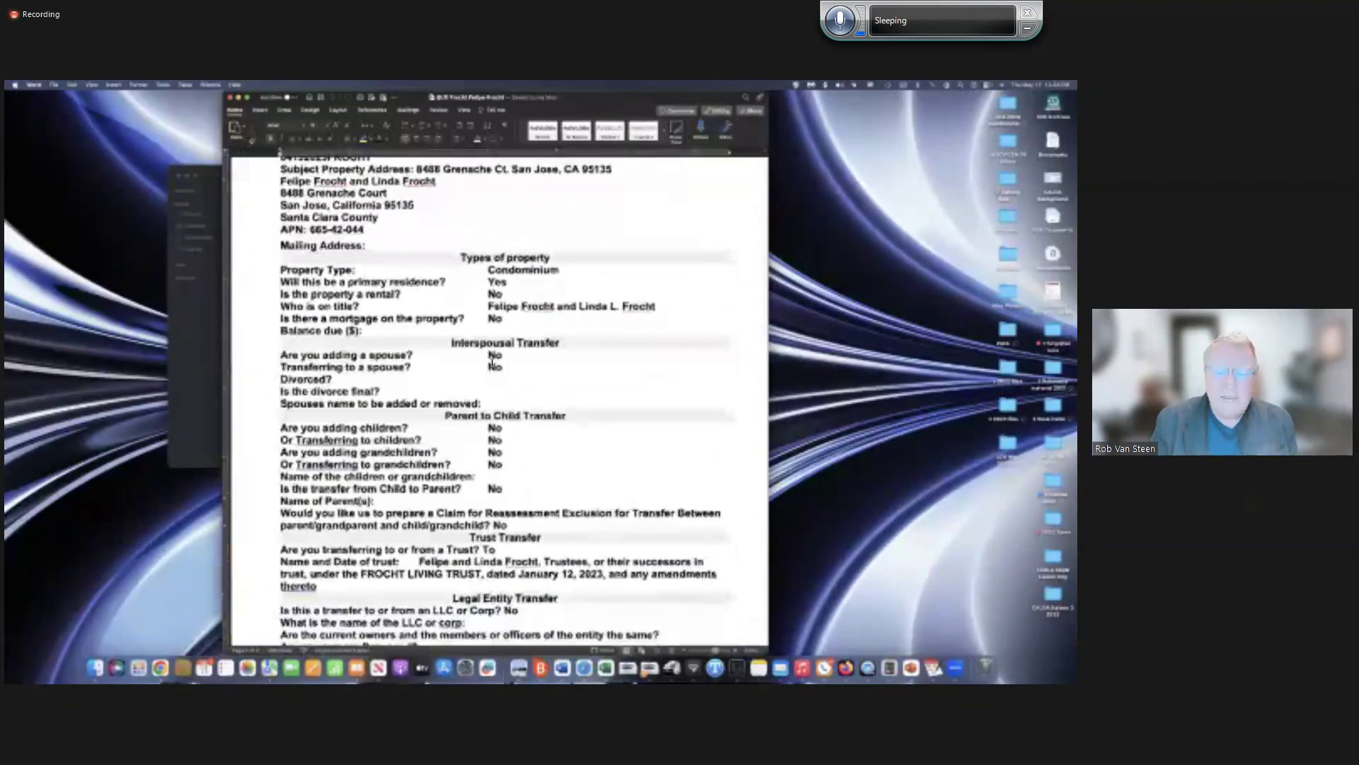
scroll(493, 363, "down", 2)
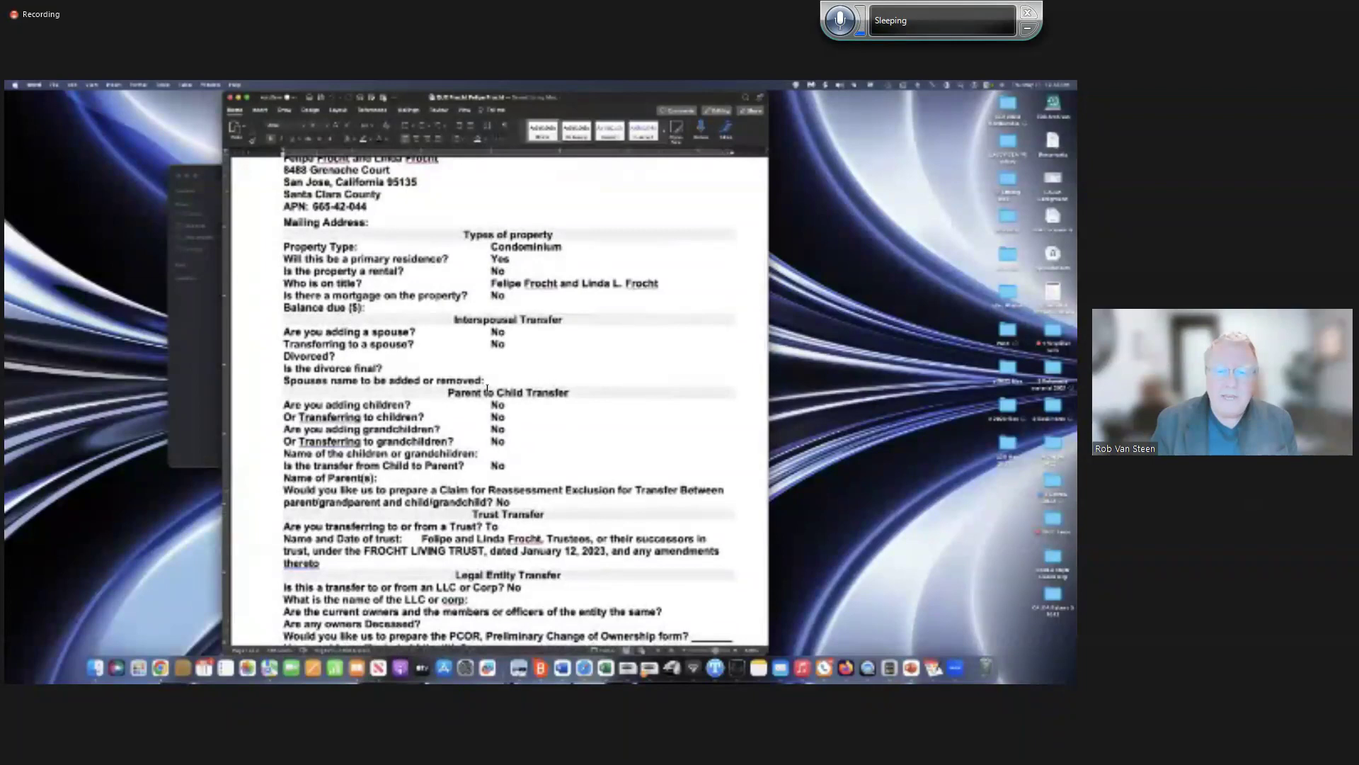
scroll(505, 276, "down", 1)
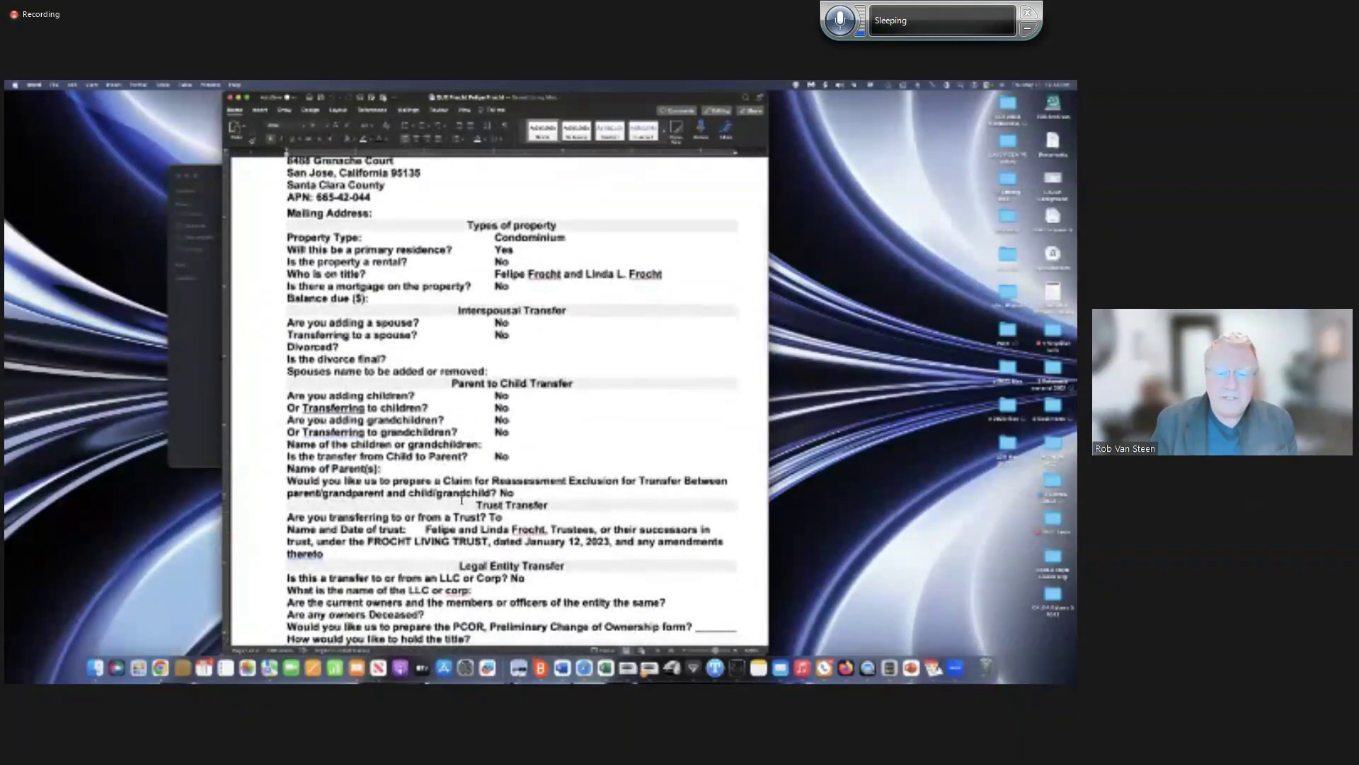
scroll(439, 468, "down", 3)
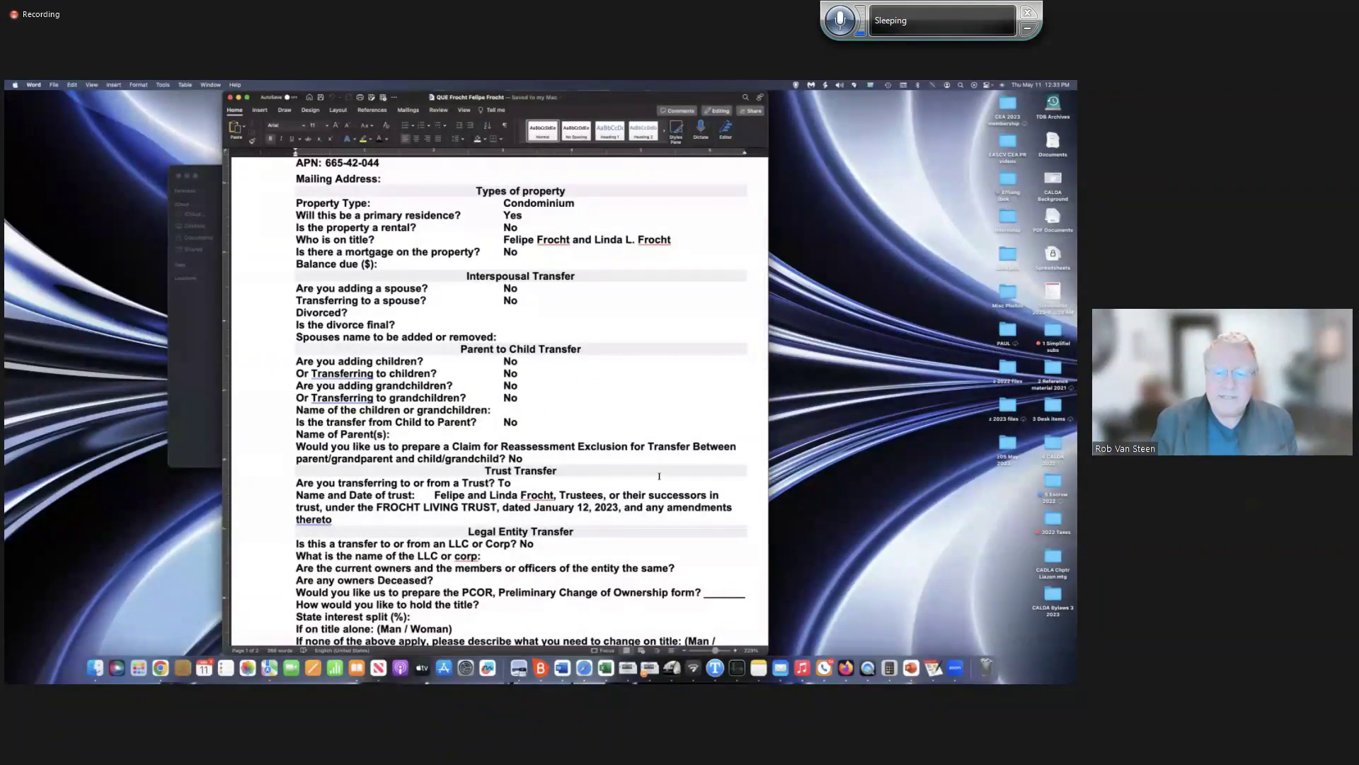
scroll(665, 476, "down", 3)
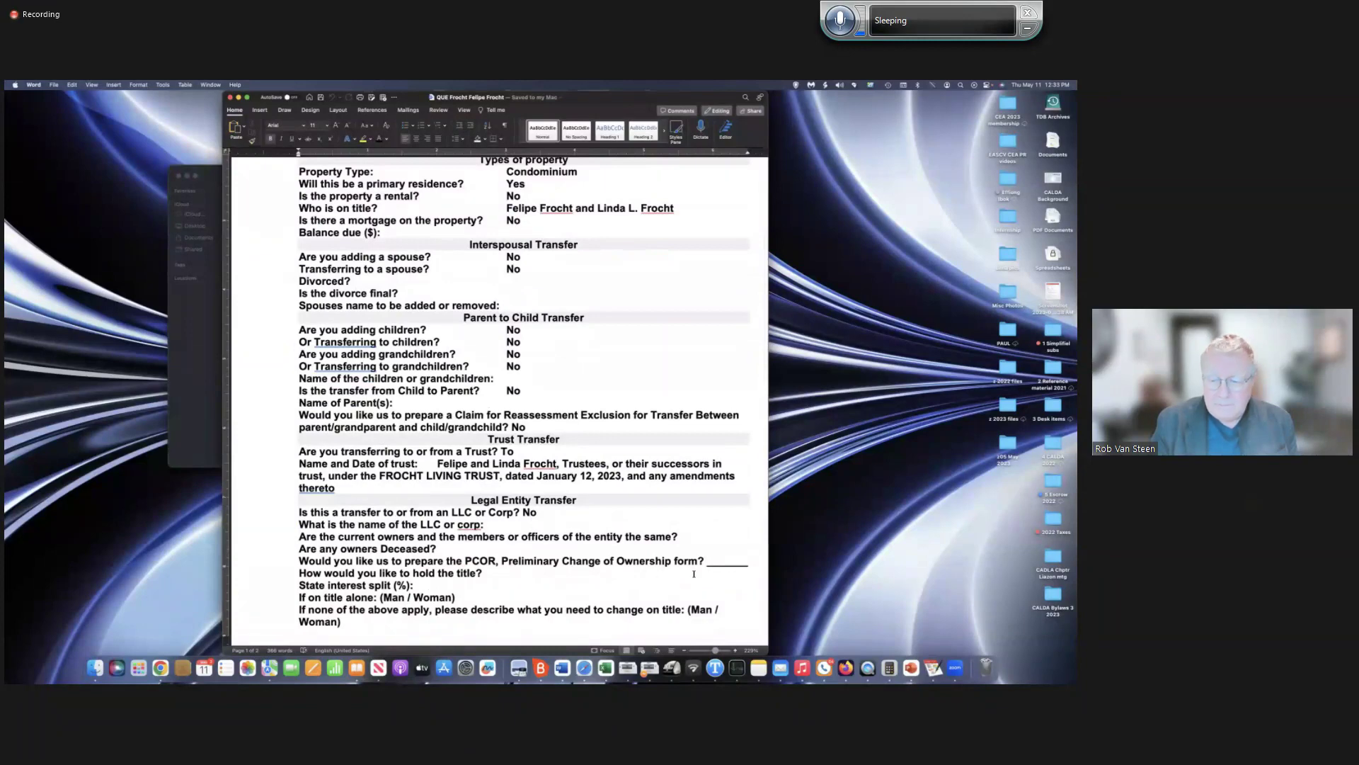
Enlarge the questionnaire's text and window, read through to the Requested Documents list, and close the document.
scroll(571, 475, "up", 3)
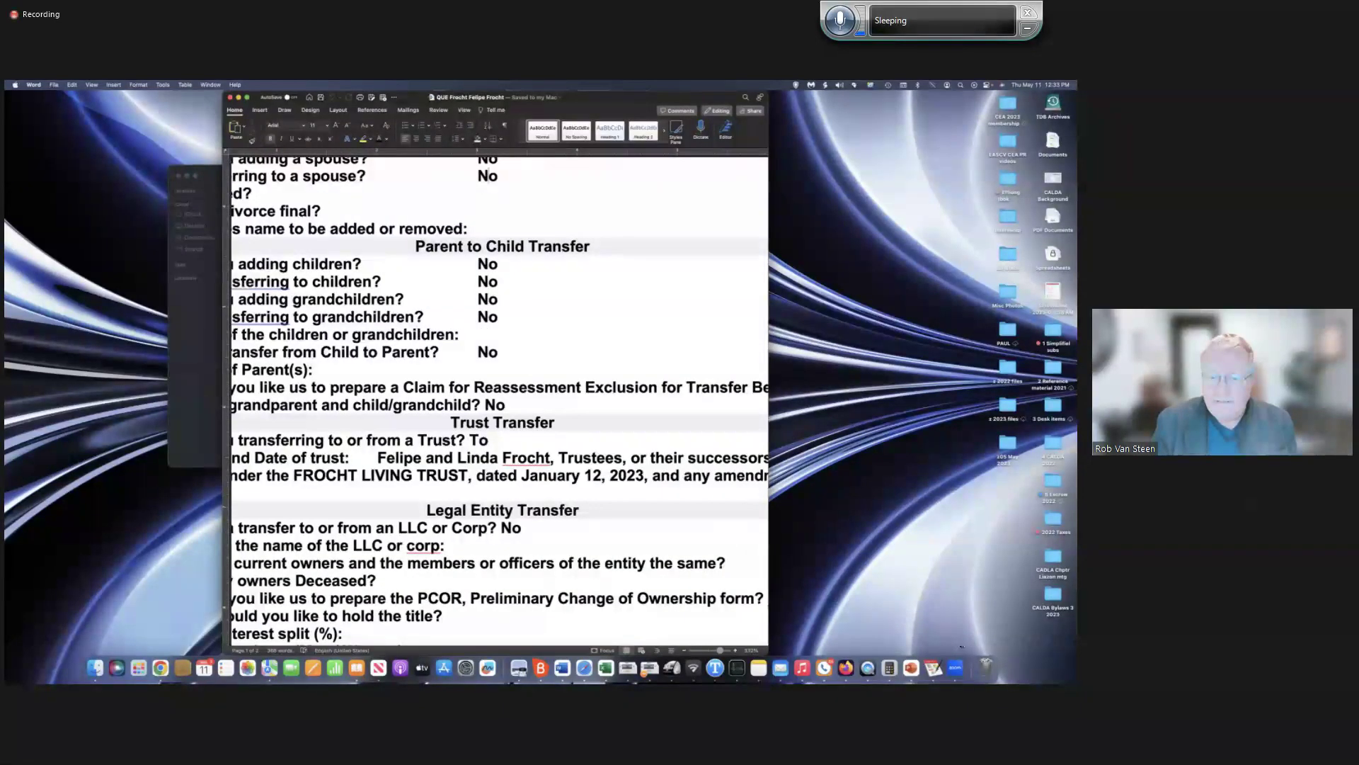
left_click_drag(876, 648, 1025, 642)
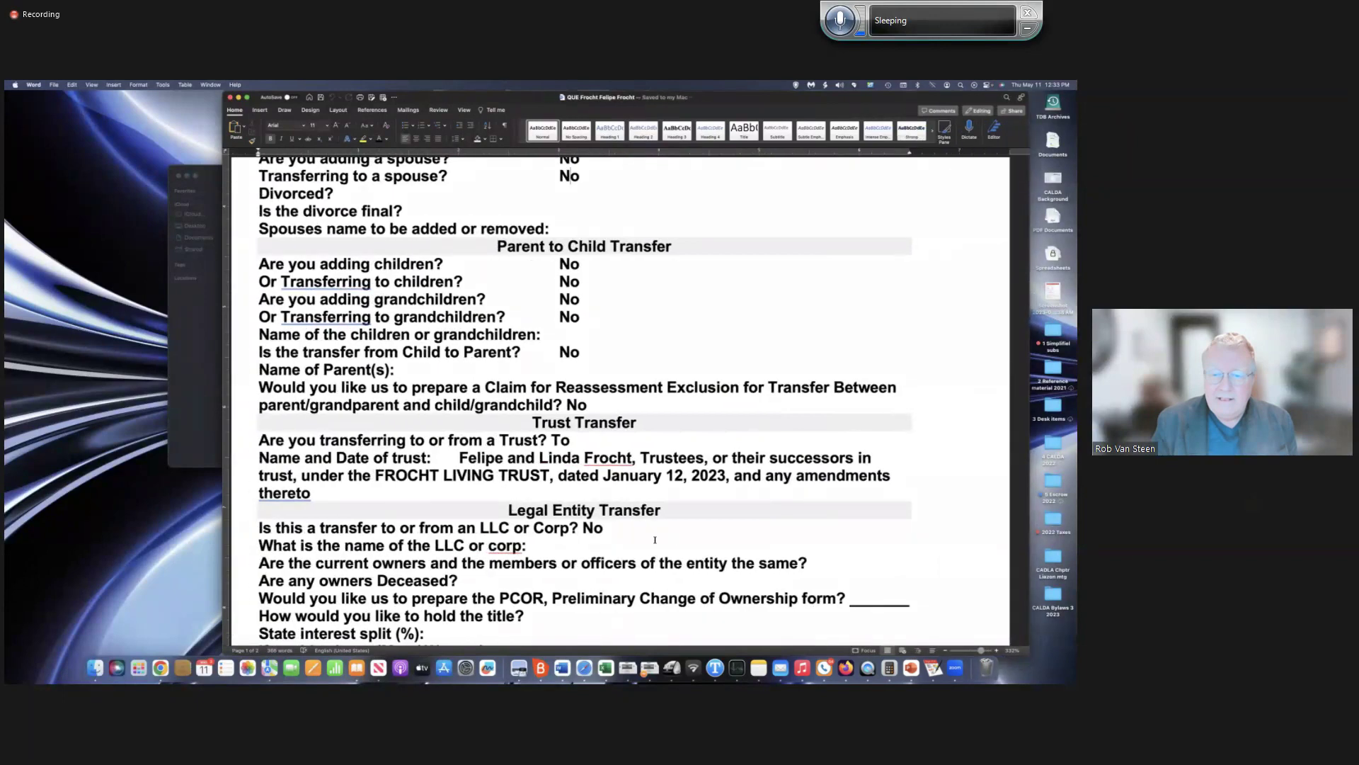
scroll(655, 540, "down", 4)
scroll(654, 540, "down", 10)
scroll(655, 539, "down", 15)
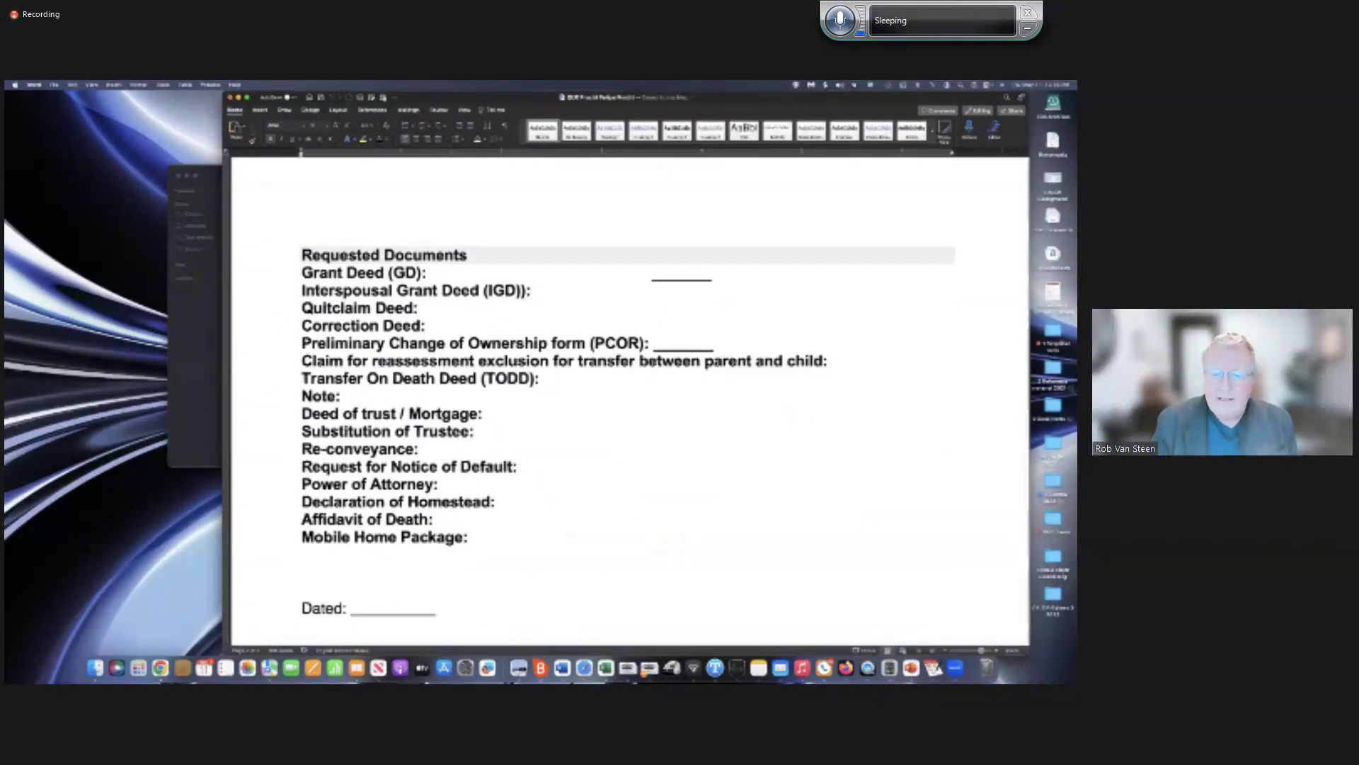
scroll(637, 397, "down", 6)
scroll(637, 396, "up", 7)
left_click_drag(746, 96, 738, 170)
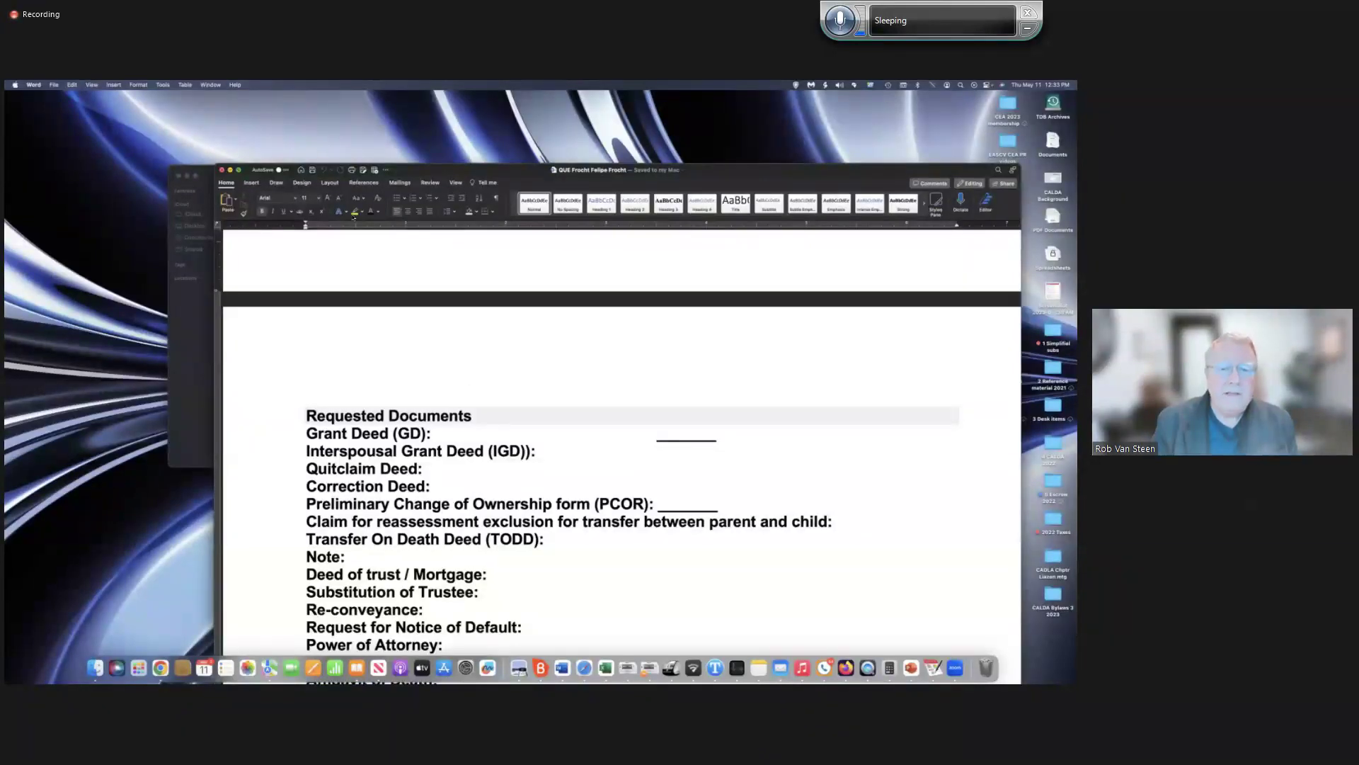
key("super+w")
Open the client's DOCS PDF from the folder to view the signed fee statement, and close it.
left_click(474, 319)
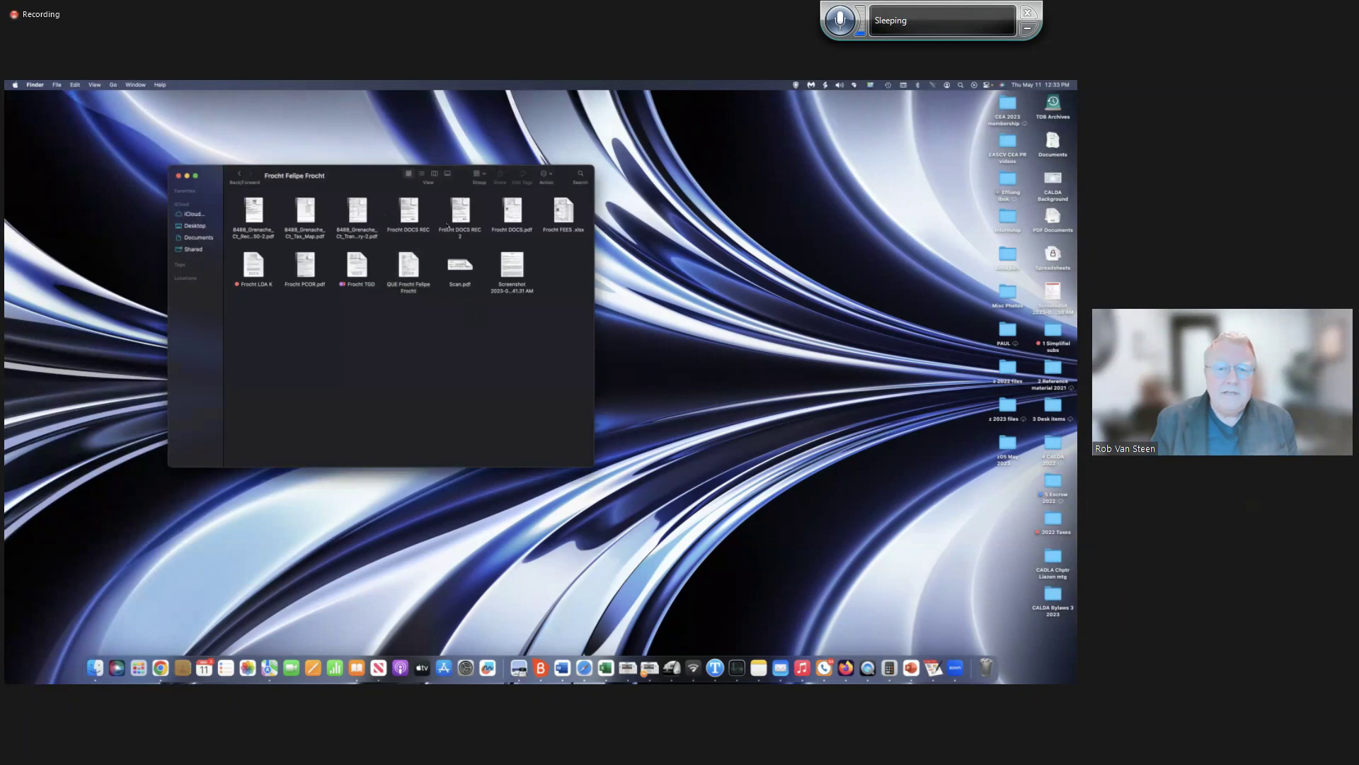
double_click(498, 235)
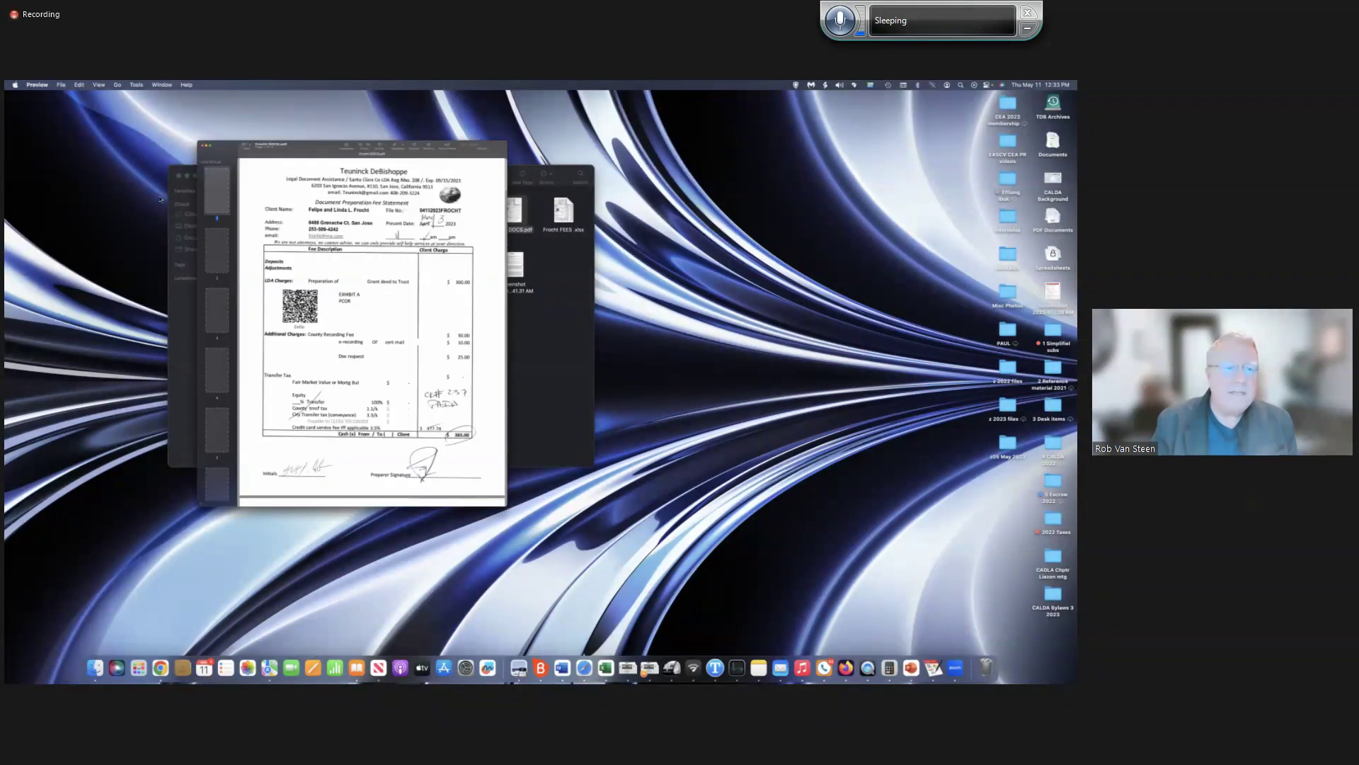
key("super+w")
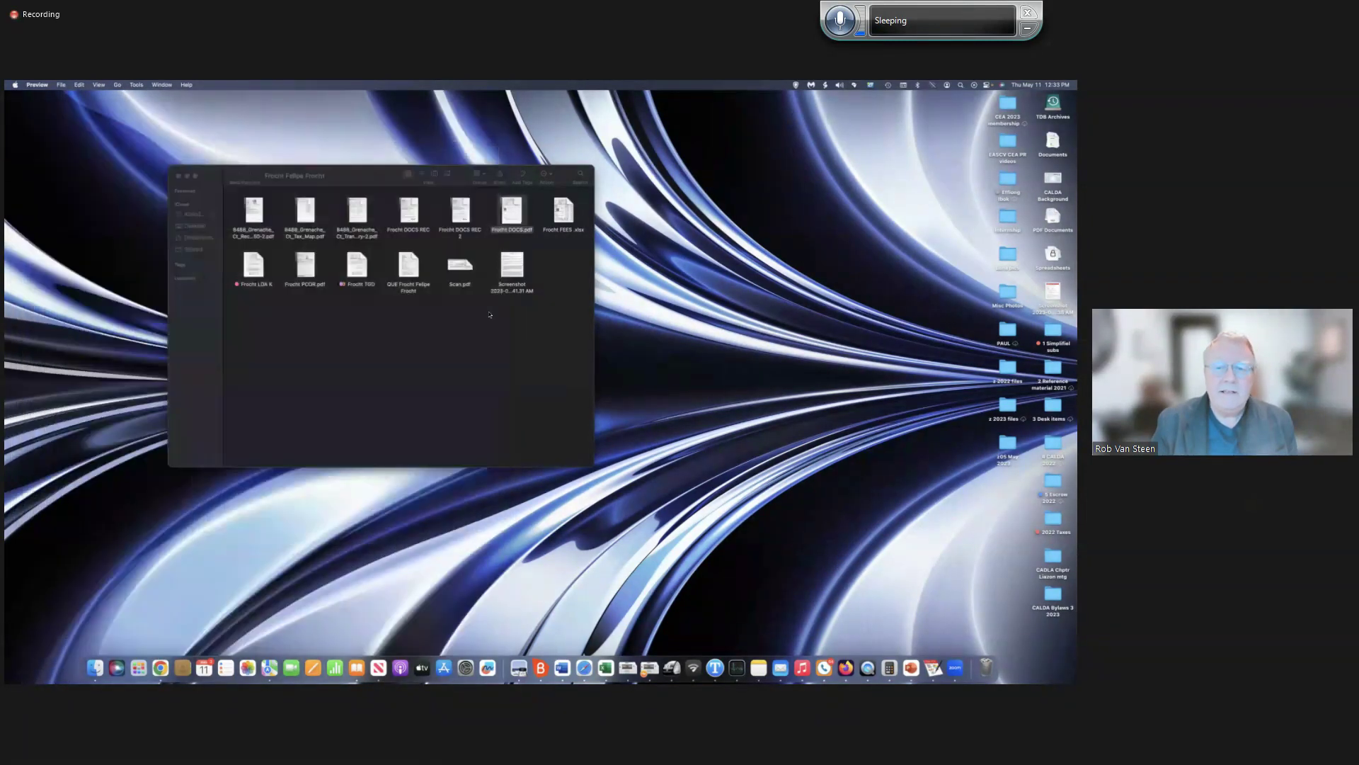
Open the client's FEES spreadsheet and examine the LDA charges, recording fees, document request, transfer tax and client total.
double_click(564, 211)
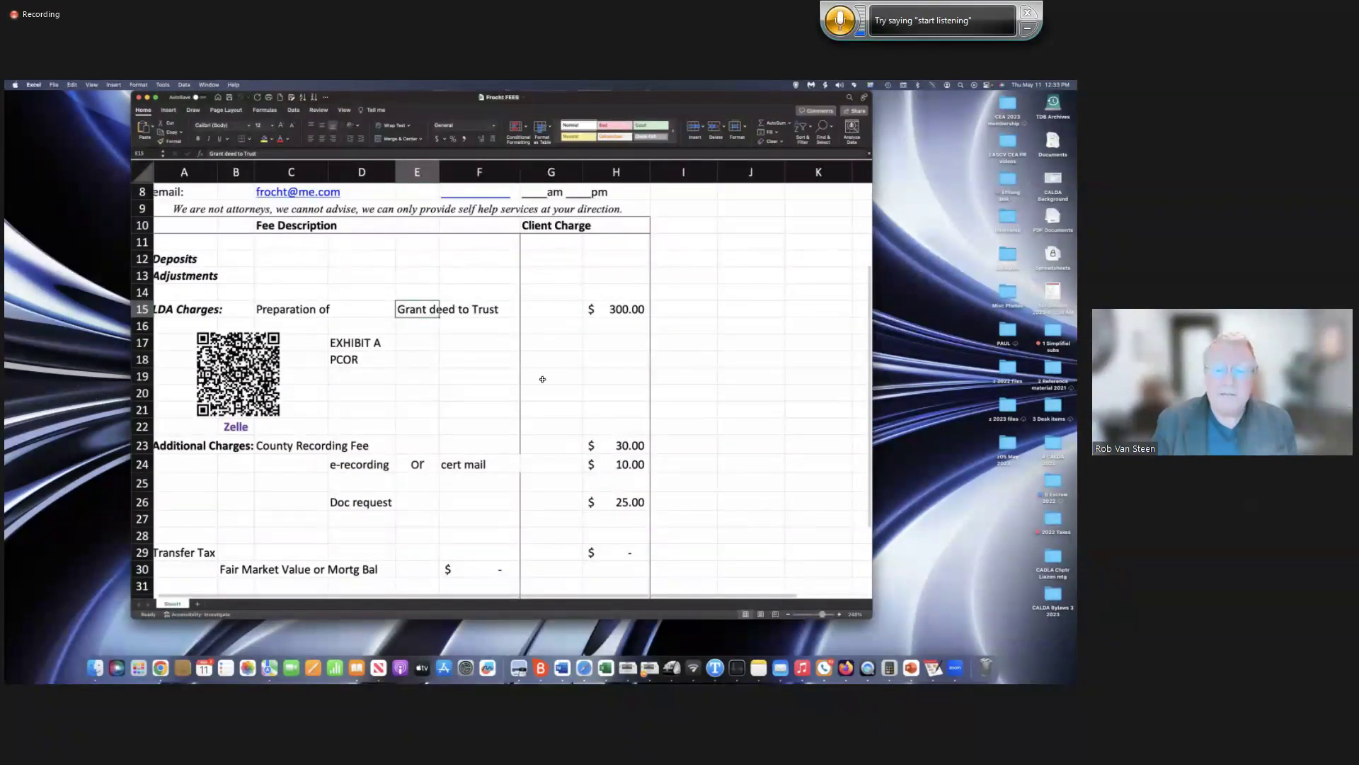
scroll(546, 378, "down", 7)
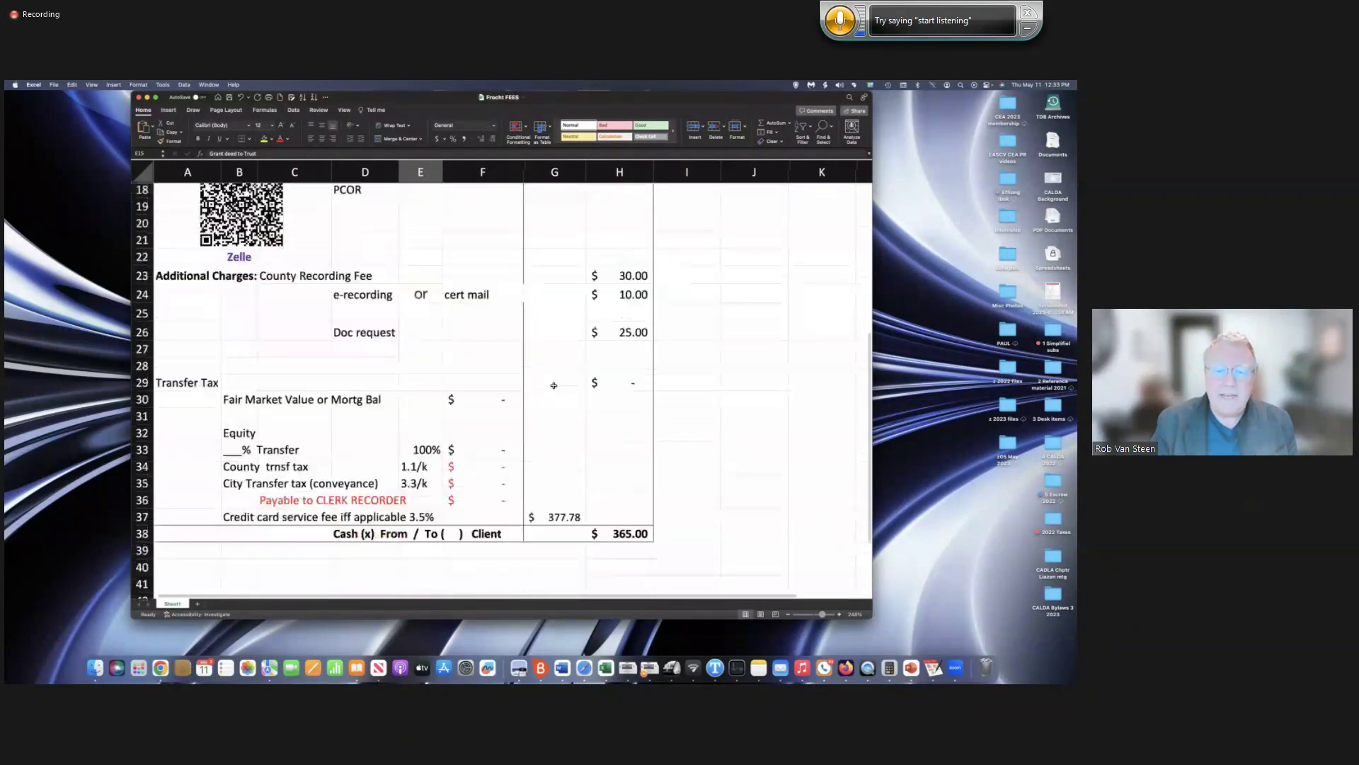
scroll(646, 394, "down", 1)
scroll(628, 397, "up", 6)
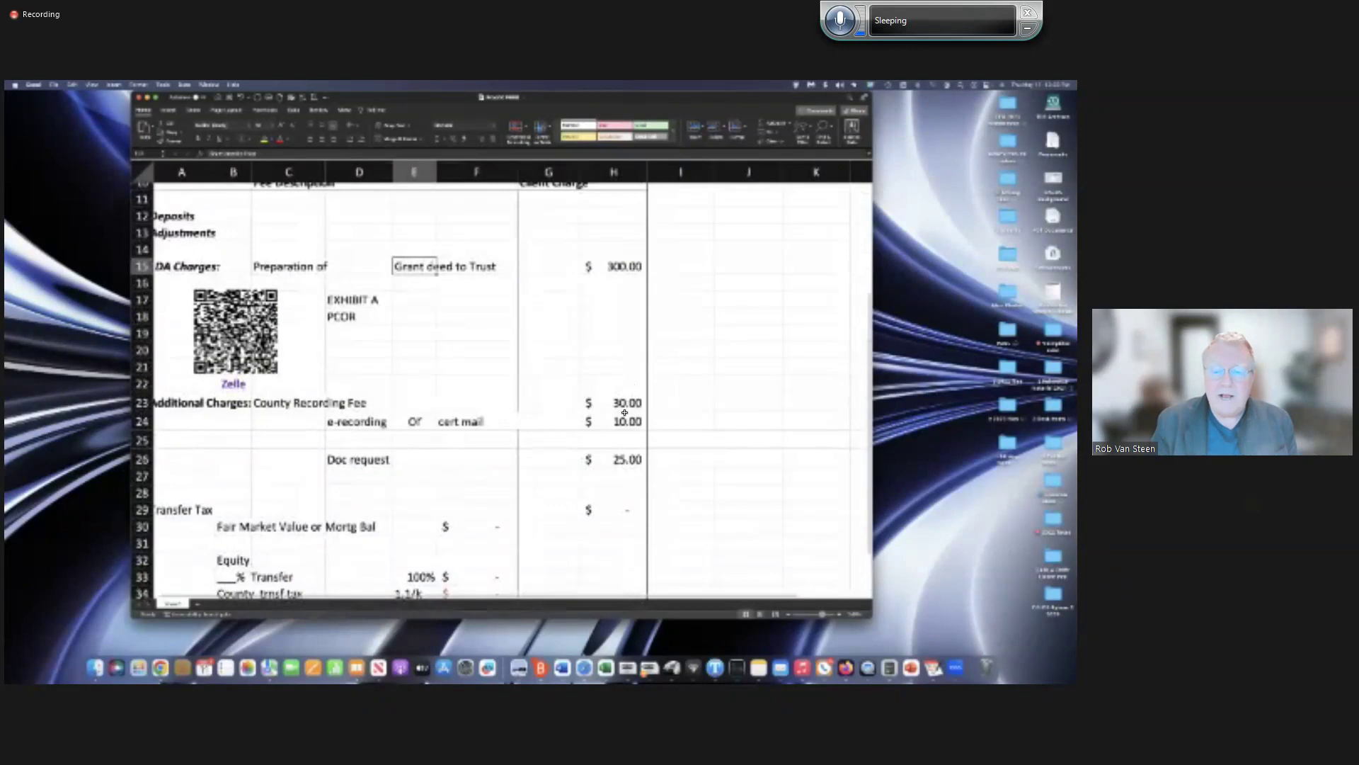
scroll(624, 412, "down", 1)
scroll(625, 412, "down", 1)
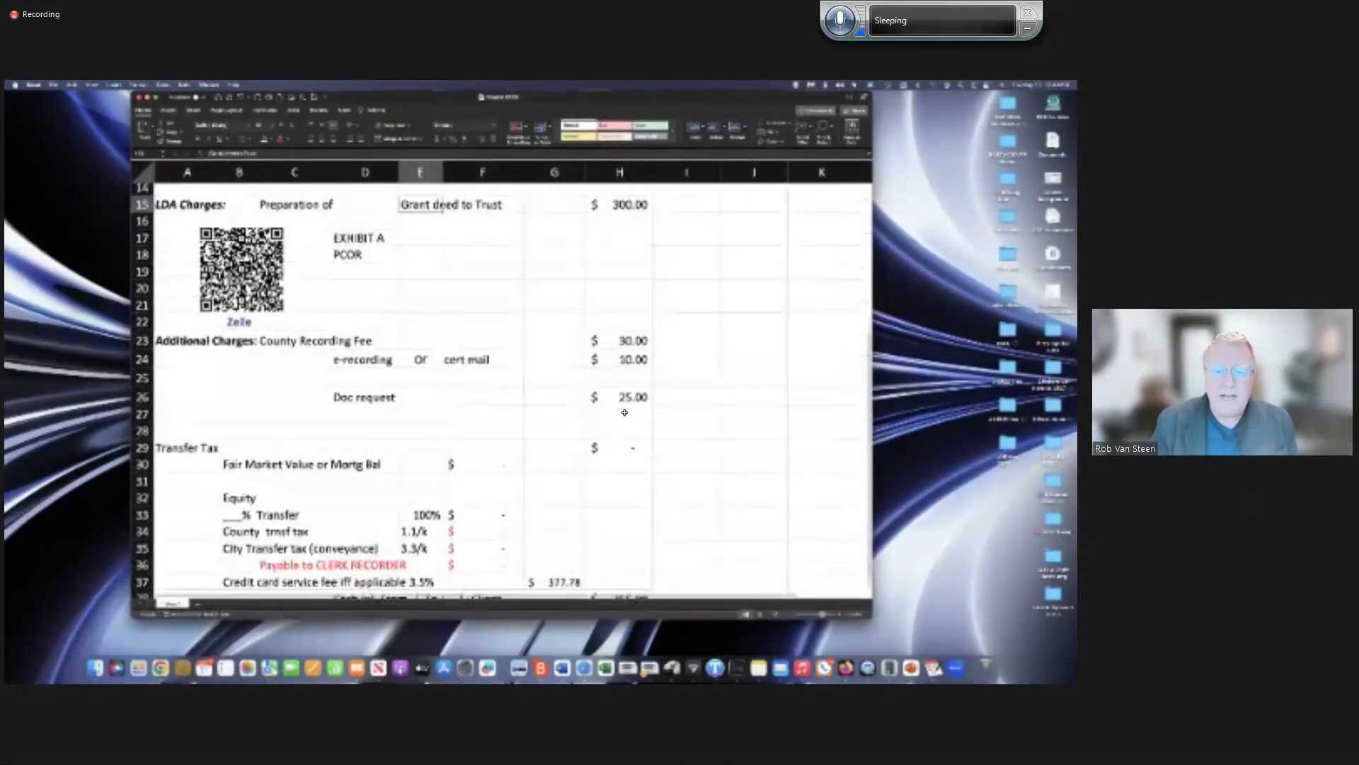
scroll(624, 412, "down", 2)
scroll(538, 354, "up", 8)
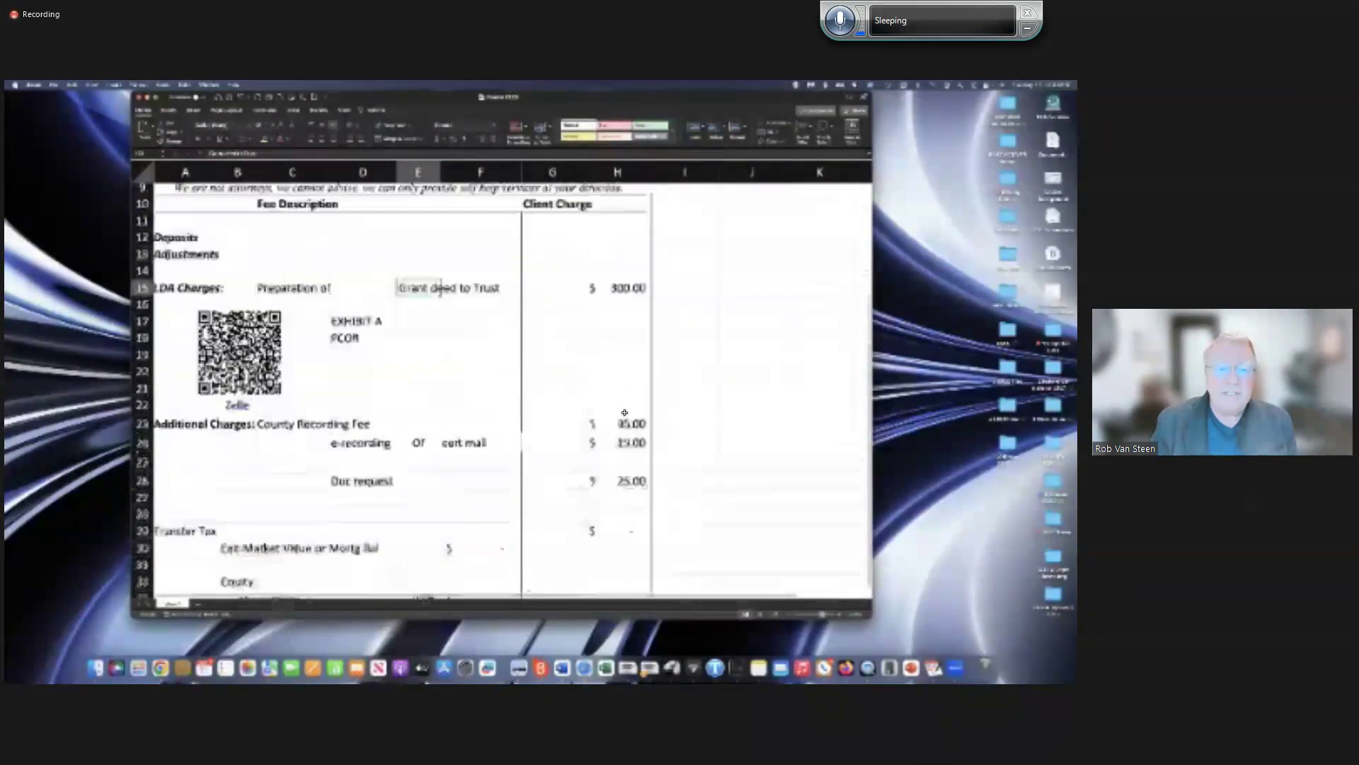
scroll(500, 393, "down", 1)
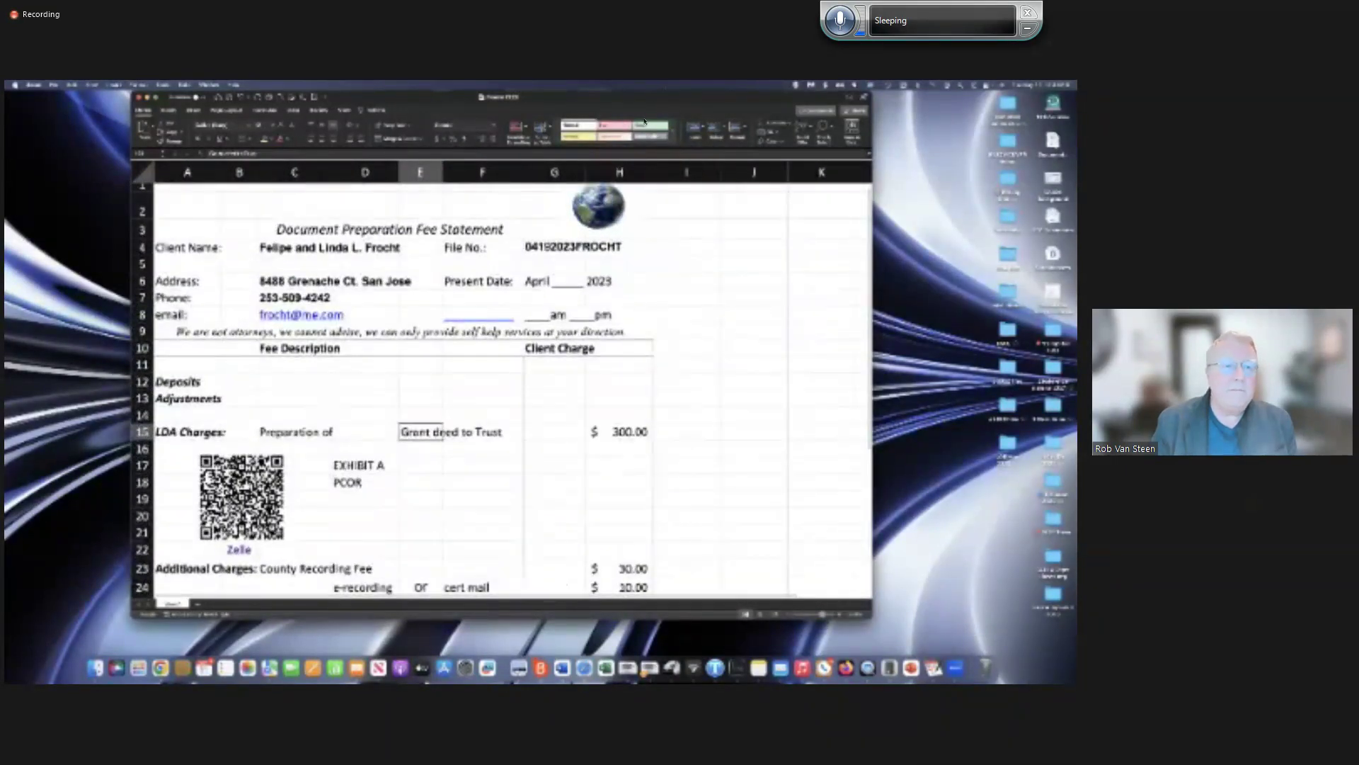
left_click_drag(662, 90, 640, 136)
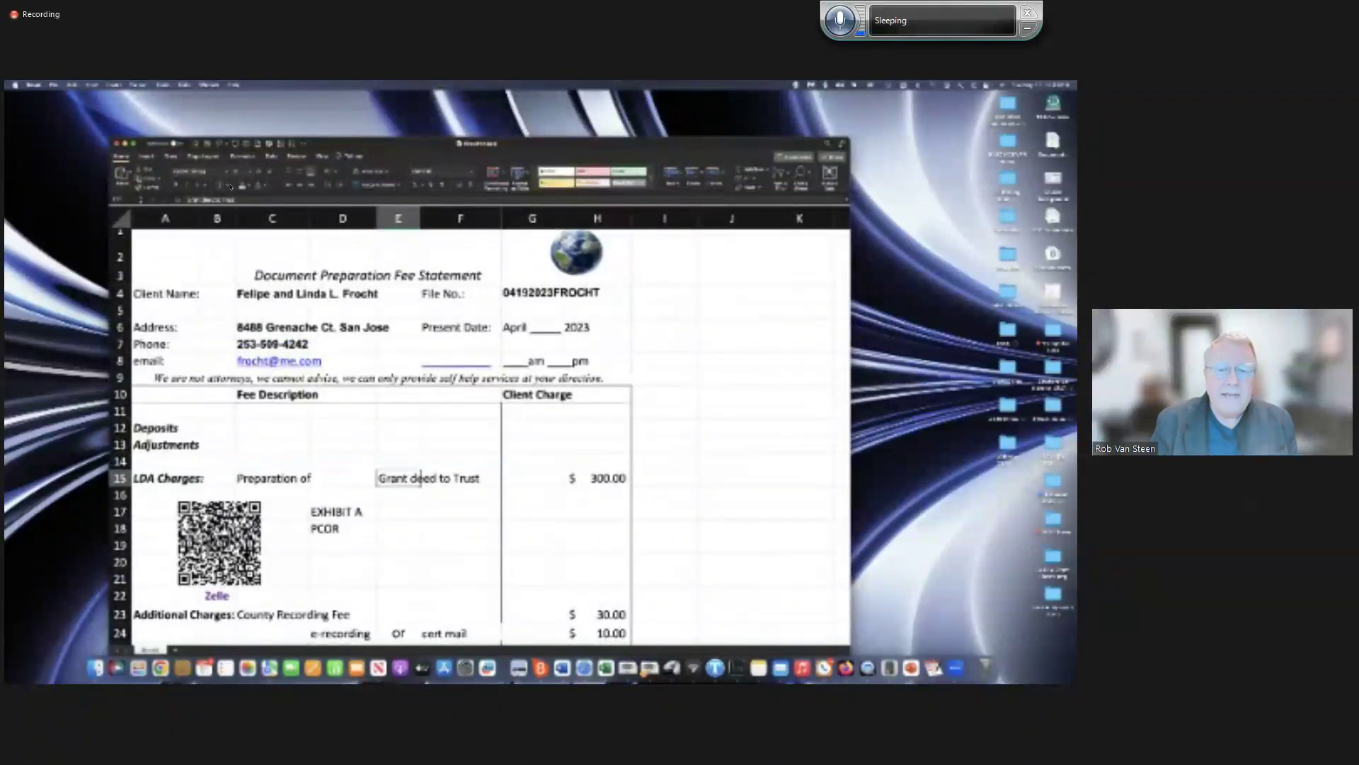
Close the fee spreadsheet, open the client's TGD document and read the trust transfer grant deed's mailing, transfer tax exemption and grantor sections.
left_click(119, 143)
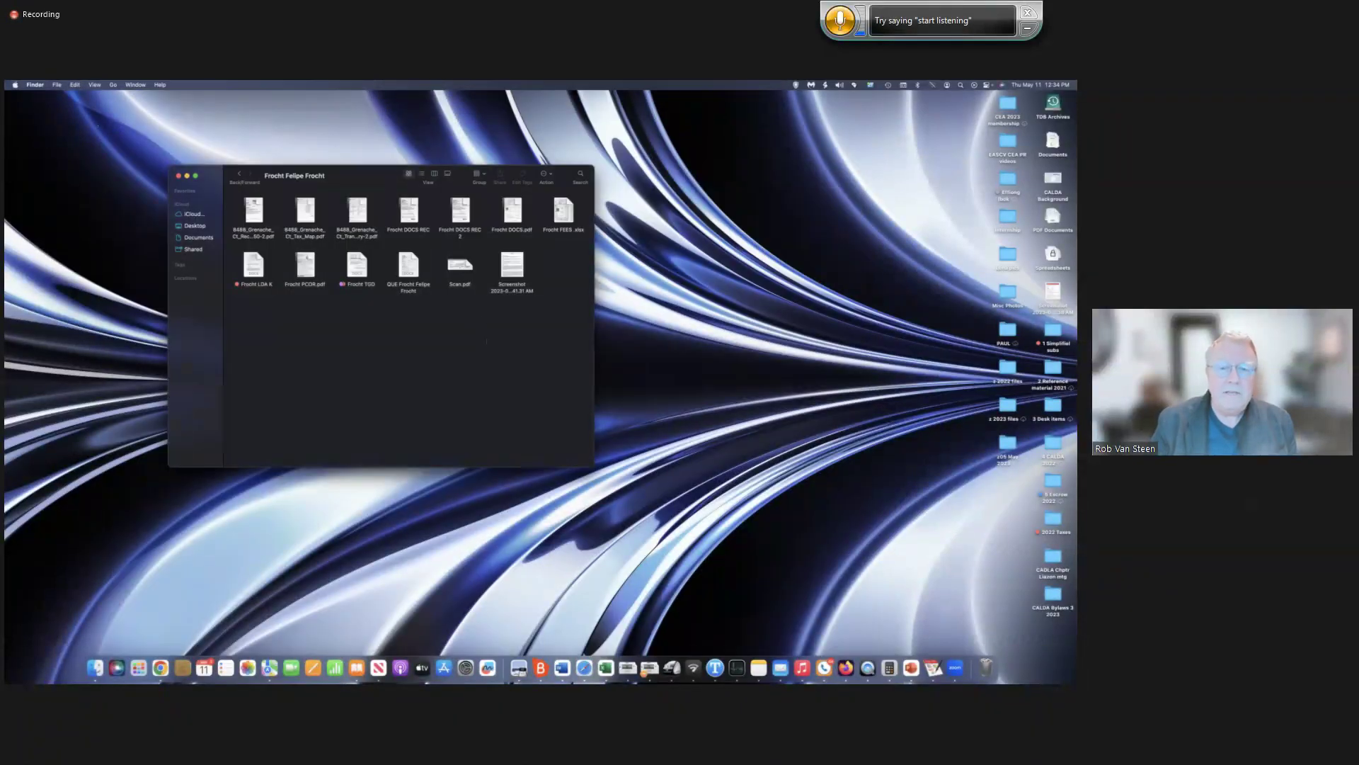
double_click(351, 266)
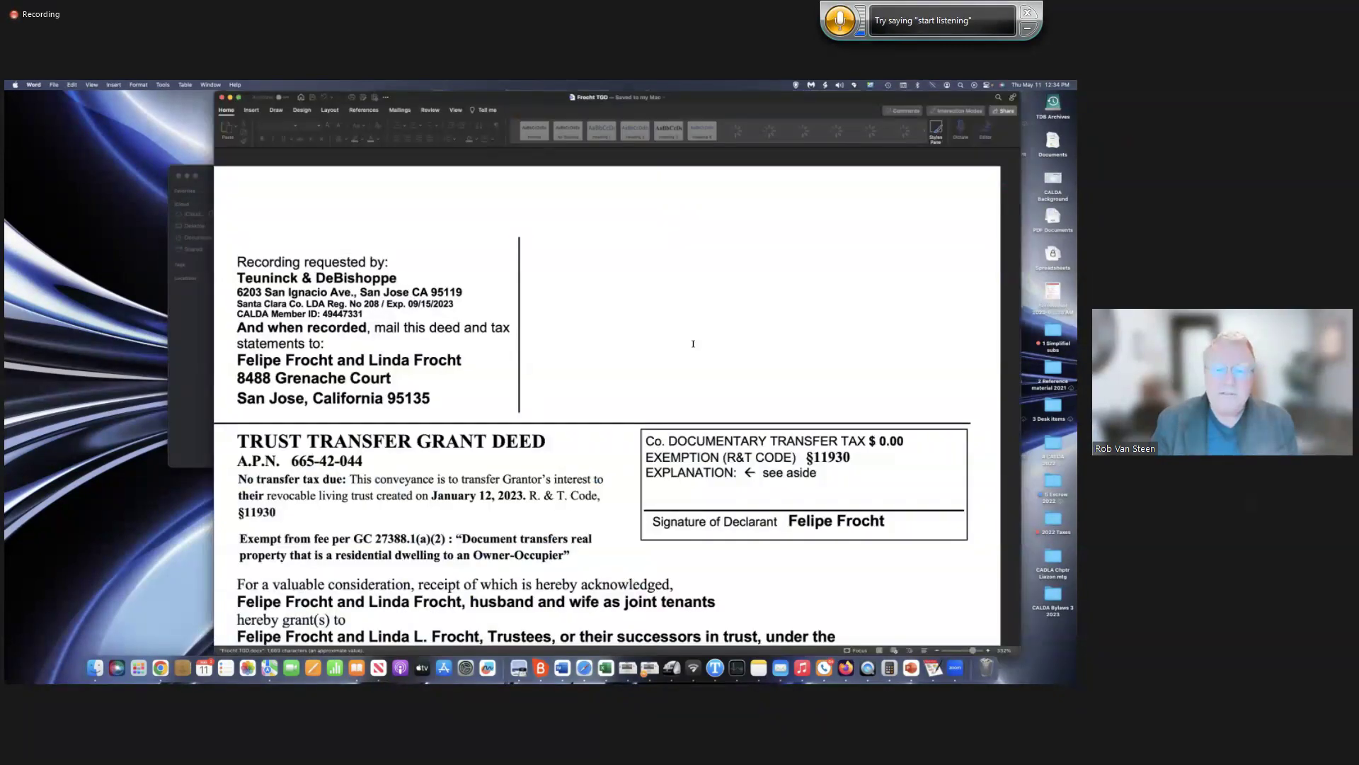
scroll(693, 344, "down", 3)
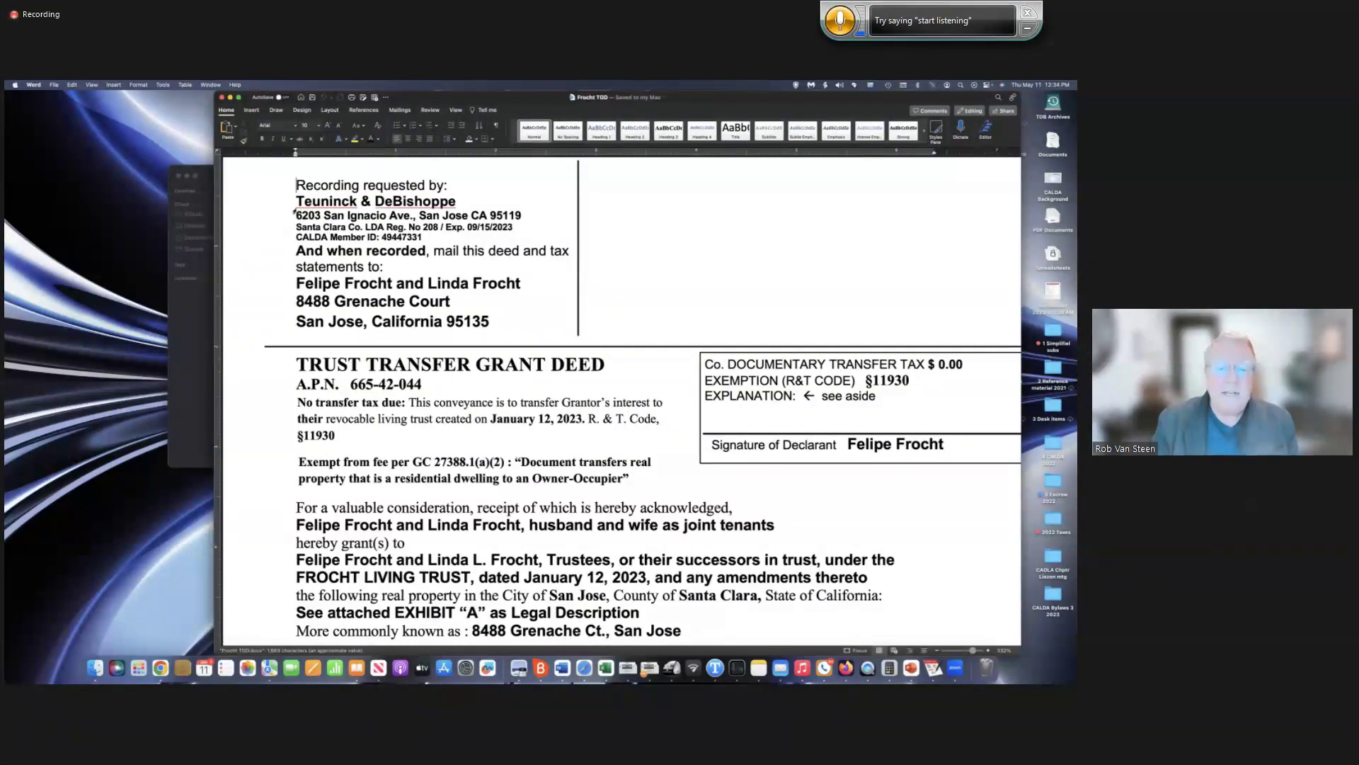
scroll(412, 326, "down", 2)
scroll(412, 326, "down", 3)
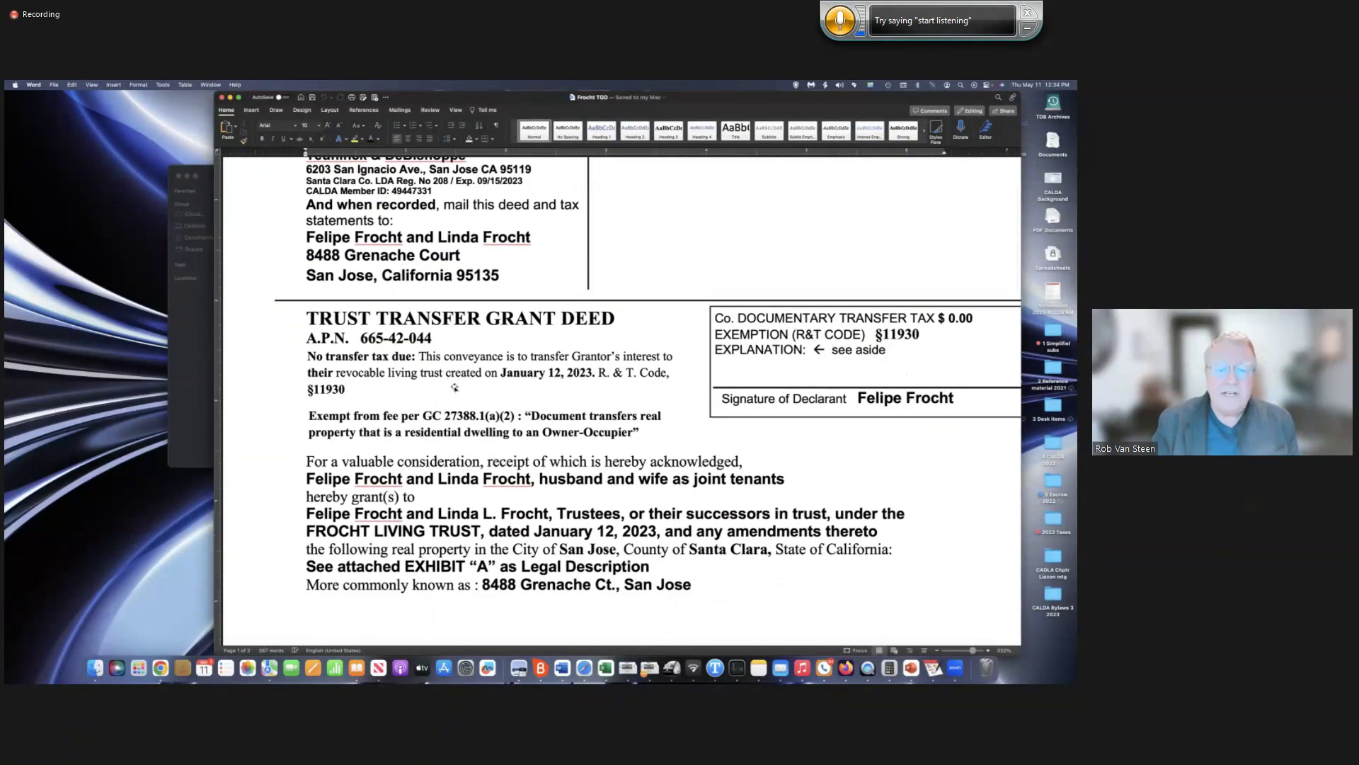
scroll(491, 365, "down", 2)
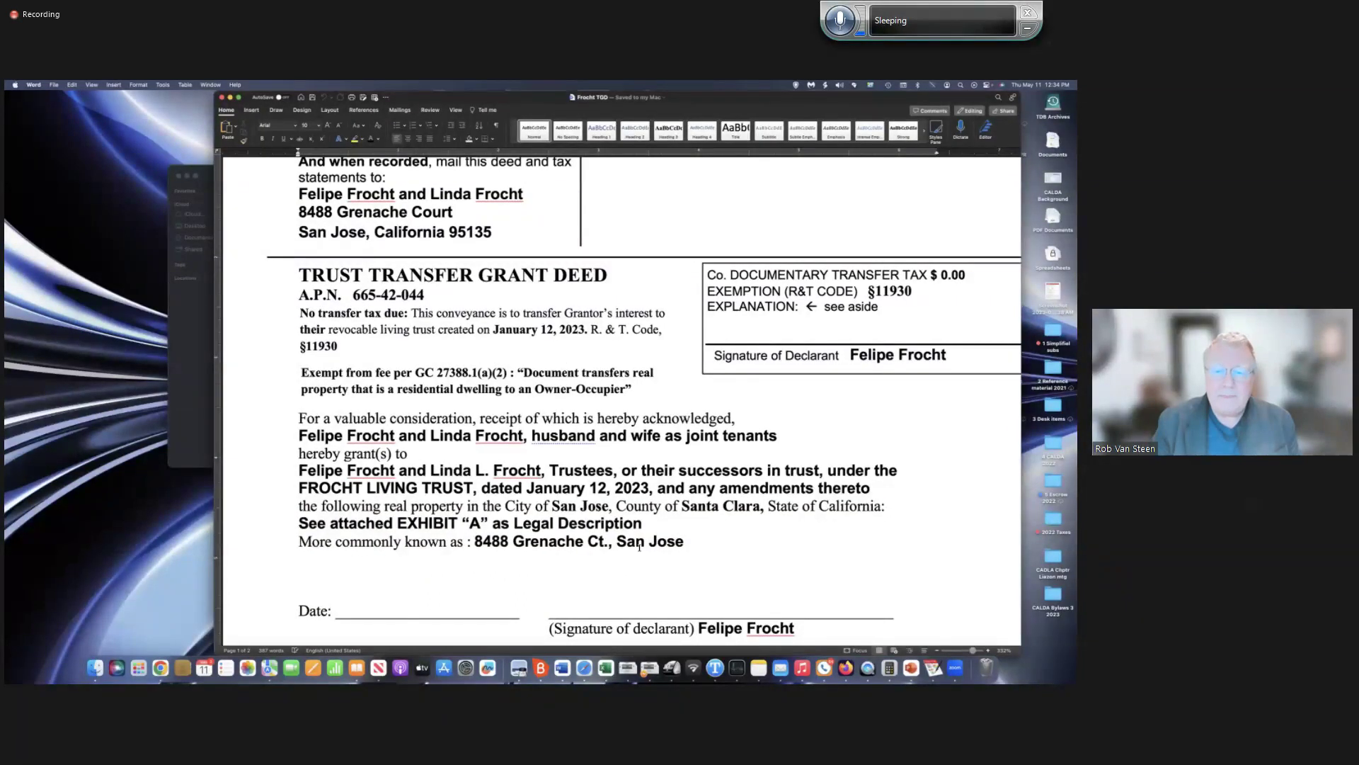
left_click(523, 383)
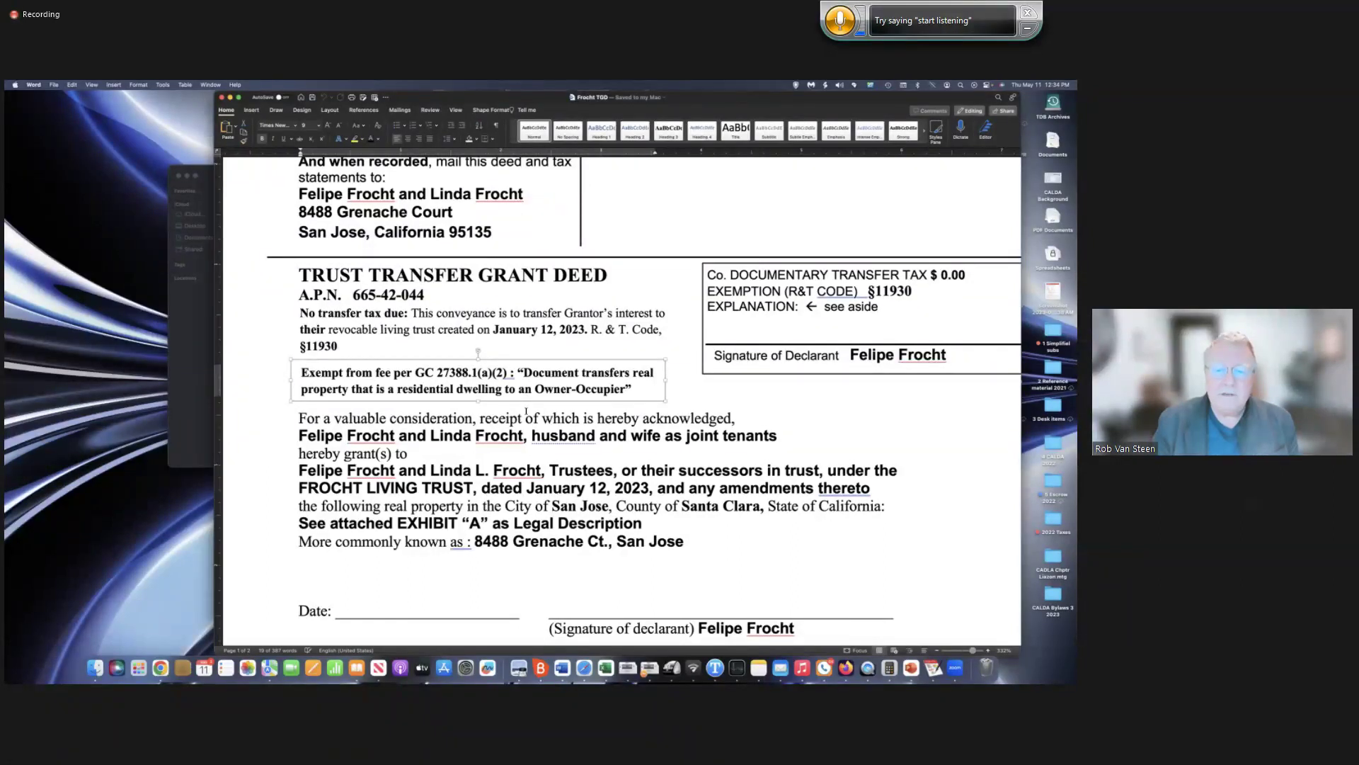
scroll(425, 393, "down", 2)
scroll(409, 394, "down", 1)
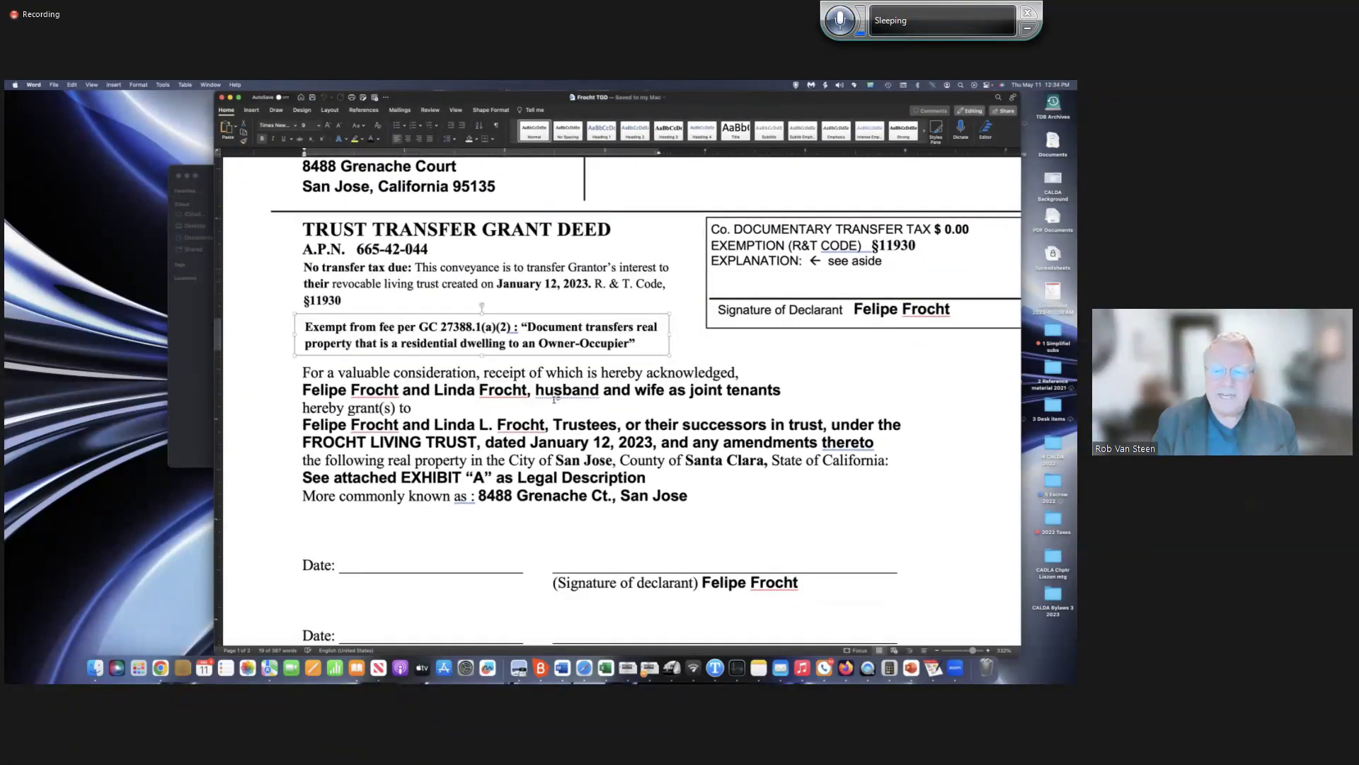
Read the rest of the grant deed through the easement description for Parcel 3, and close the document.
left_click(553, 401)
scroll(673, 400, "down", 2)
scroll(712, 416, "down", 6)
scroll(711, 416, "down", 14)
scroll(711, 416, "down", 20)
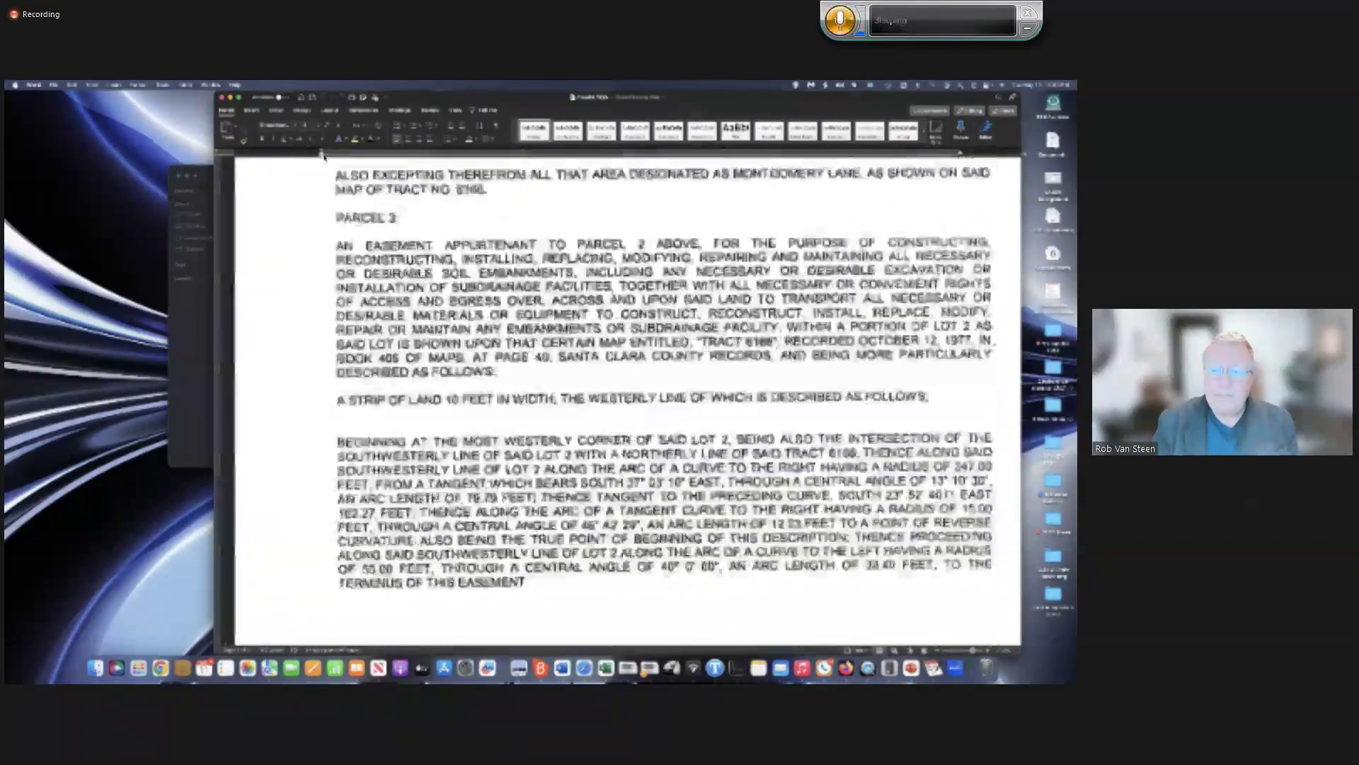
scroll(666, 383, "down", 2)
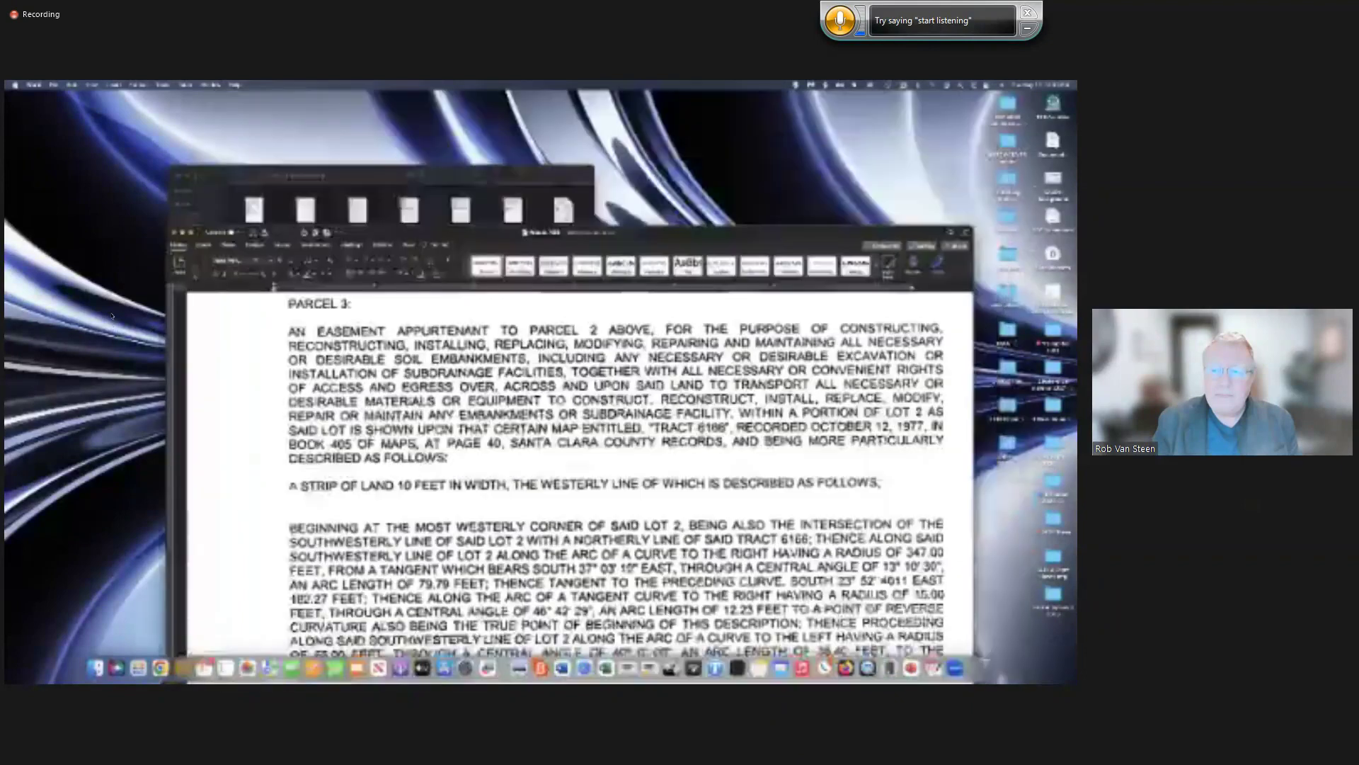
key("super+w")
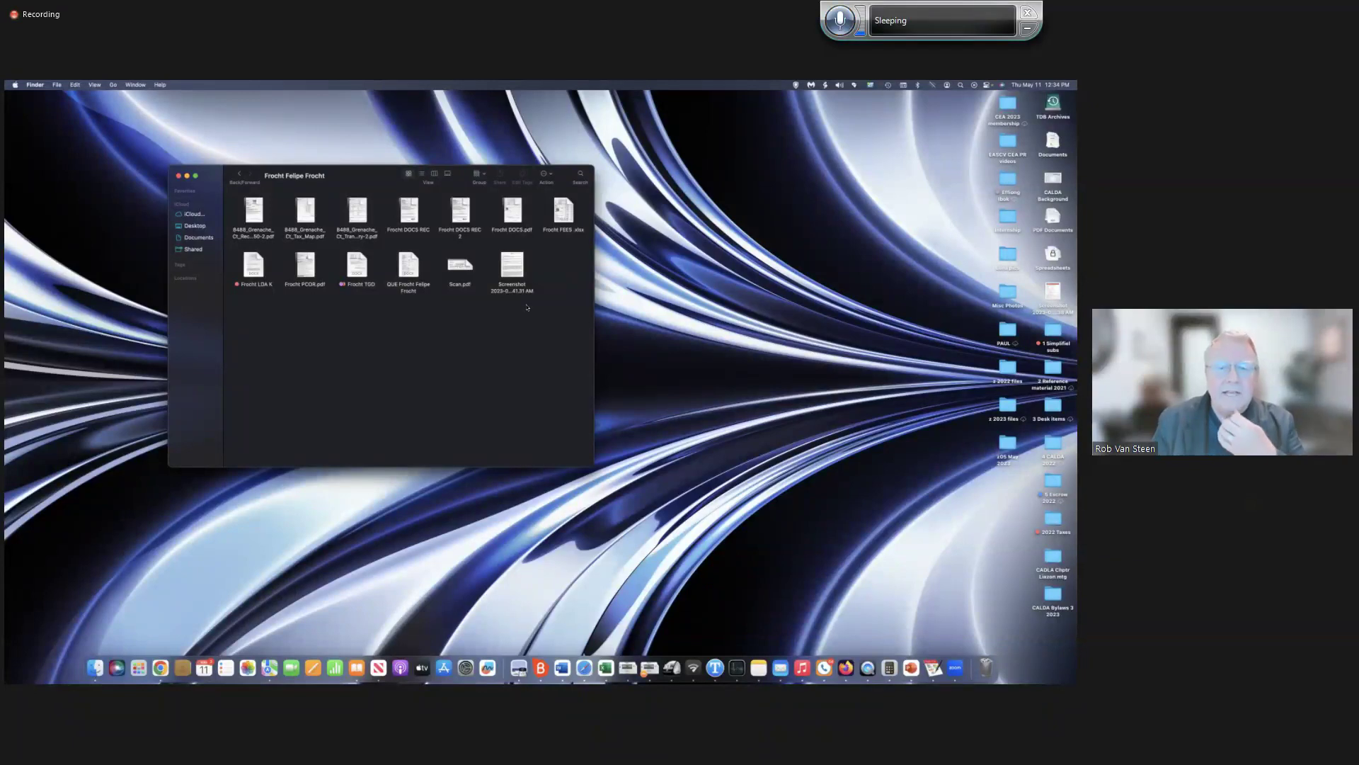
Open the client's DOCS PDF and review the signed fee statement and the initialed questionnaire with its Requested Documents list.
double_click(512, 211)
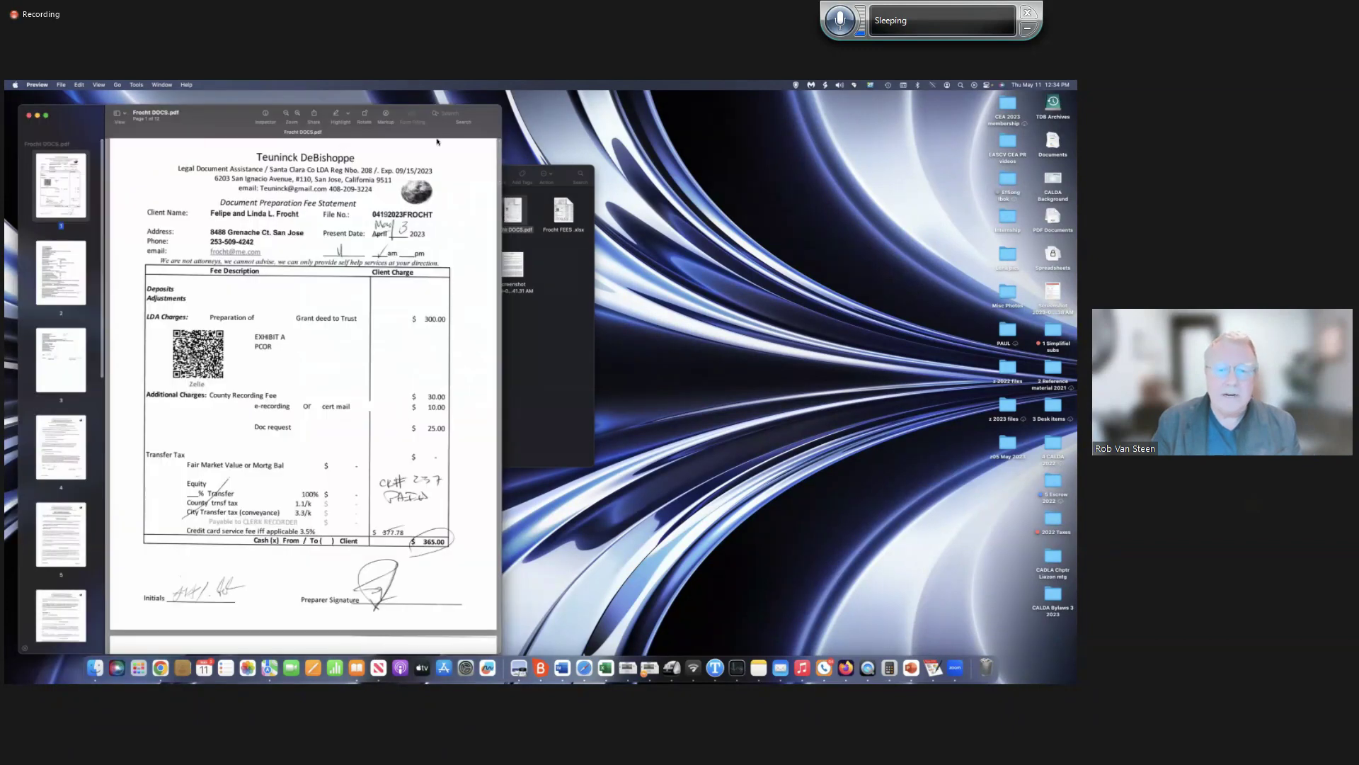
left_click_drag(465, 128, 729, 132)
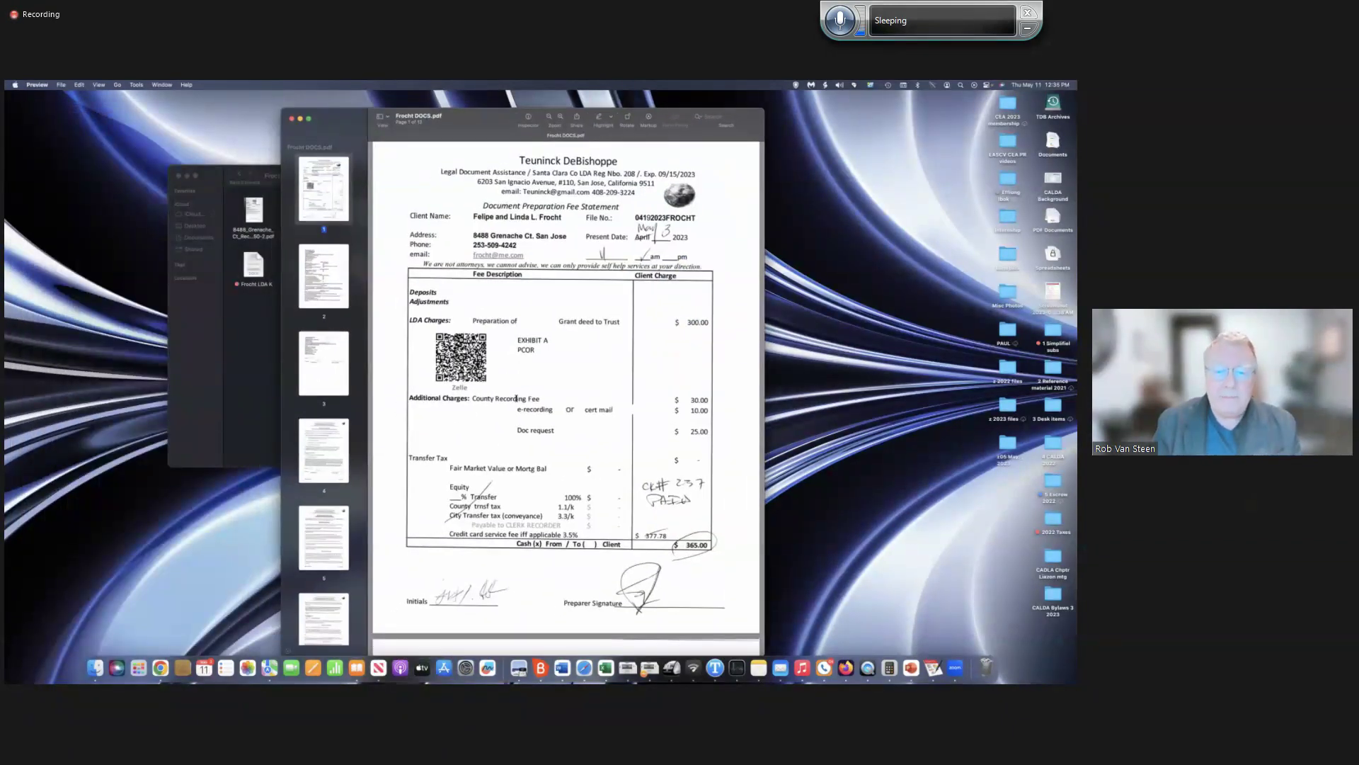
scroll(516, 399, "down", 6)
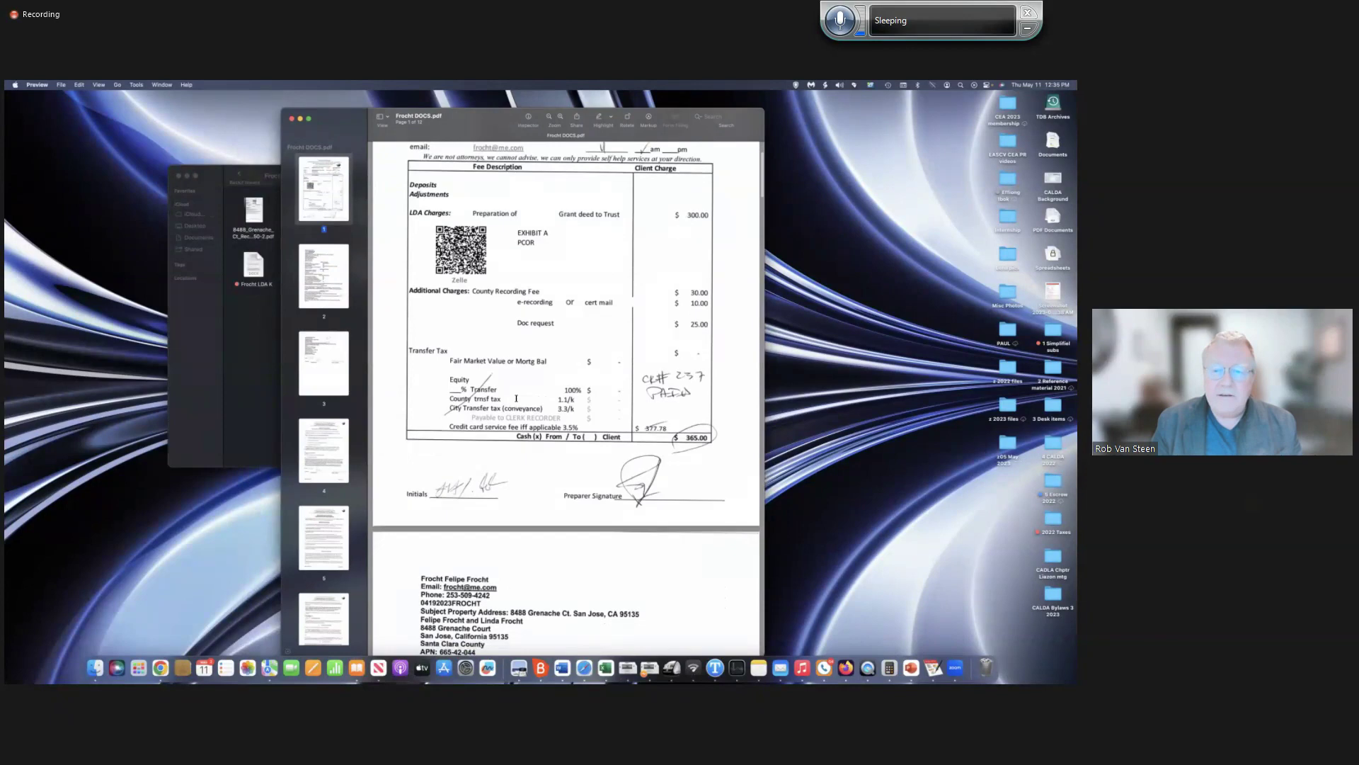
scroll(516, 398, "down", 10)
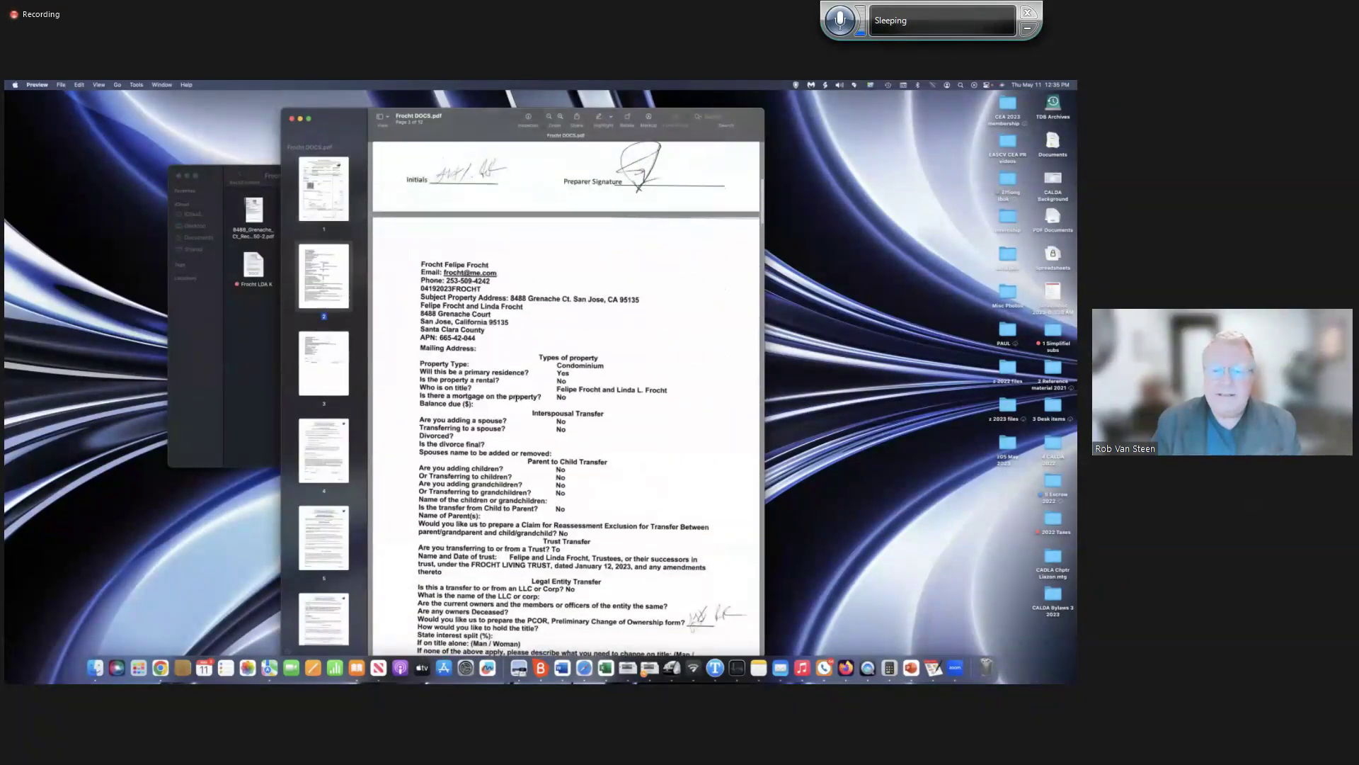
scroll(516, 398, "down", 9)
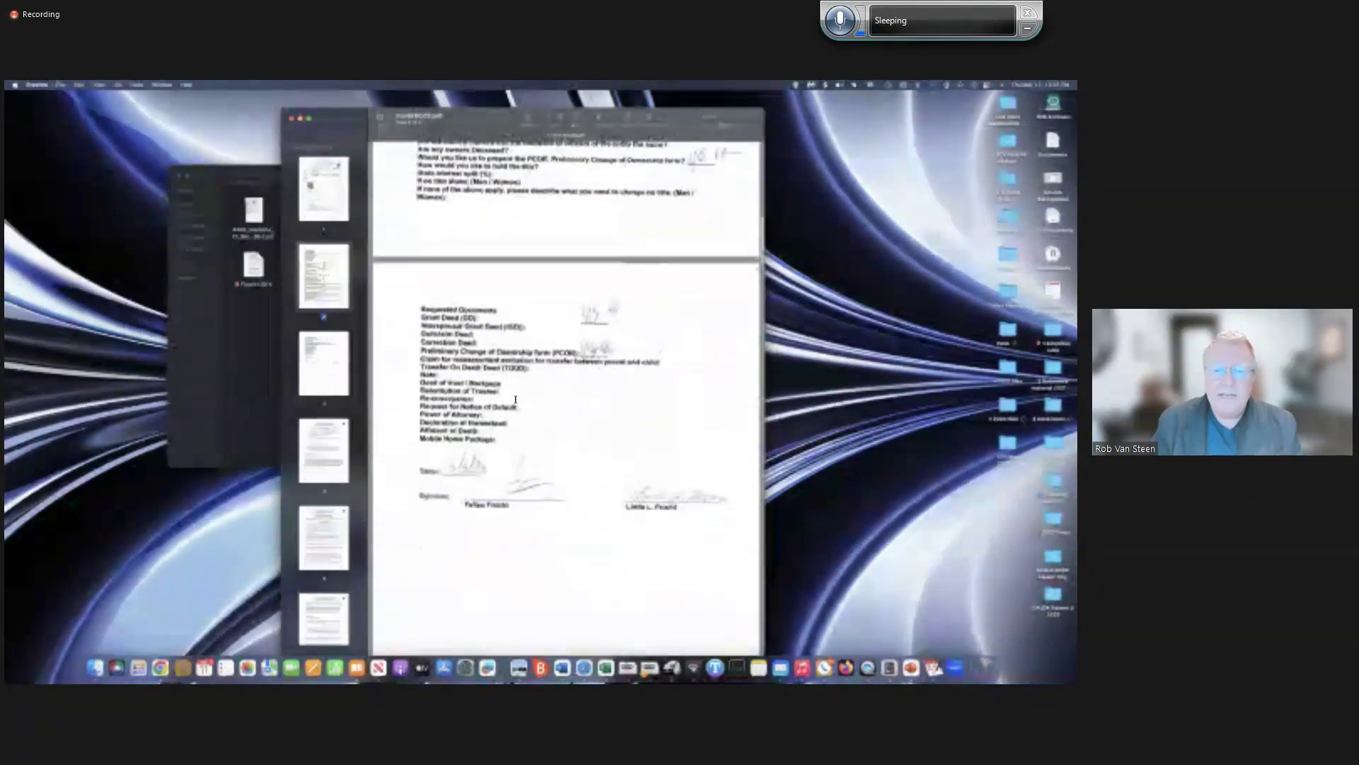
scroll(516, 399, "down", 10)
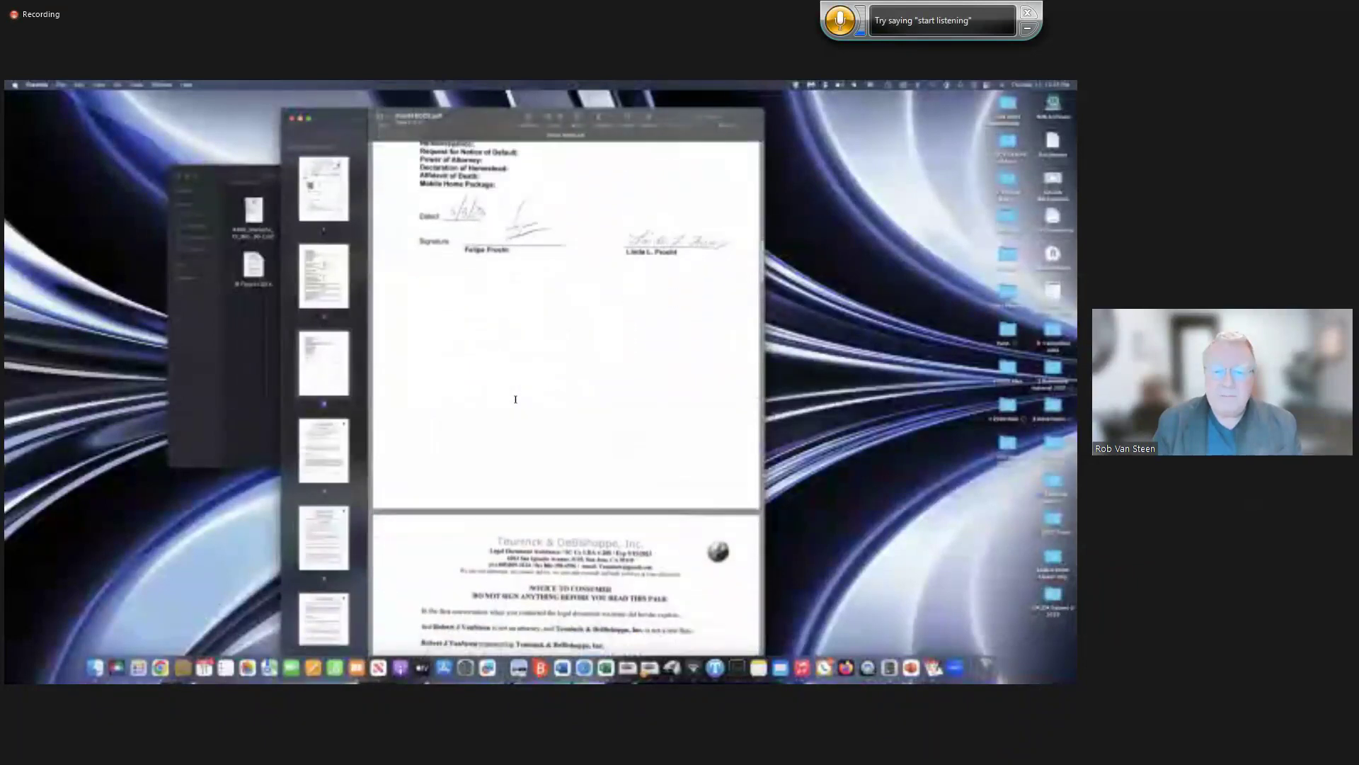
Look through the signed Notice to Consumer and the legal document assistant contract pages in the DOCS PDF.
scroll(516, 399, "down", 10)
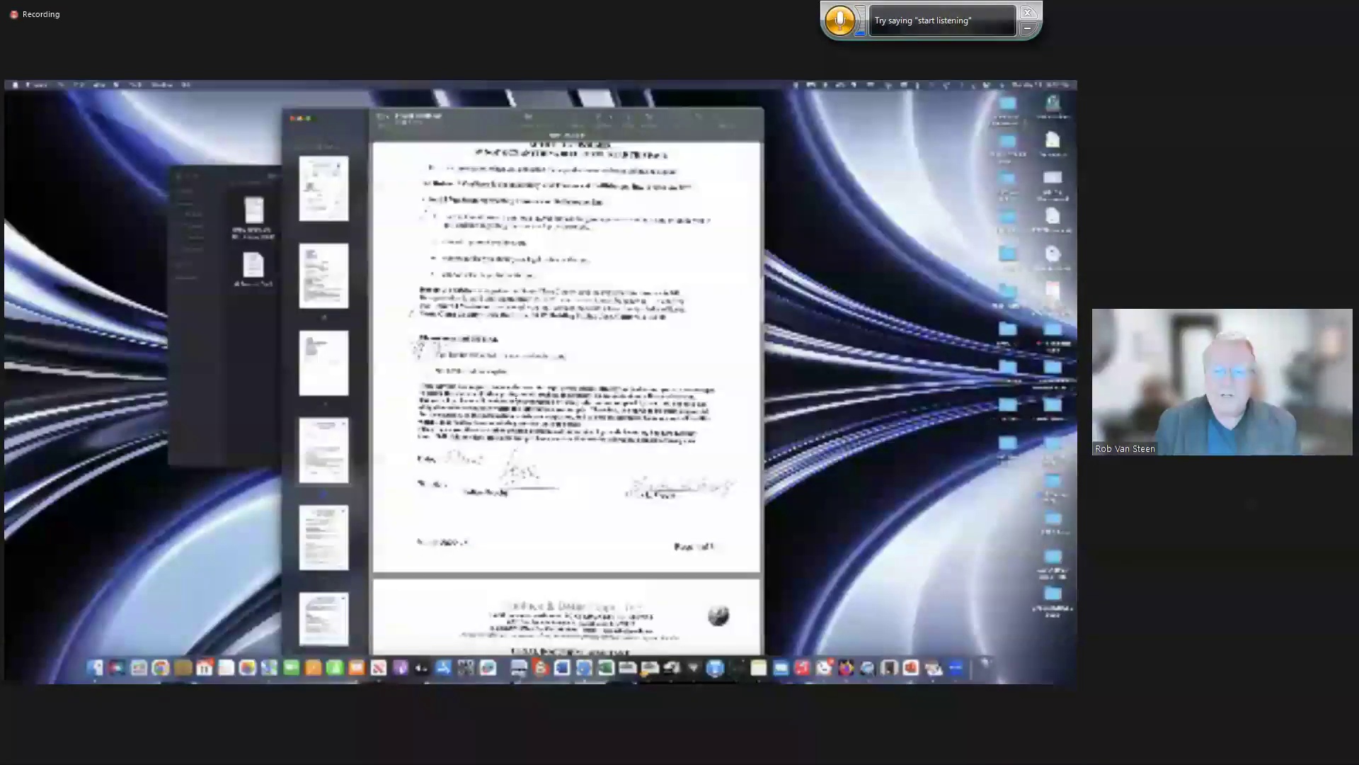
scroll(516, 398, "down", 15)
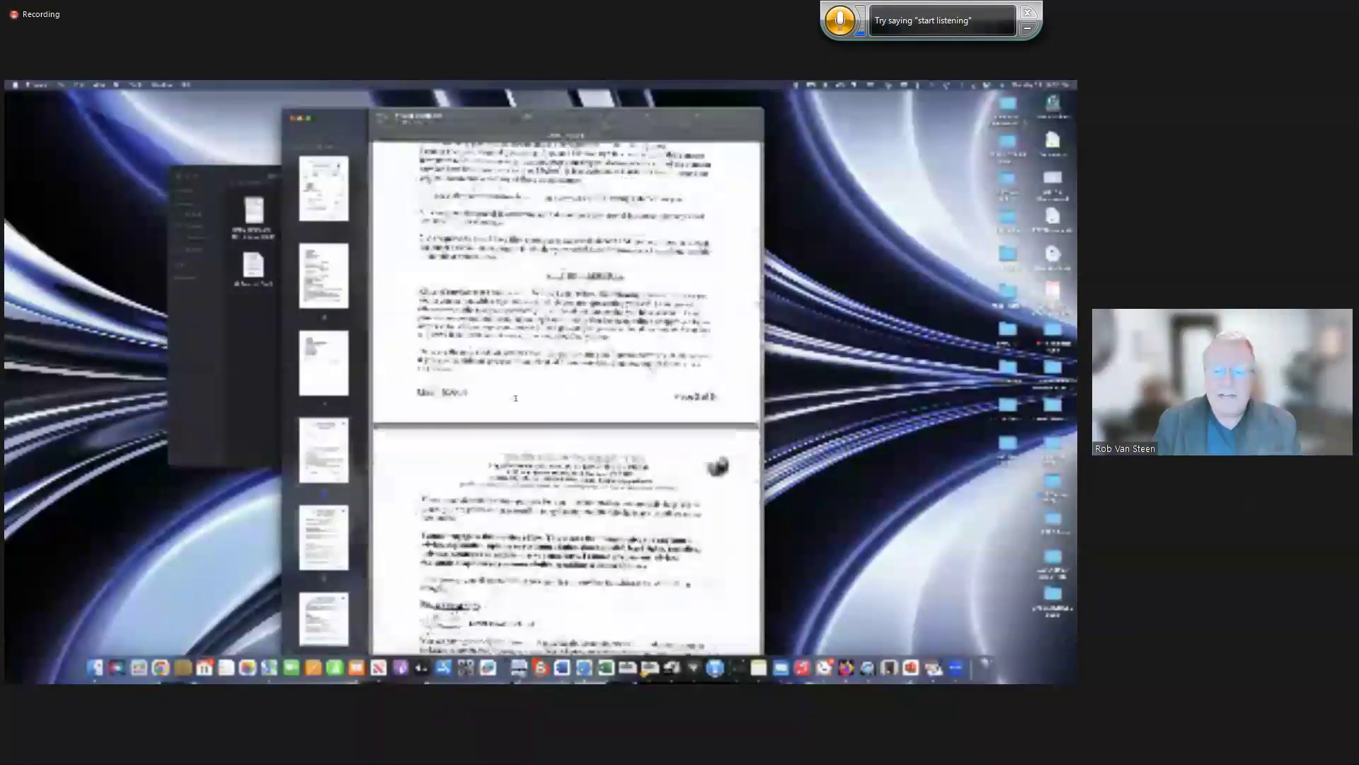
scroll(516, 398, "down", 15)
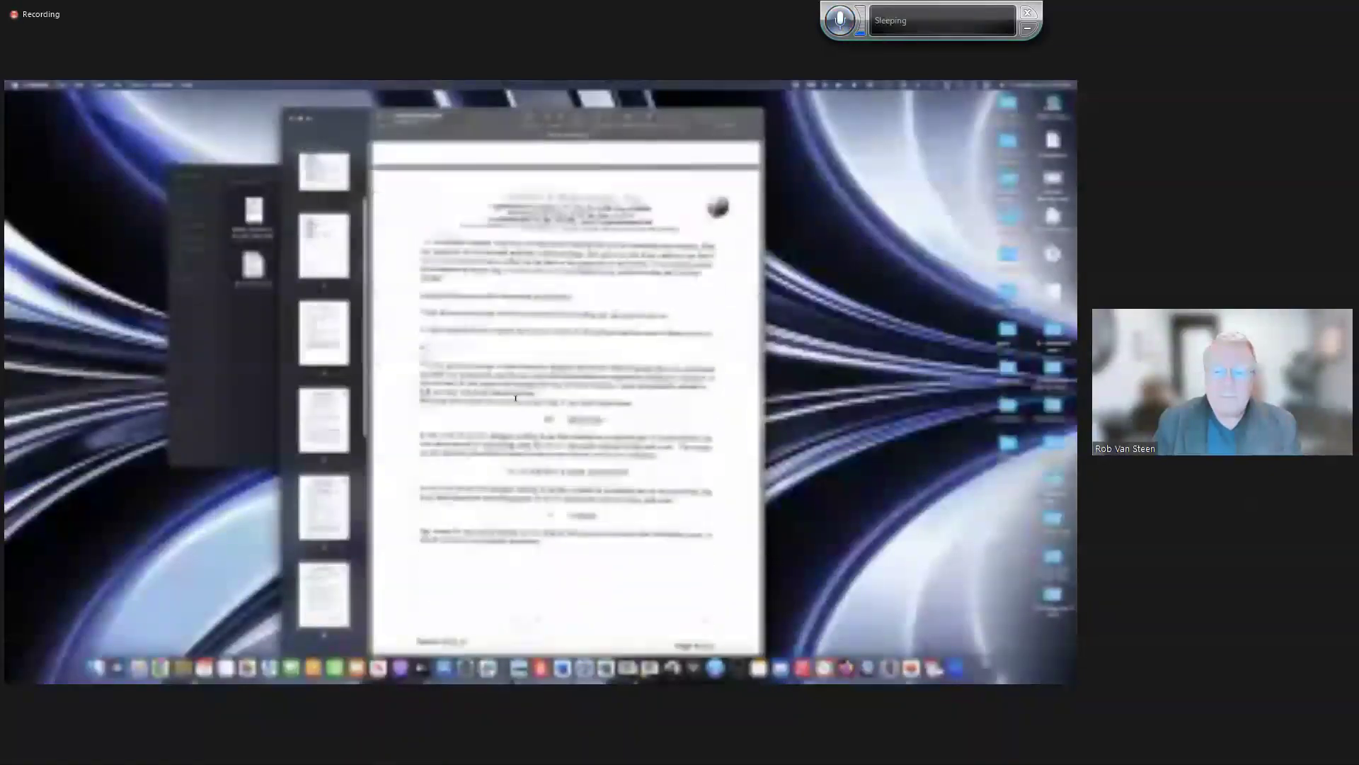
scroll(516, 398, "down", 15)
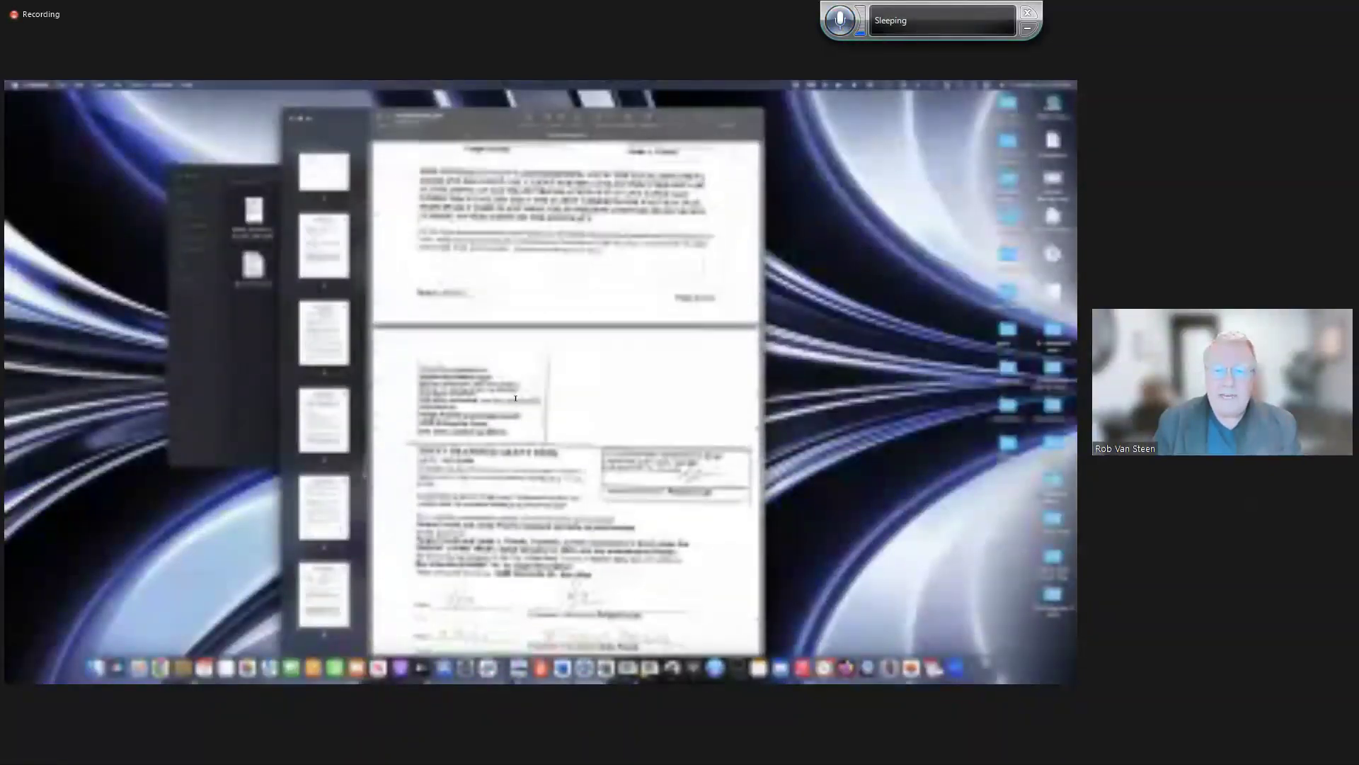
Examine the notarized grant deed, its Exhibit A and the ownership change form, return to the fee statement, and close the PDF.
scroll(515, 398, "down", 5)
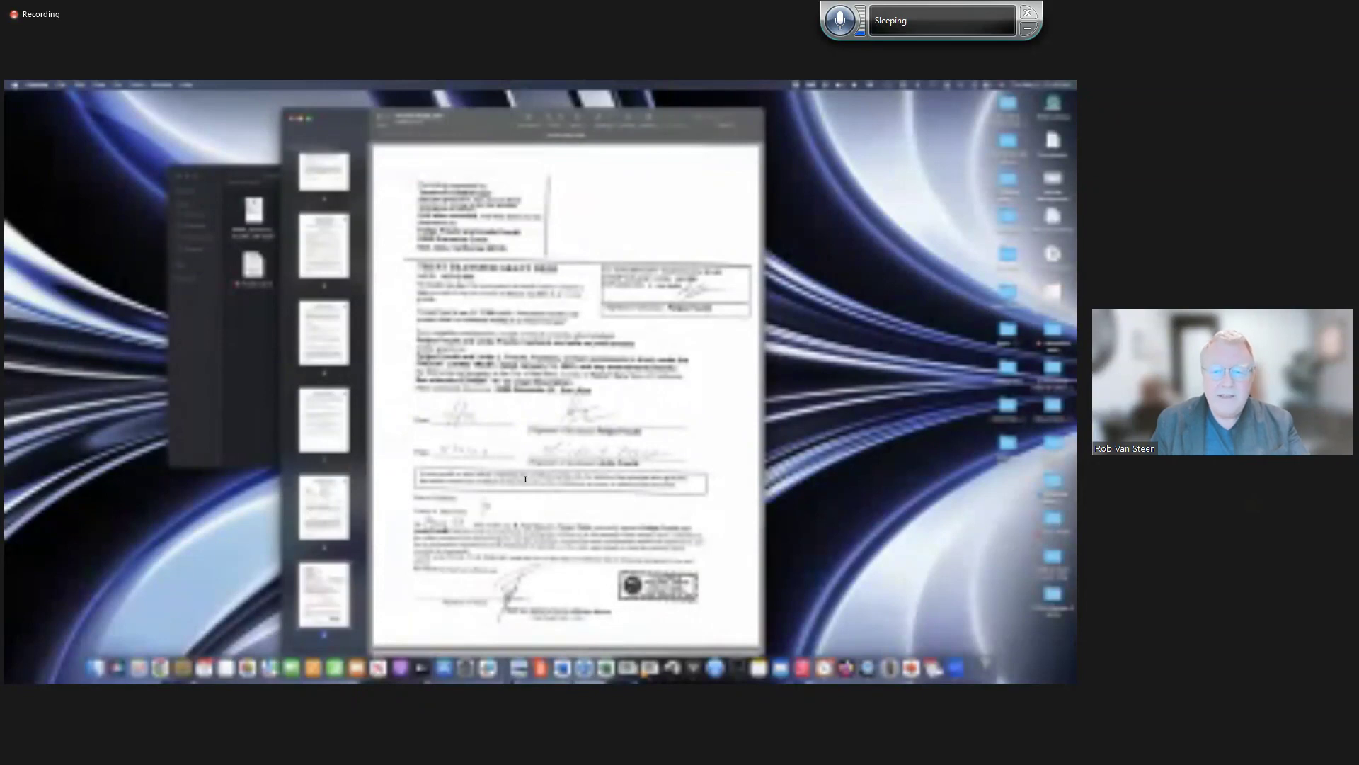
scroll(525, 479, "down", 1)
scroll(525, 481, "up", 1)
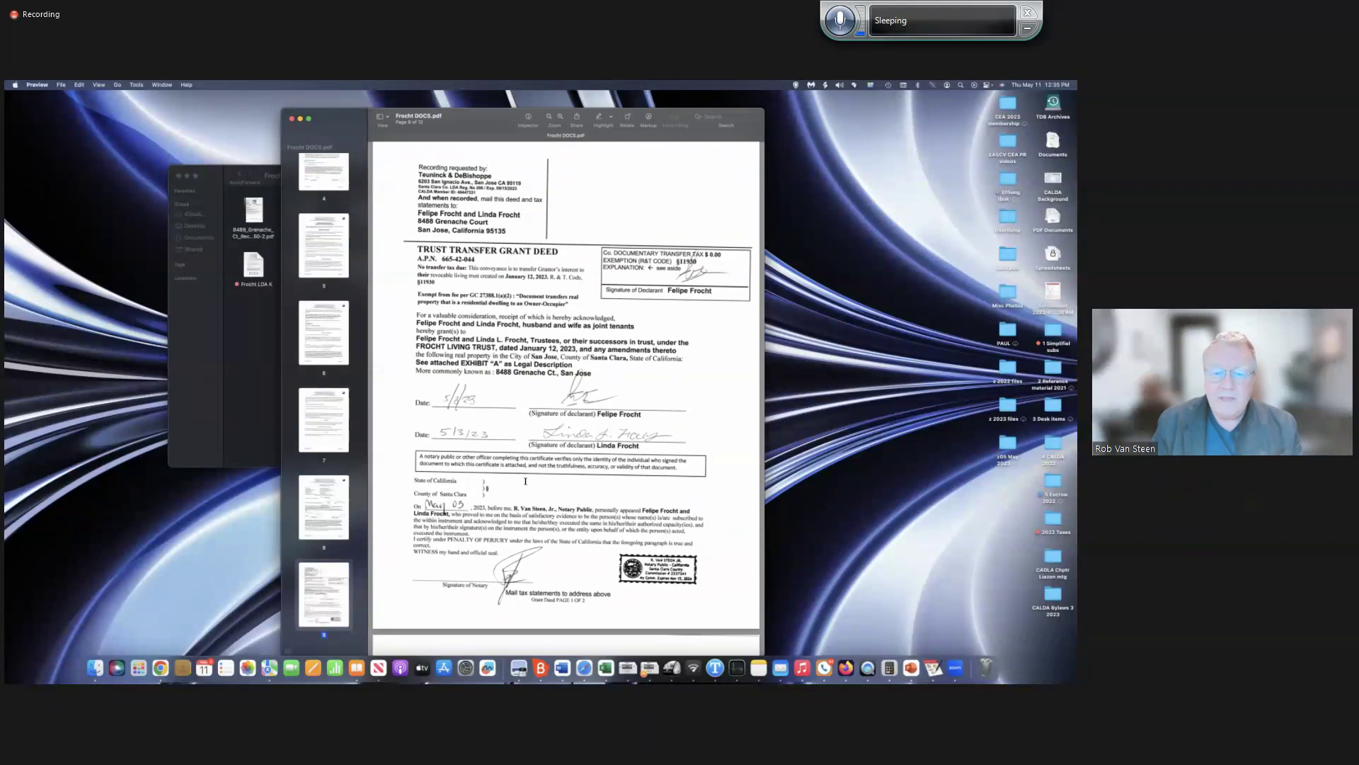
scroll(525, 481, "down", 10)
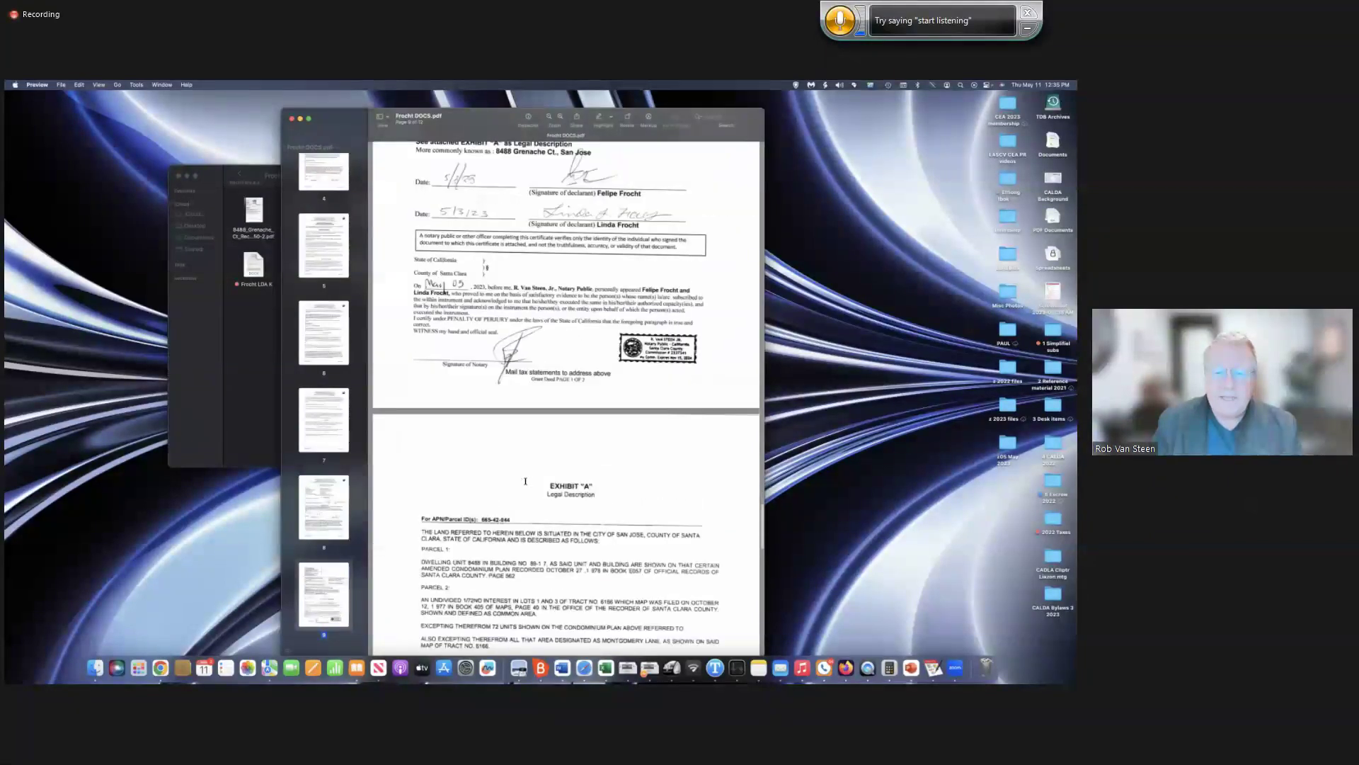
scroll(525, 480, "down", 20)
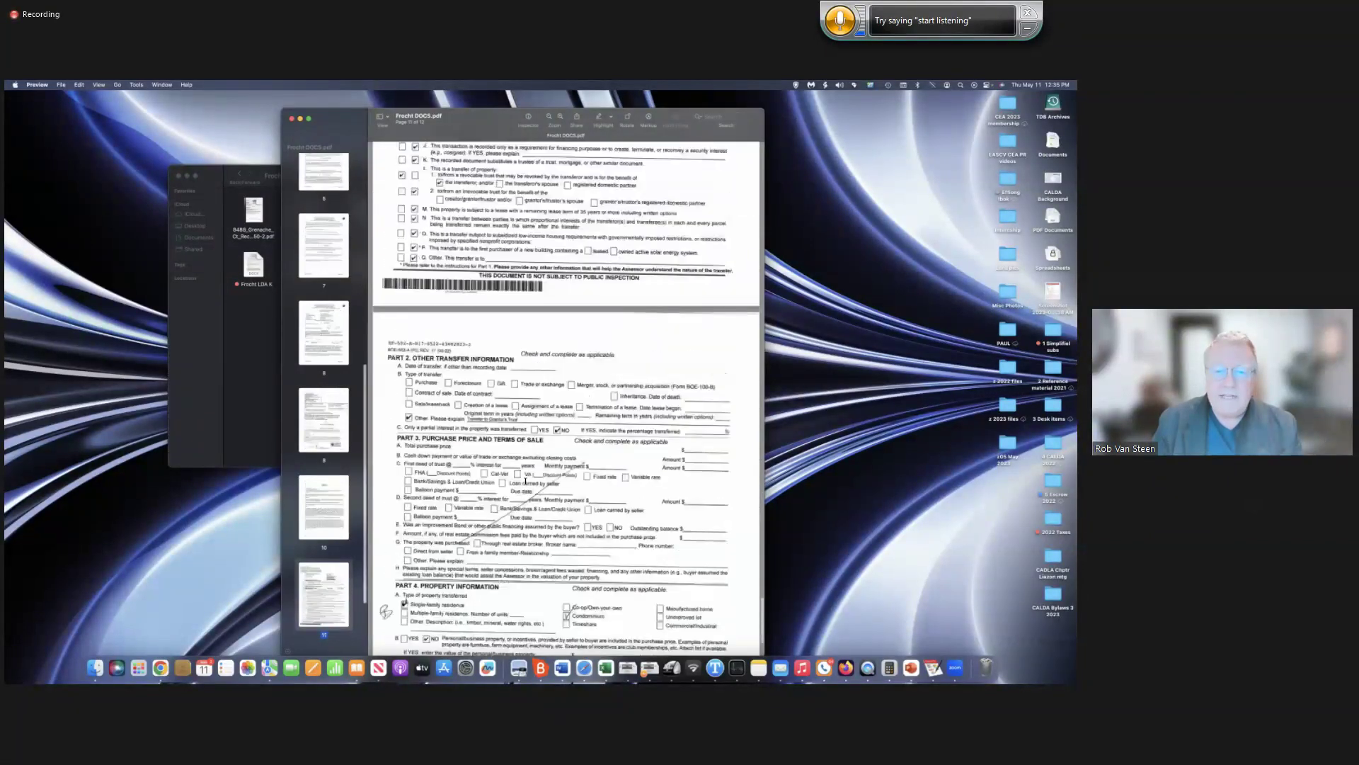
scroll(525, 481, "up", 20)
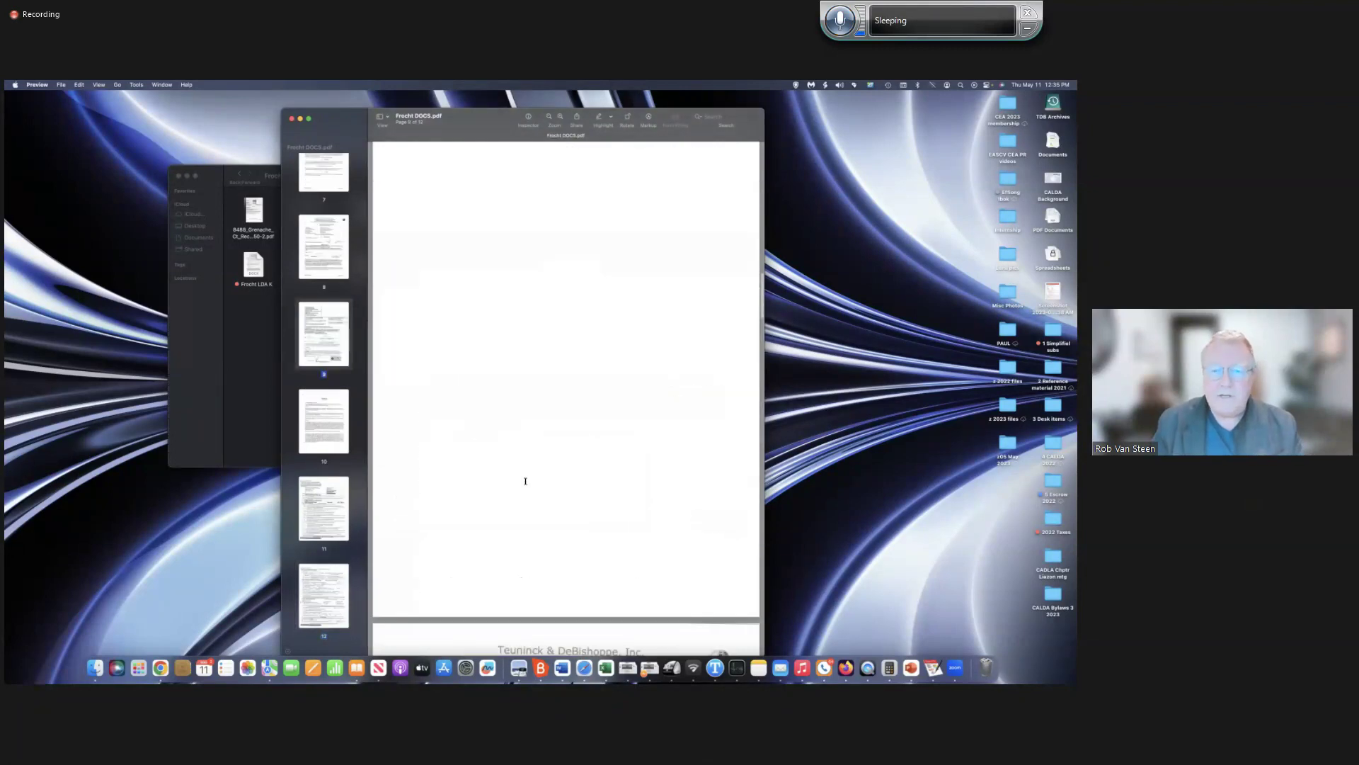
scroll(532, 204, "down", 1)
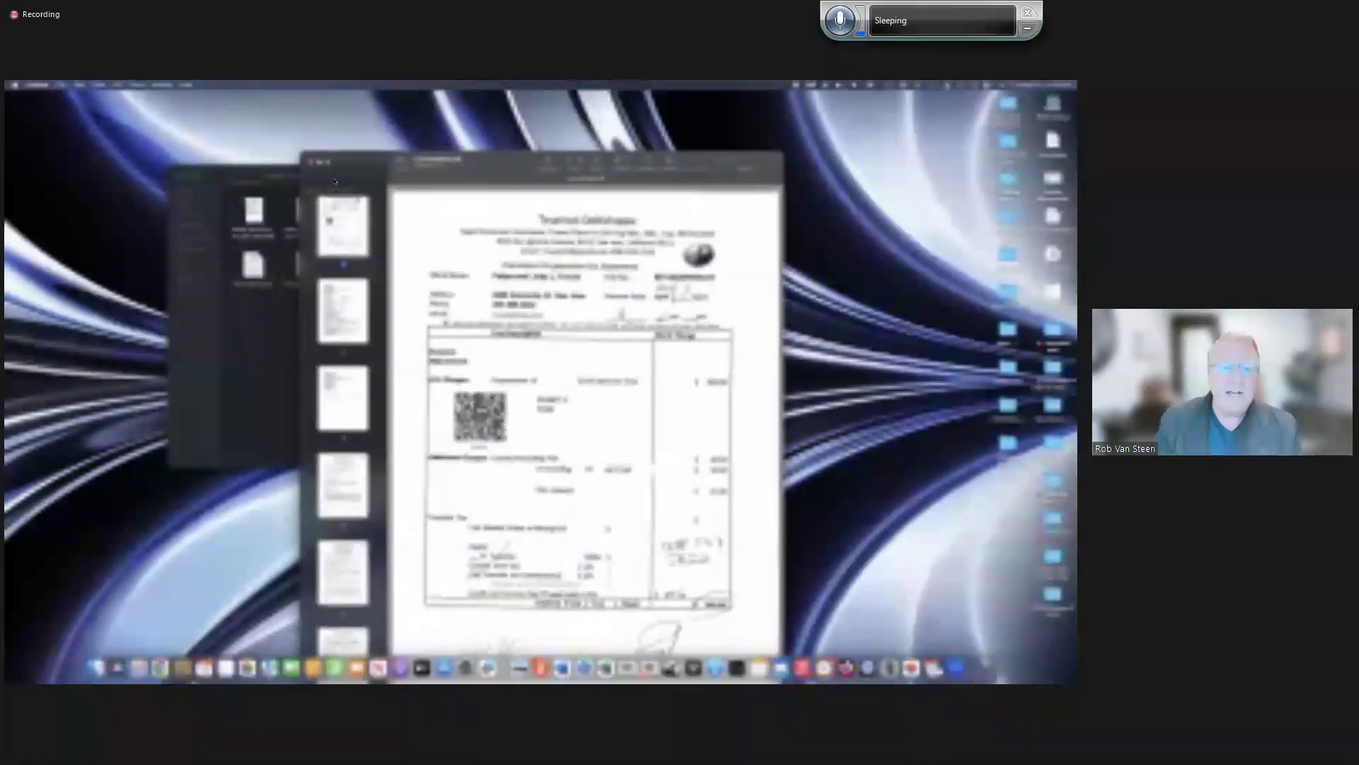
key("super+q")
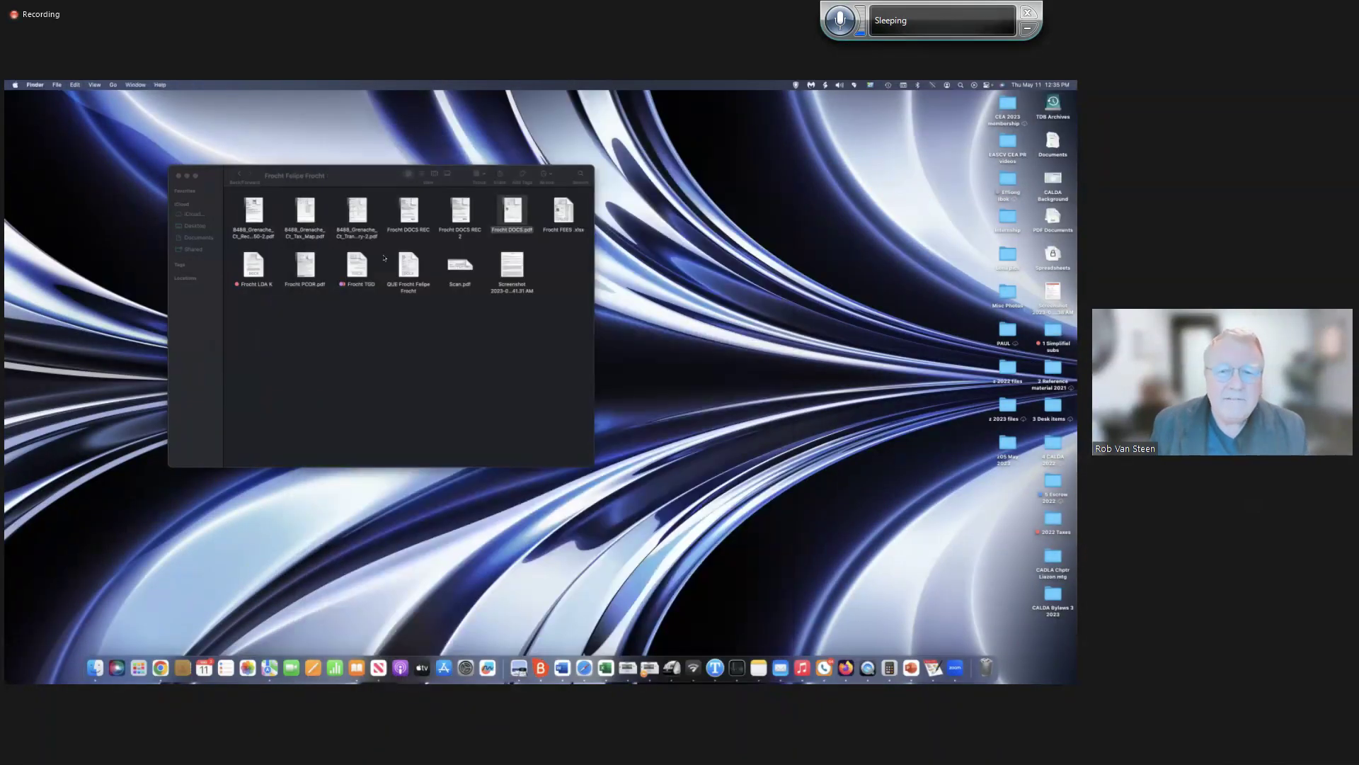
Open the client's DOCS REC file in a widened window and examine the recorded deed's county recording stamp, signatures, notary section and Exhibit A.
left_click(392, 301)
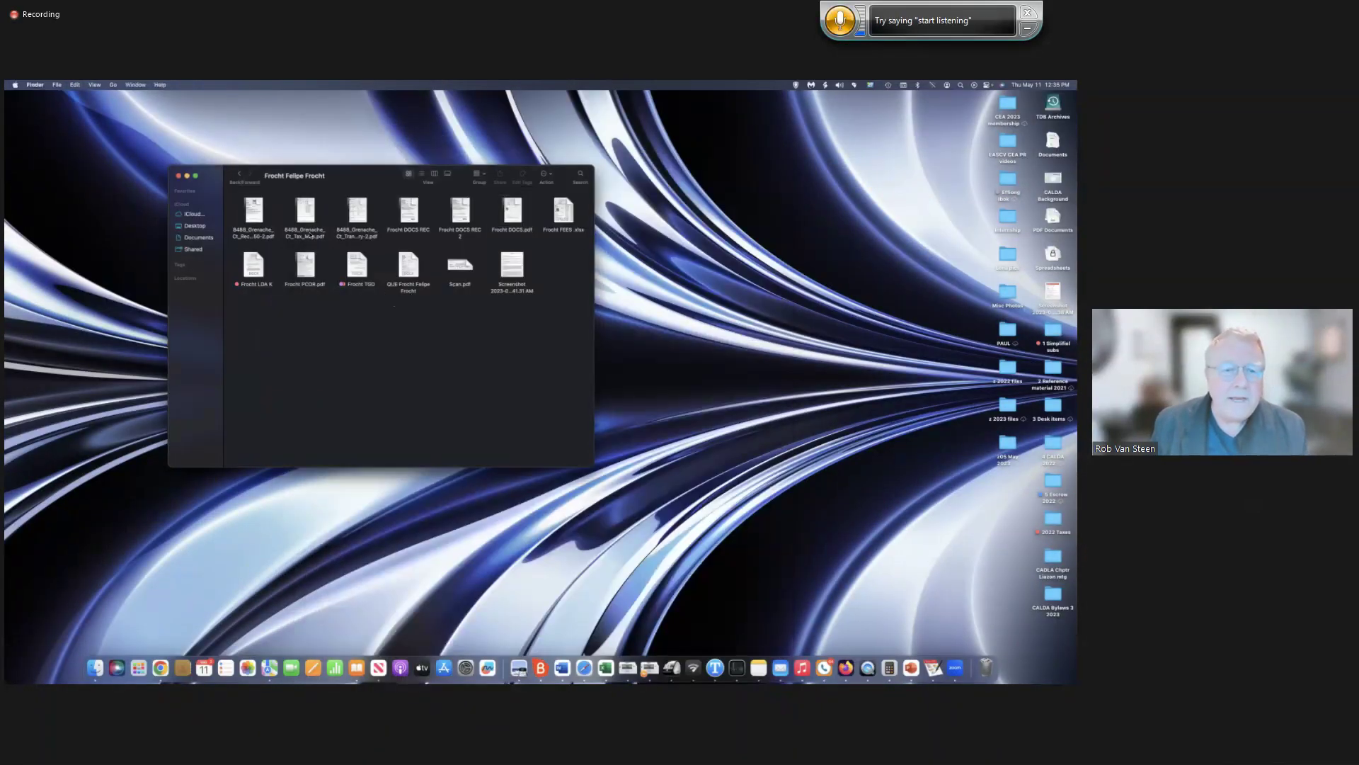
double_click(410, 216)
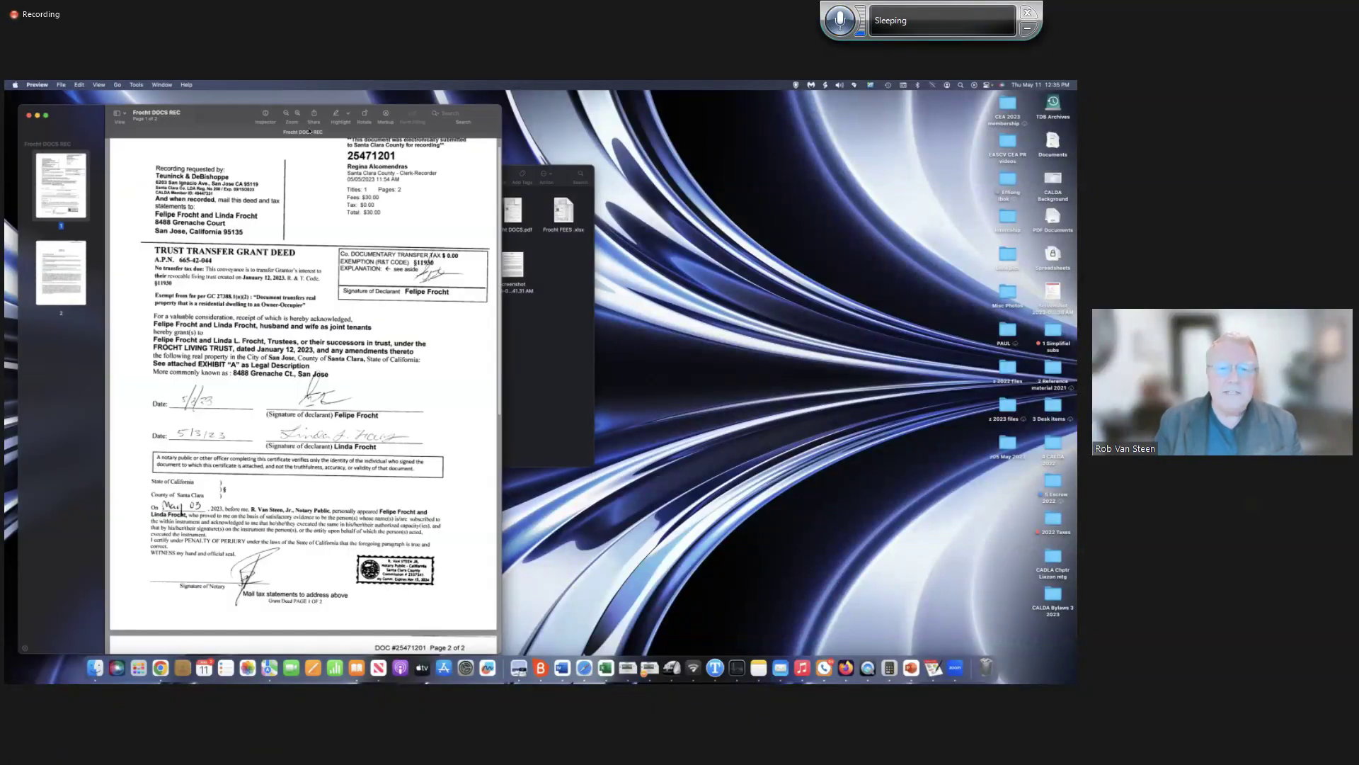
left_click_drag(445, 129, 680, 136)
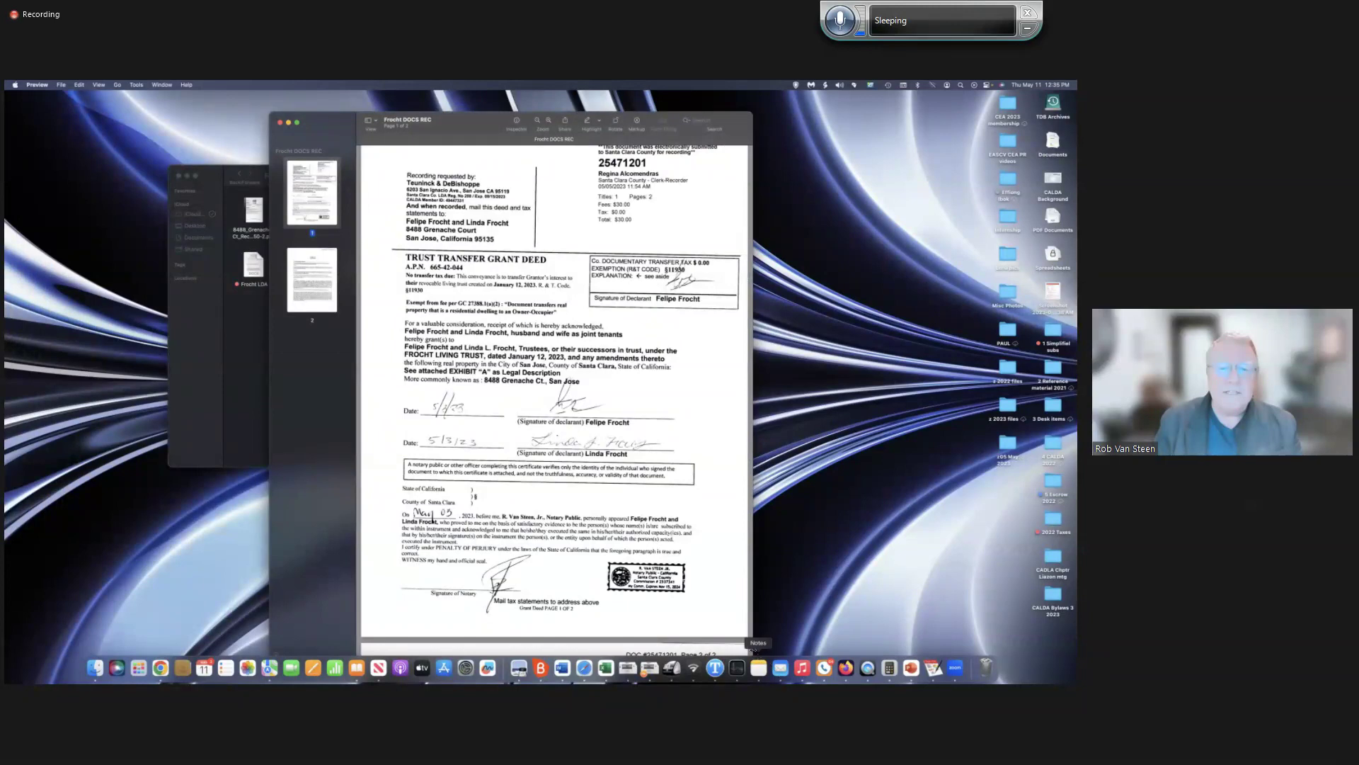
left_click_drag(754, 649, 980, 677)
scroll(777, 283, "down", 3)
scroll(777, 182, "up", 5)
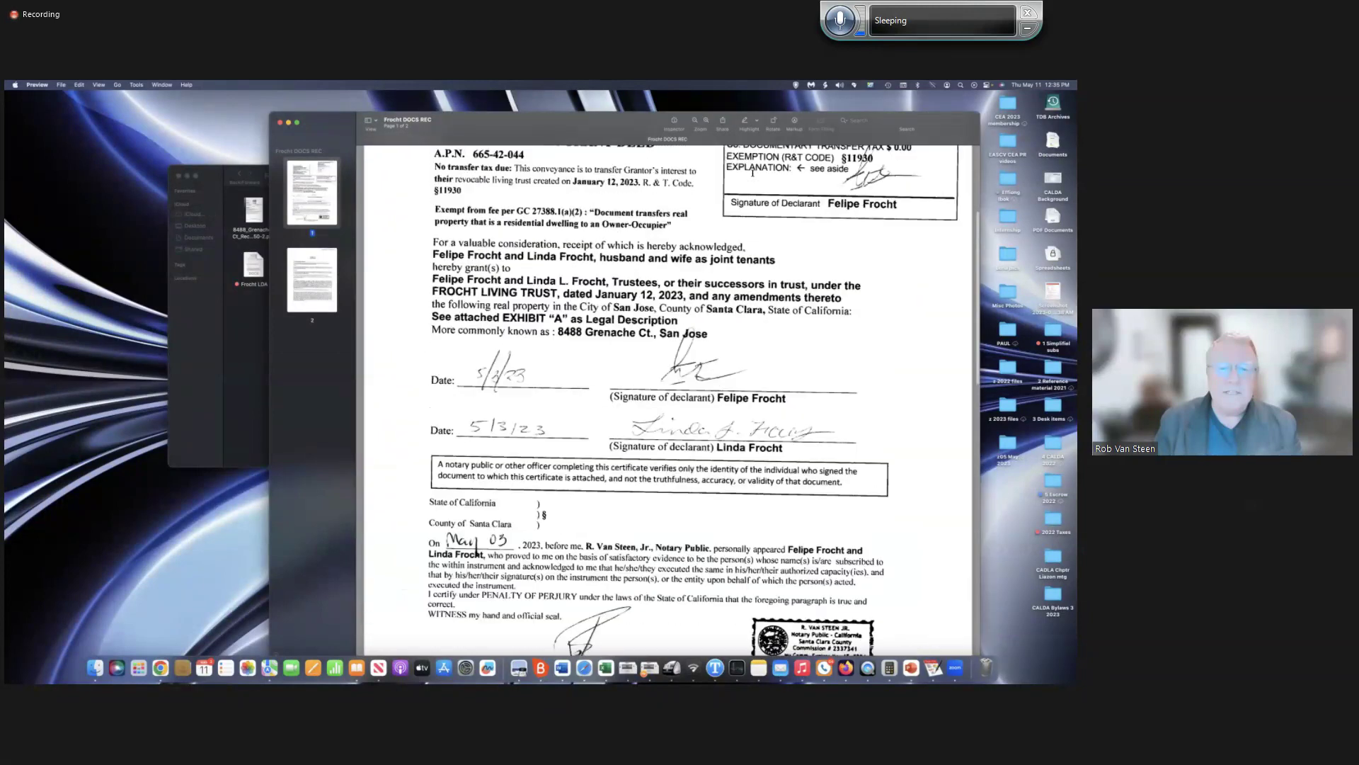
scroll(777, 183, "up", 3)
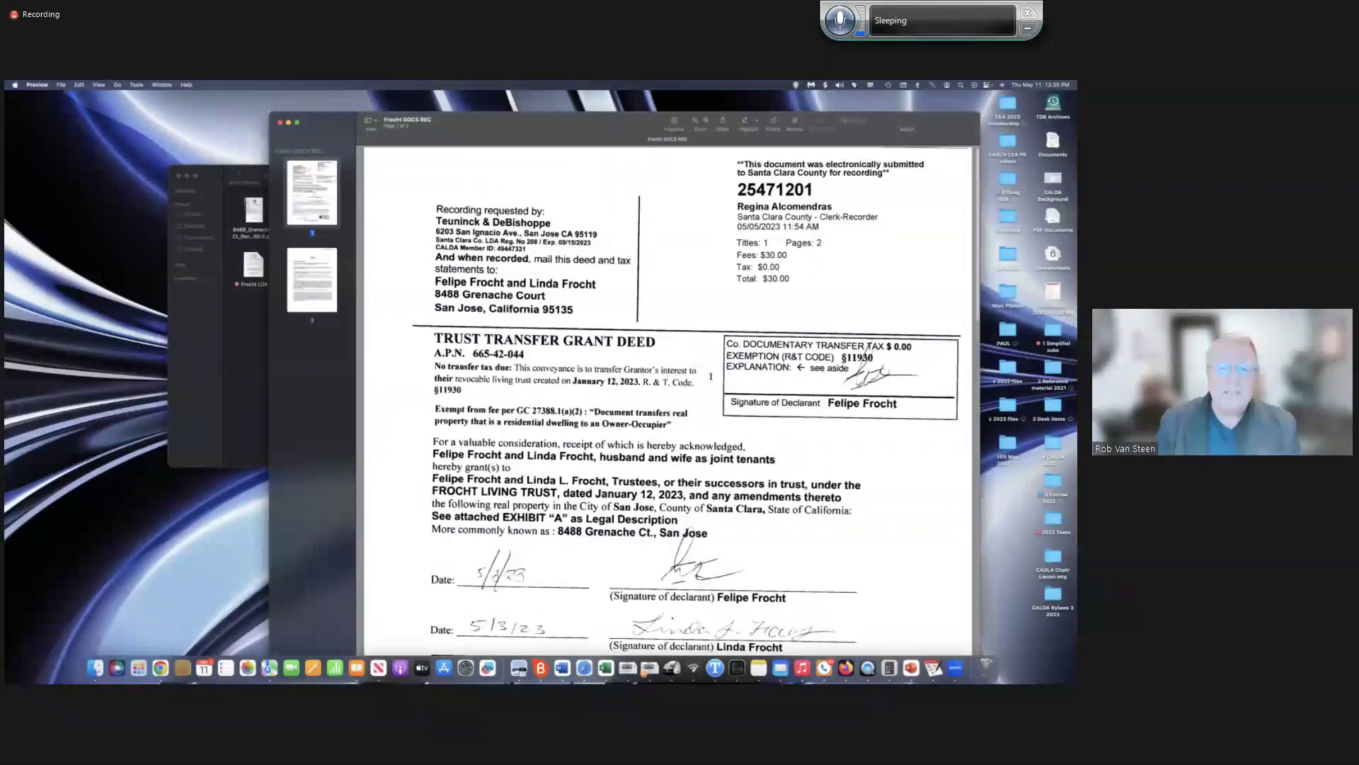
scroll(710, 380, "down", 5)
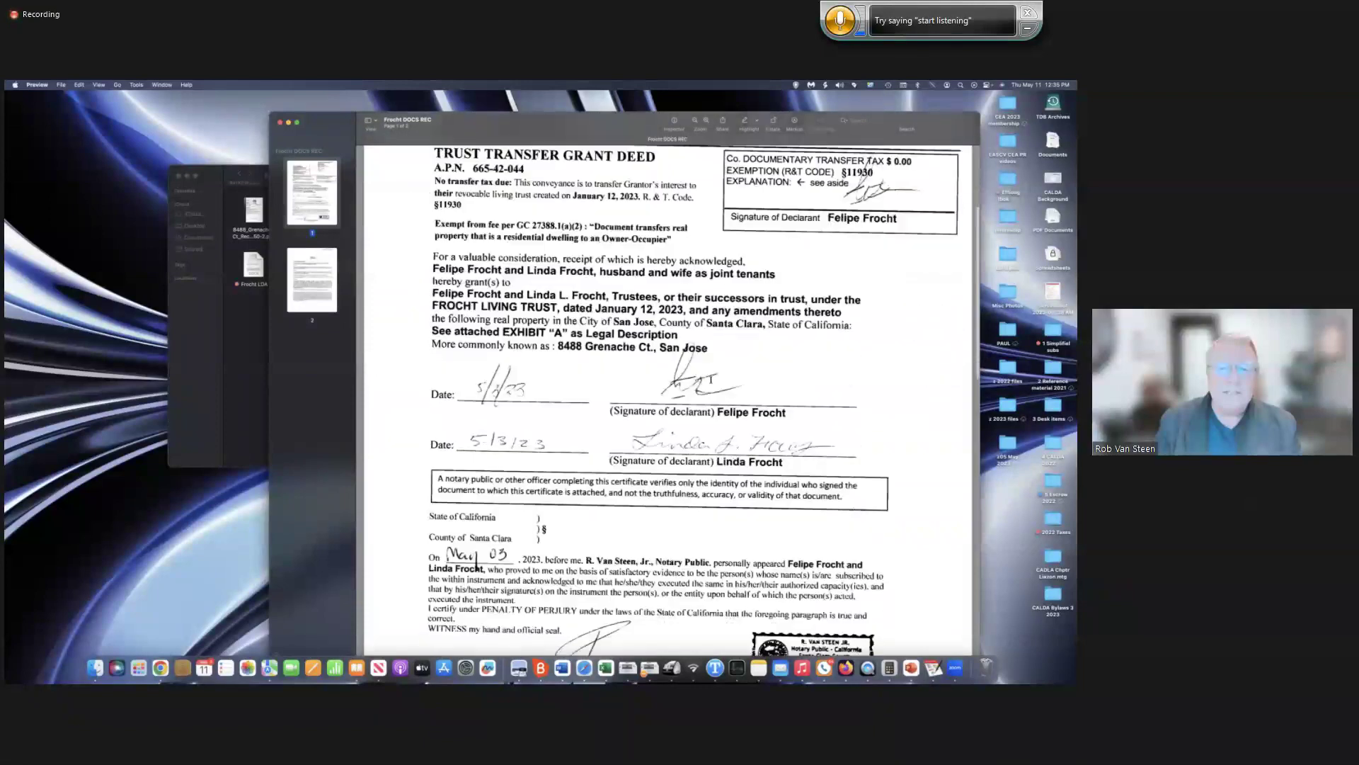
scroll(711, 380, "down", 10)
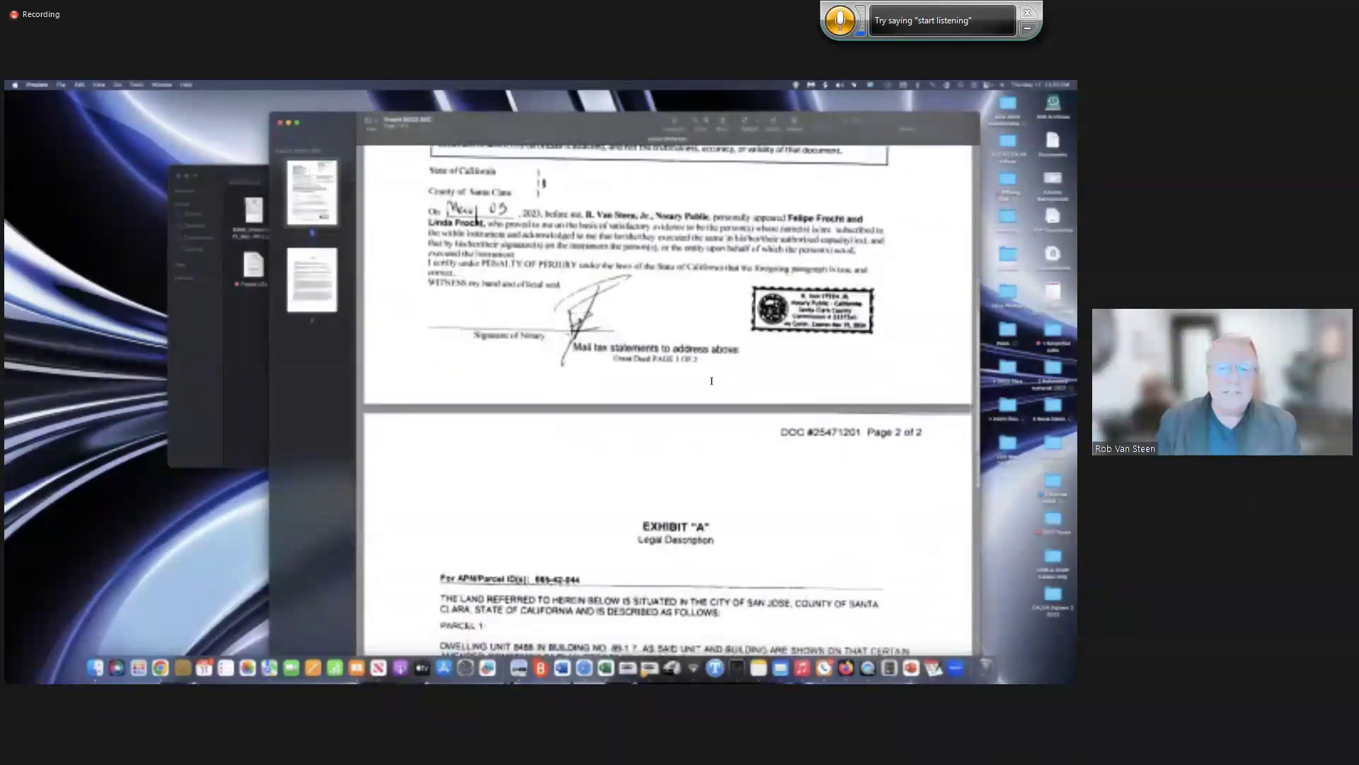
scroll(711, 380, "up", 15)
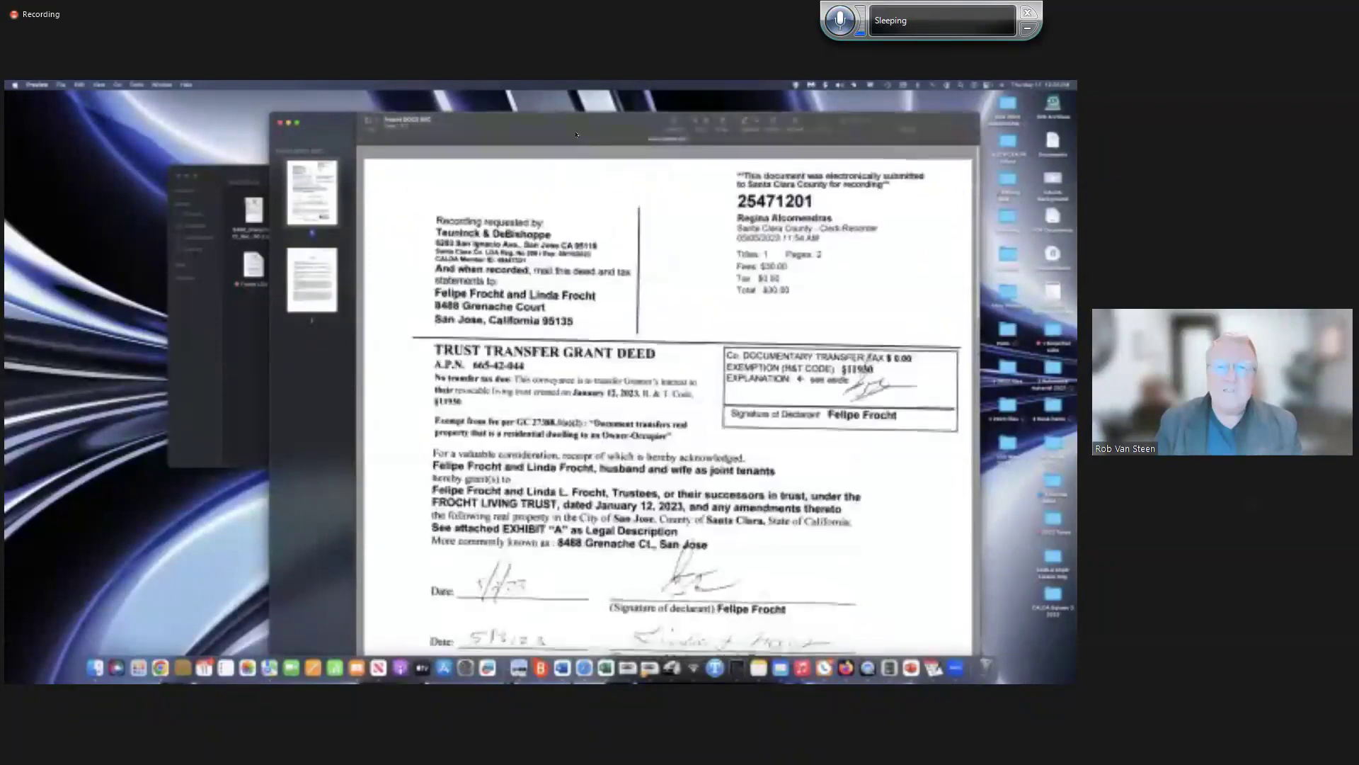
Close the recorded deed, look over the header and body of the client's trust transfer grant deed in Word, and close it.
left_click_drag(578, 147, 579, 164)
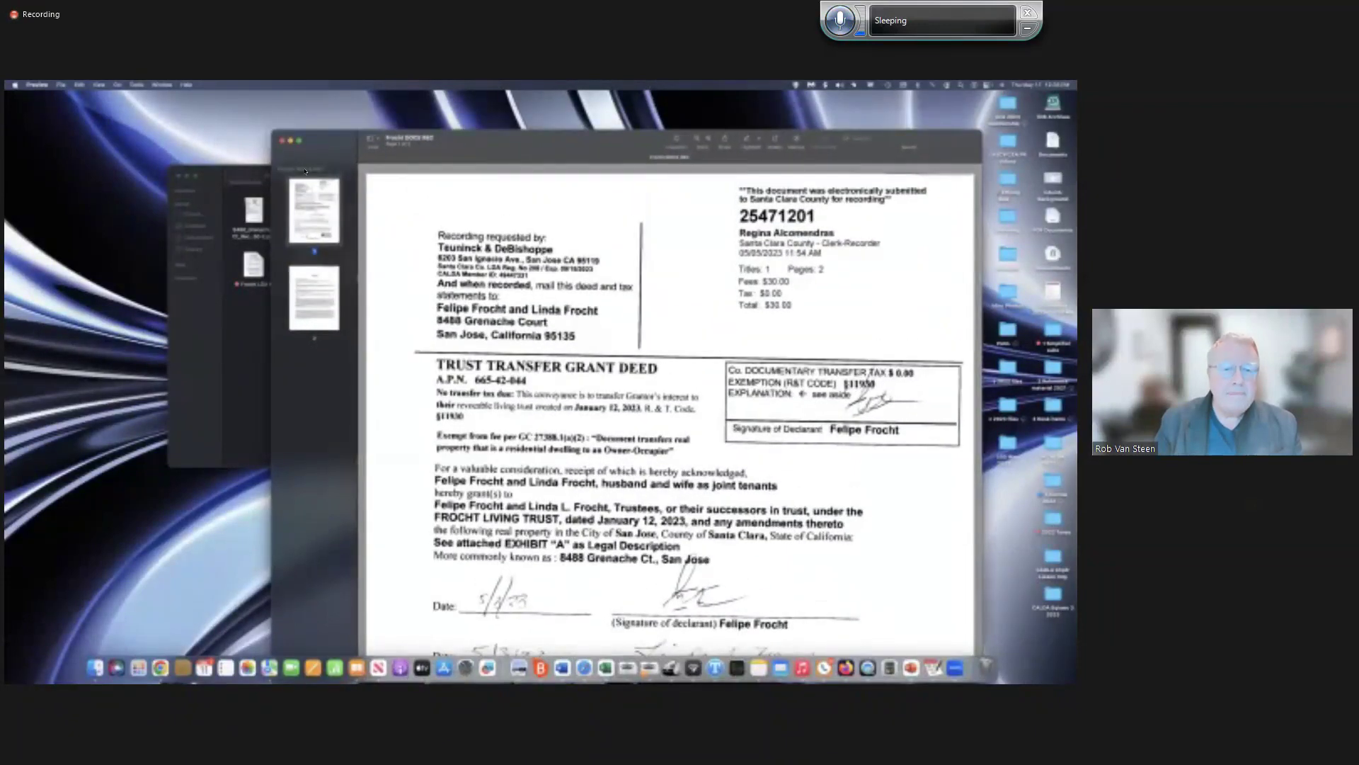
key("super+w")
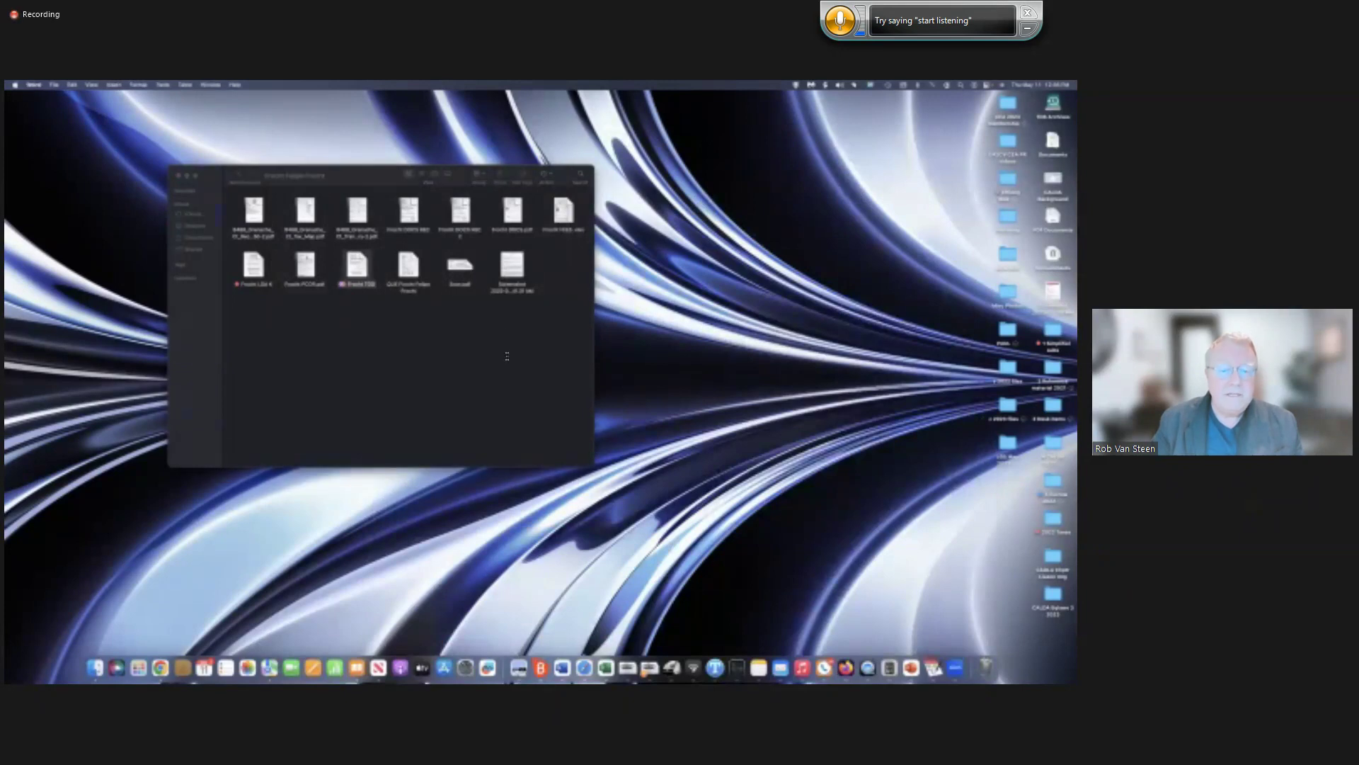
key("super+Tab")
scroll(602, 438, "down", 5)
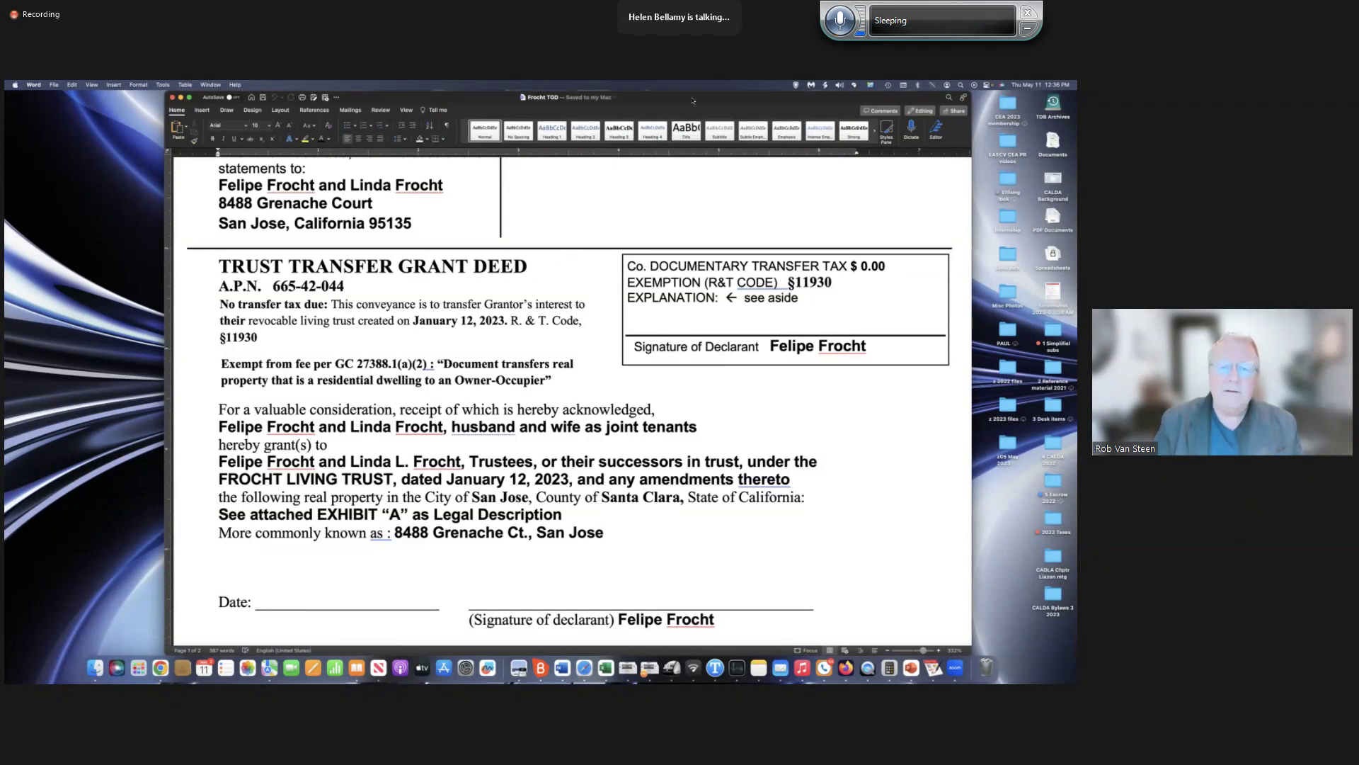
left_click_drag(692, 99, 686, 133)
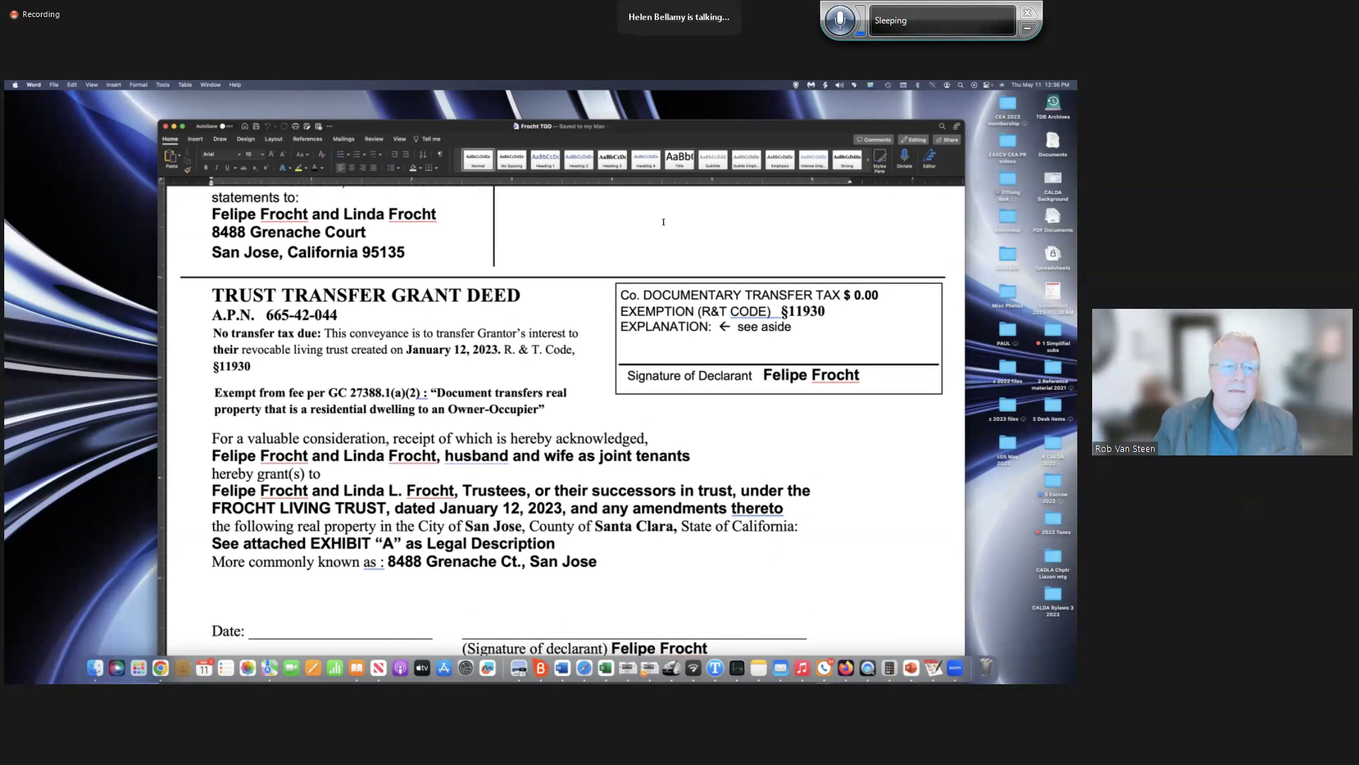
scroll(439, 283, "up", 2)
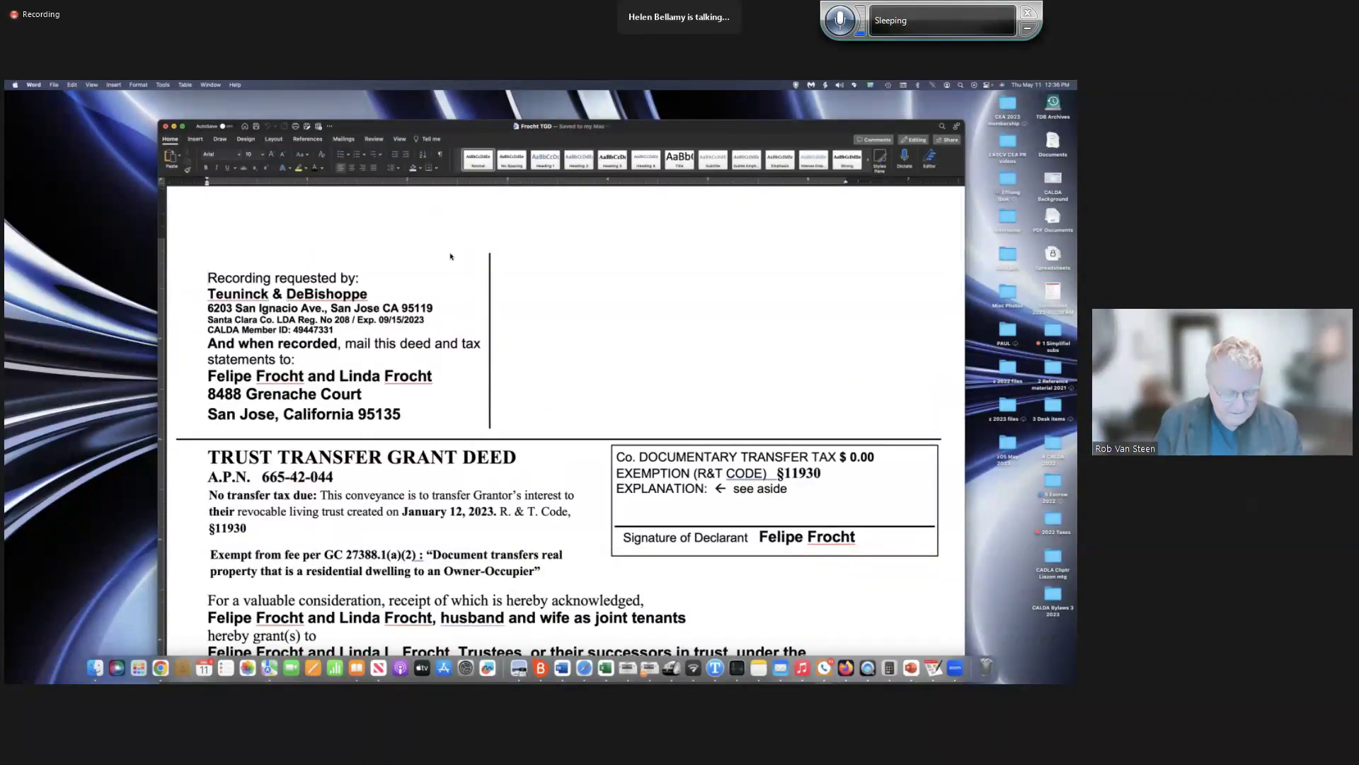
key("super+w")
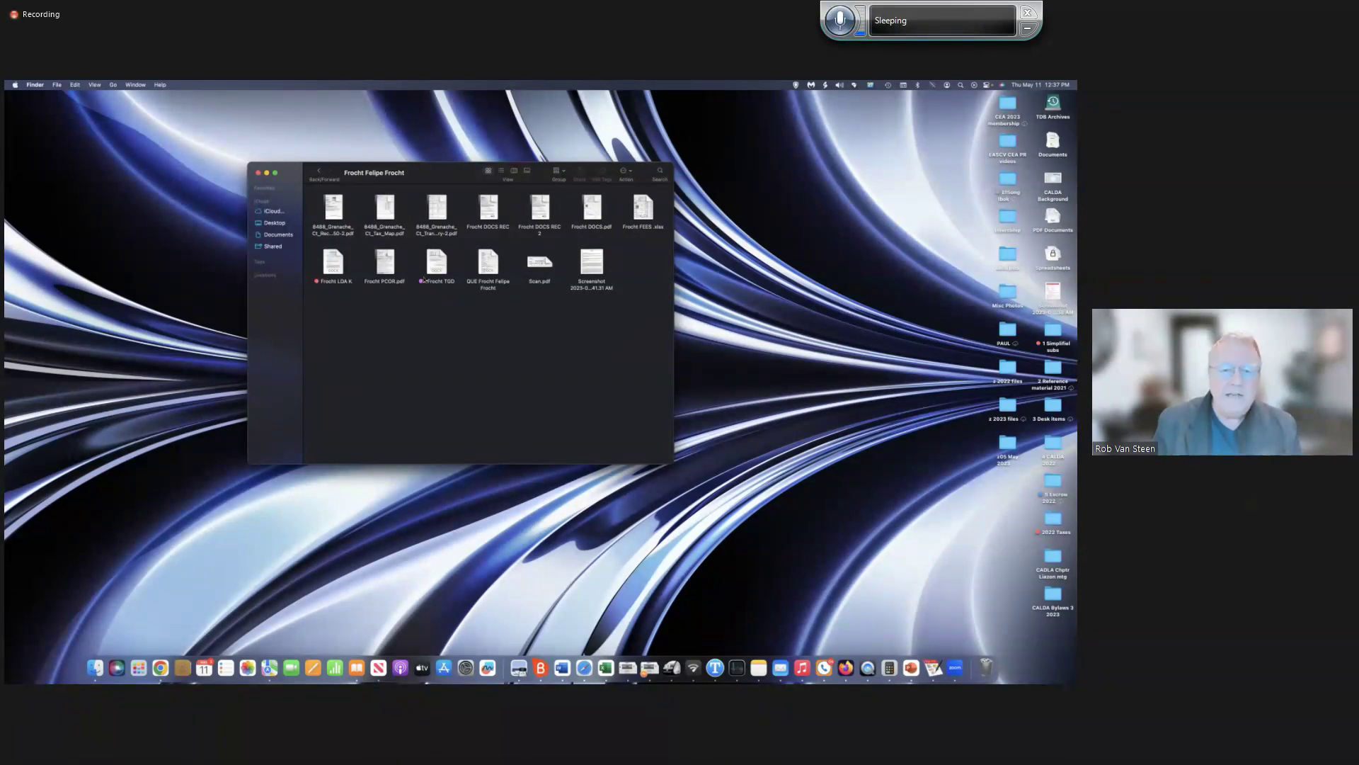
Reopen the client's trust transfer grant deed, examine its no-transfer-tax statement citing §11930, and shift the window so the desktop folders show.
double_click(439, 271)
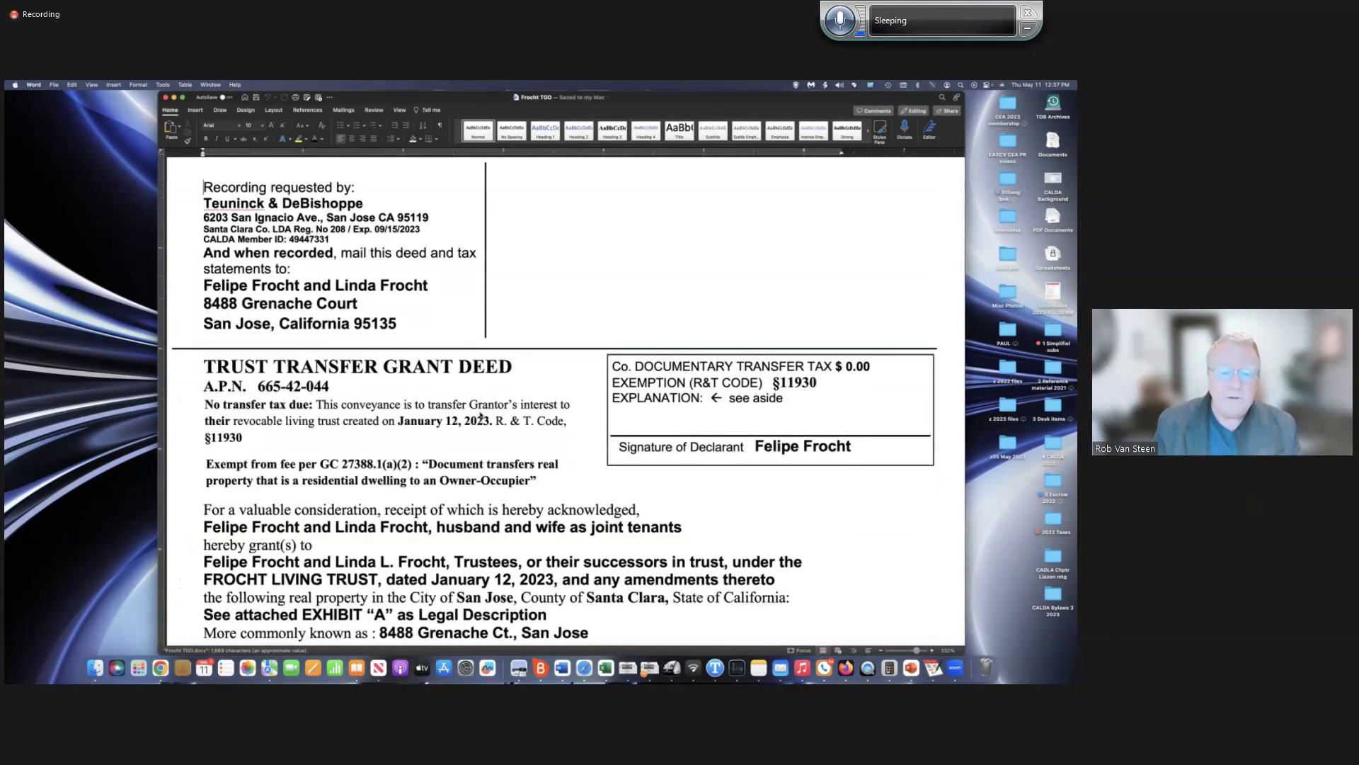
left_click(387, 421)
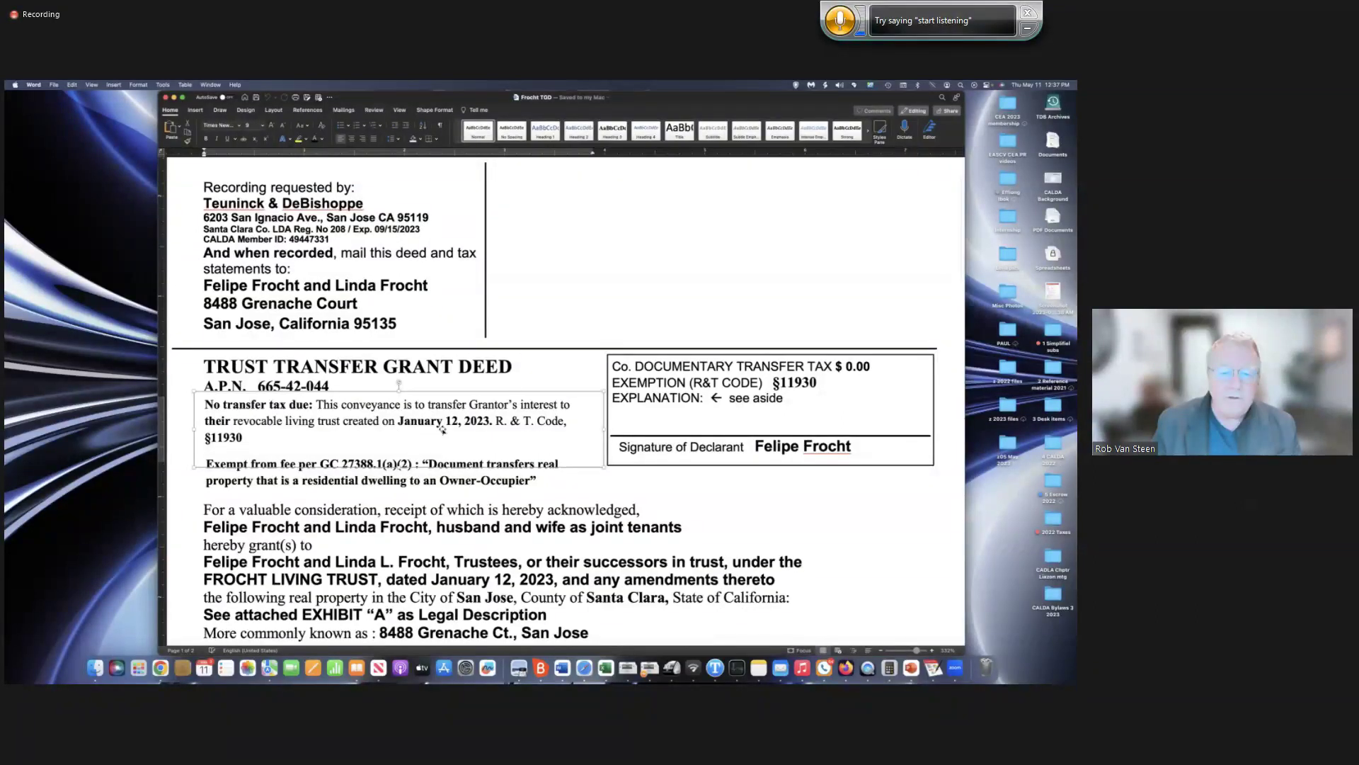
scroll(420, 433, "down", 2)
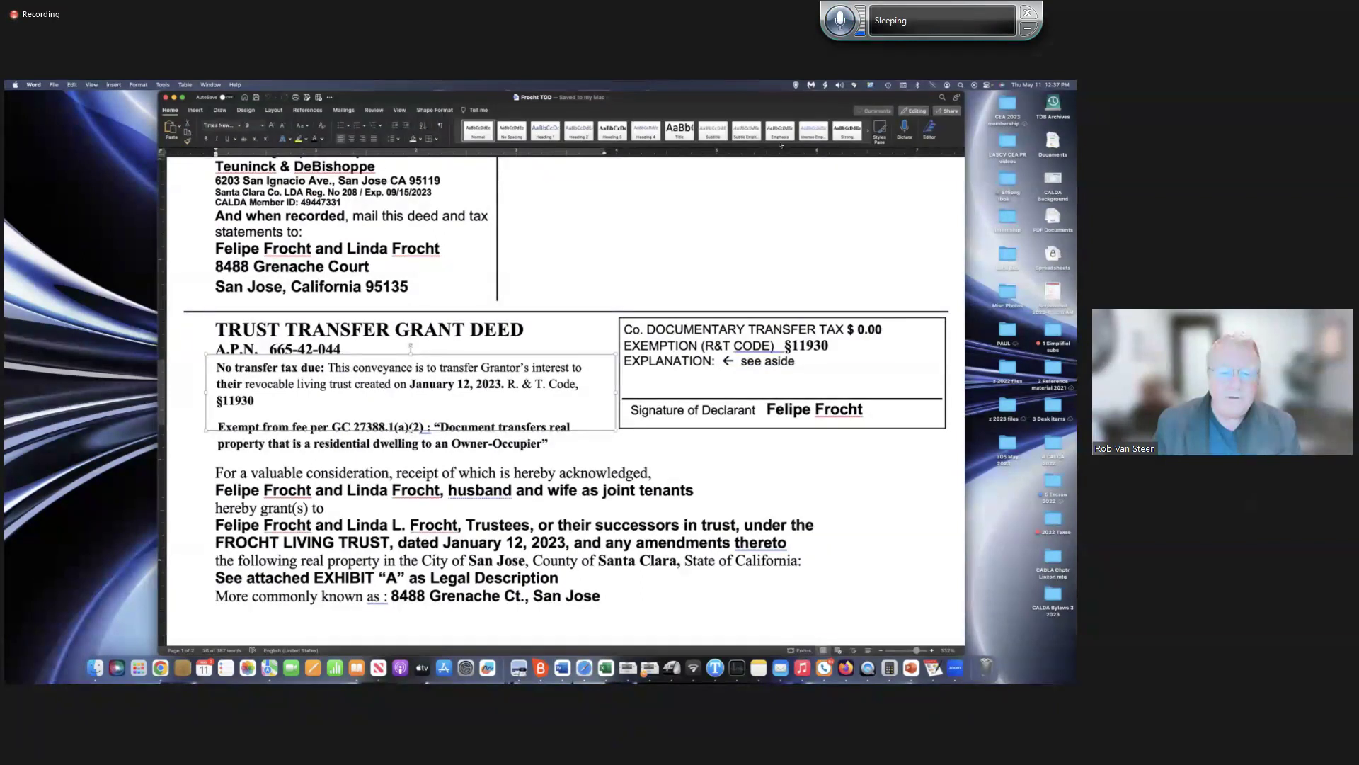
left_click_drag(729, 106, 652, 107)
left_click(992, 366)
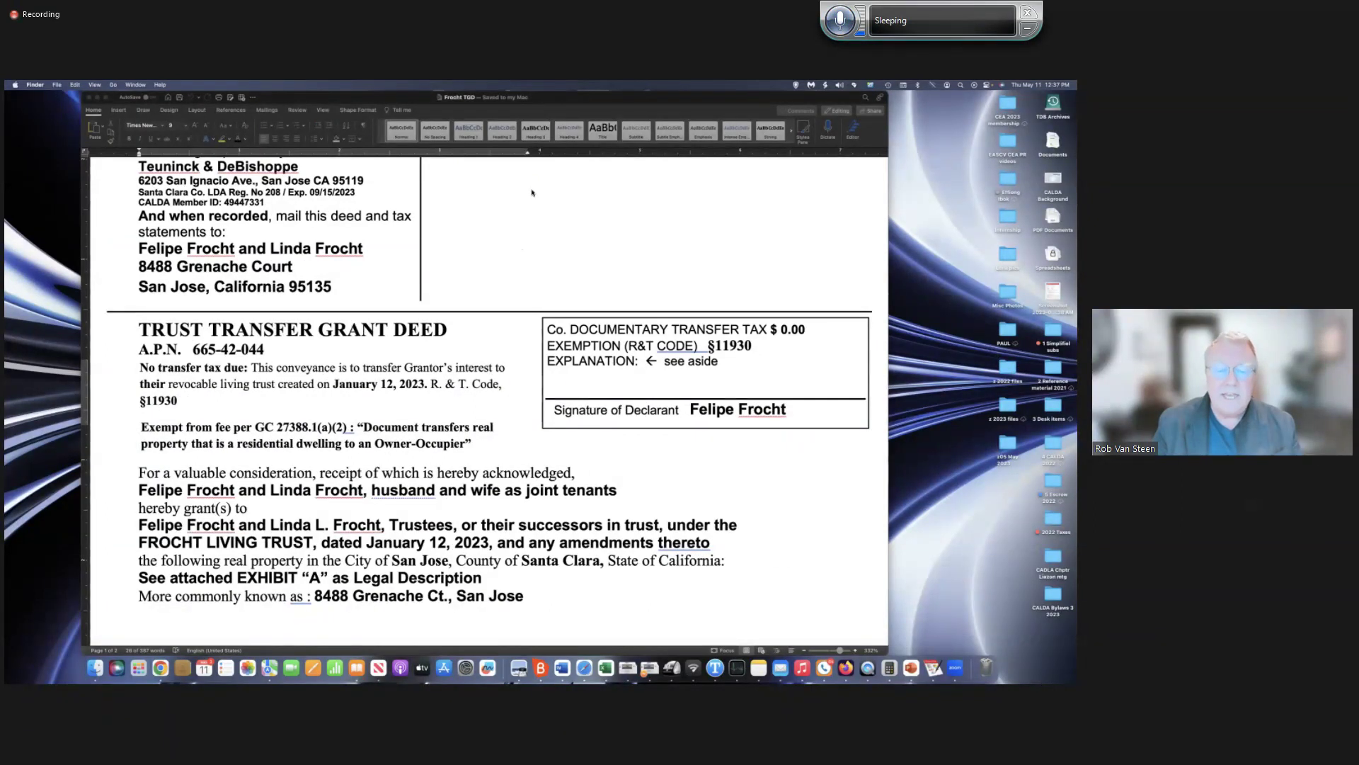
left_click_drag(638, 112, 688, 112)
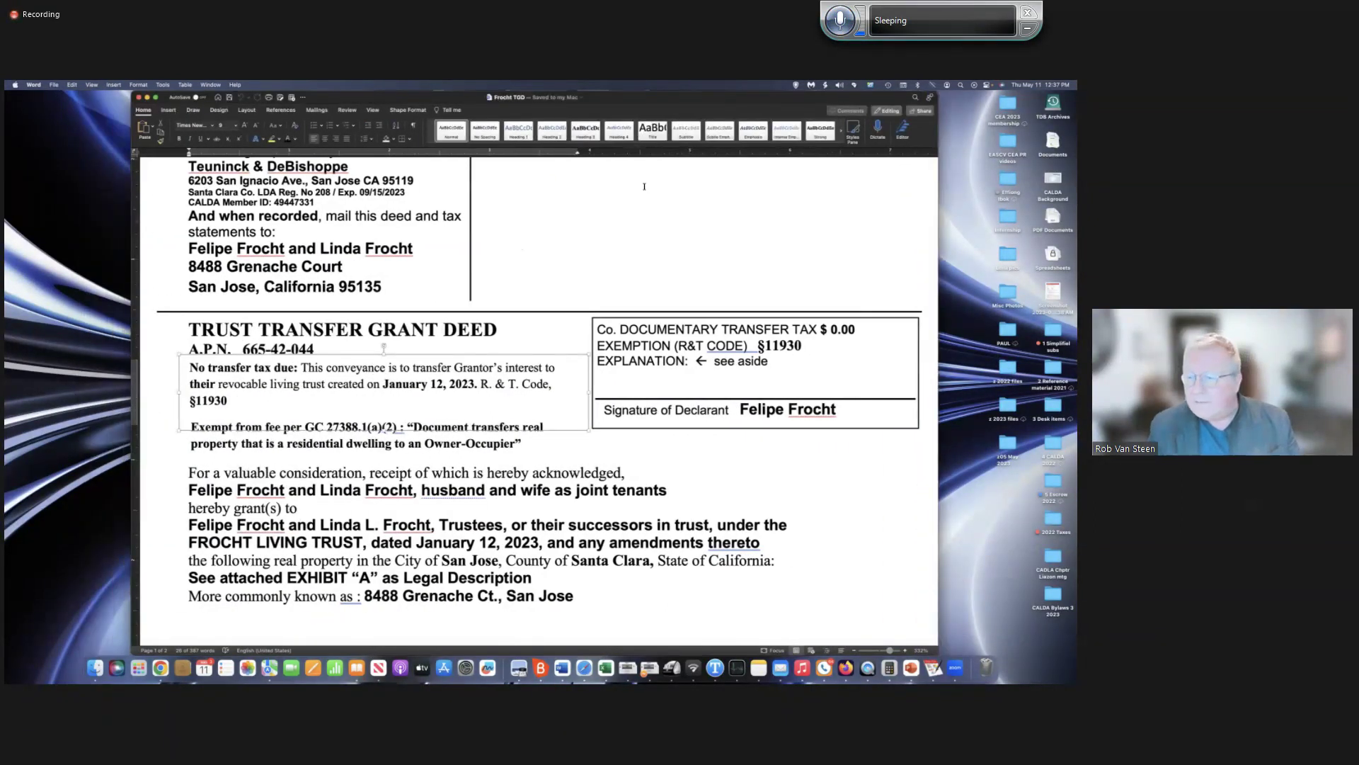
Open the "2 Reference material 2021" folder and its "1 R&T Codes GOOD LIST" document of transfer tax exemption declaration examples.
left_click(984, 480)
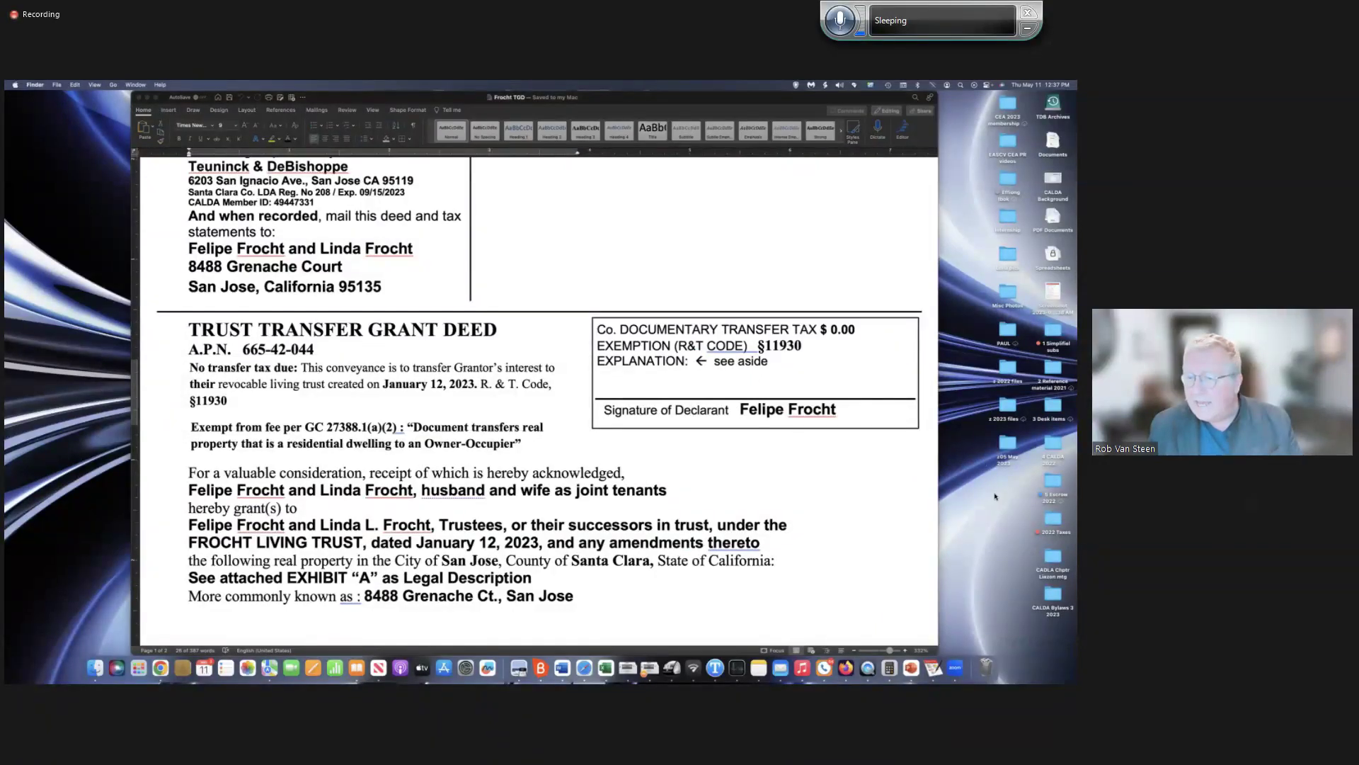
left_click(1053, 368)
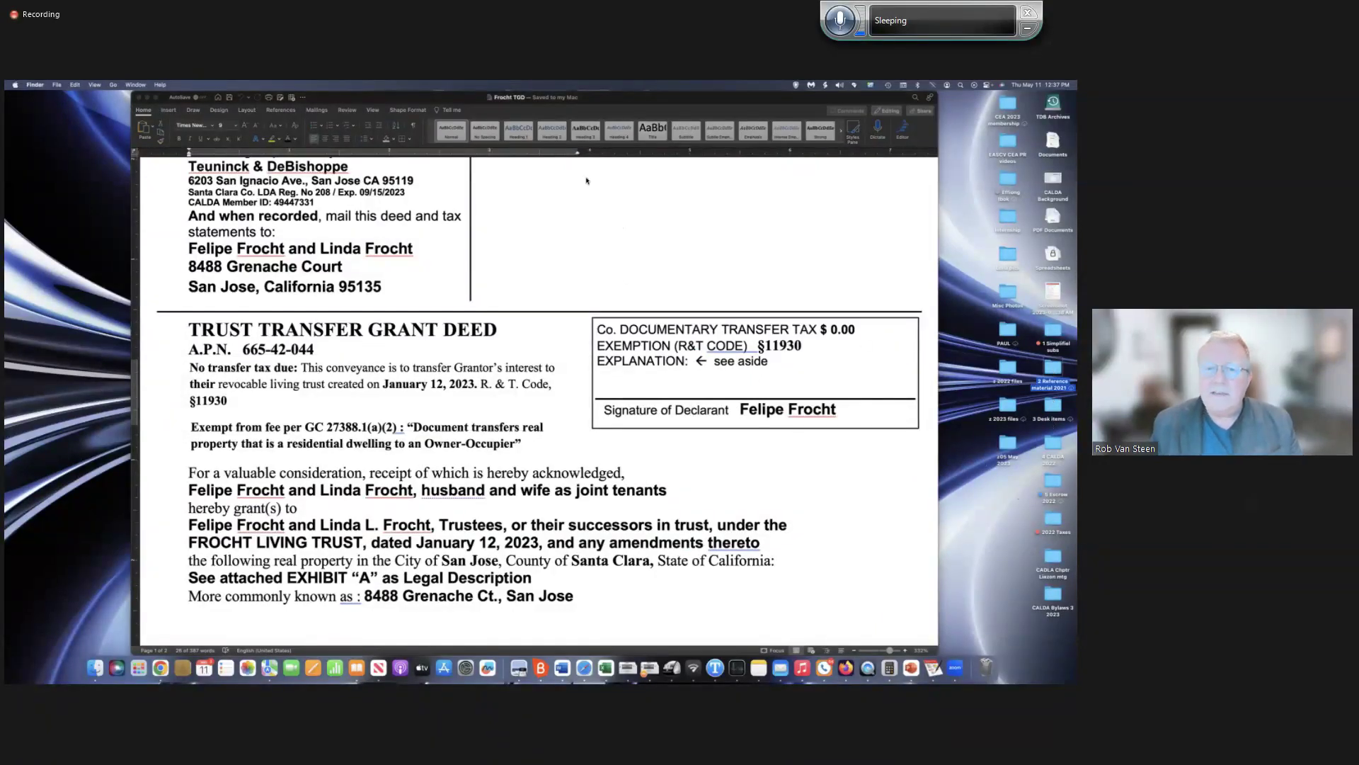
key("super+o")
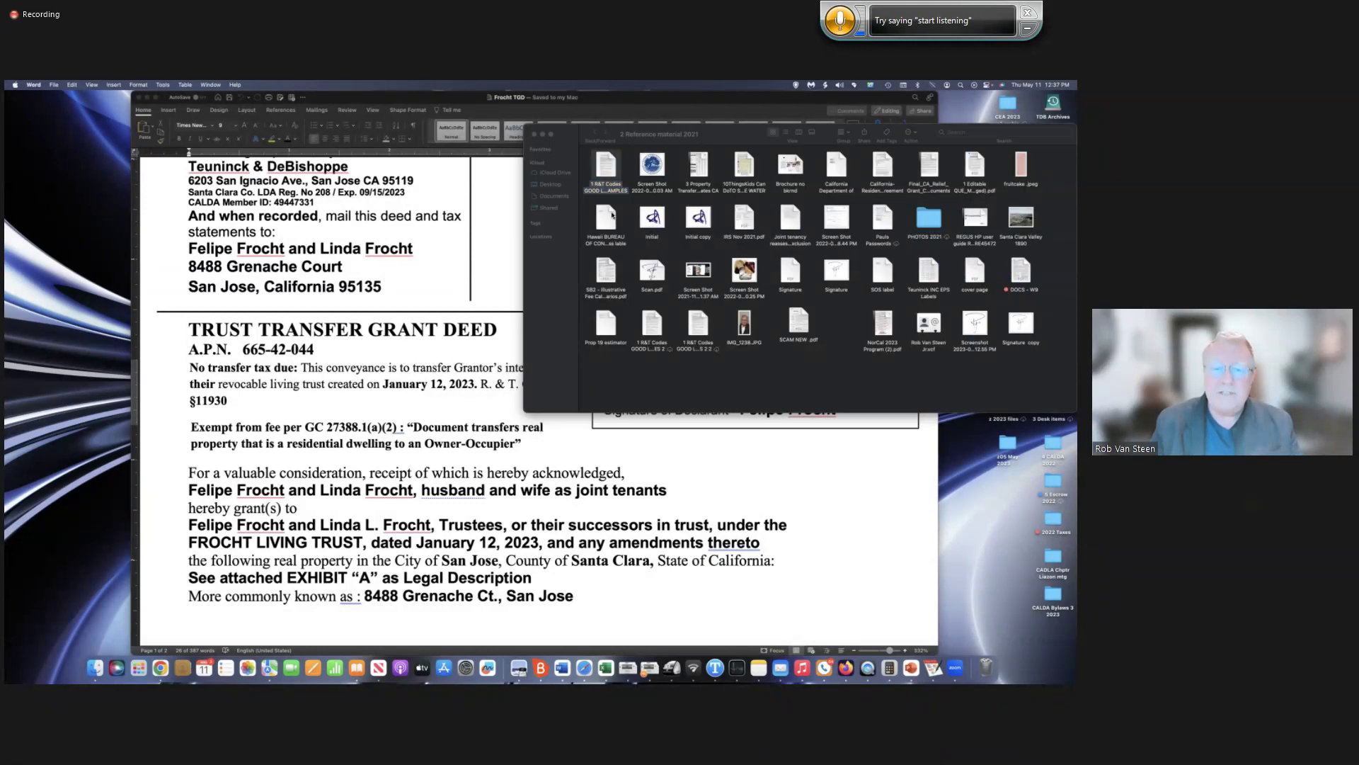
key("super+Tab")
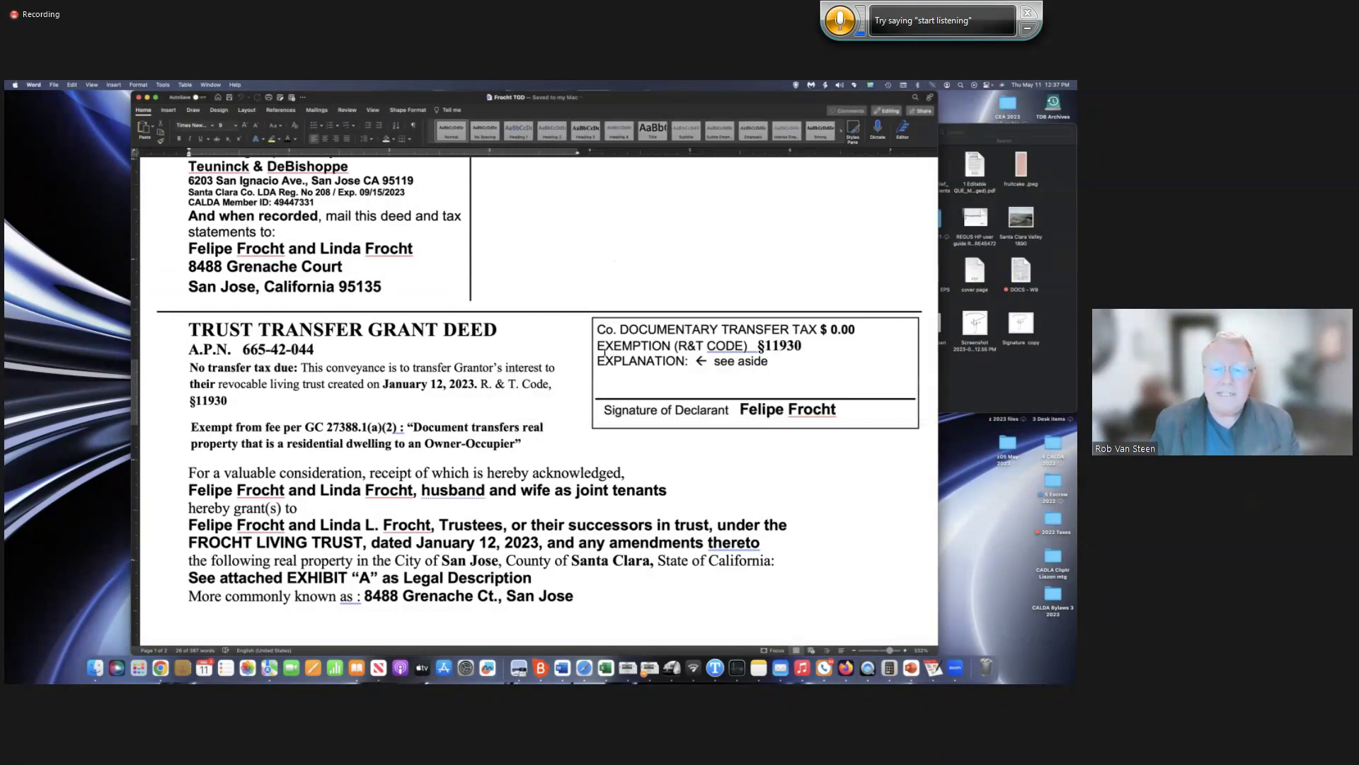
scroll(605, 352, "down", 3)
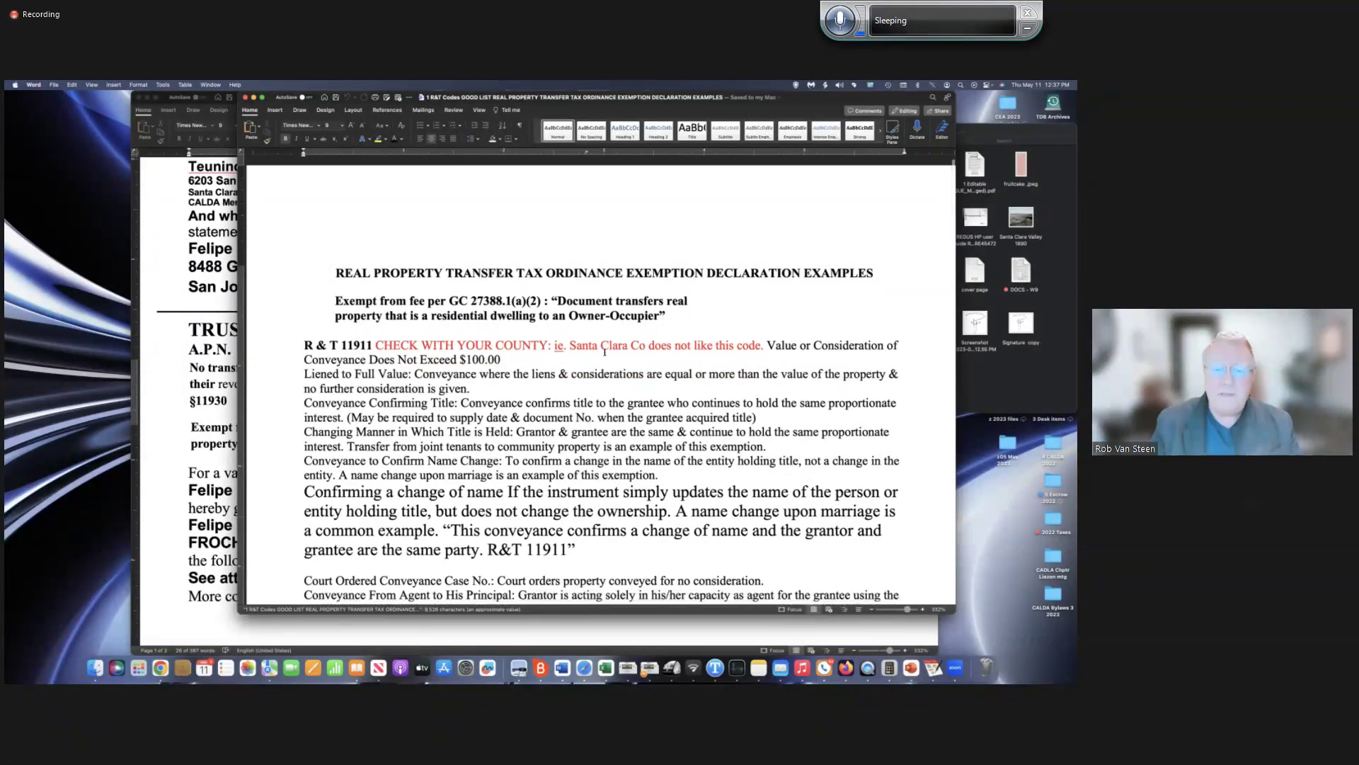
Highlight the R & T 11911 heading in the exemption examples and review the conveyances listed under it.
scroll(605, 348, "down", 2)
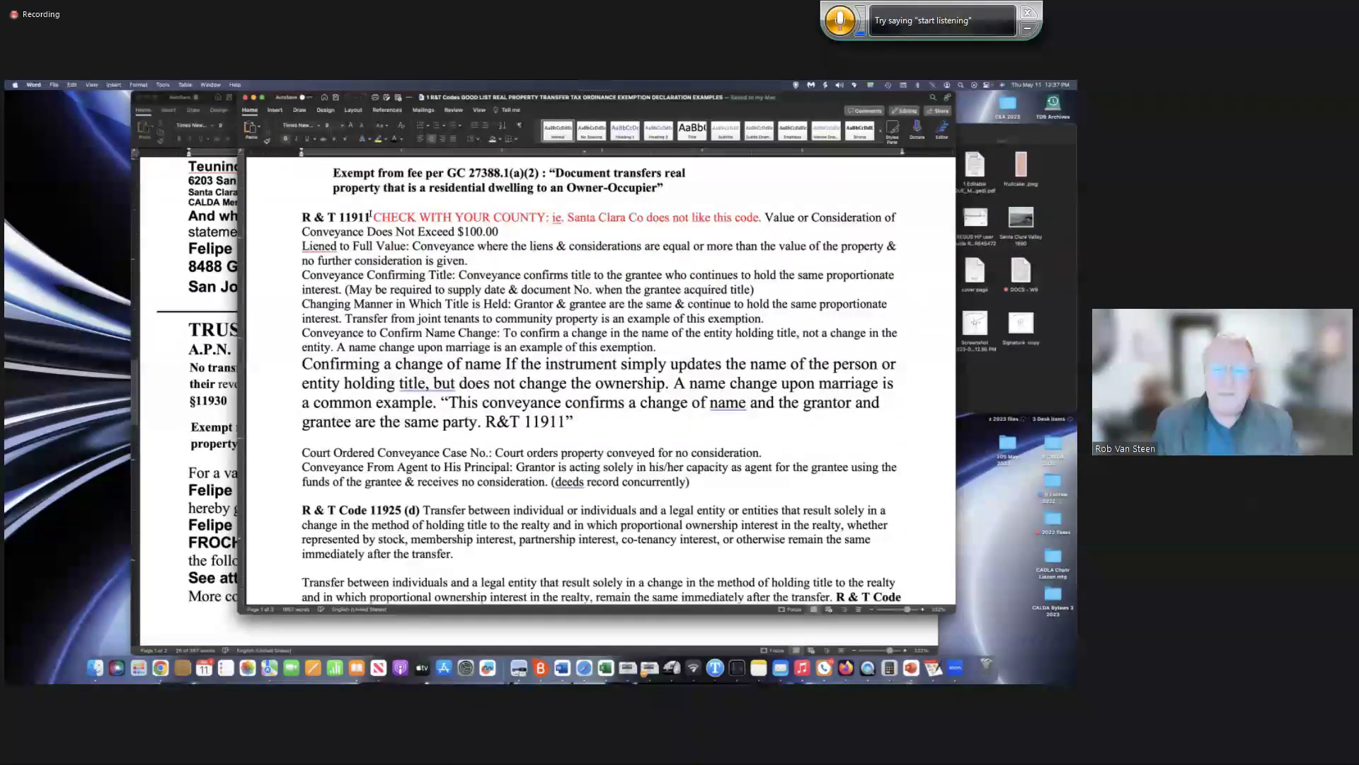
left_click_drag(303, 216, 372, 217)
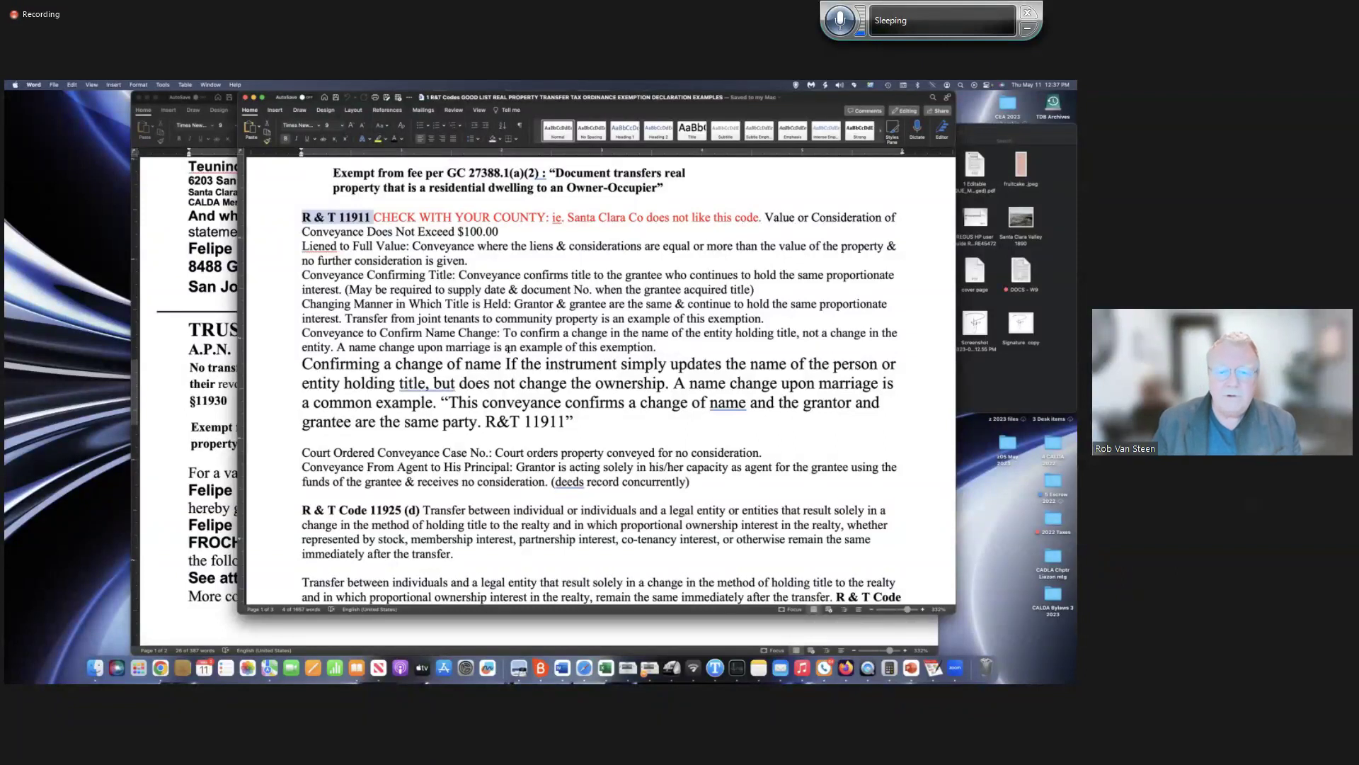
scroll(507, 348, "down", 2)
scroll(508, 349, "down", 1)
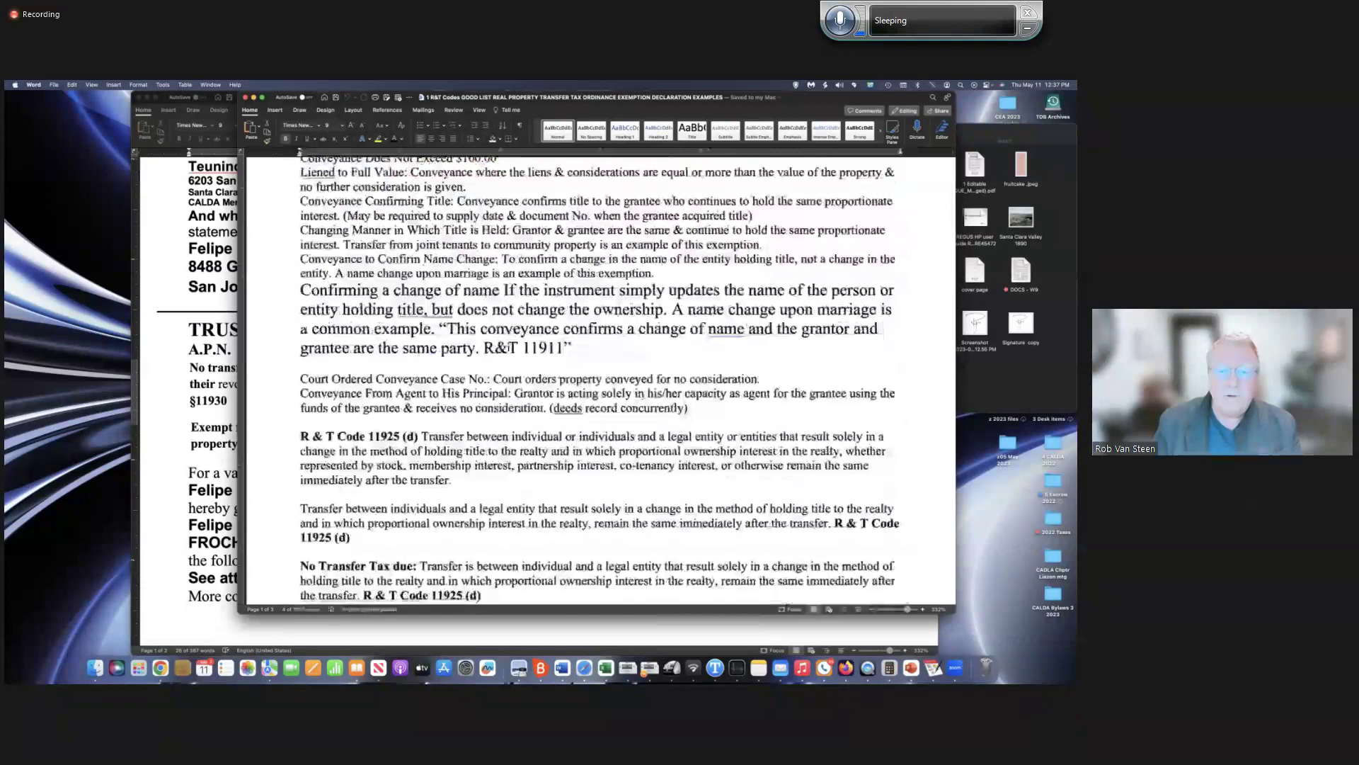
scroll(507, 348, "up", 7)
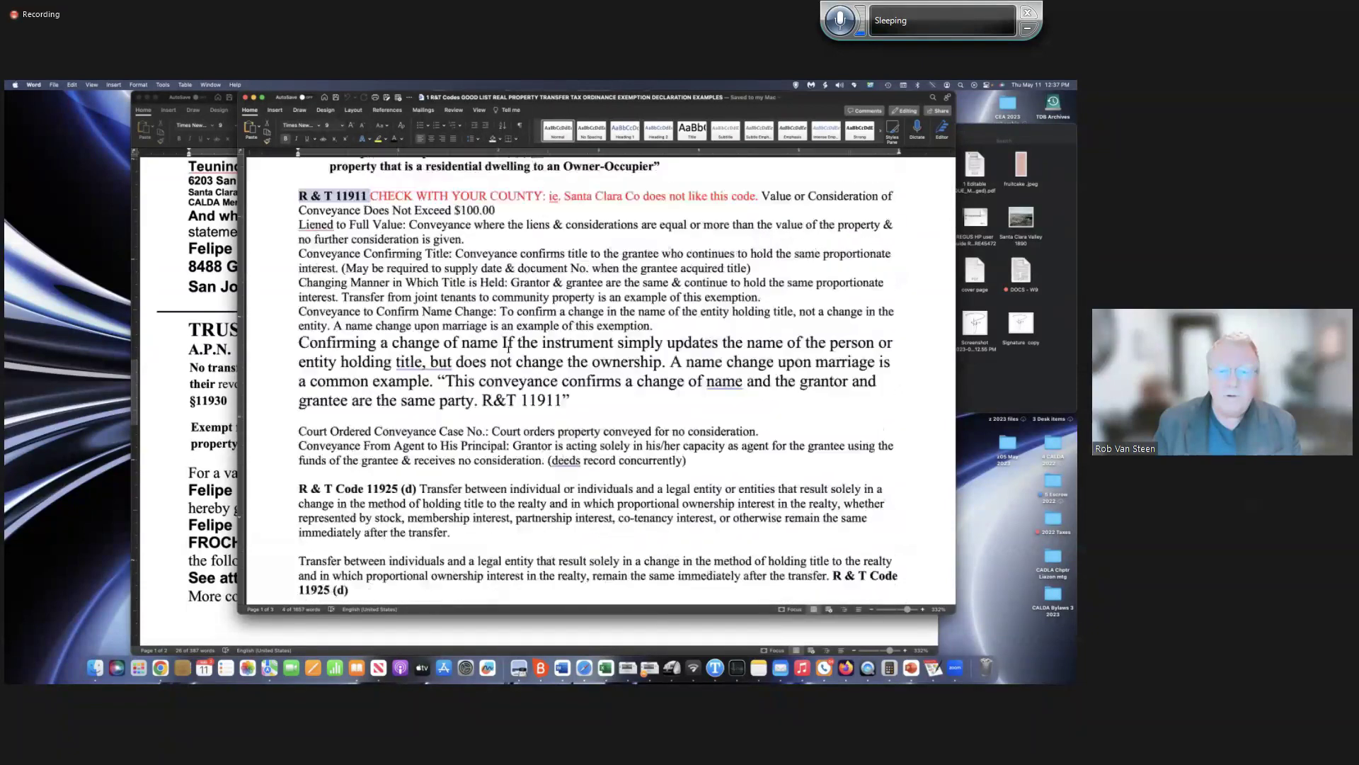
scroll(508, 349, "down", 1)
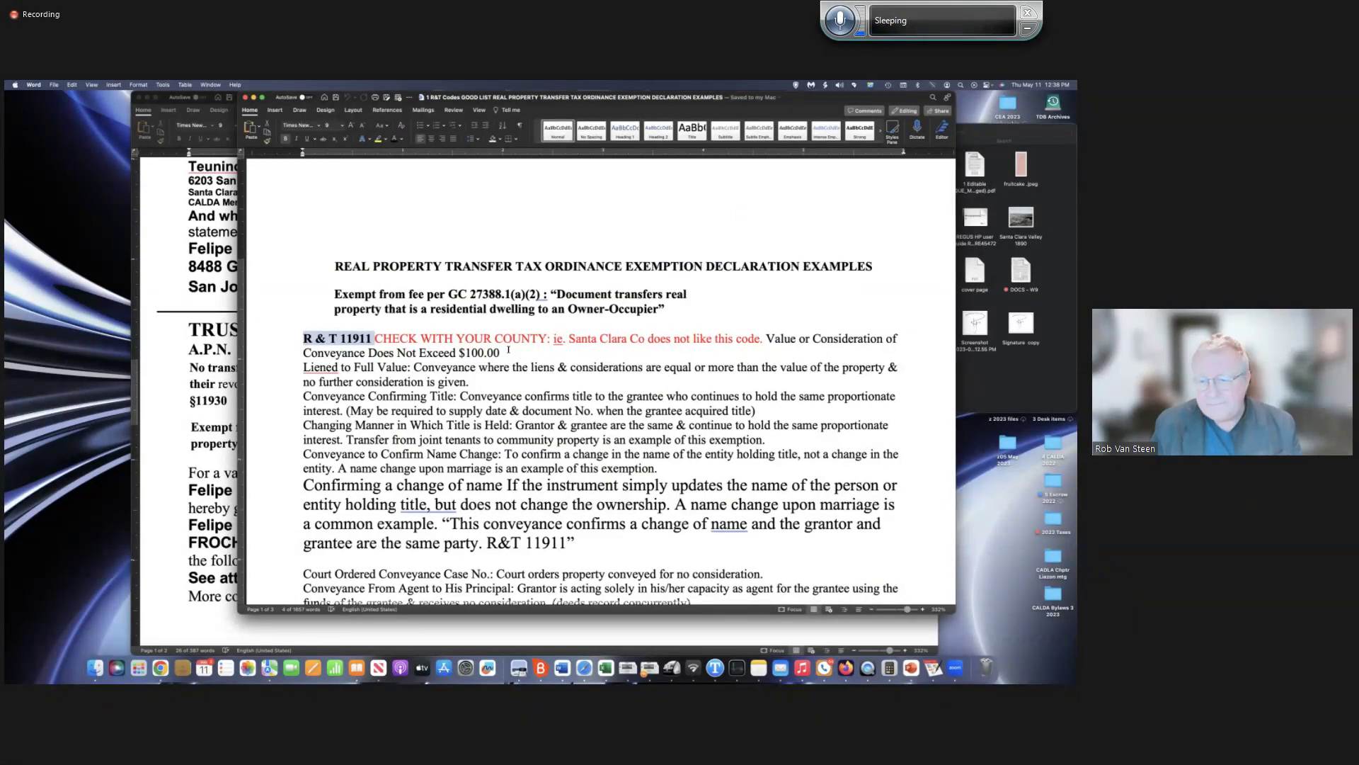
scroll(508, 349, "down", 1)
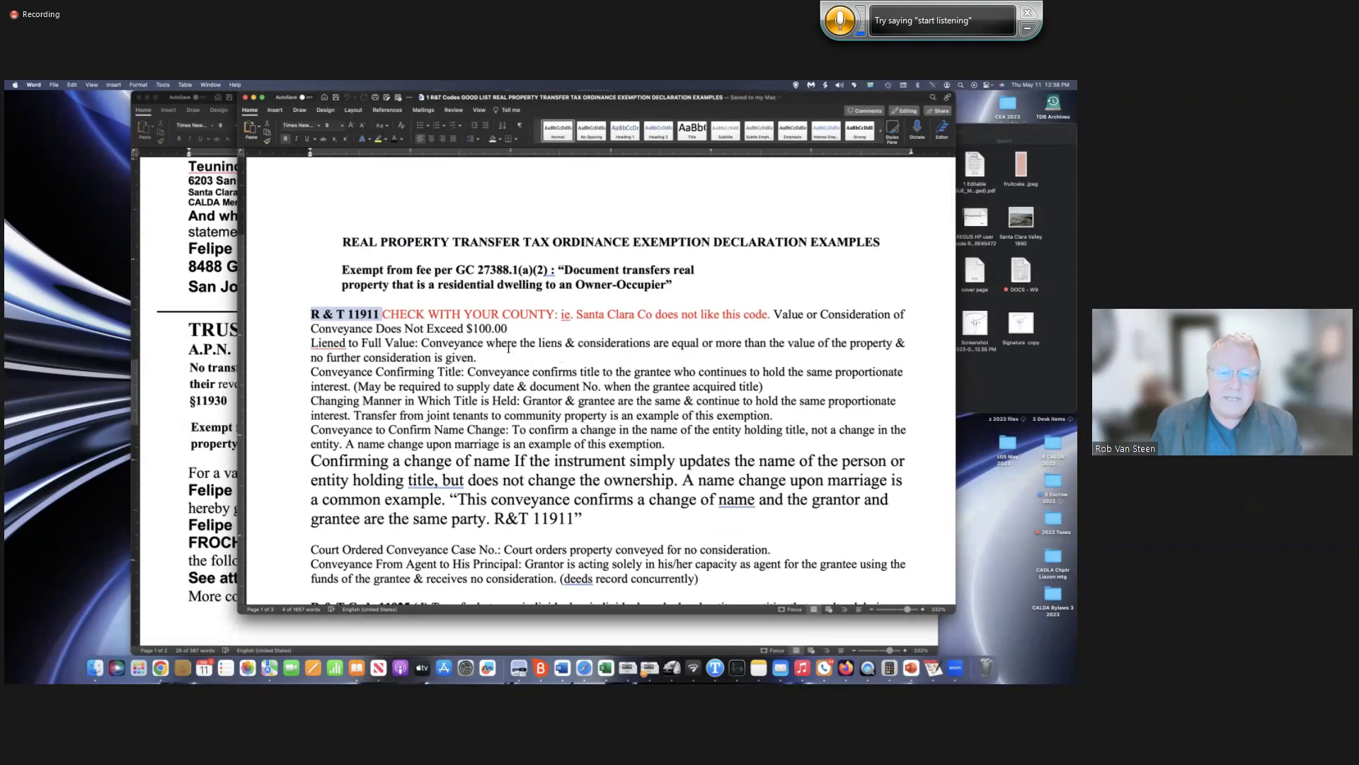
Read through the exemption examples for R & T Codes 11925 (d), 11927(a) and 11930, and highlight the COMBO parents-and-children paragraph.
scroll(507, 348, "down", 5)
scroll(507, 347, "down", 3)
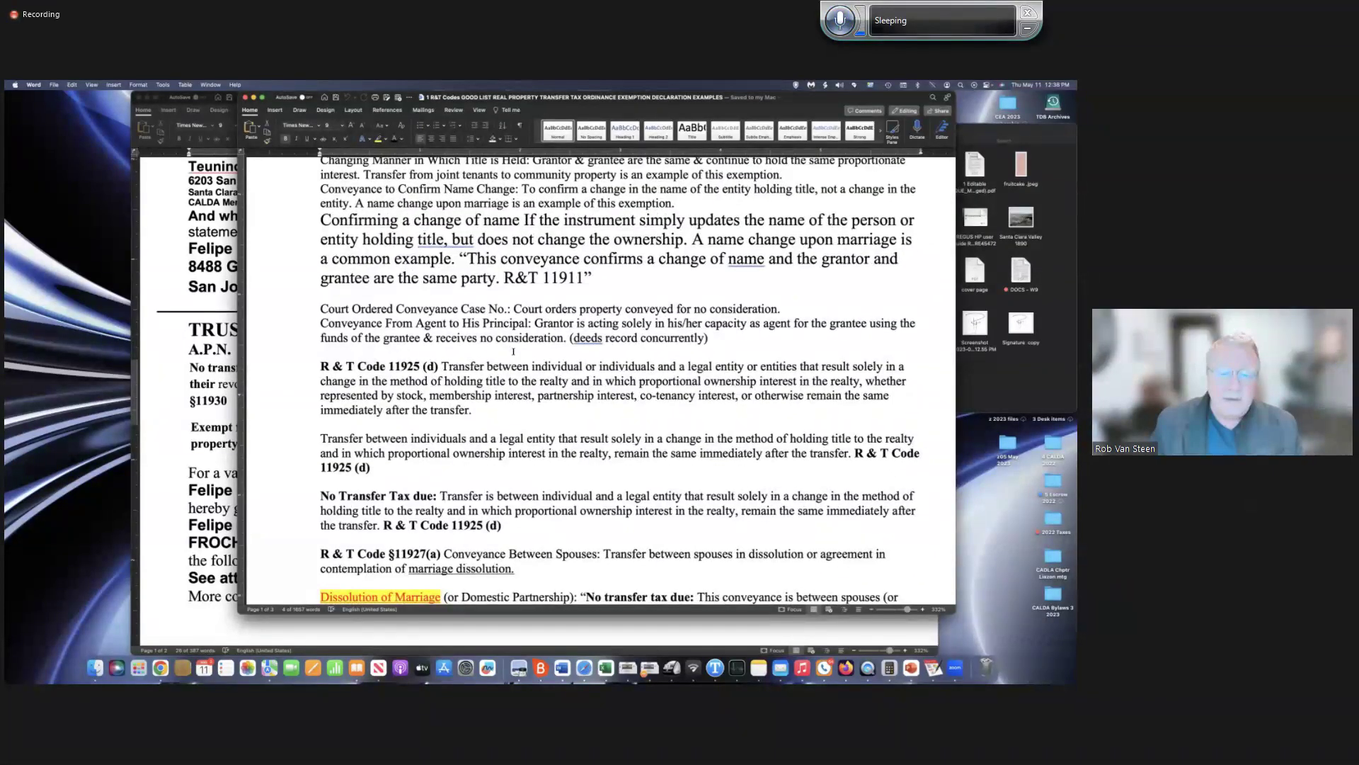
scroll(513, 351, "down", 1)
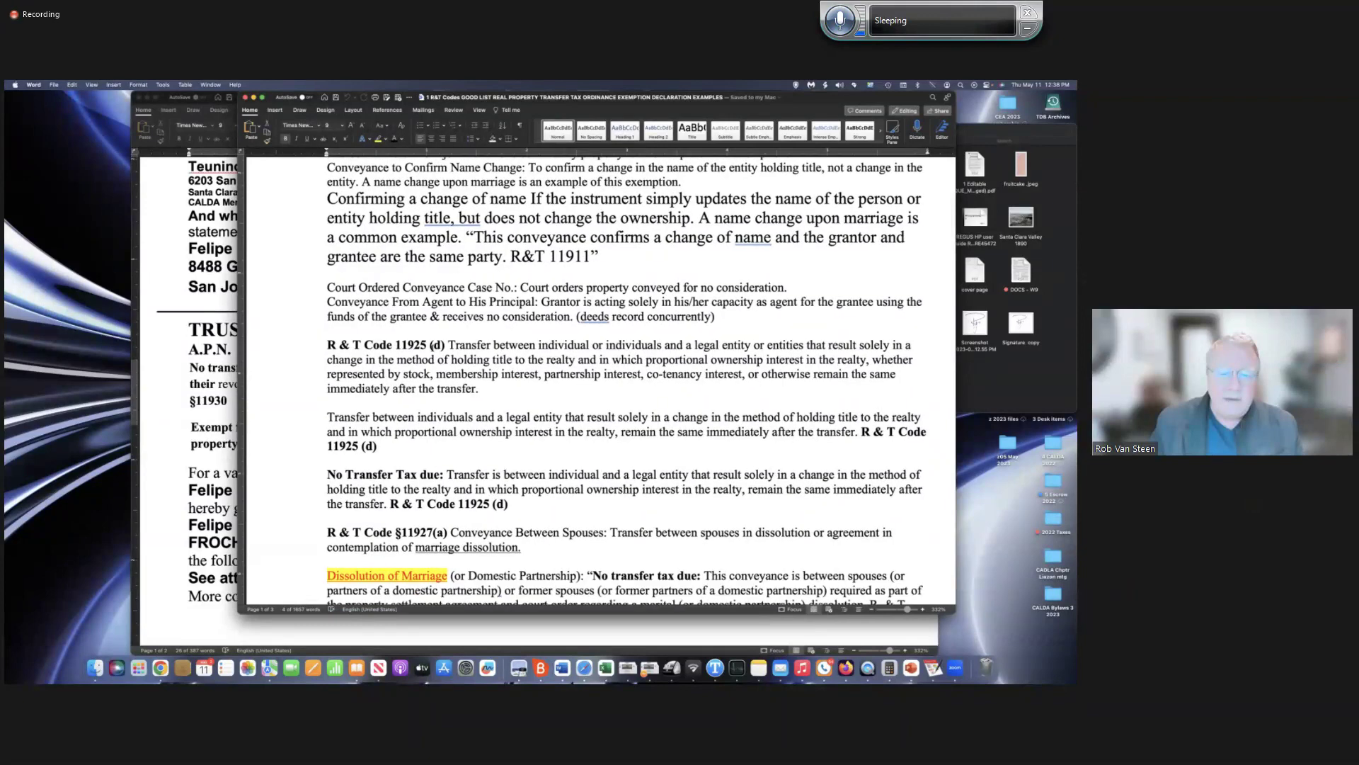
scroll(498, 357, "down", 1)
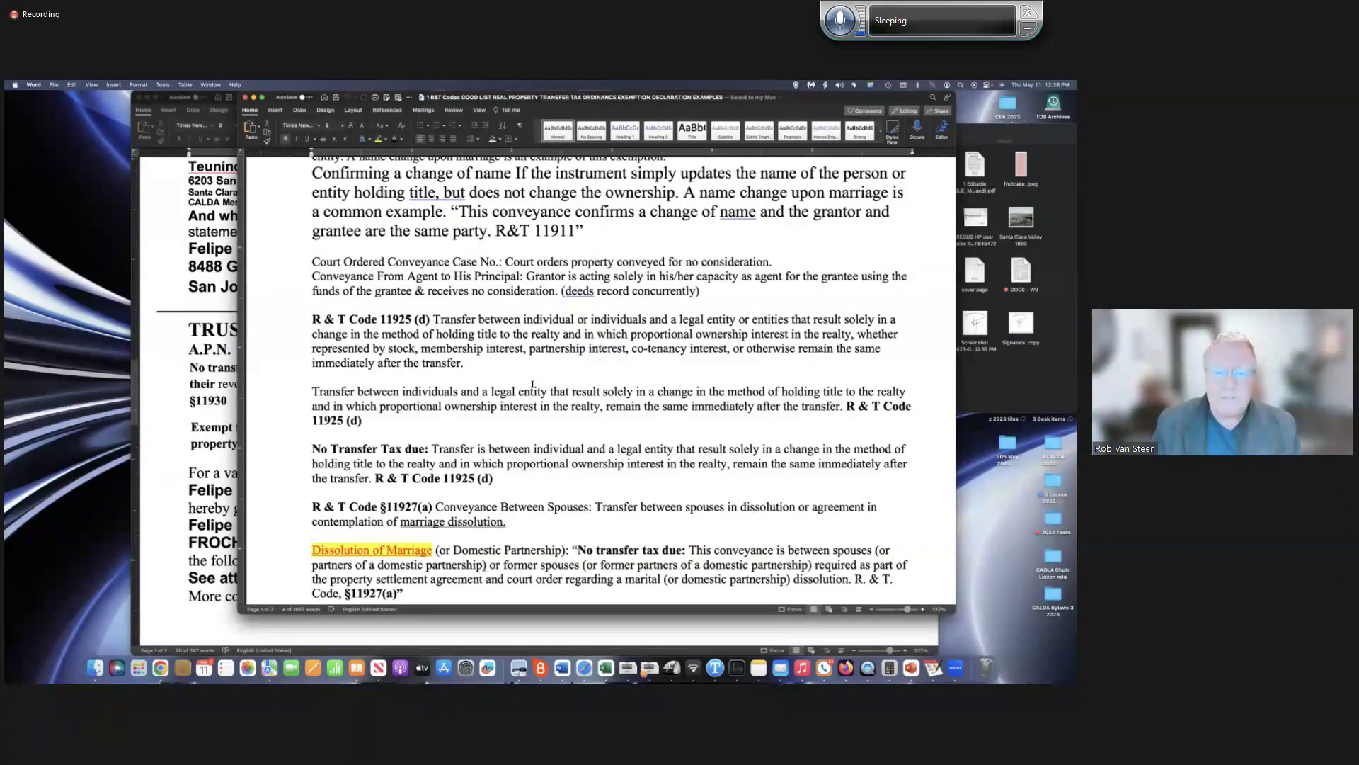
scroll(533, 384, "down", 1)
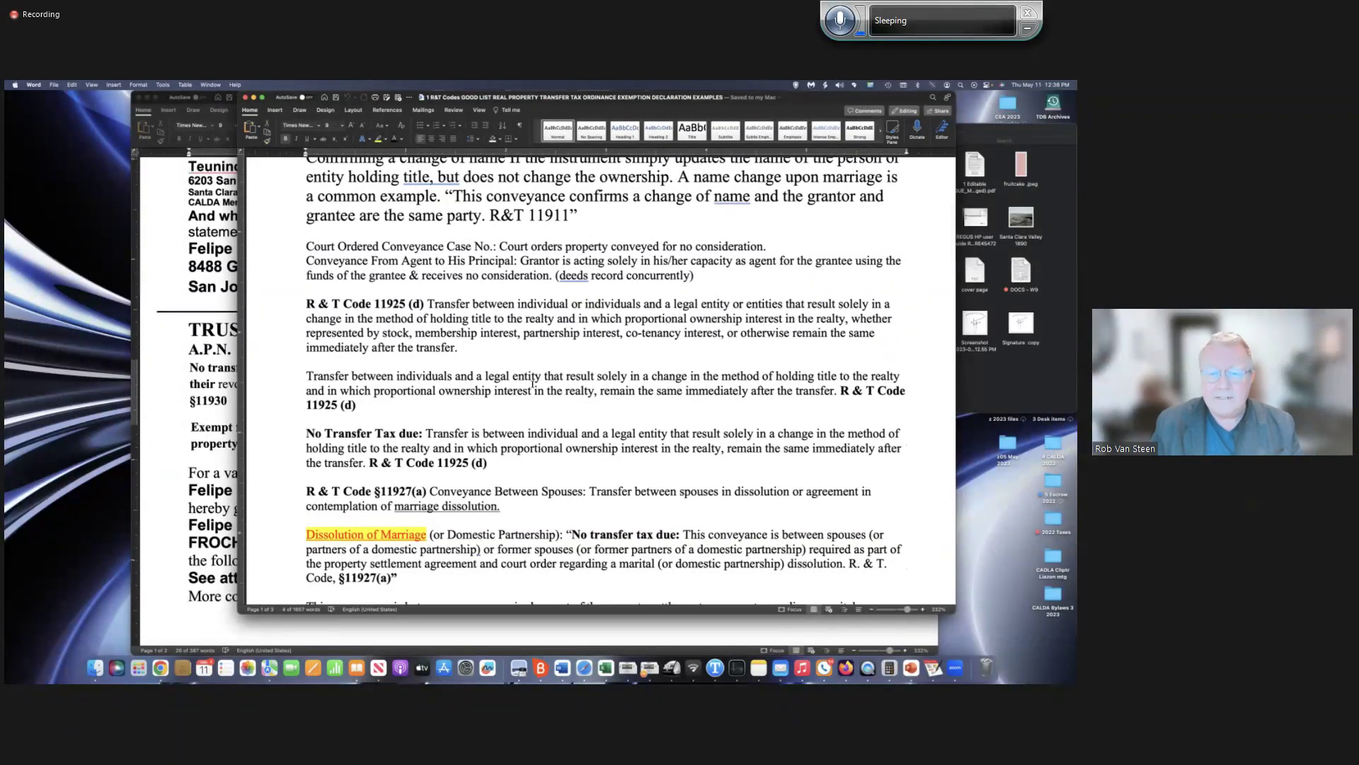
scroll(533, 385, "down", 2)
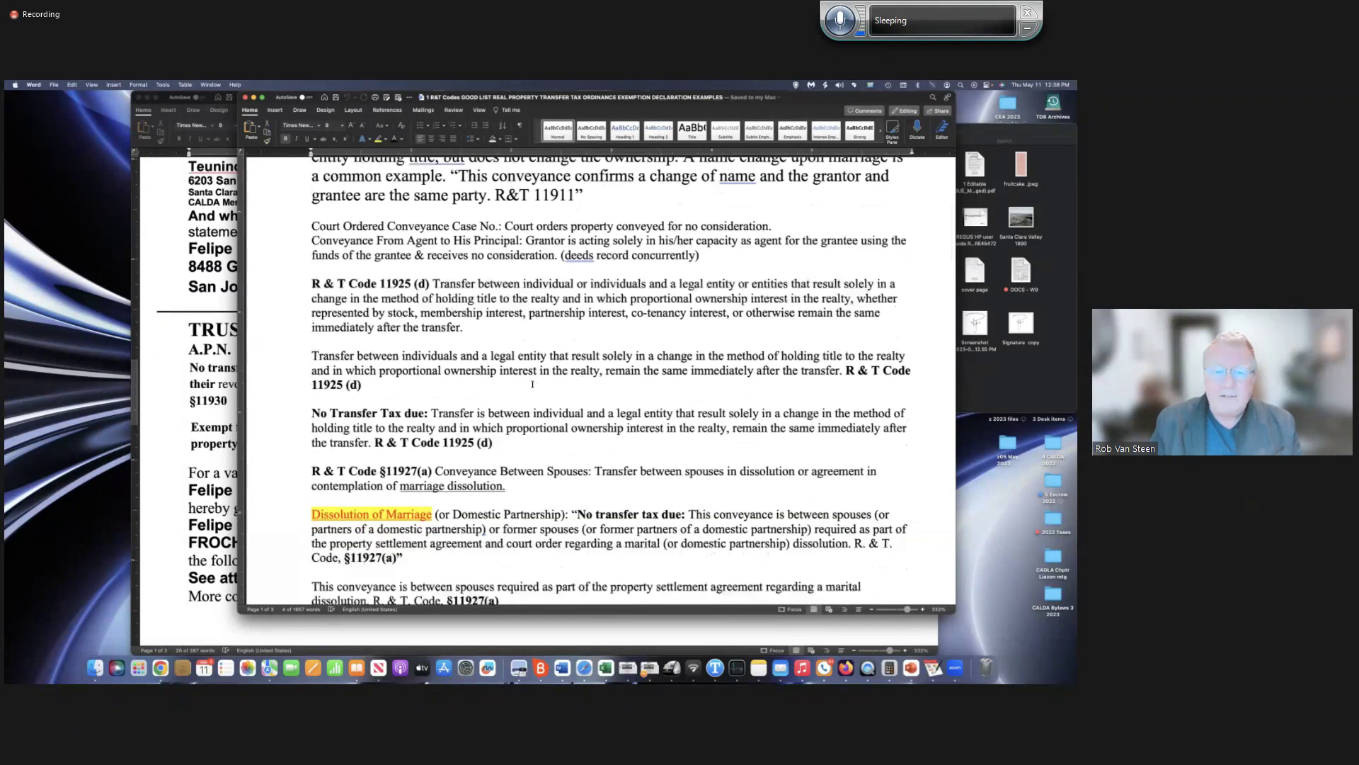
scroll(532, 384, "down", 10)
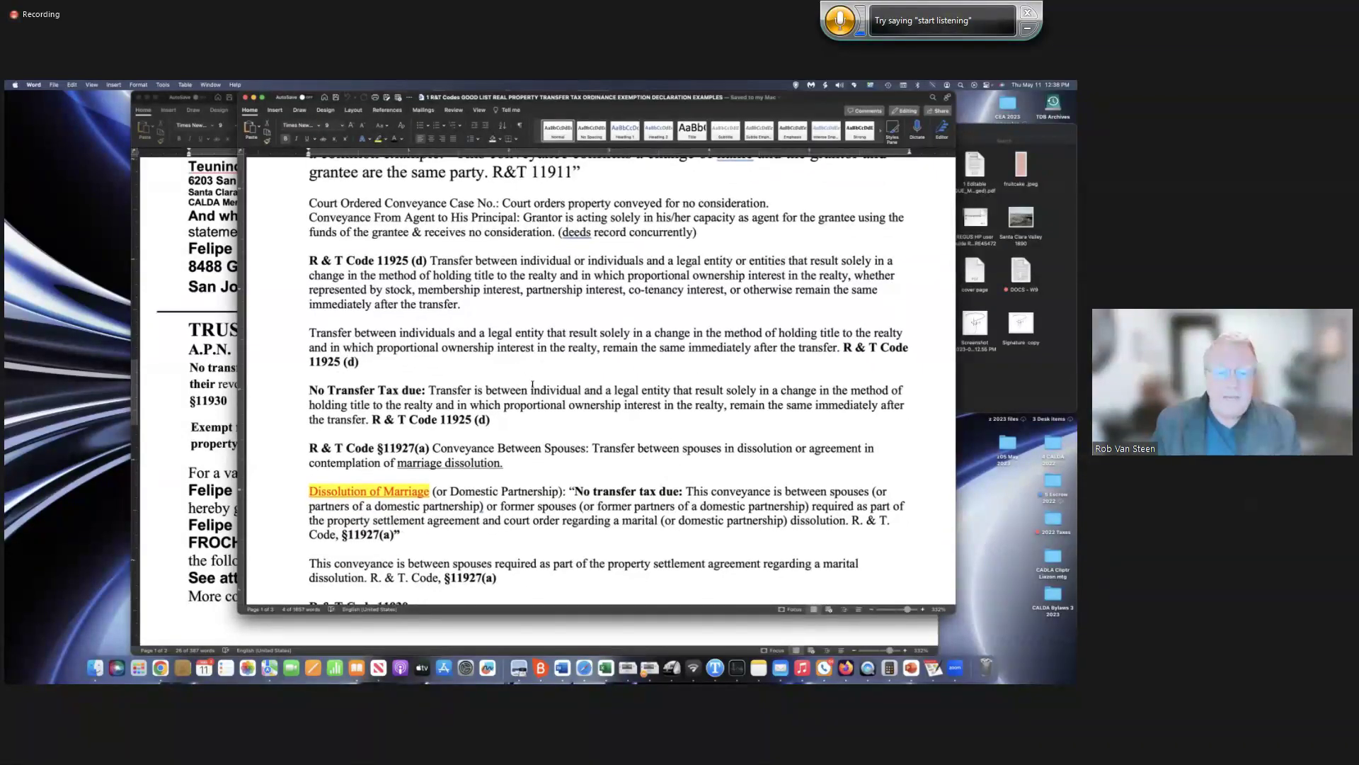
scroll(532, 385, "down", 12)
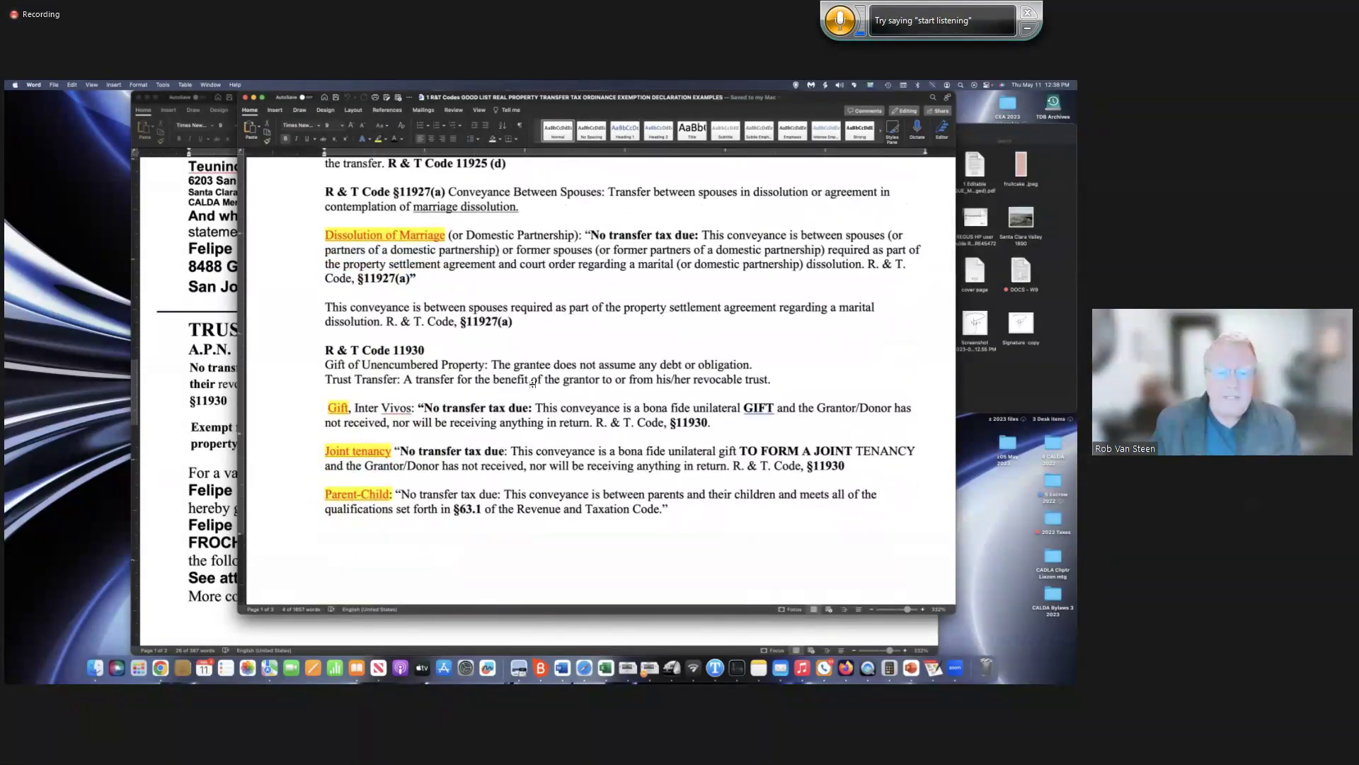
scroll(406, 438, "down", 4)
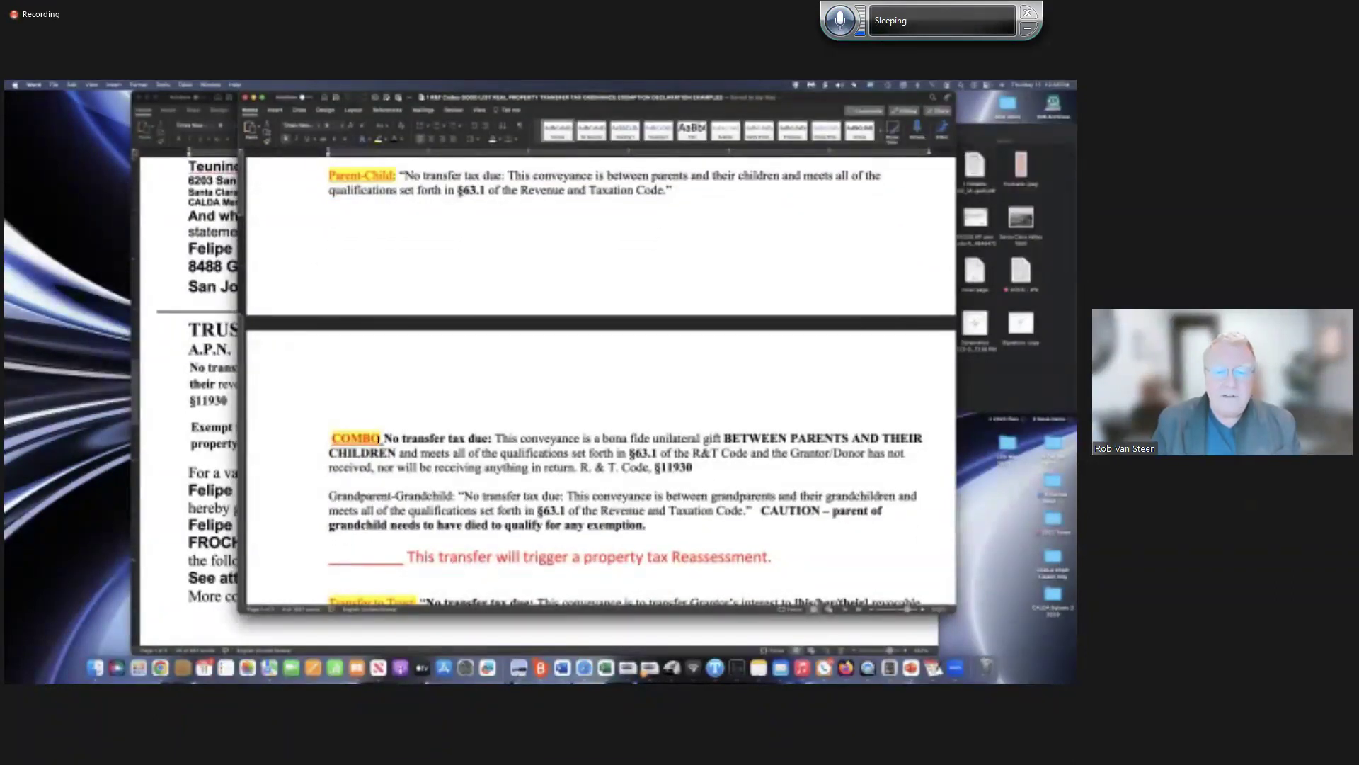
triple_click(539, 452)
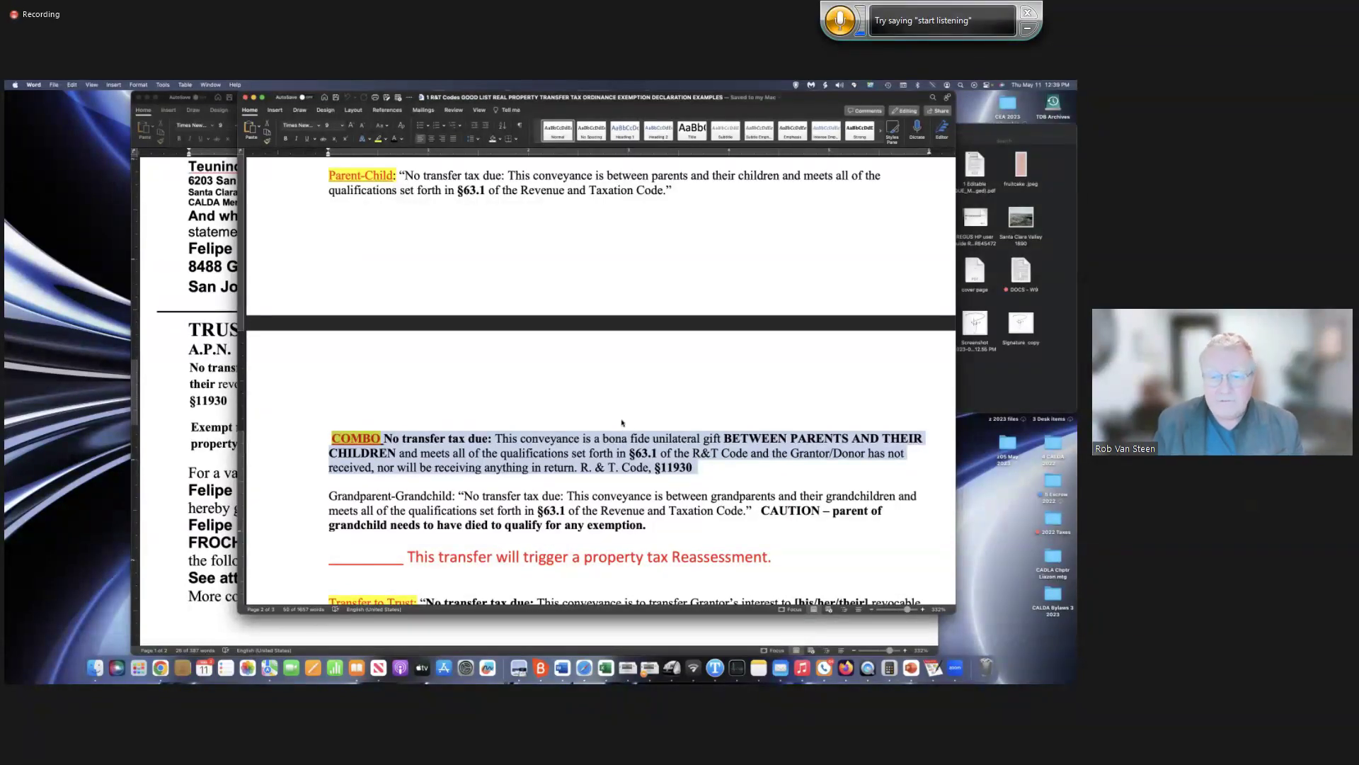
Return to the grant deed's no-transfer-tax statement, bring the reference material folder forward, and check the overview of open windows.
left_click(213, 368)
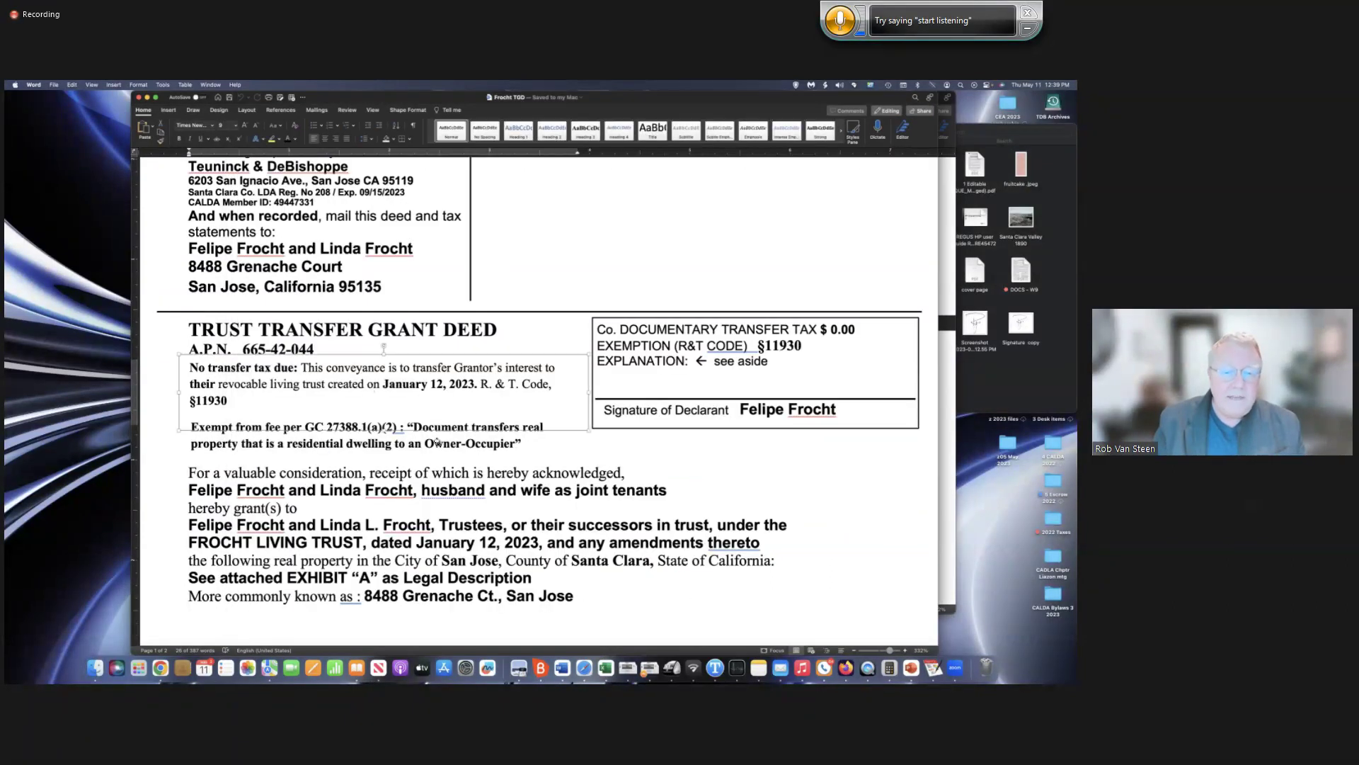
left_click(1025, 394)
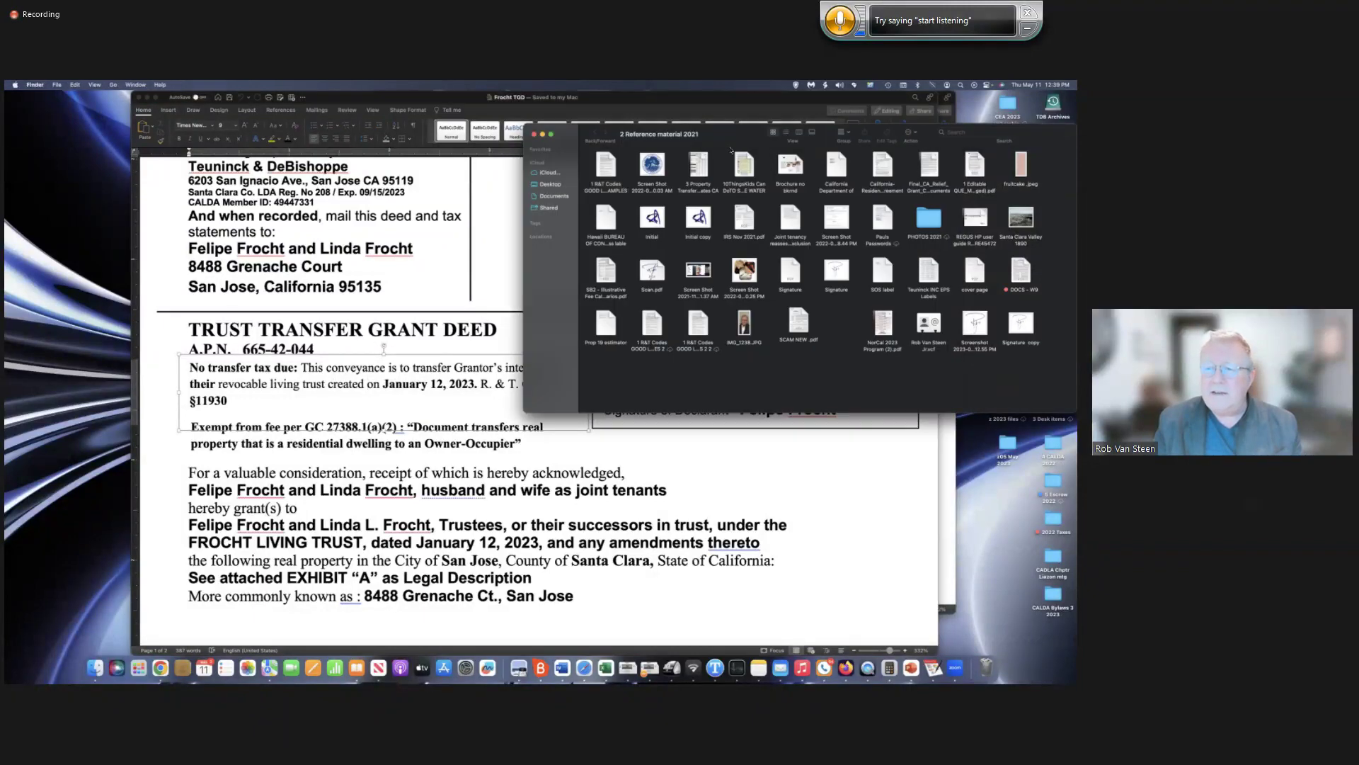
key("ctrl+Up")
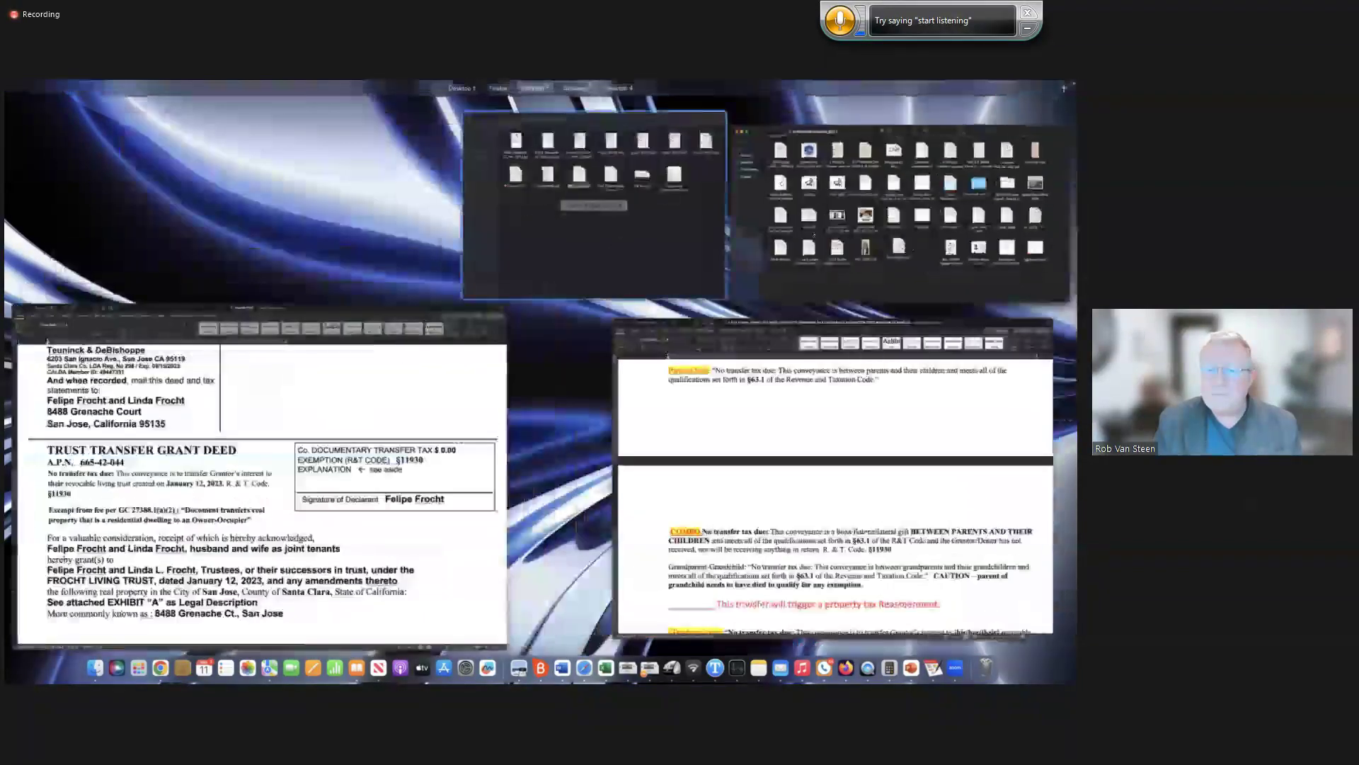
key("Escape")
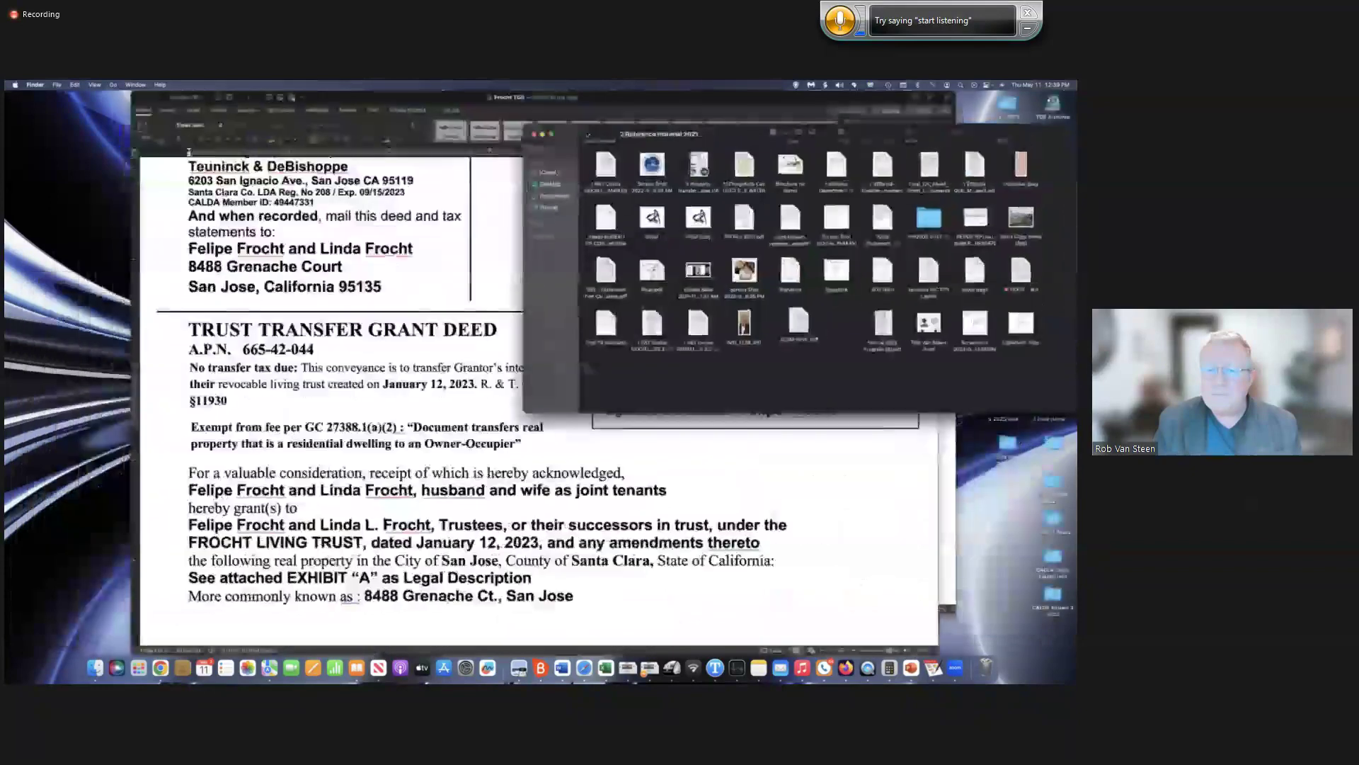
Close the reference material folder and the trust transfer grant deed, moving the client's folder window out of the way.
left_click(535, 134)
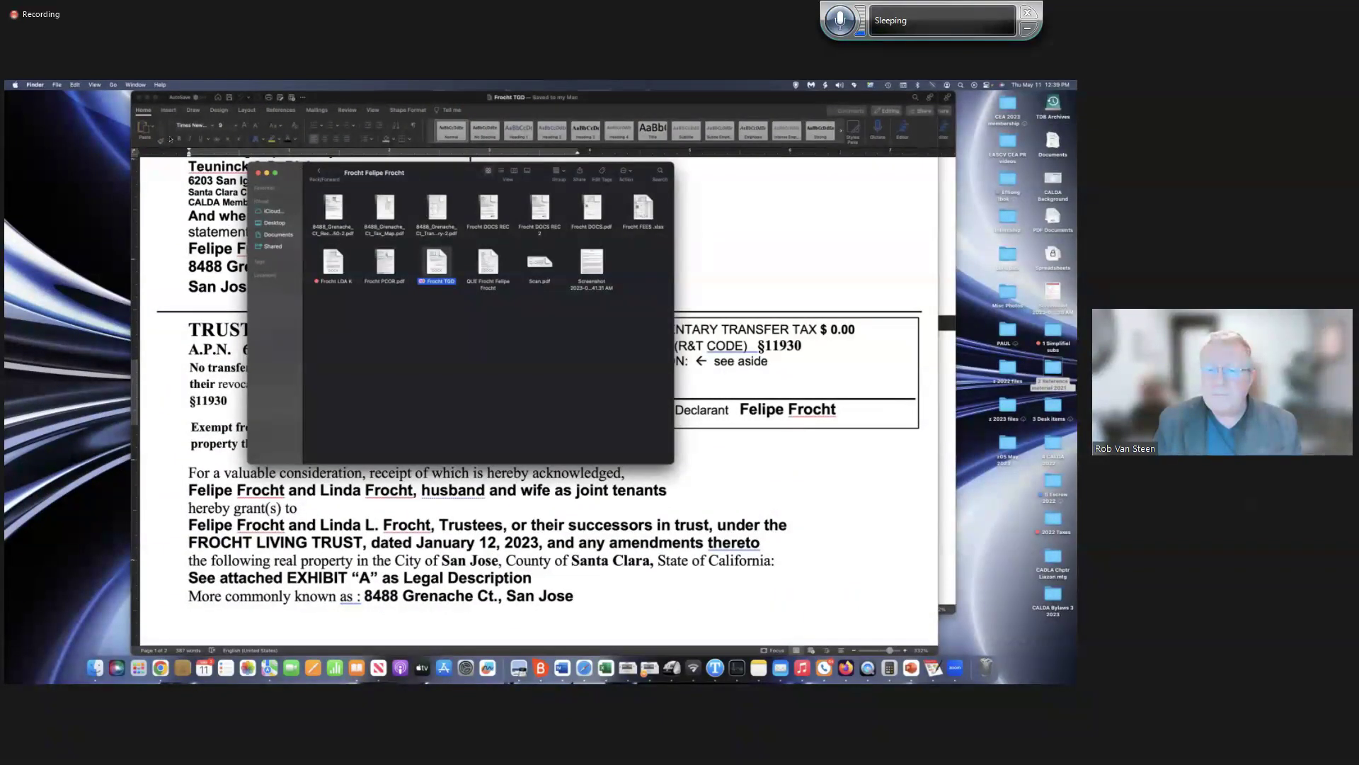
left_click_drag(474, 173, 790, 352)
left_click(663, 105)
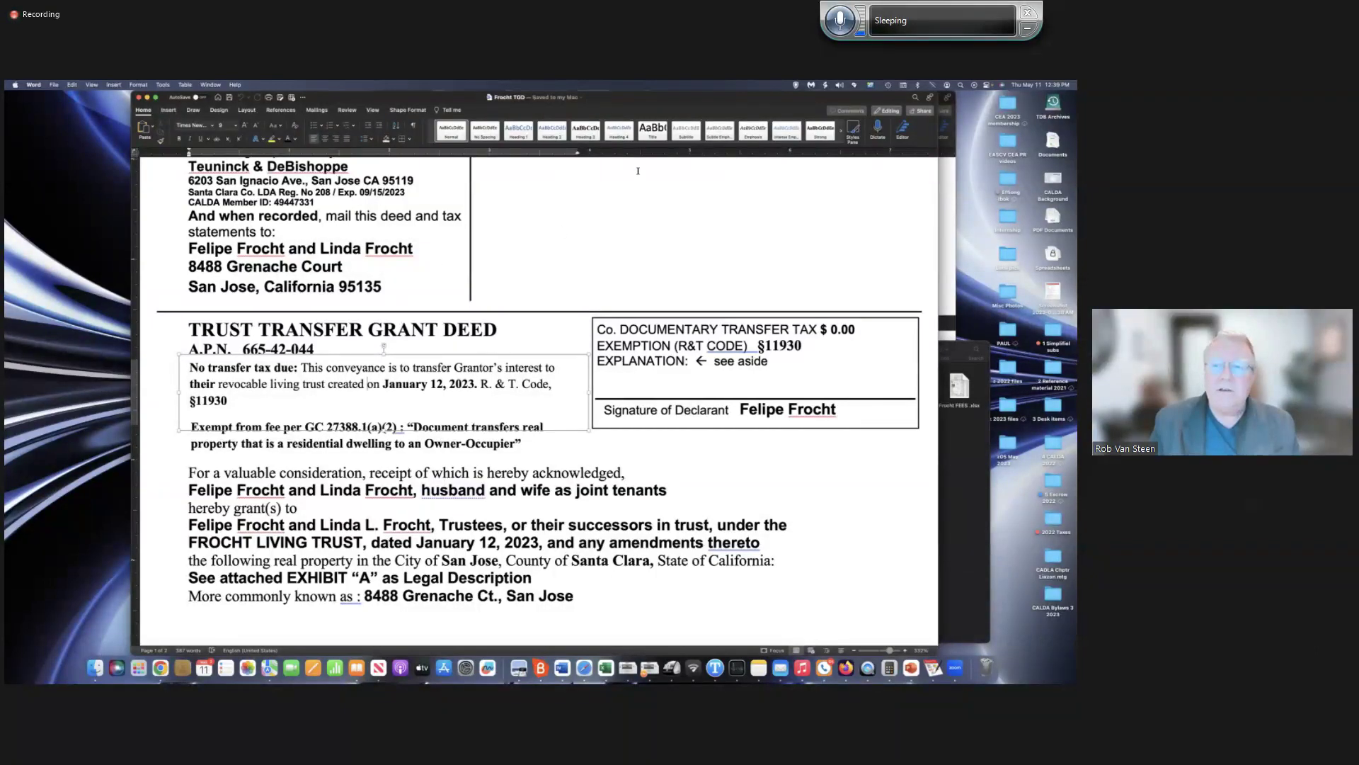
left_click_drag(140, 99, 140, 149)
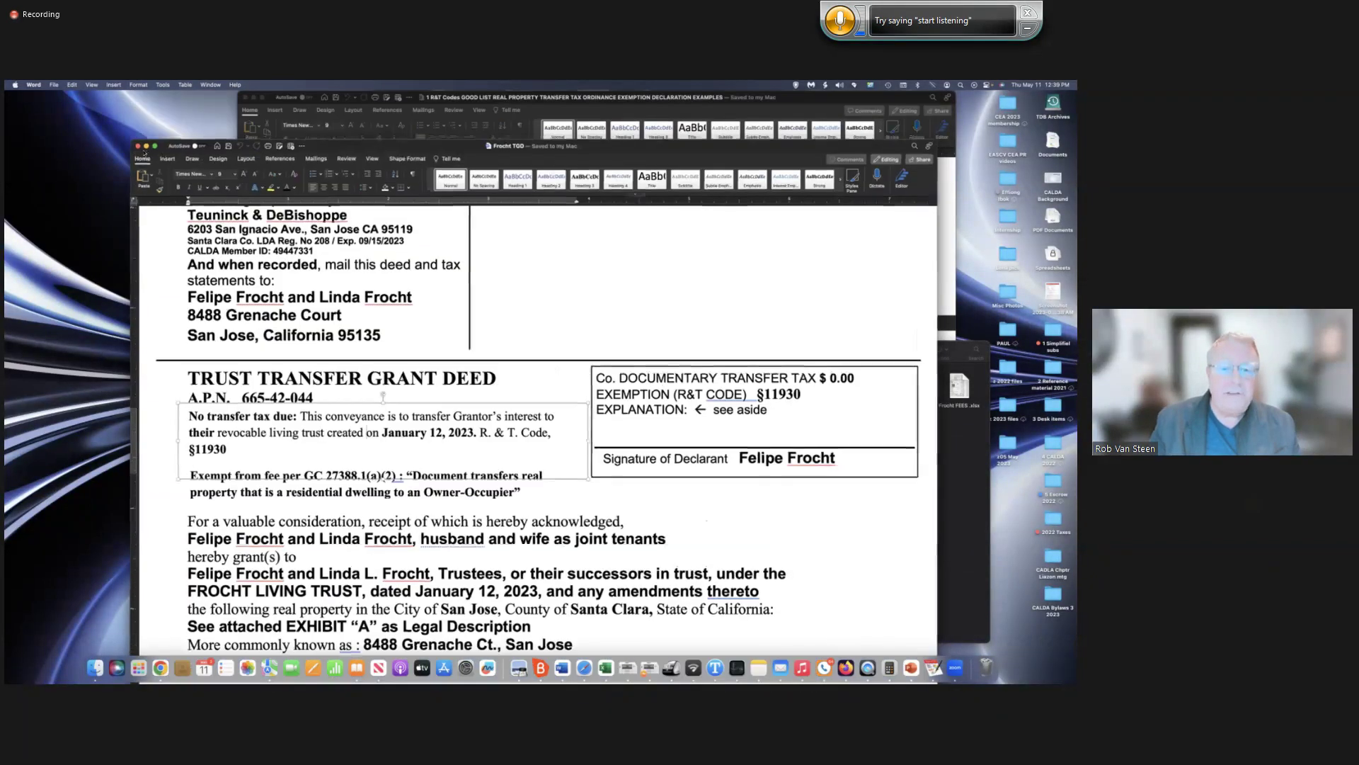
left_click(139, 146)
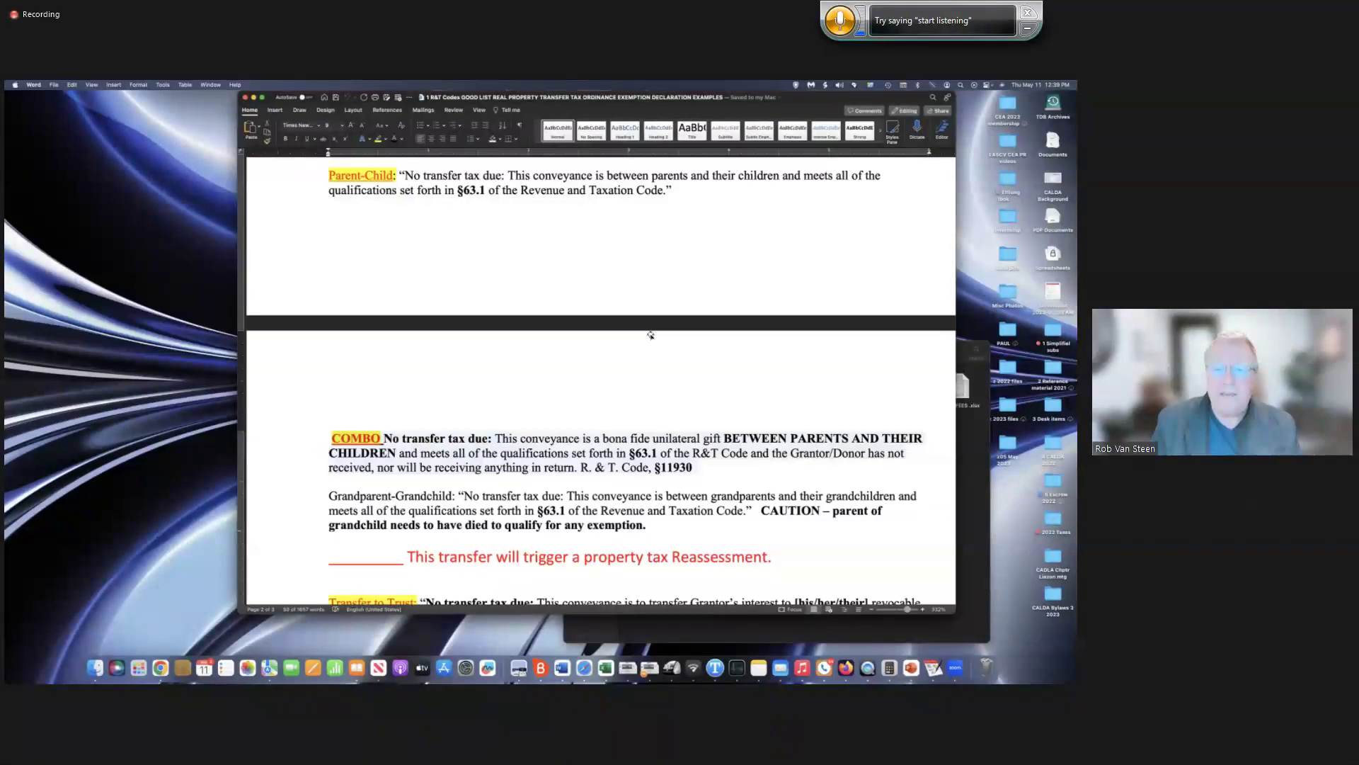
Return to the start of the transfer tax exemption declaration examples, then put the document away.
scroll(650, 335, "up", 15)
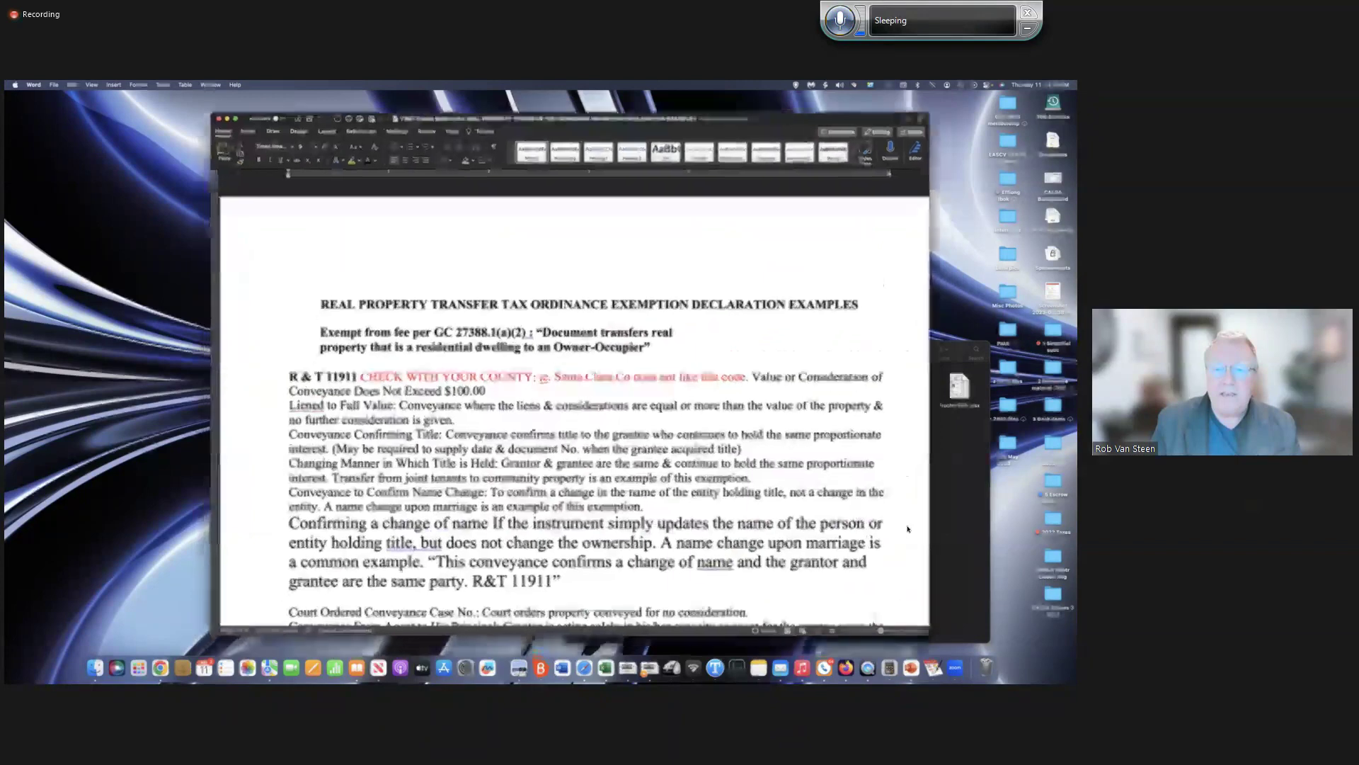
left_click(933, 551)
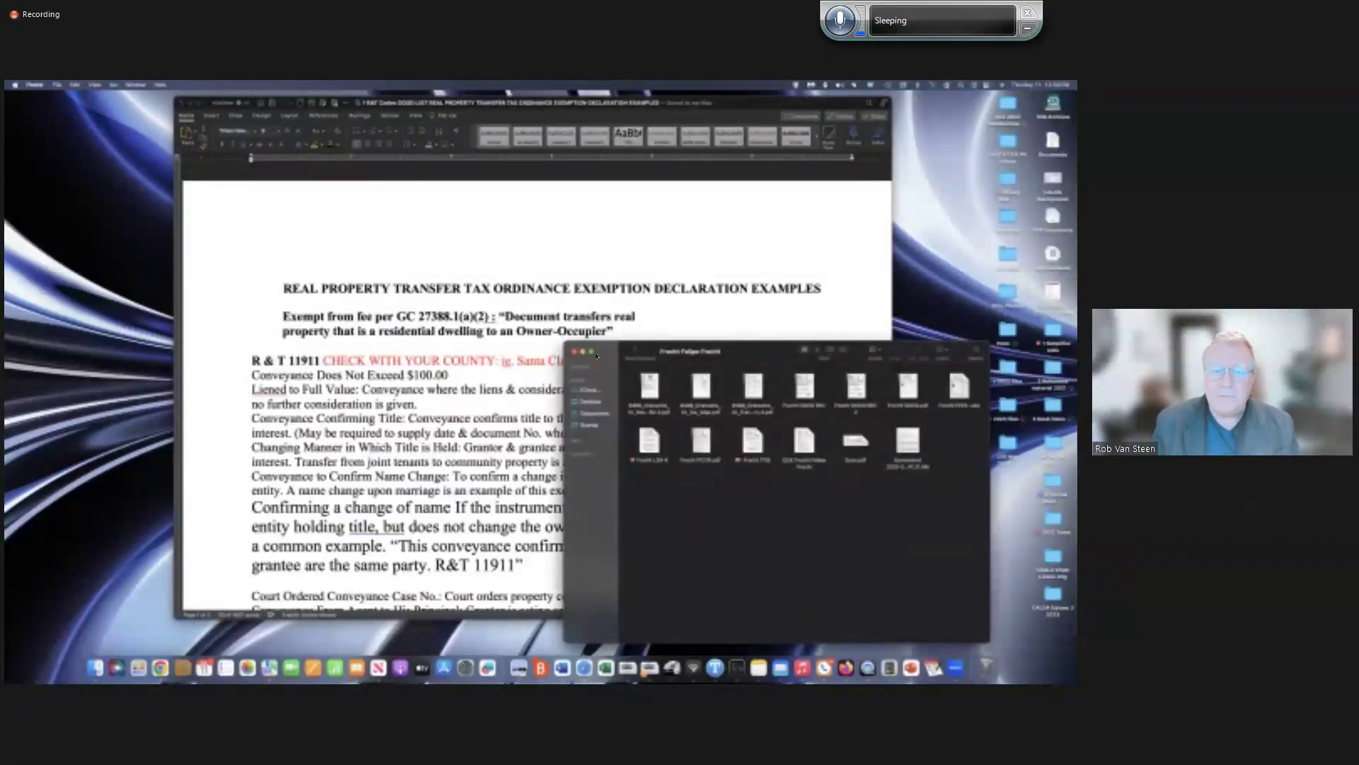
left_click_drag(732, 119, 727, 152)
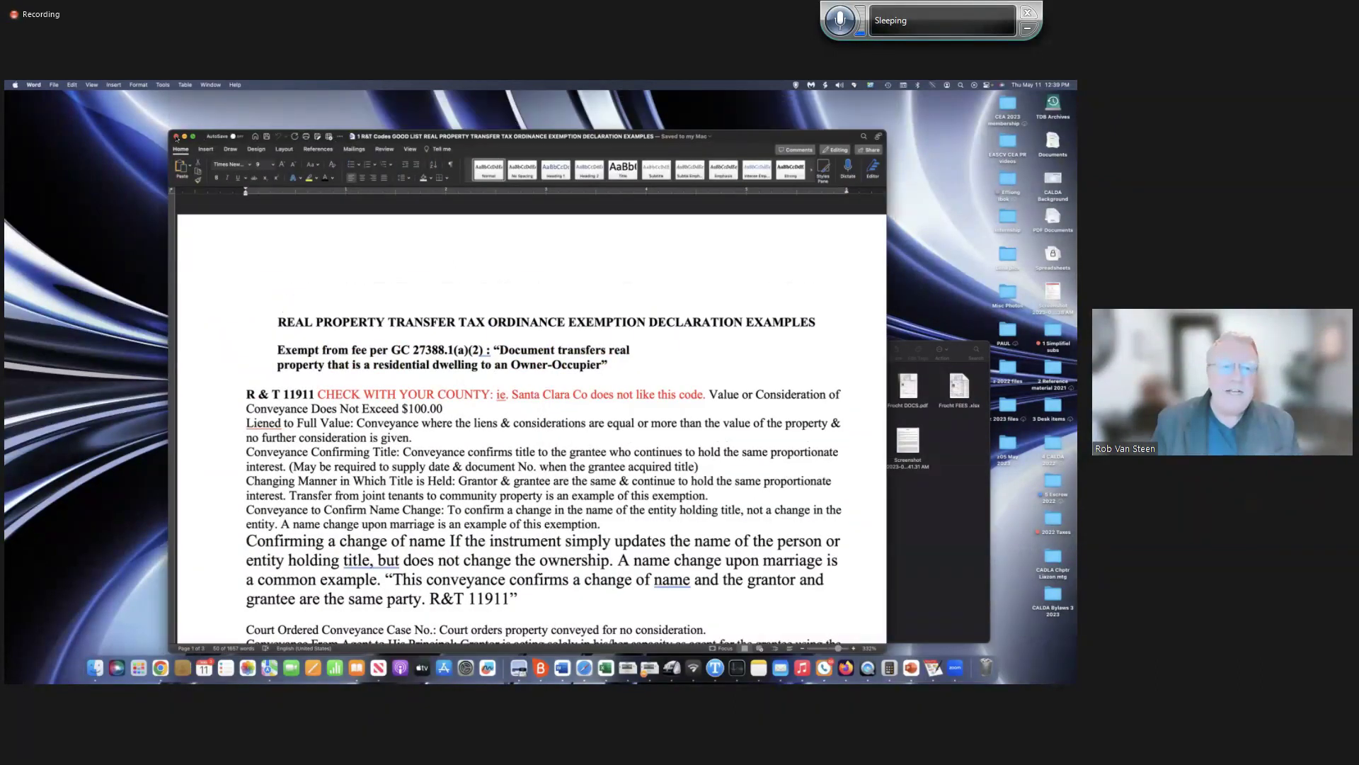
key("super+h")
Go back from the client's folder to the "z05 May 2023" folder and reposition its window over the desktop.
left_click_drag(632, 350, 530, 174)
key("super+bracketleft")
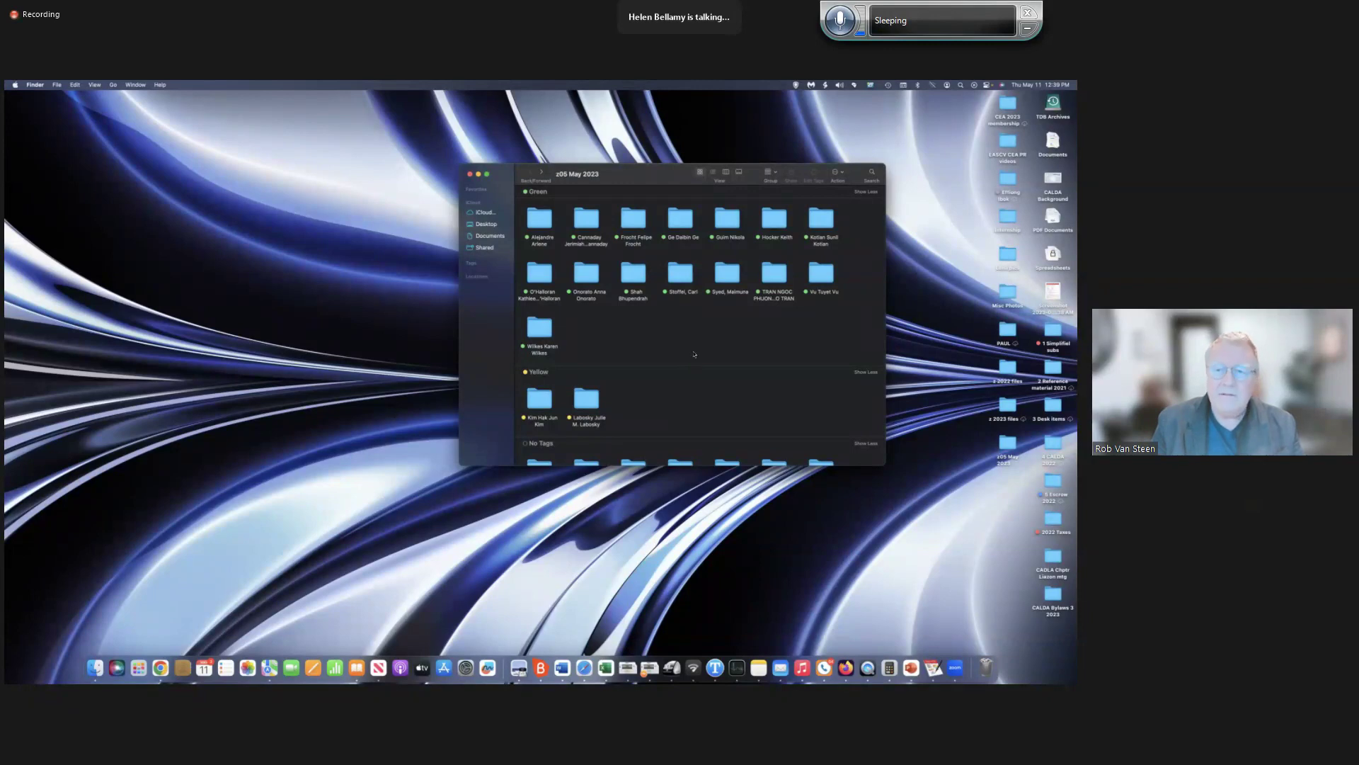
left_click_drag(637, 172, 474, 199)
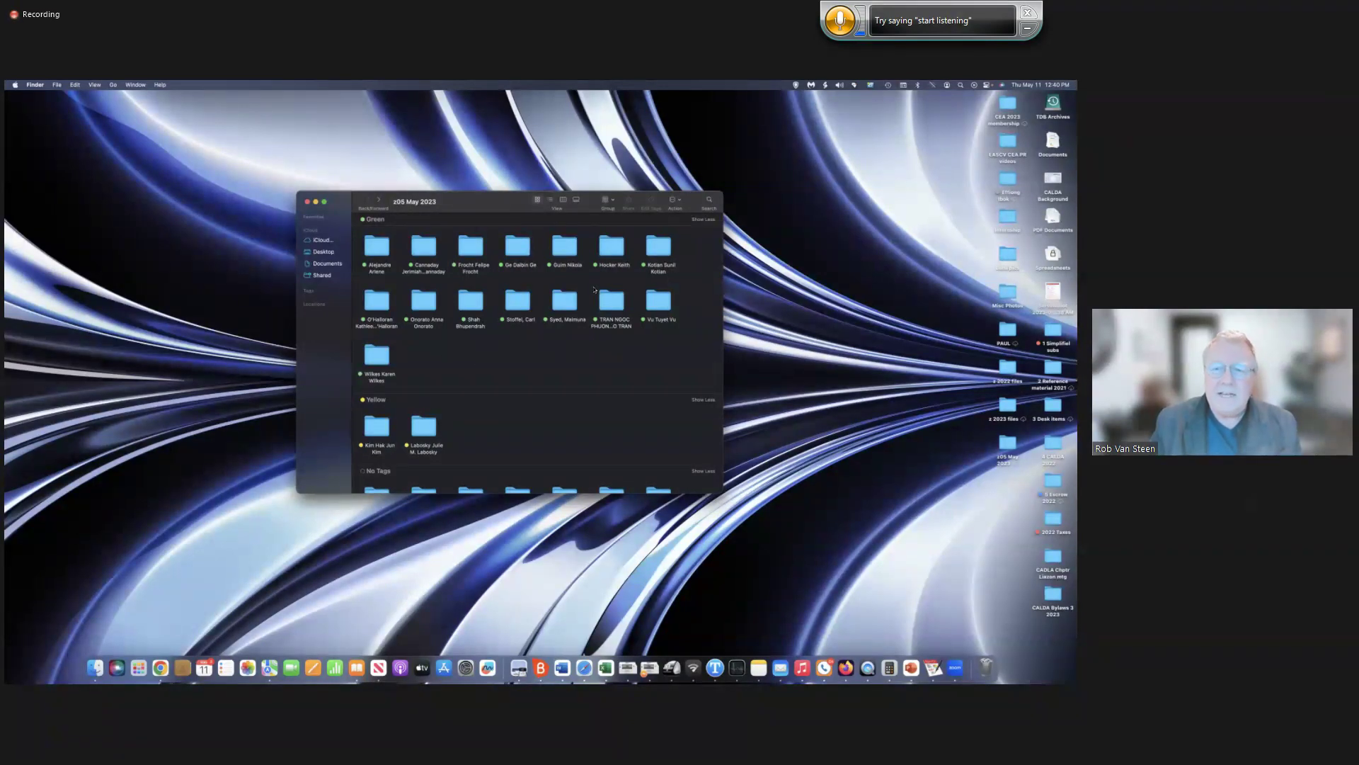
Open the green-tagged client folder for the Trizan Properties LLC matter and widen its window to show more files per row.
double_click(658, 303)
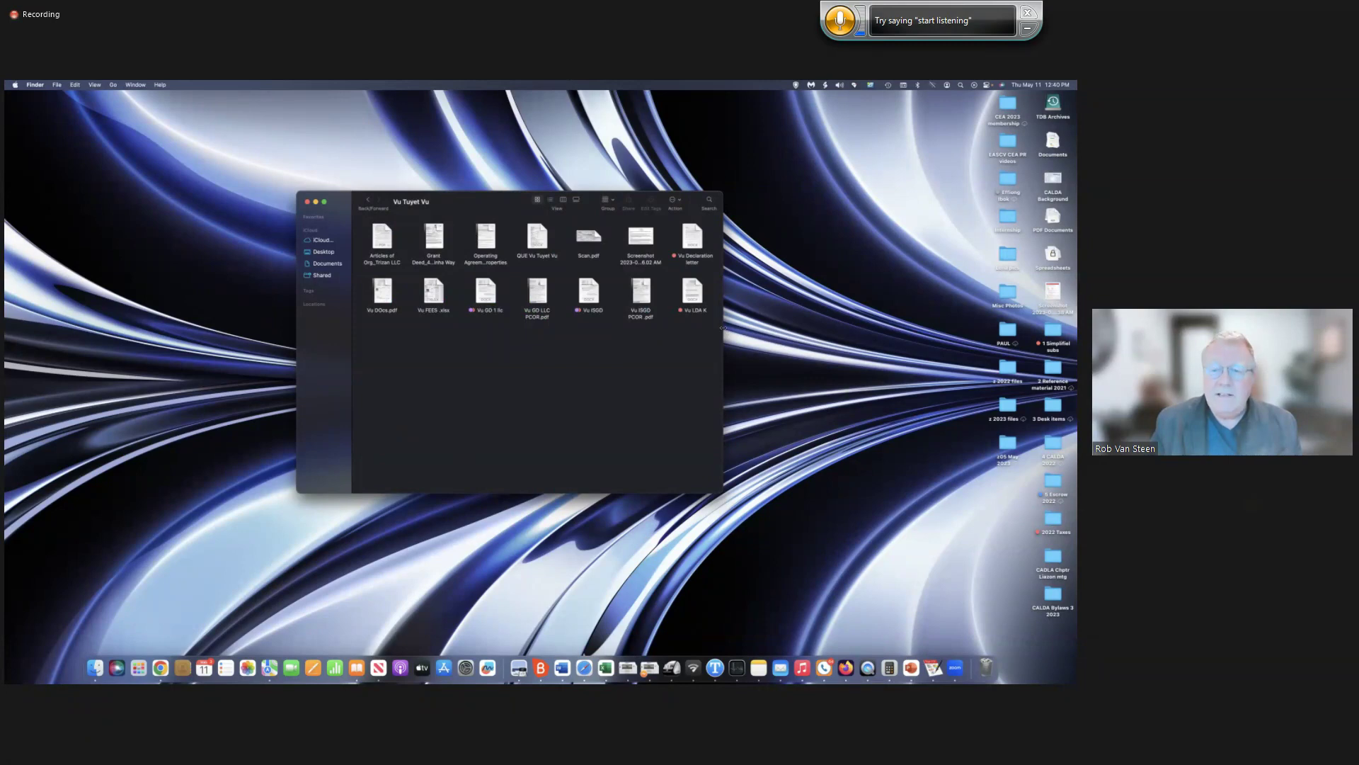
left_click_drag(723, 339, 875, 340)
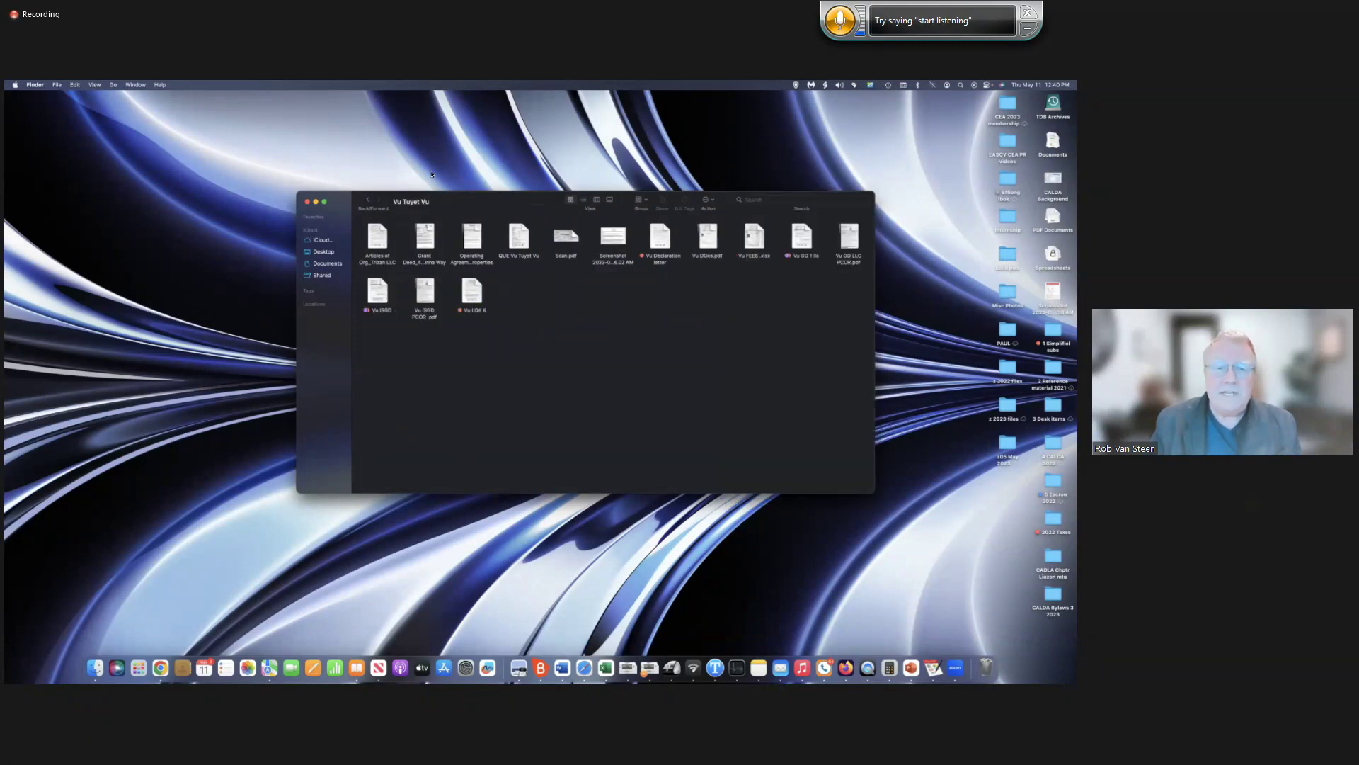
left_click_drag(559, 199, 429, 163)
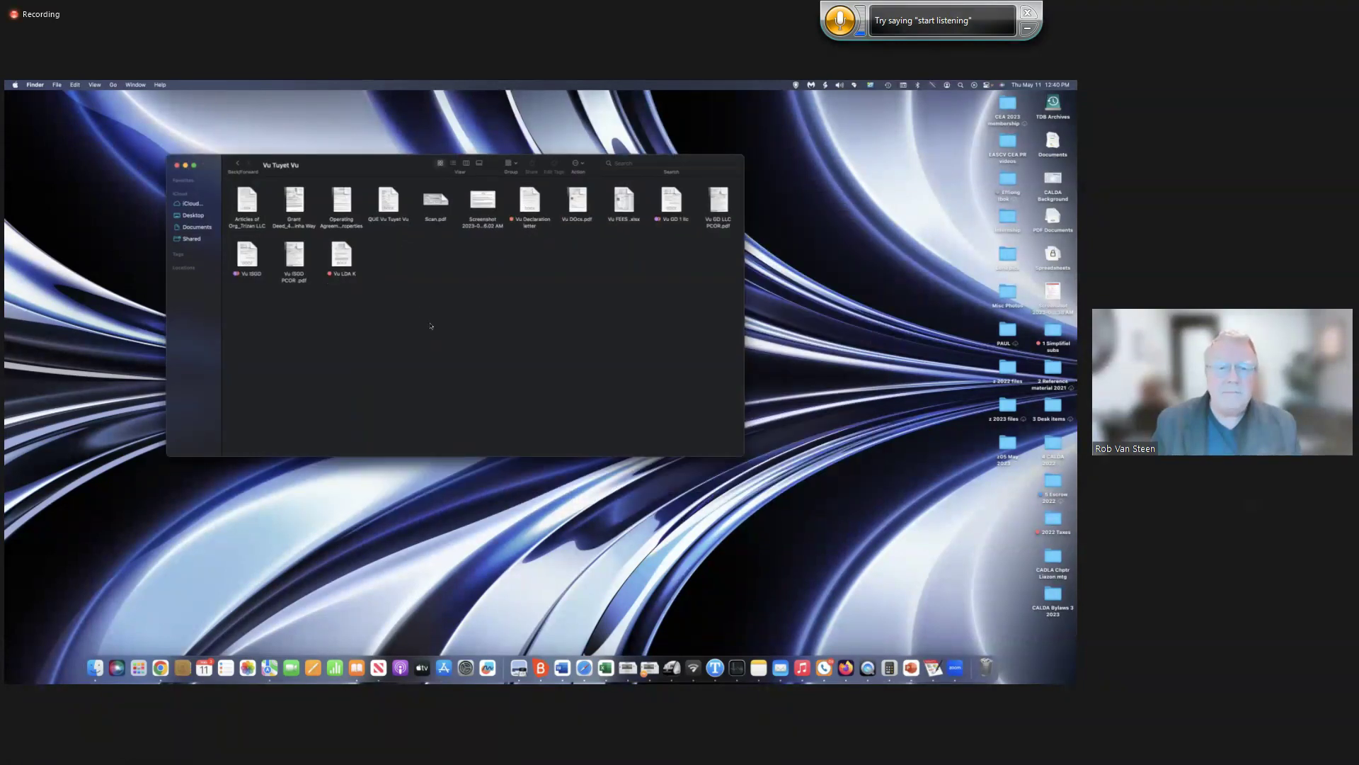
Open the client's QUE questionnaire, review its property, title and interspousal transfer answers, and close it.
double_click(388, 198)
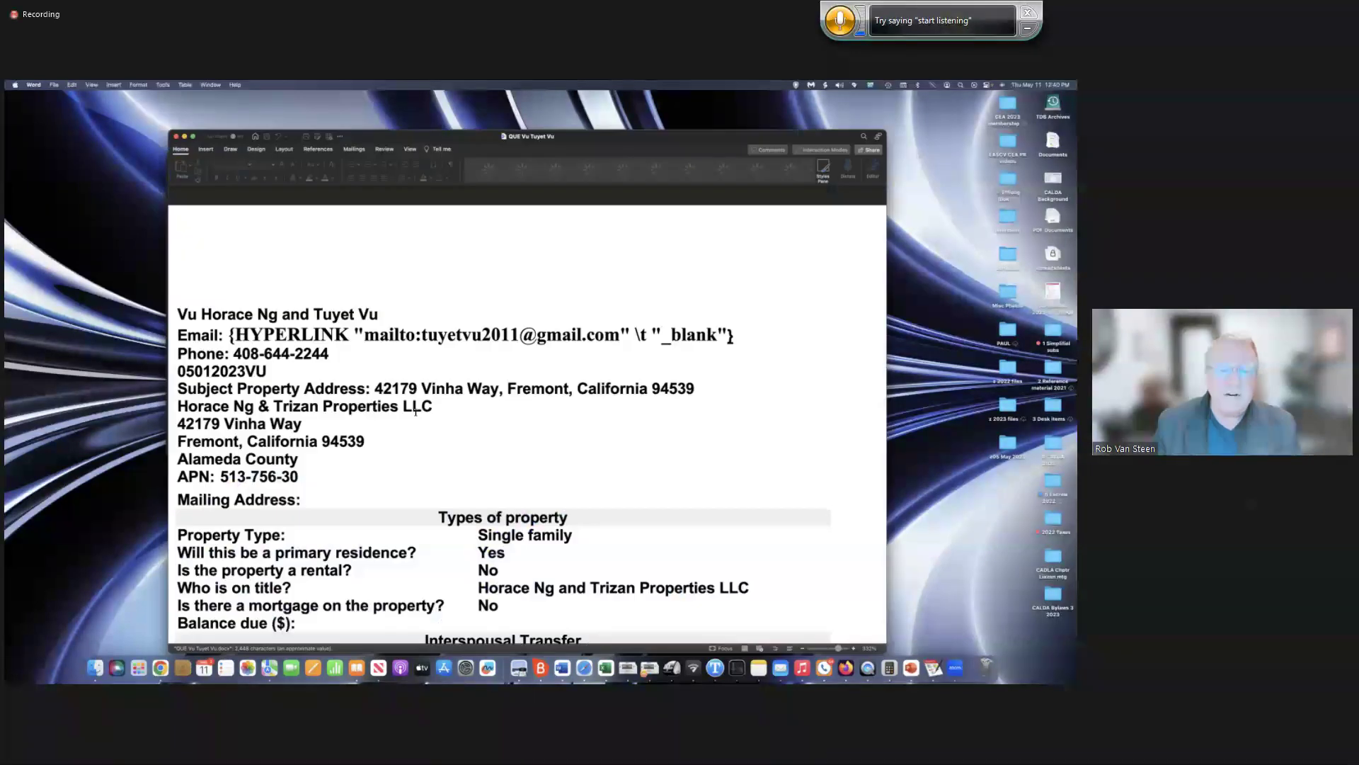
scroll(415, 412, "down", 3)
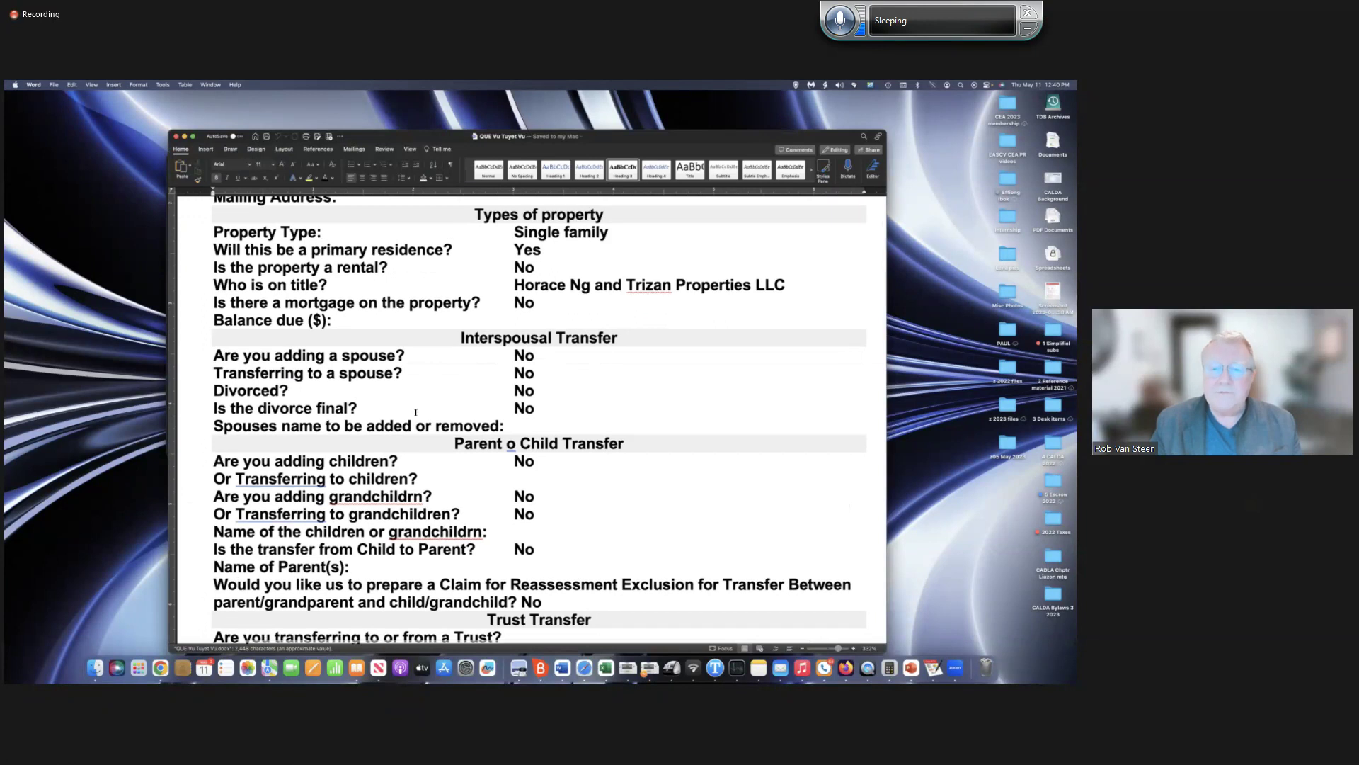
scroll(416, 412, "up", 2)
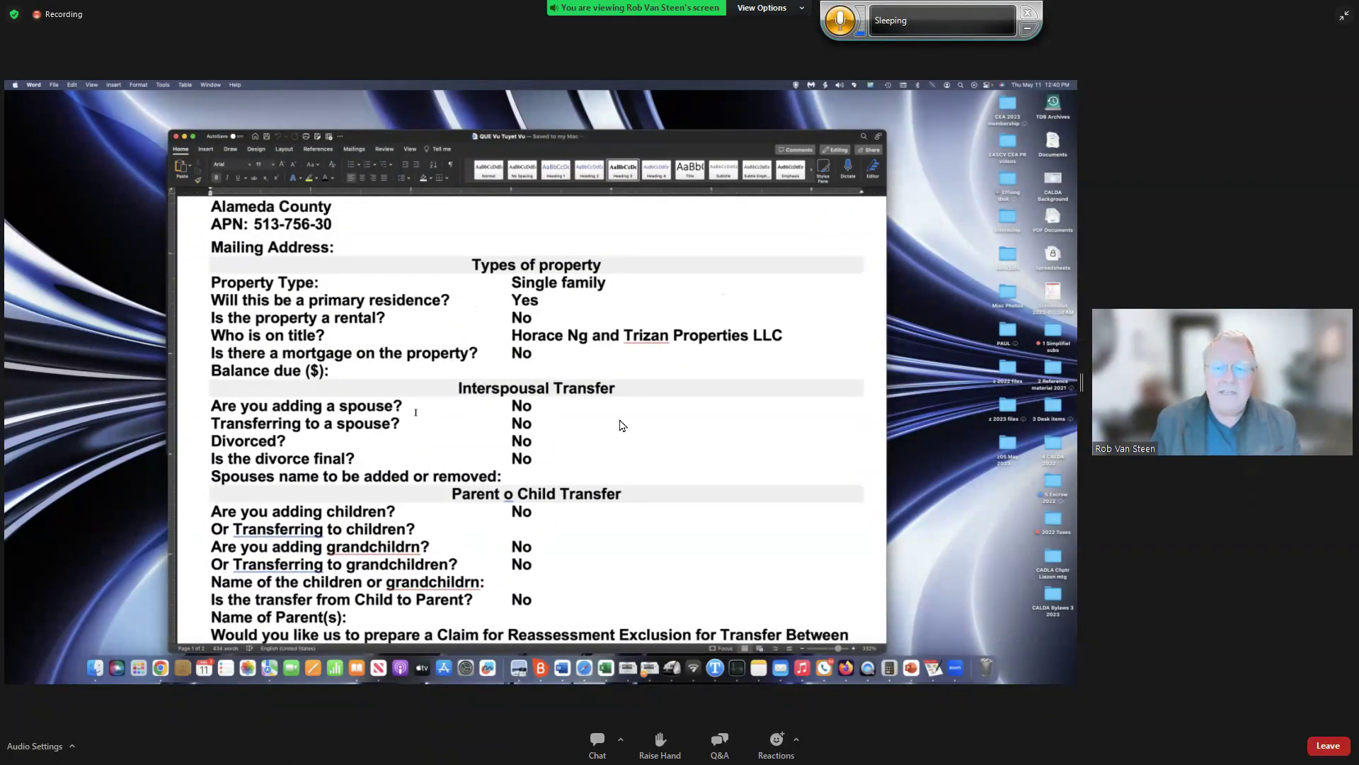
scroll(415, 412, "down", 2)
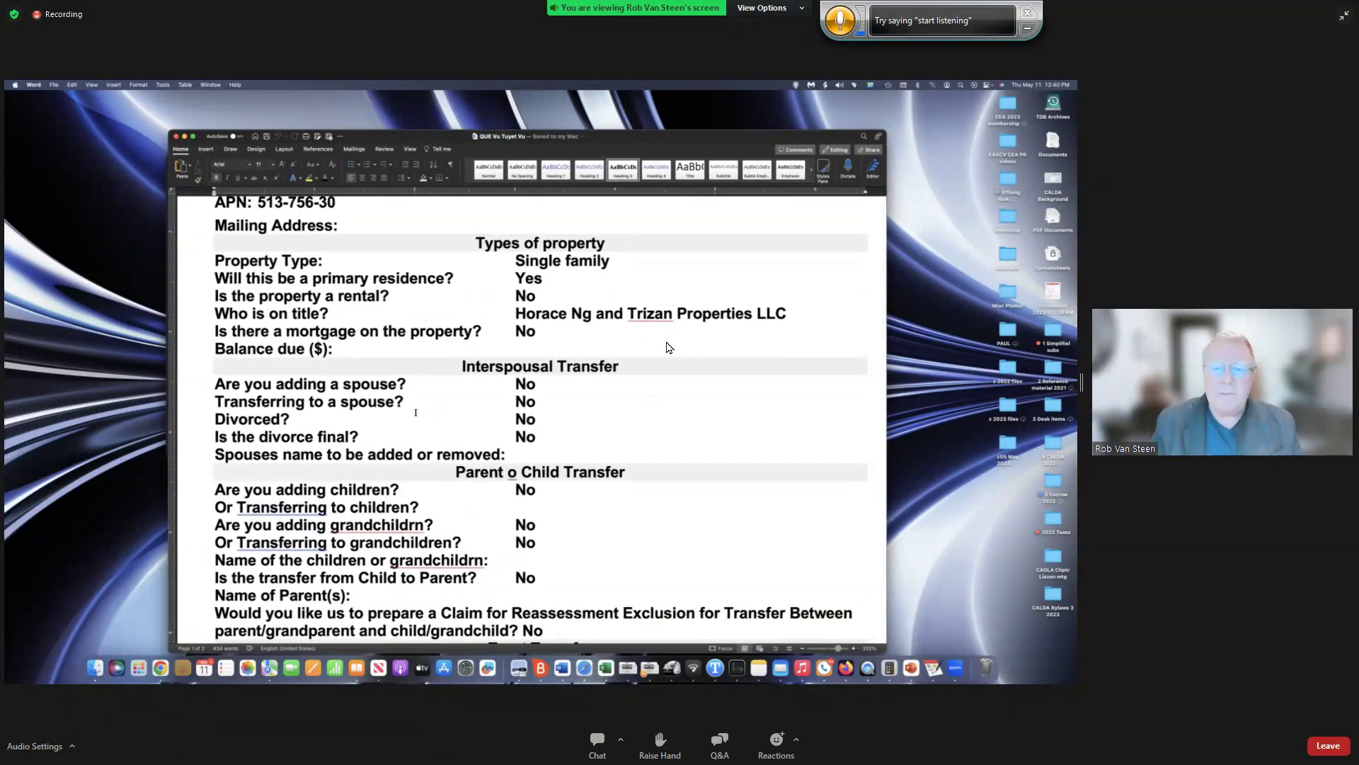
scroll(672, 343, "up", 5)
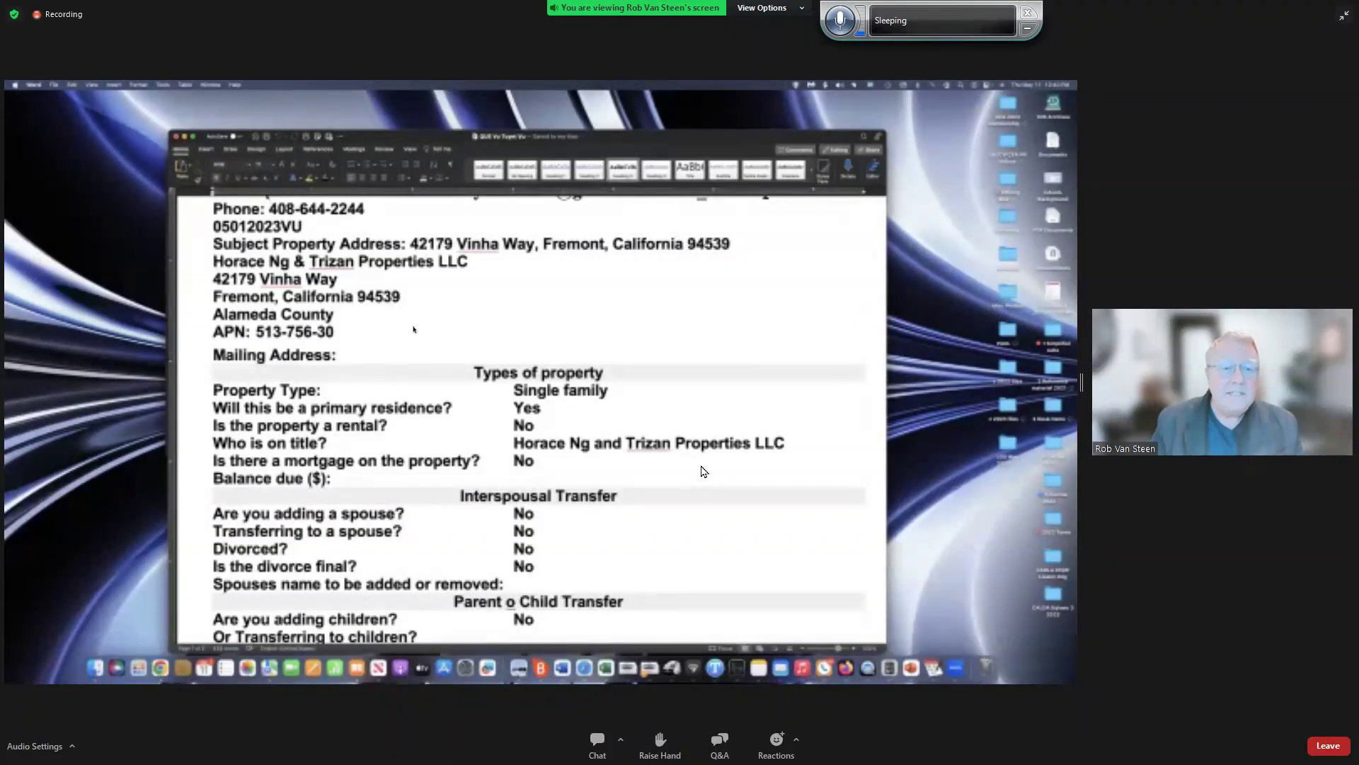
left_click(175, 136)
Bring up the client's grant deeds, save the LLC grant deed, and highlight its "ALL OF ITS INTEREST IN SUBJECT PROPERTY" wording.
left_click(290, 199)
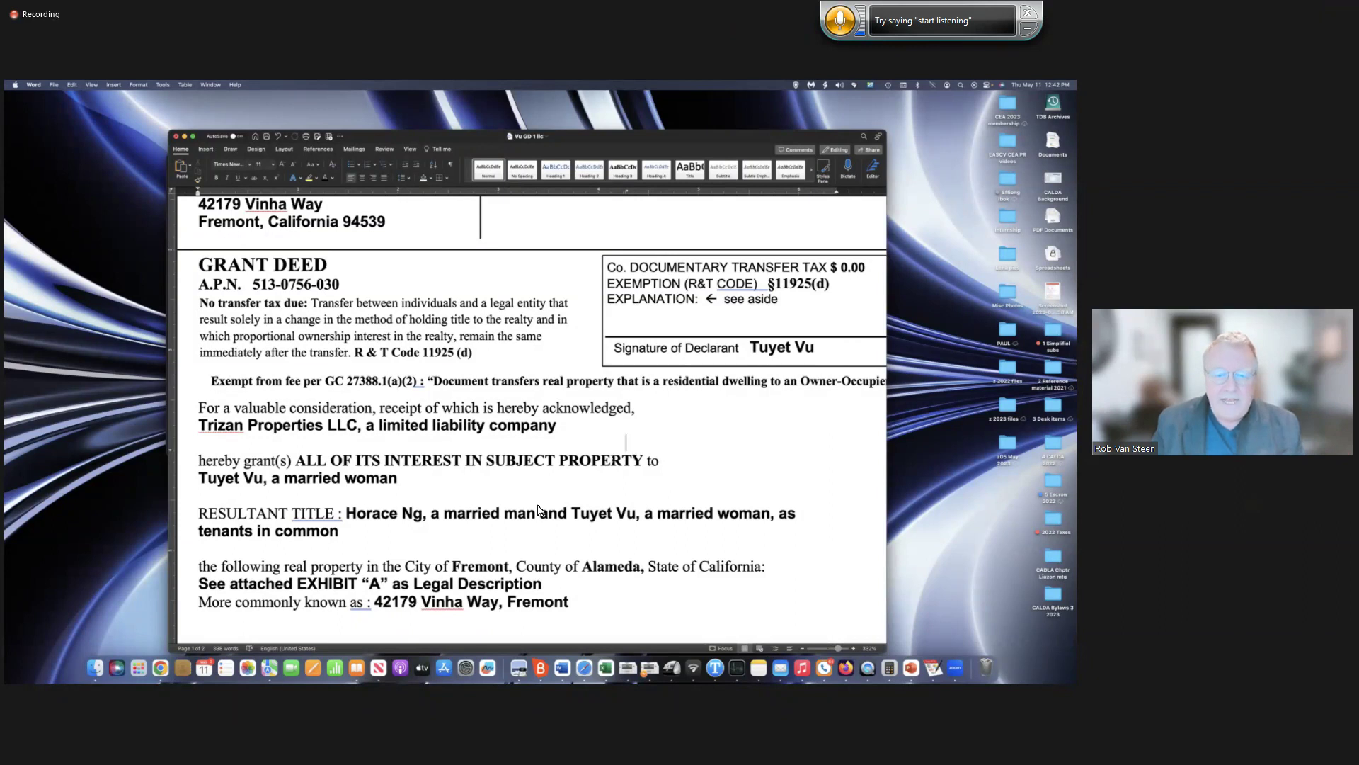
key("super+s")
left_click_drag(295, 460, 646, 462)
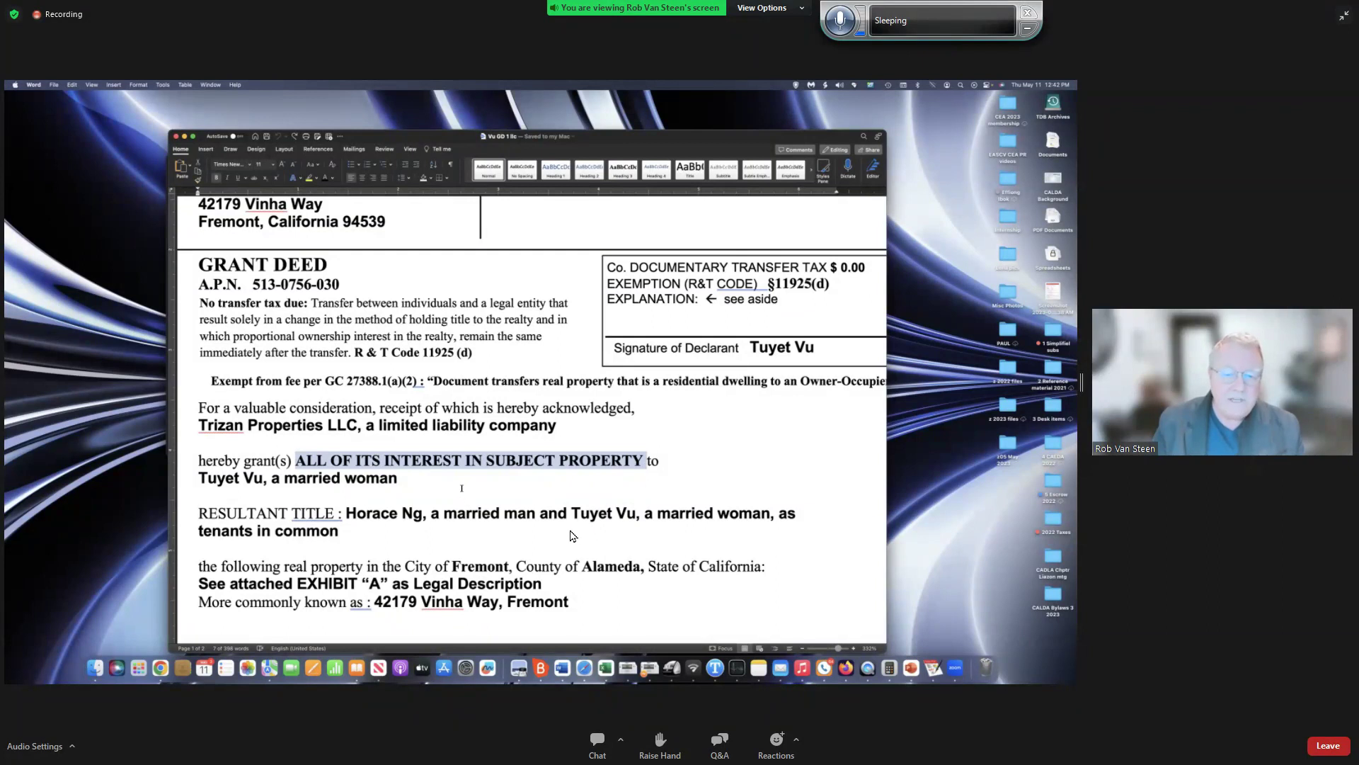
left_click(412, 479)
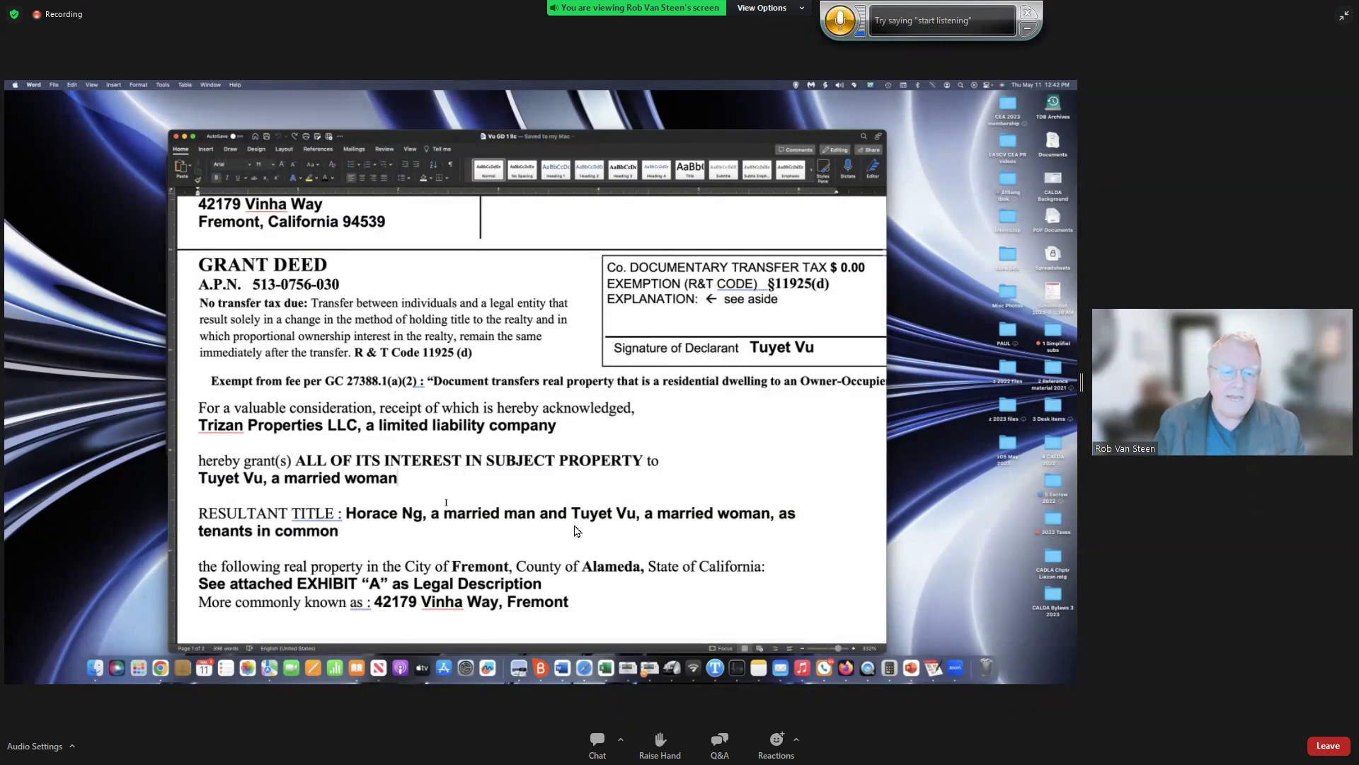
Read the rest of the LLC grant deed from the resultant title through the notary acknowledgment, then put it away.
scroll(391, 473, "down", 1)
scroll(391, 473, "down", 3)
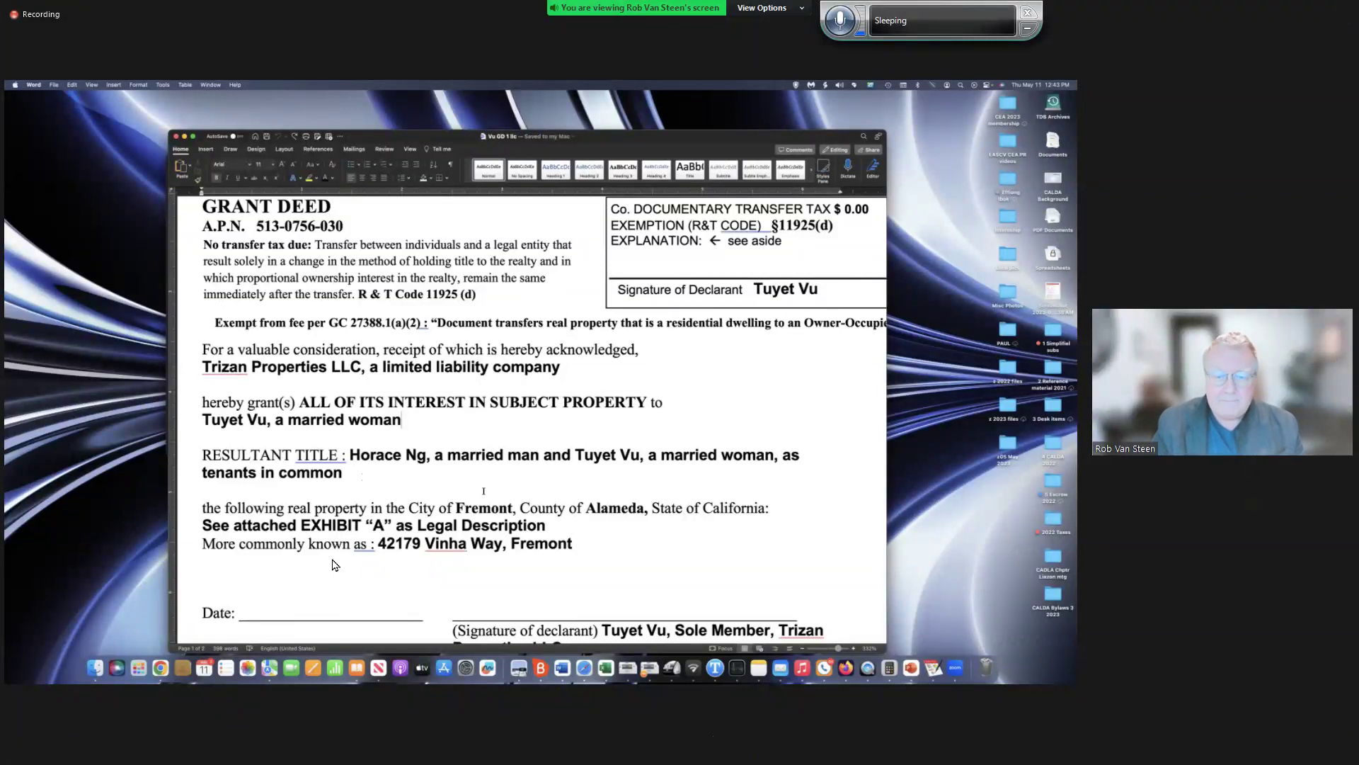
scroll(335, 564, "down", 10)
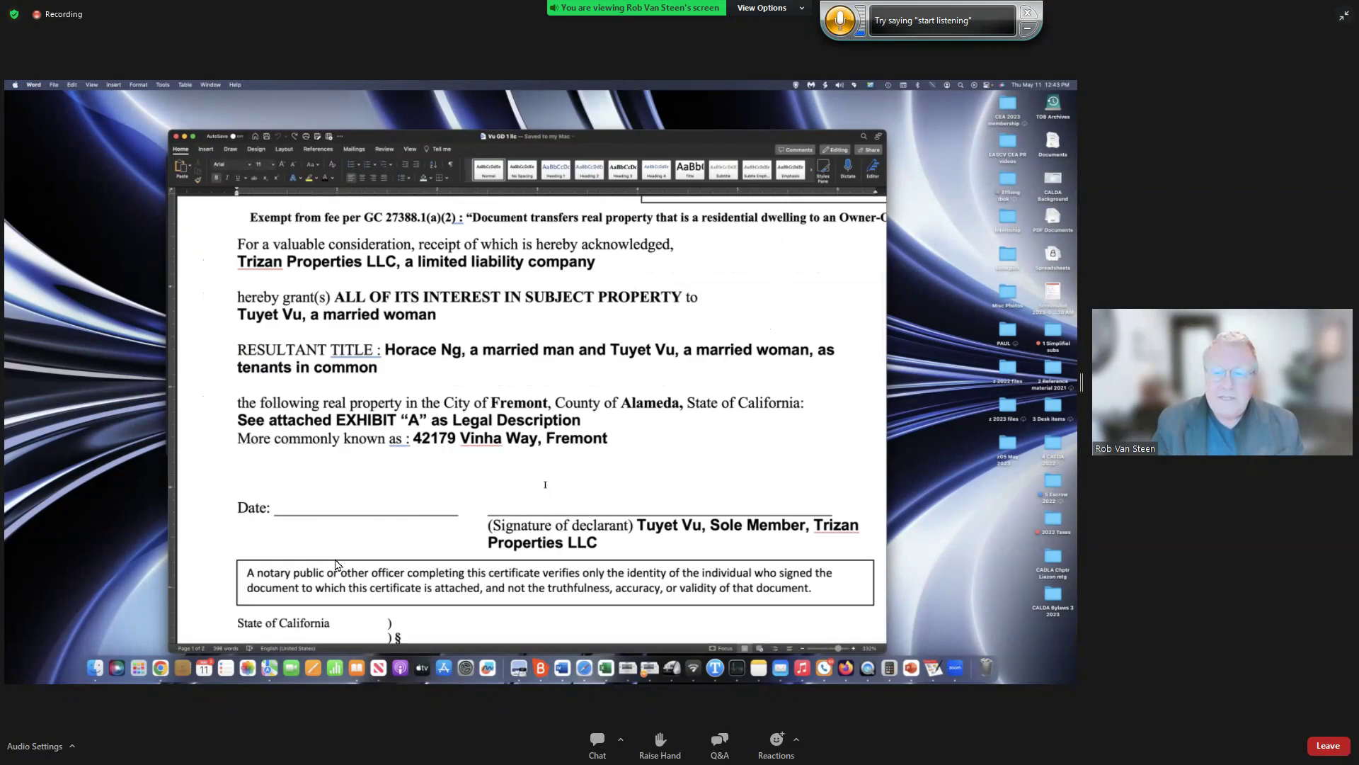
scroll(336, 564, "down", 12)
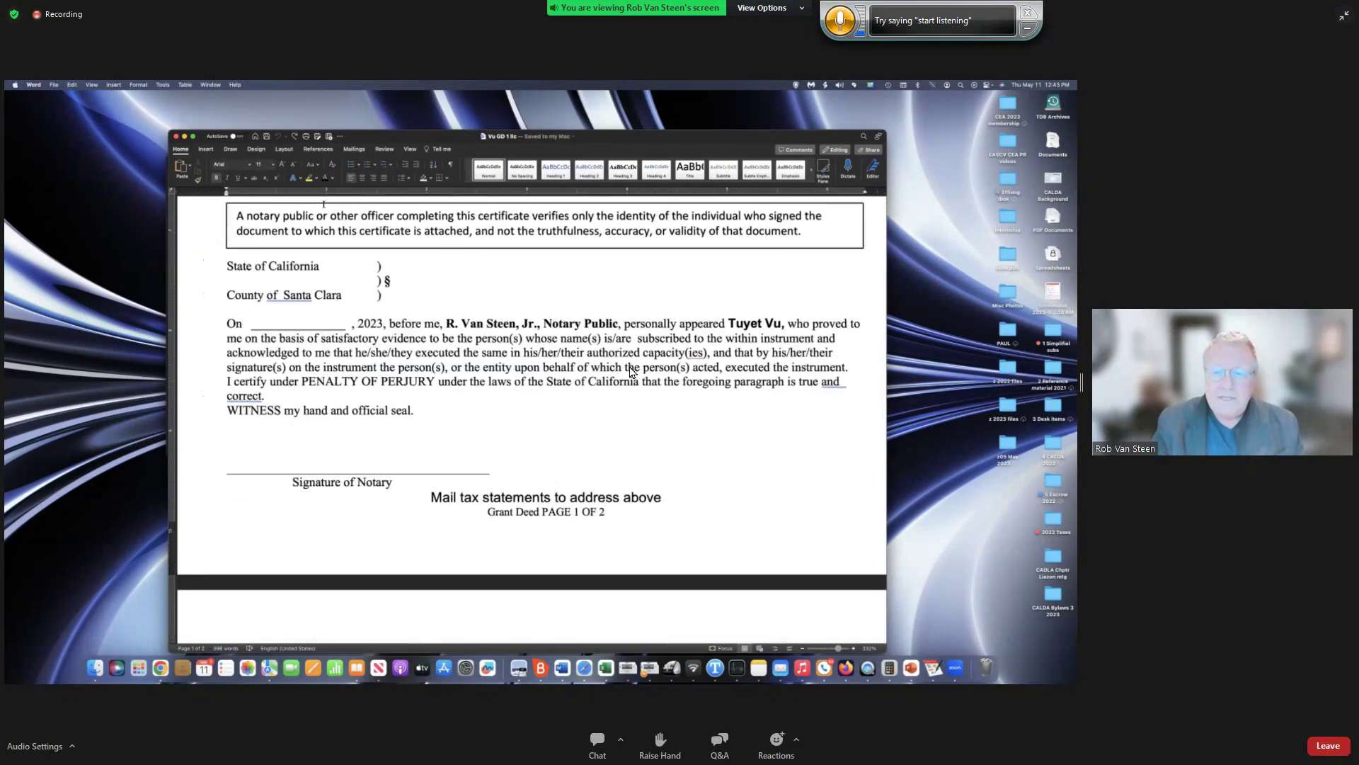
scroll(585, 375, "down", 2)
key("super+h")
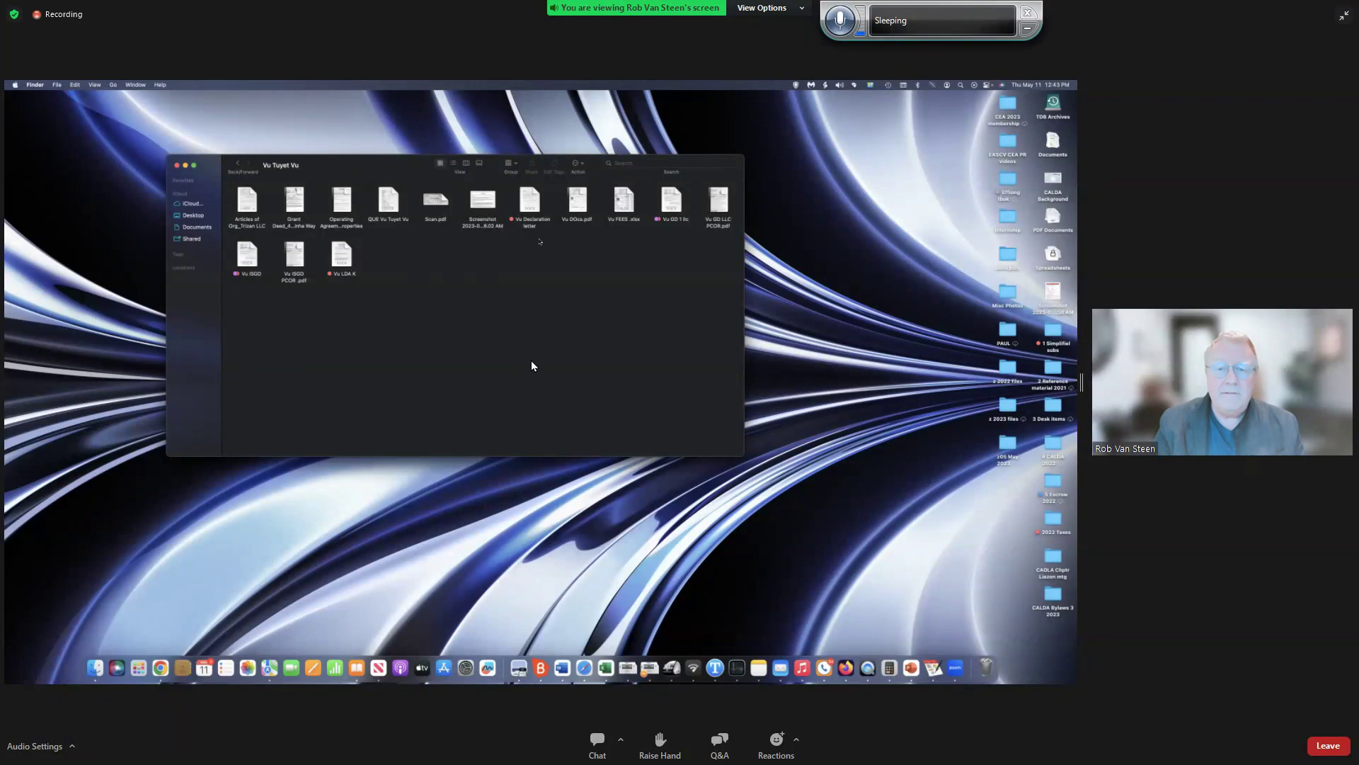
Open the client's Declaration letter, review its claim for exclusion from transfer tax, and highlight the 11925(d) code reference.
double_click(531, 200)
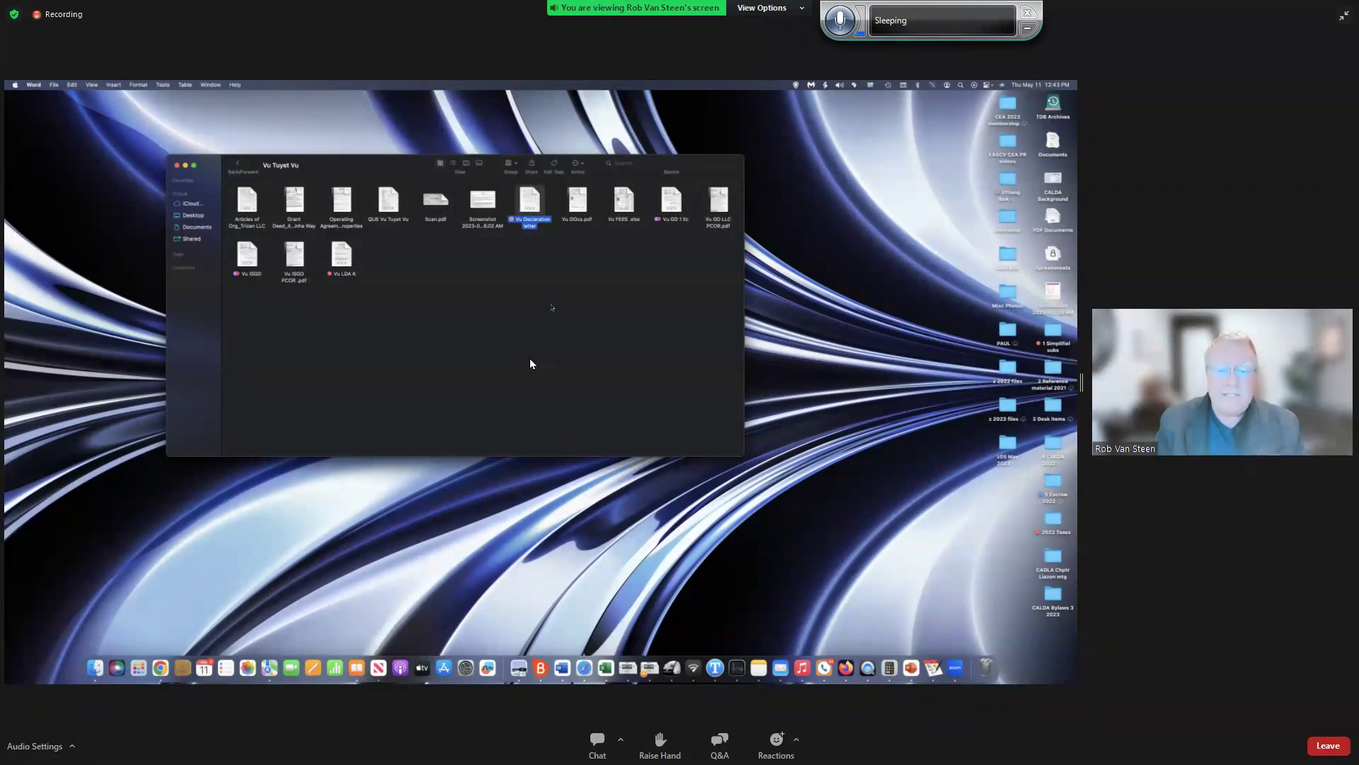
scroll(532, 363, "down", 3)
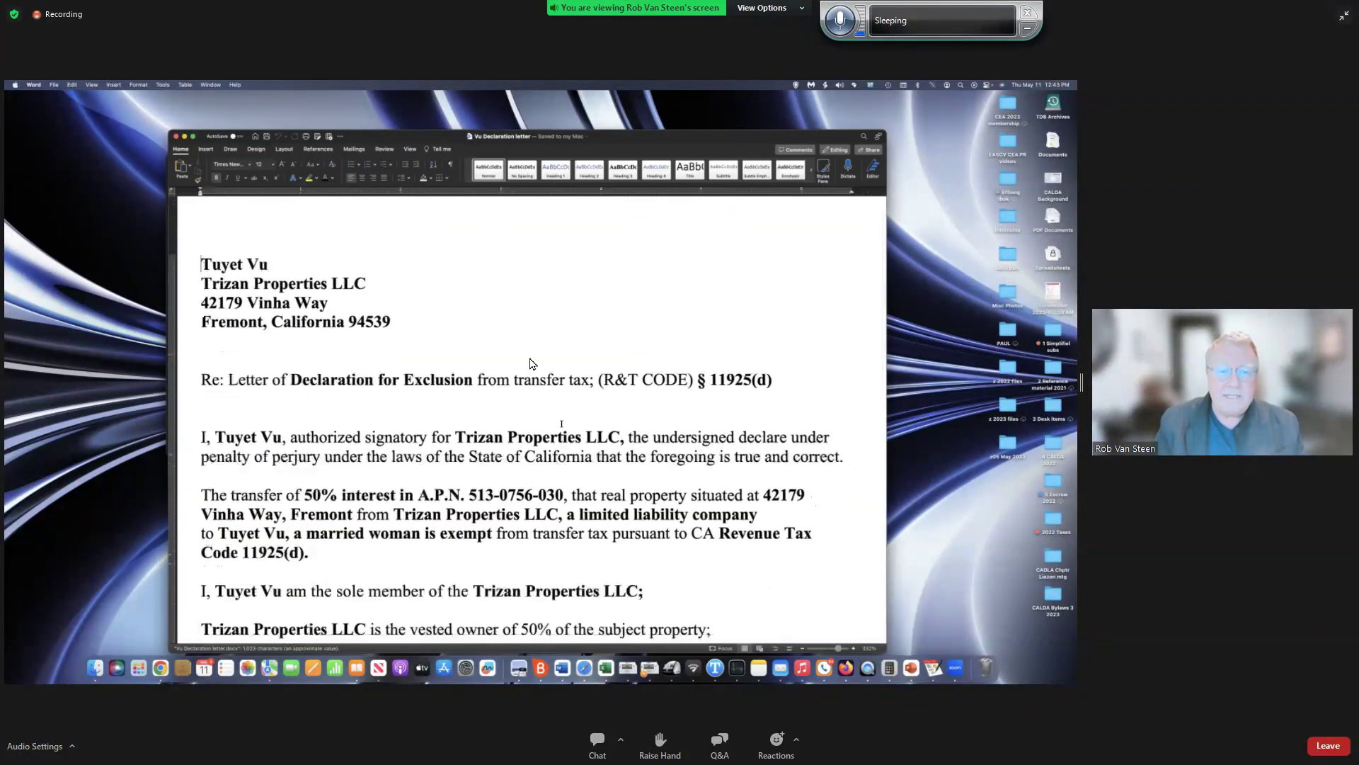
scroll(532, 363, "up", 2)
scroll(531, 363, "down", 5)
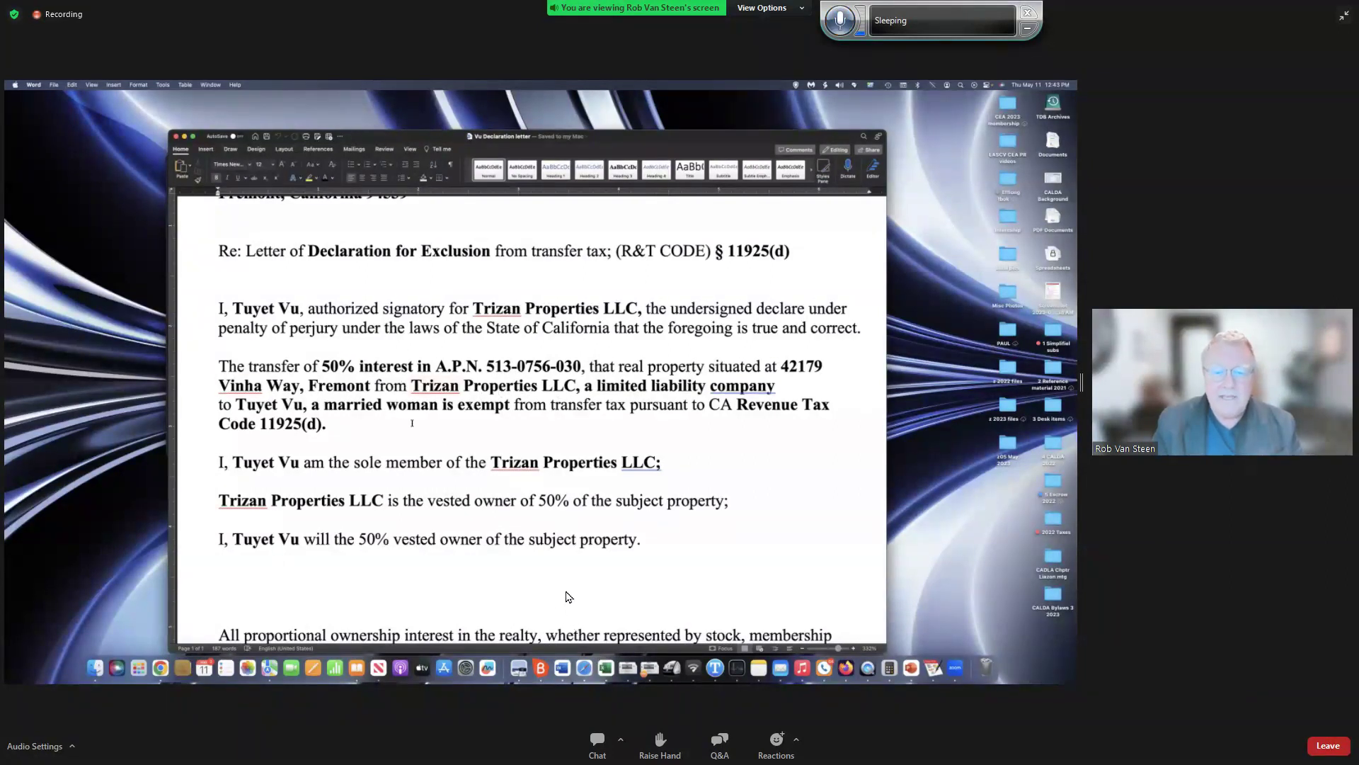
scroll(456, 423, "down", 2)
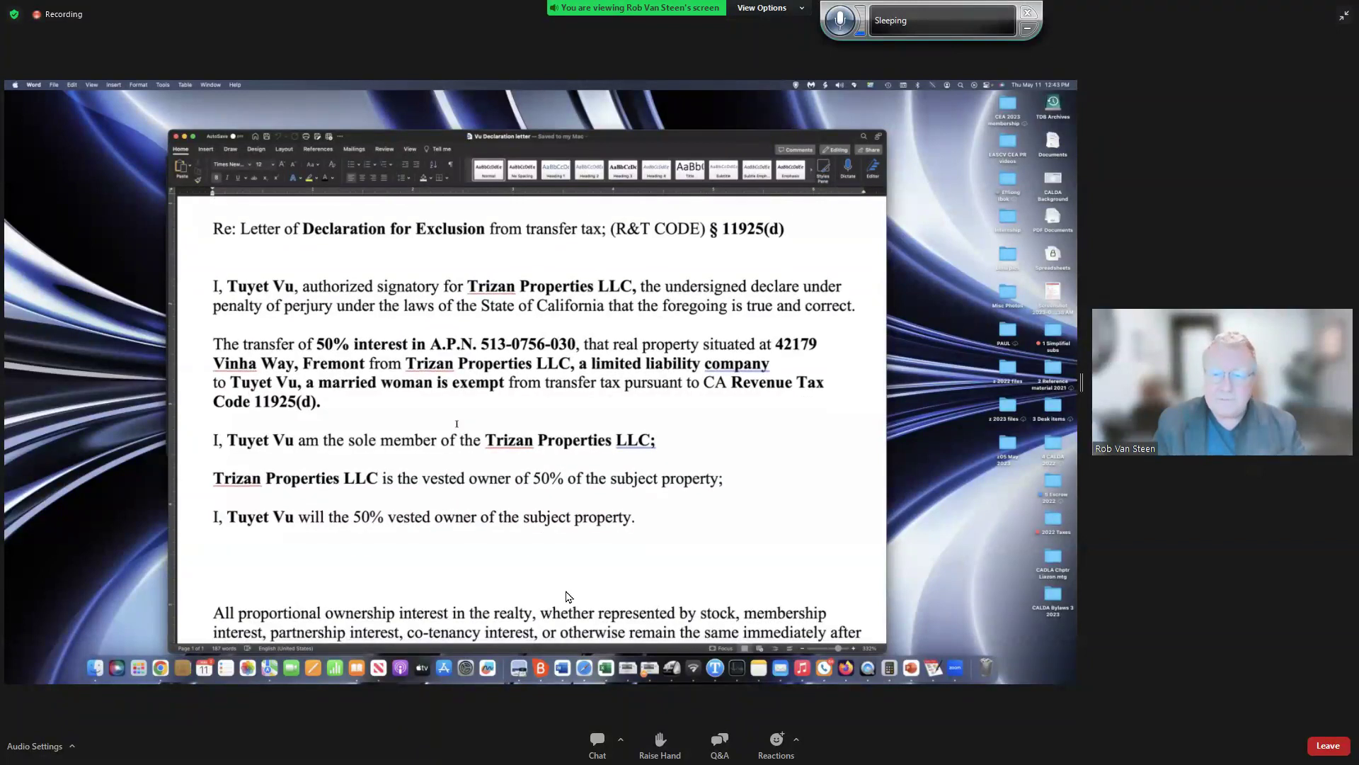
double_click(290, 383)
Capture a screen snip of the declaration letter's body, from the authorized signatory paragraph to the proportional ownership statement.
scroll(317, 425, "down", 2)
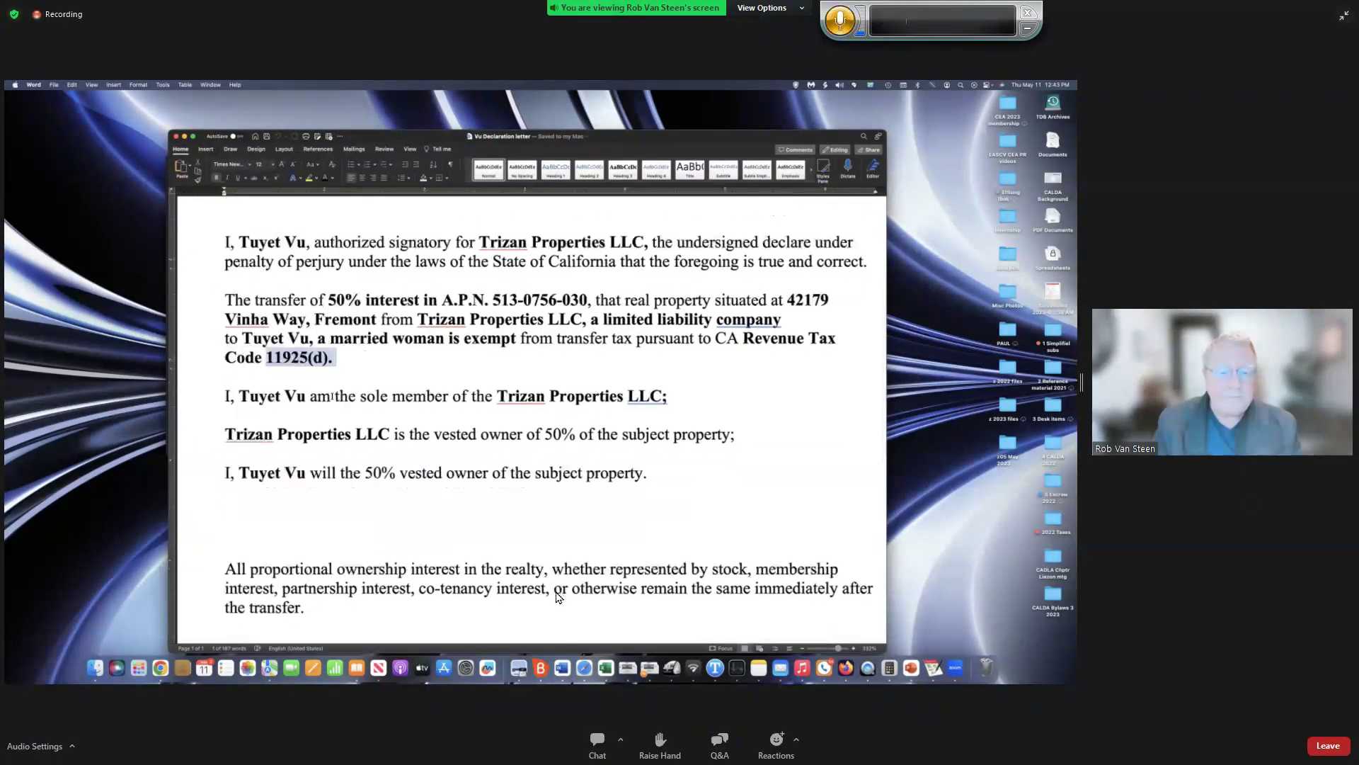
key("super+shift+s")
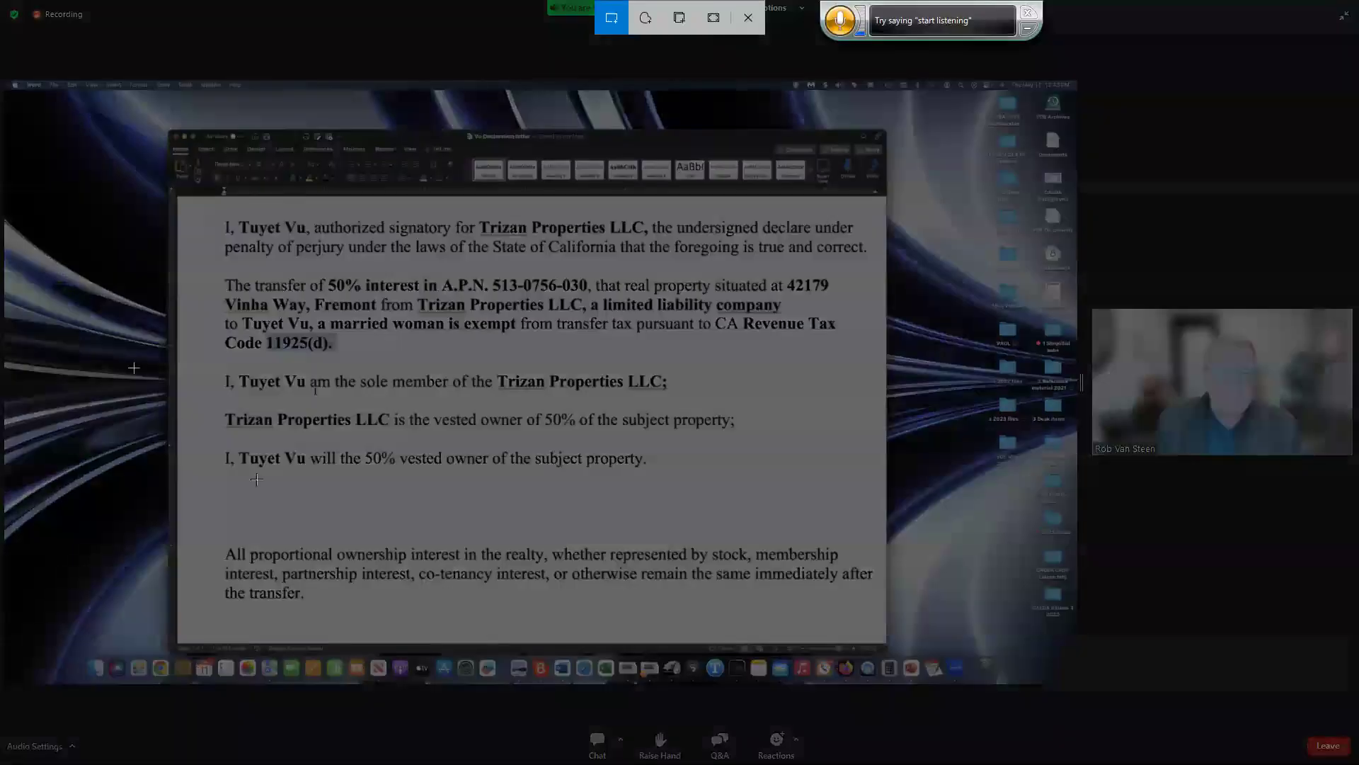
left_click_drag(210, 213, 881, 623)
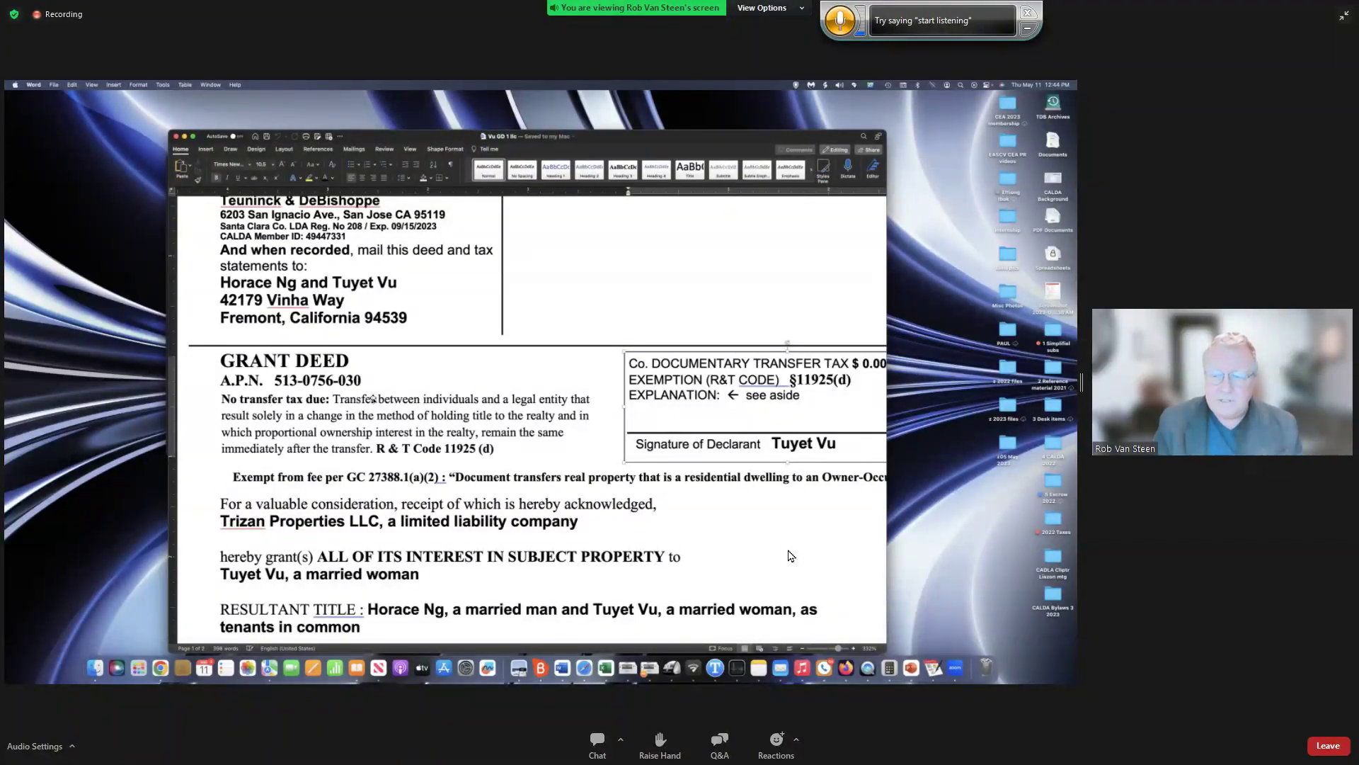
Revisit the LLC grant deed's no-transfer-tax statement, then review the interspousal grant deed's vesting and signature lines.
left_click(350, 406)
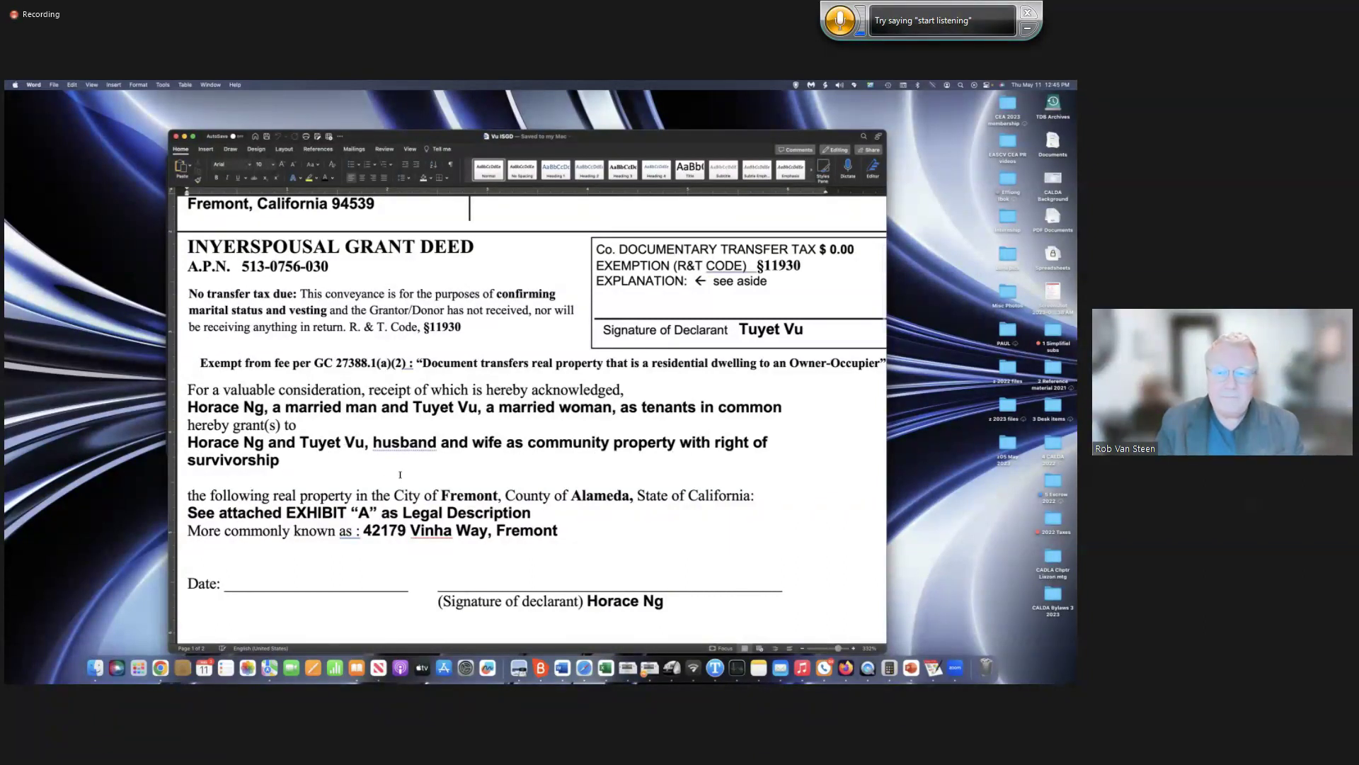
scroll(399, 472, "down", 4)
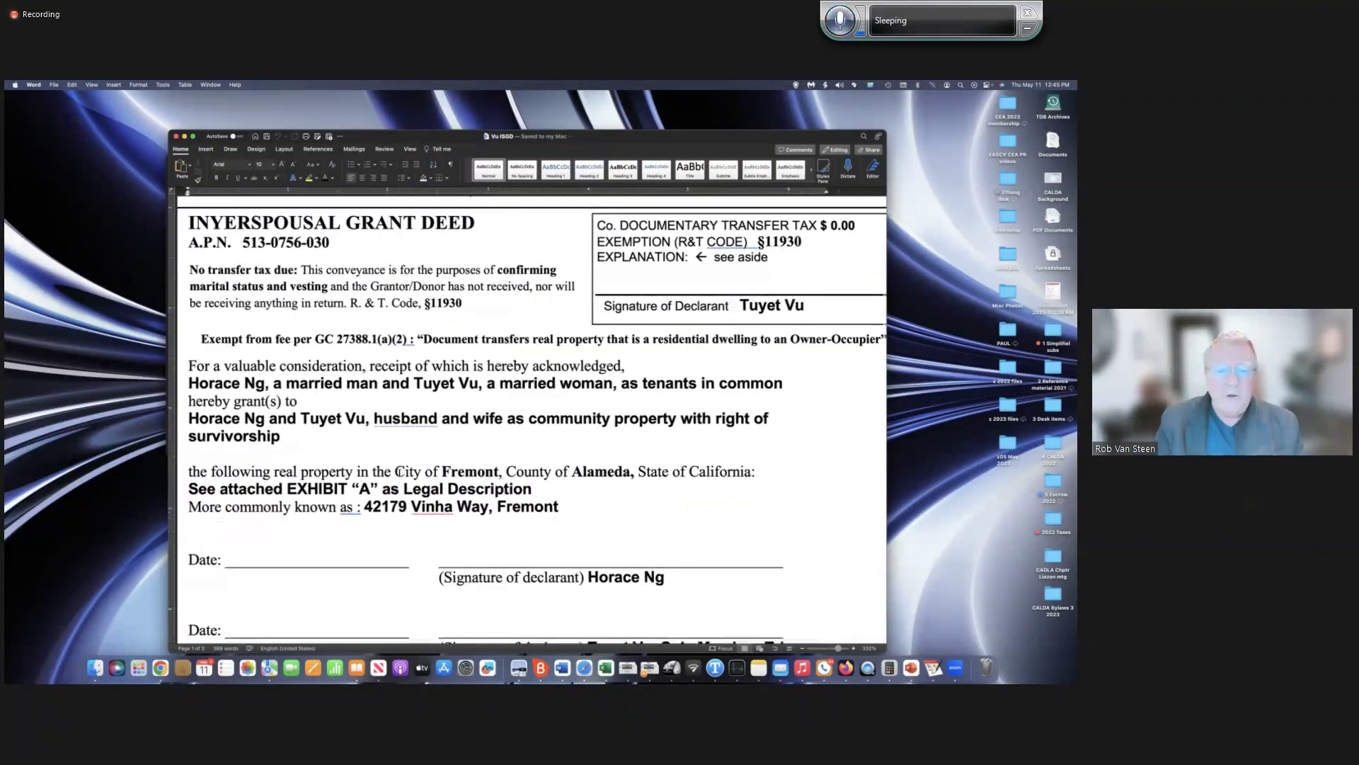
left_click(399, 472)
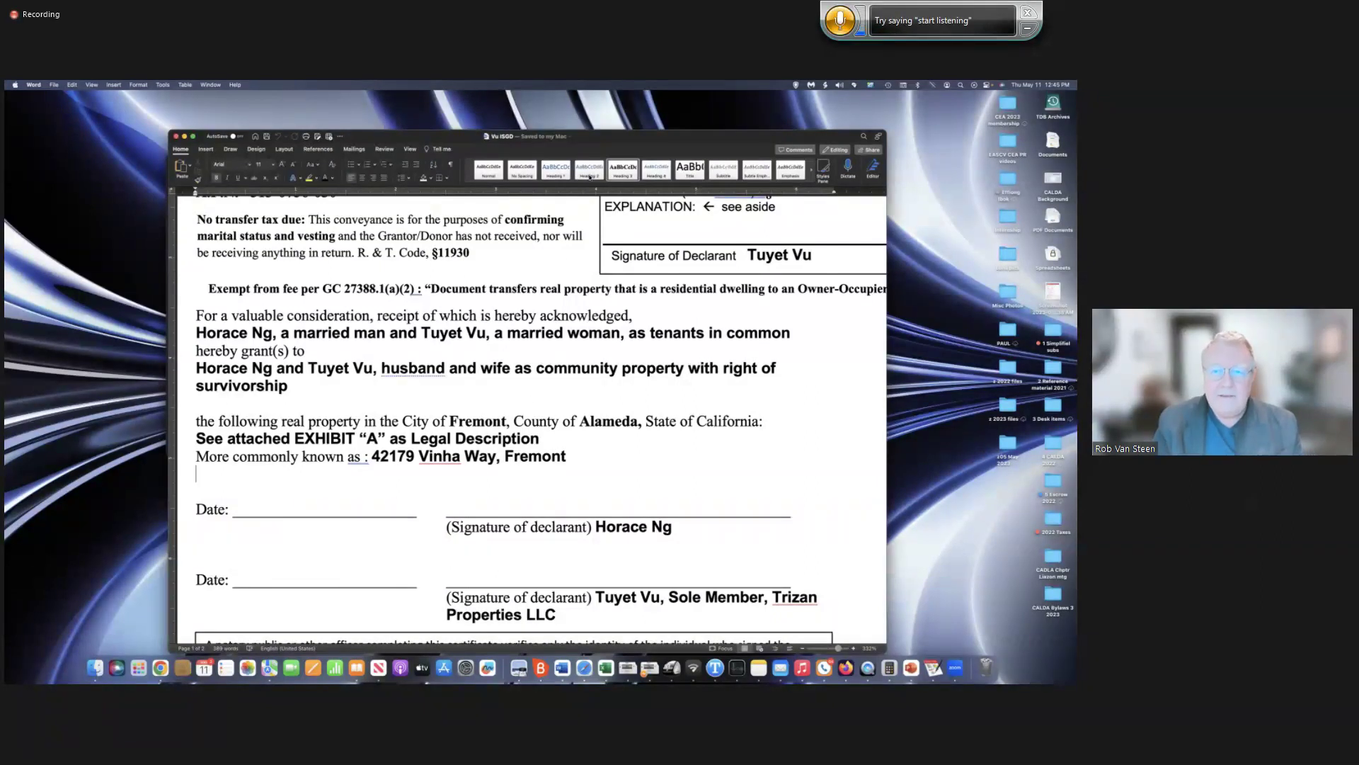
left_click_drag(613, 157, 668, 159)
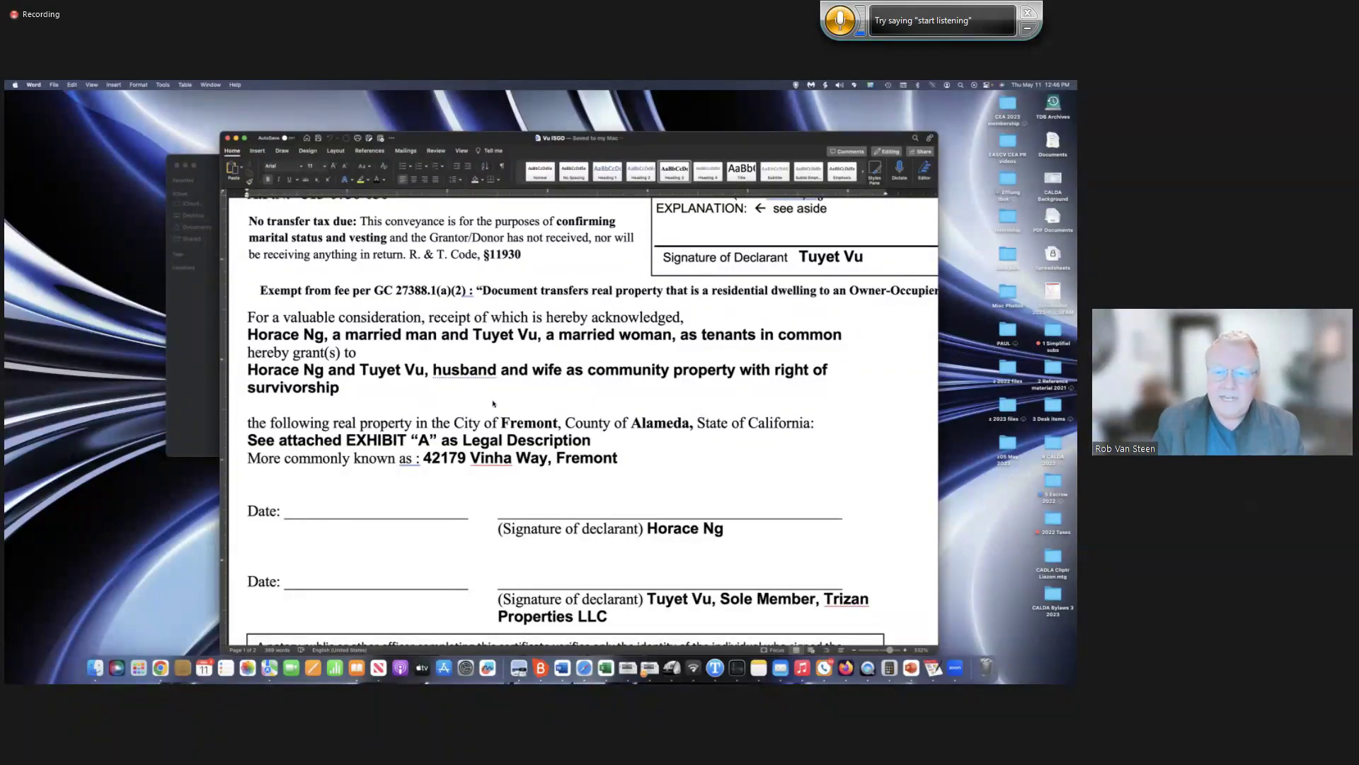
Review the interspousal grant deed's recording block, no-transfer-tax statement and exemption box, then close the deed.
scroll(601, 323, "up", 3)
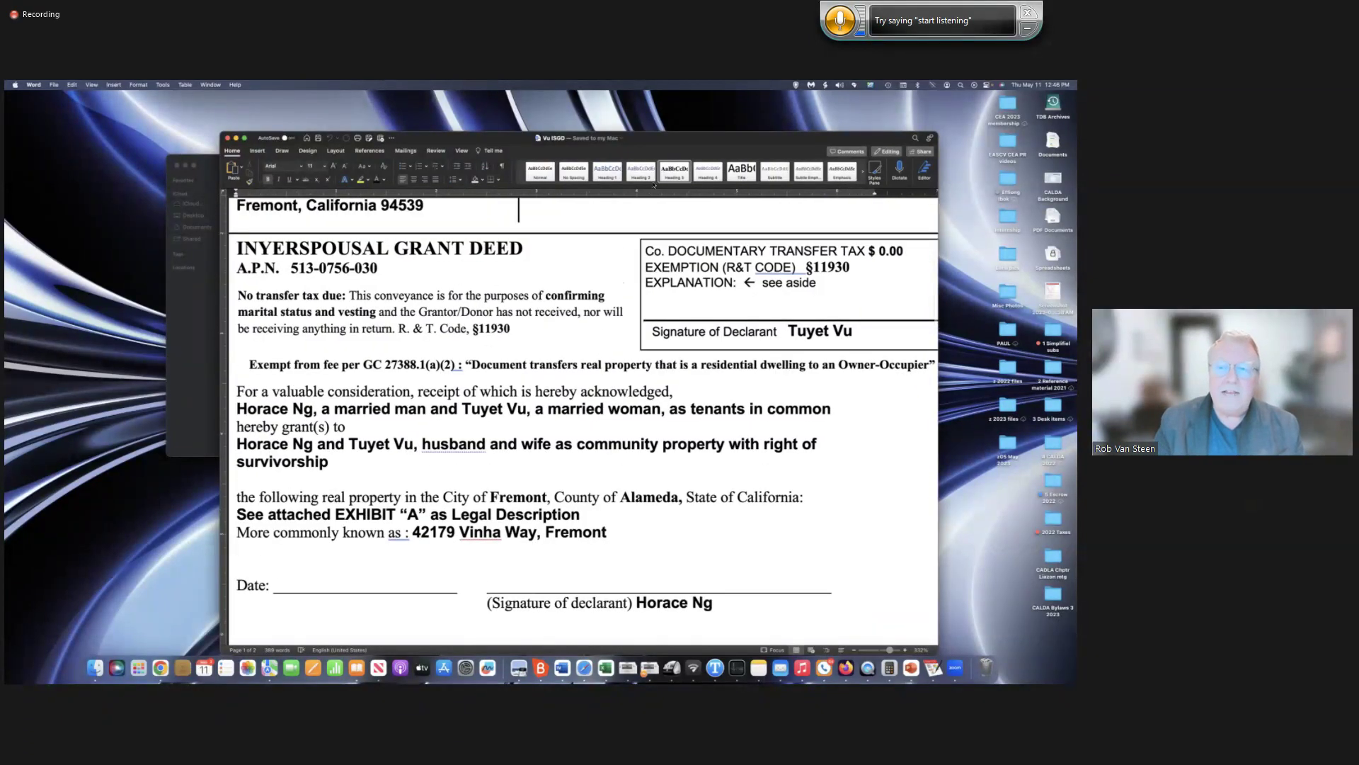
left_click_drag(703, 133, 747, 133)
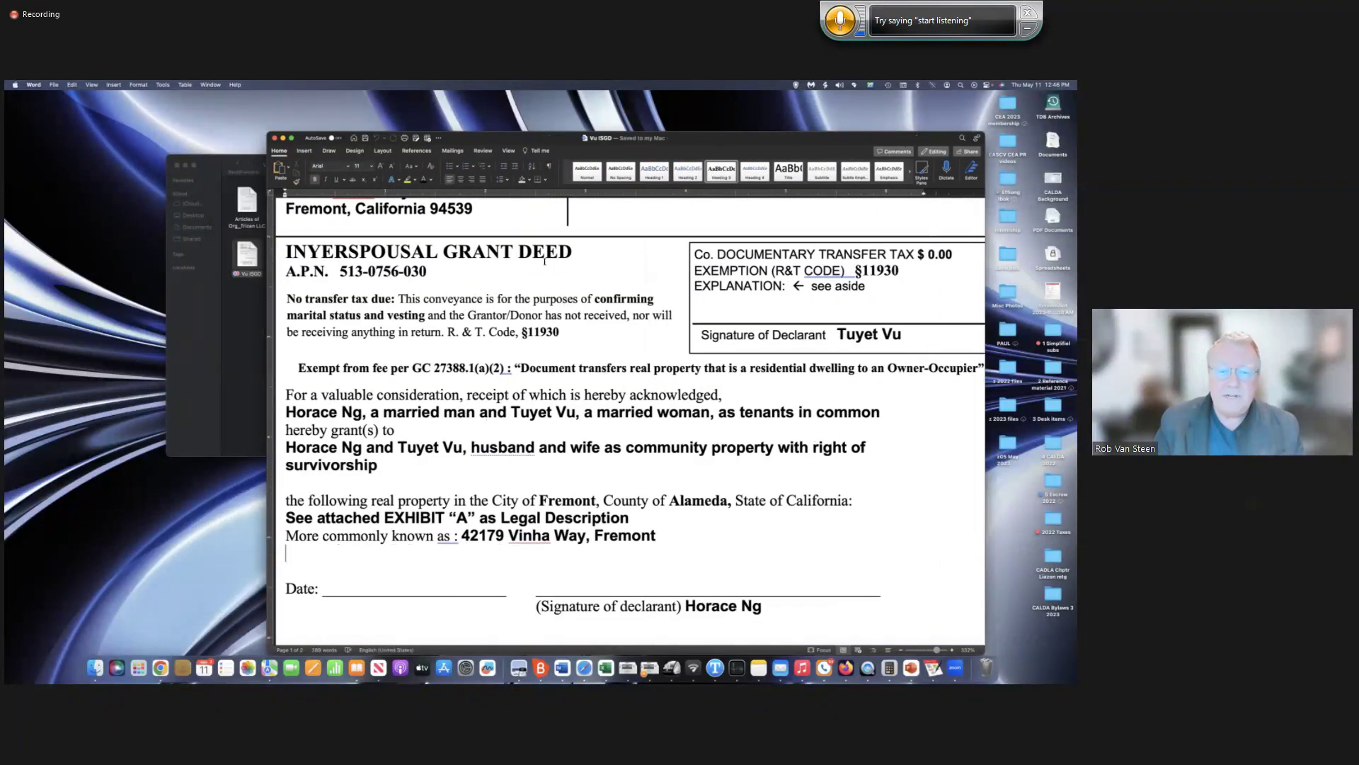
scroll(623, 425, "down", 1)
scroll(623, 425, "up", 3)
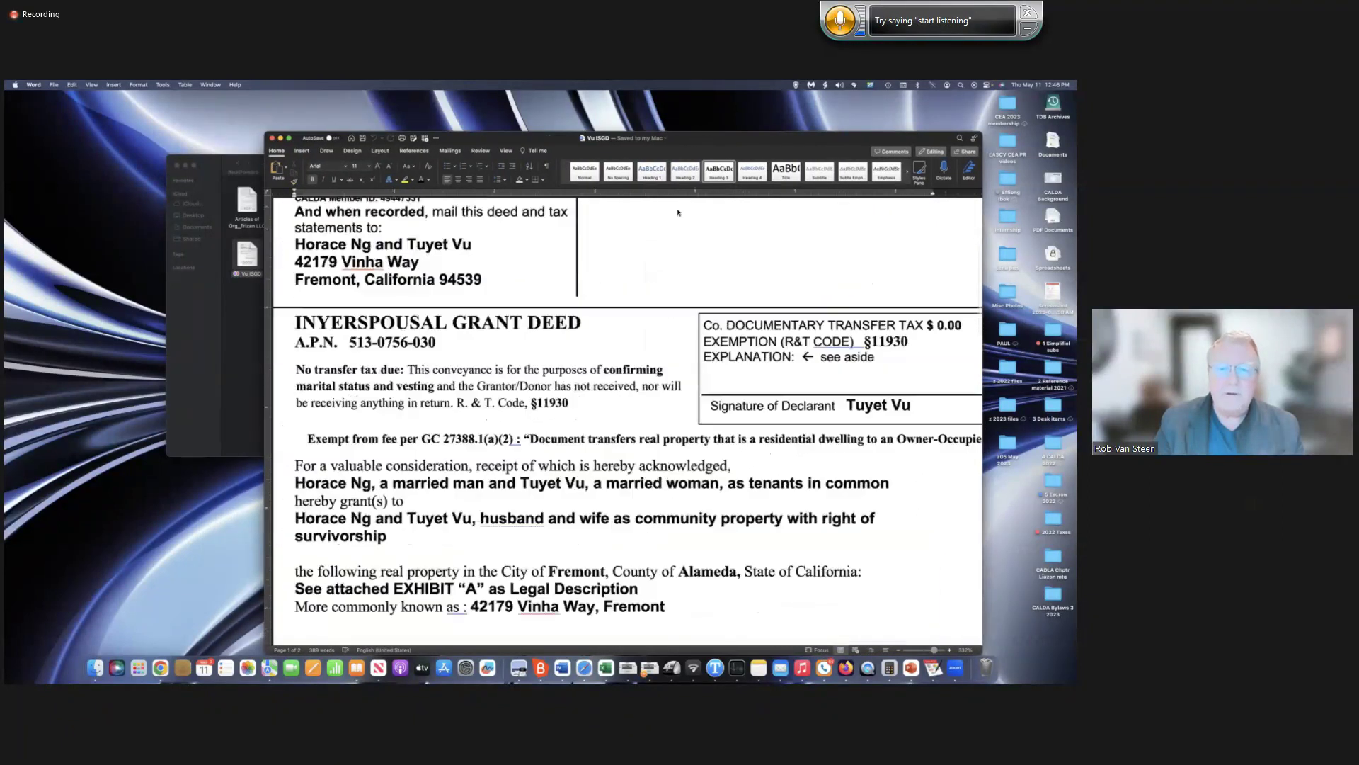
left_click_drag(713, 138, 737, 139)
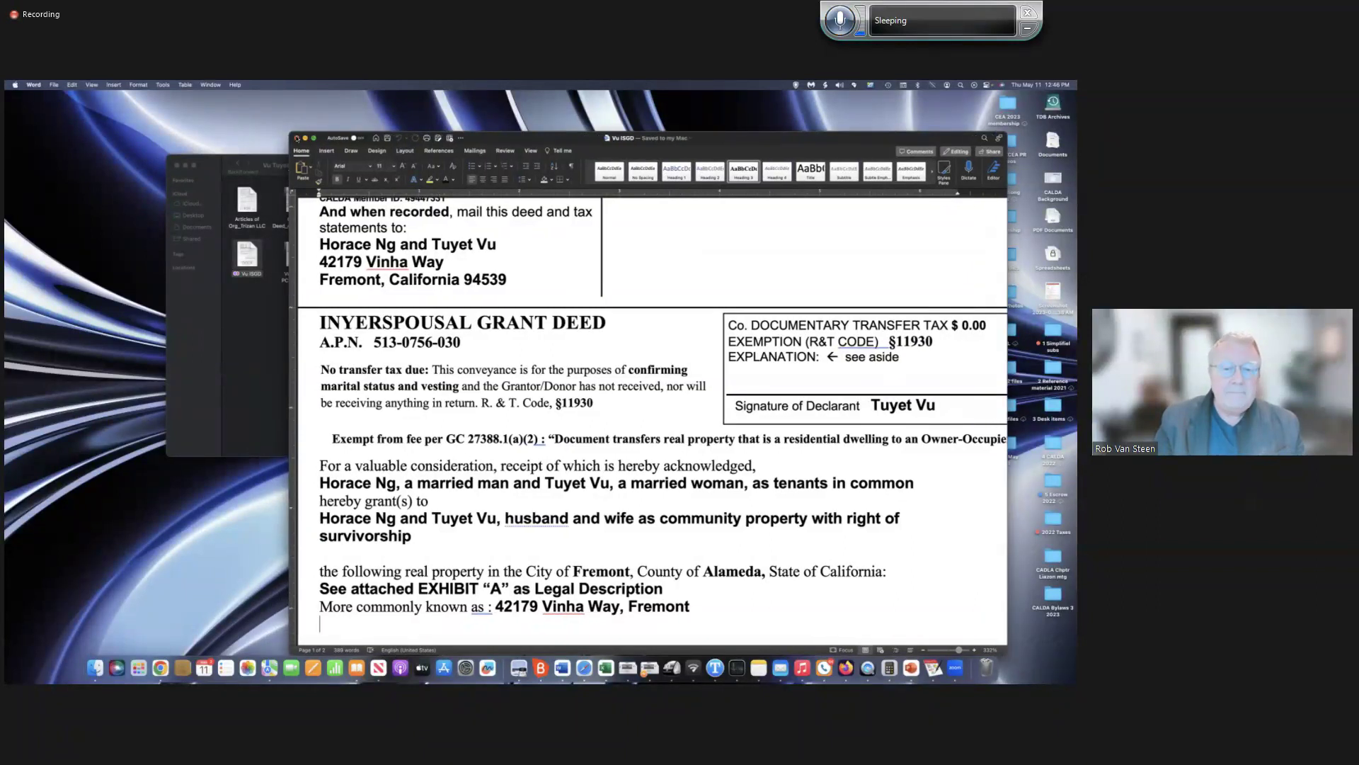
left_click(298, 138)
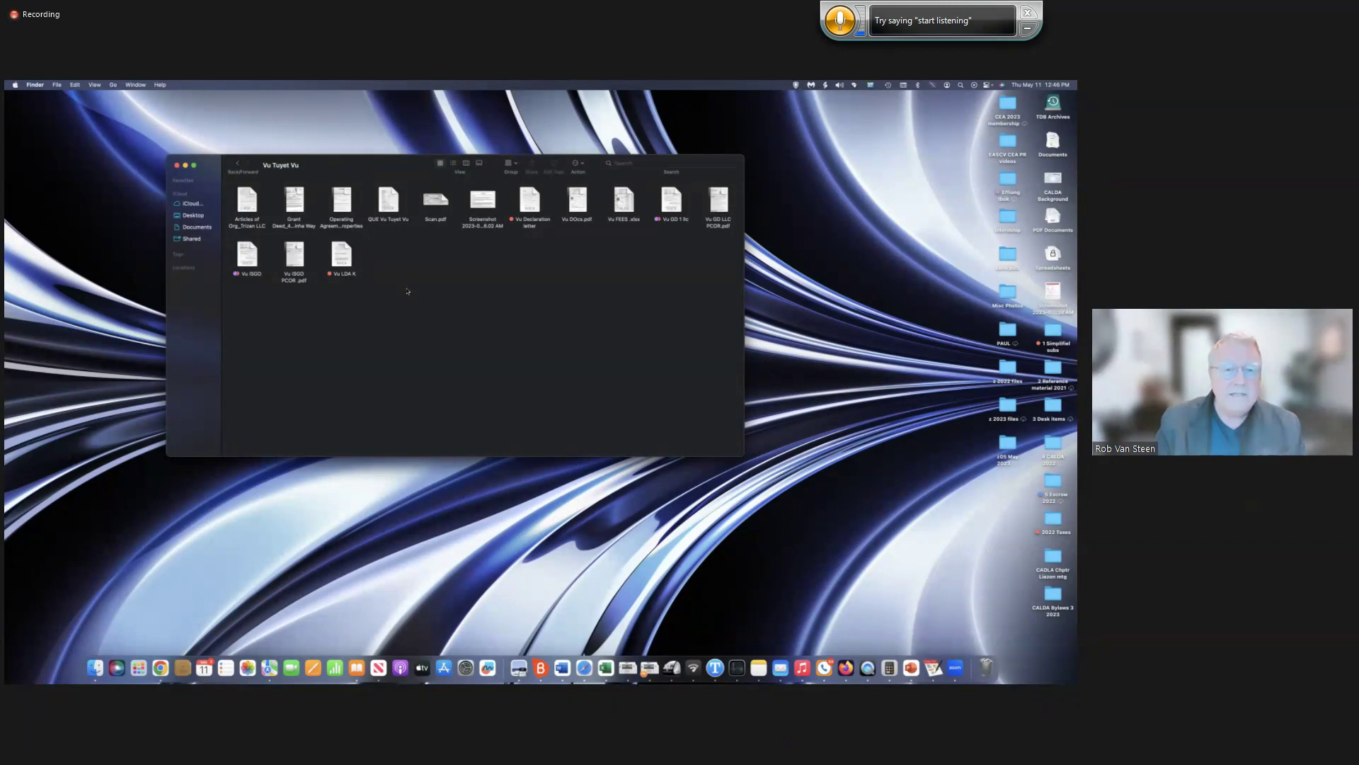
Leave the current client's folder and return to the z05 May 2023 folder of client files.
left_click_drag(439, 164, 510, 164)
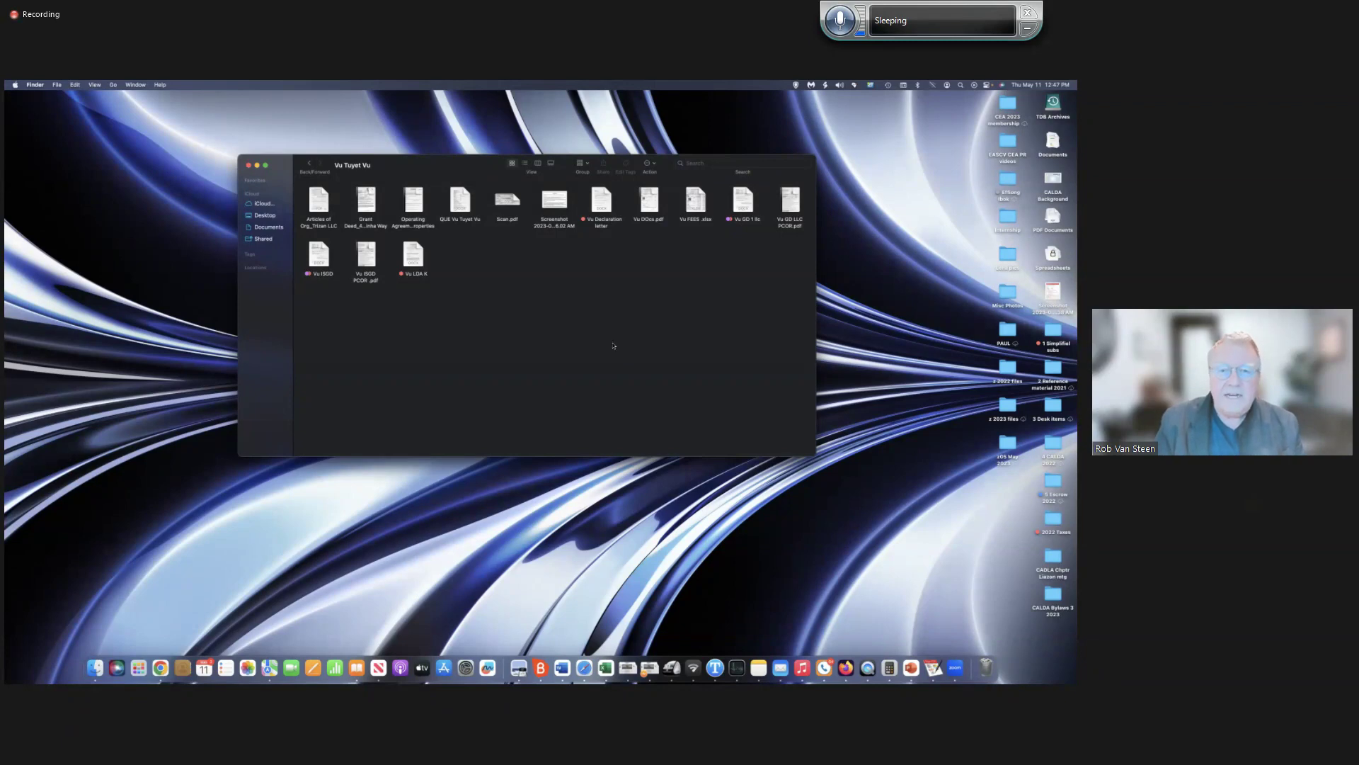
left_click_drag(472, 167, 441, 170)
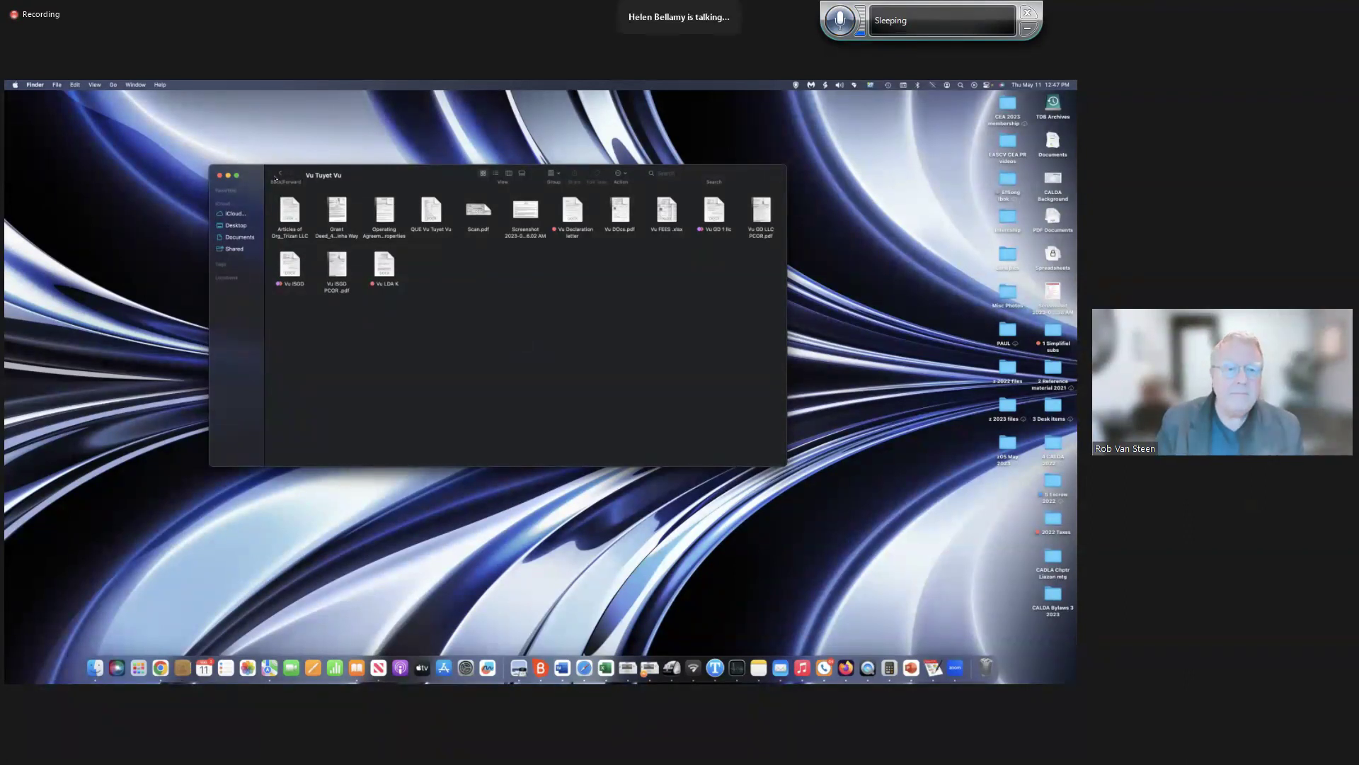
key("super+bracketleft")
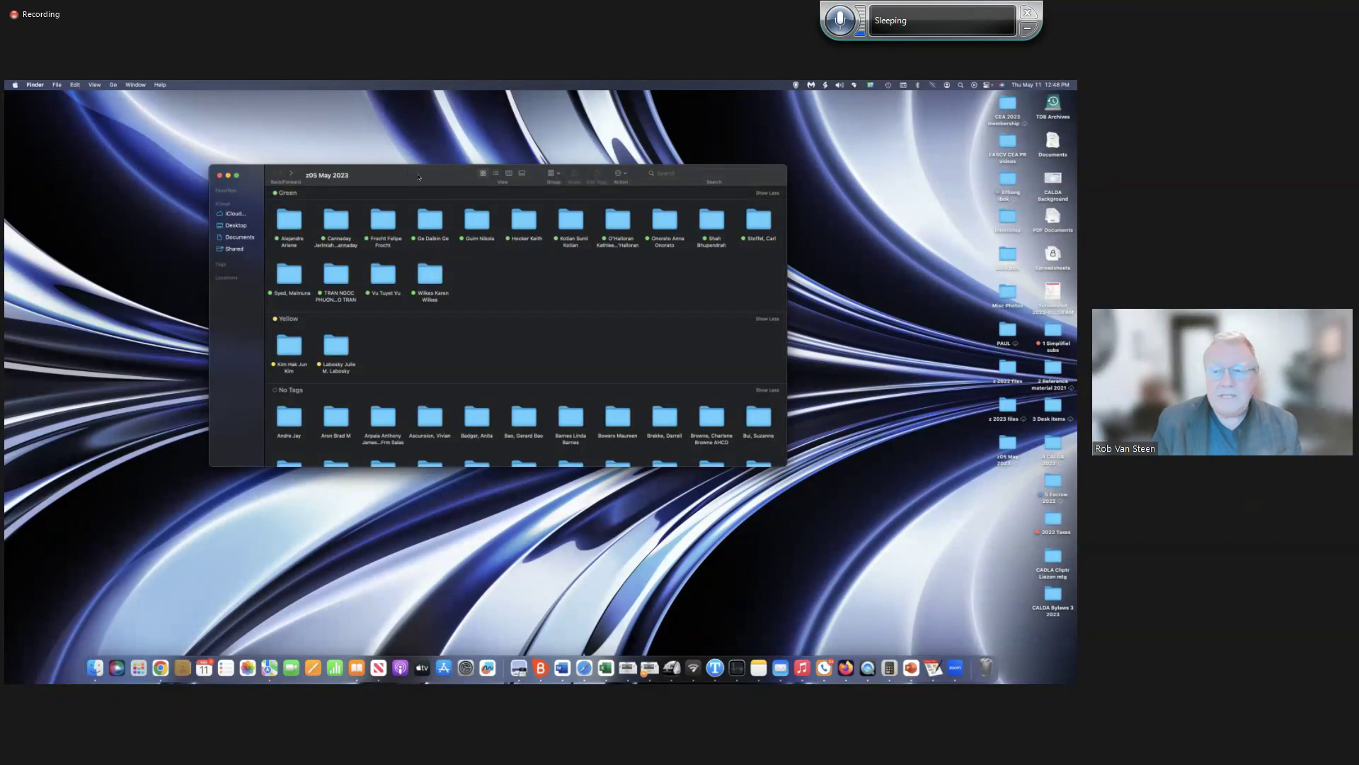
left_click_drag(411, 188, 417, 195)
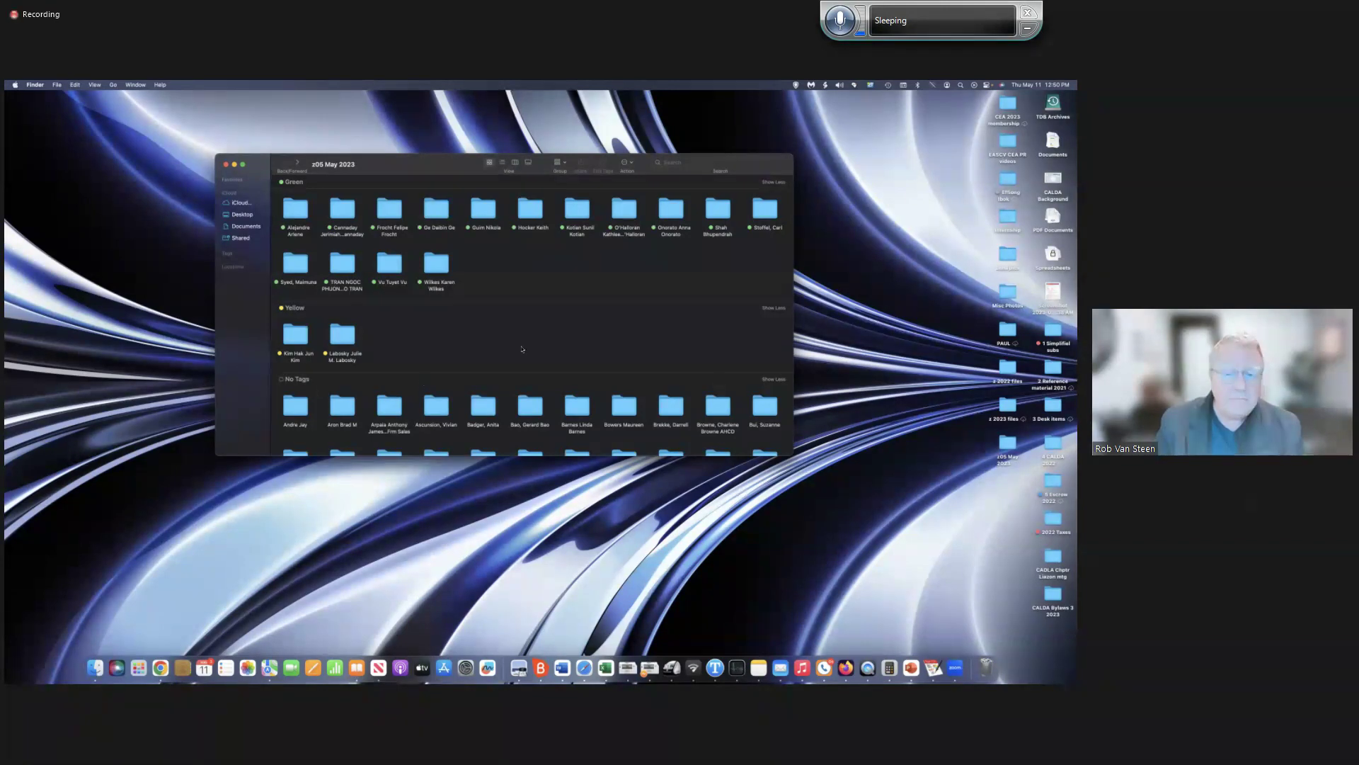
Open the first untagged client's folder, view the property transfer questionnaire's first page enlarged, and close it.
double_click(300, 408)
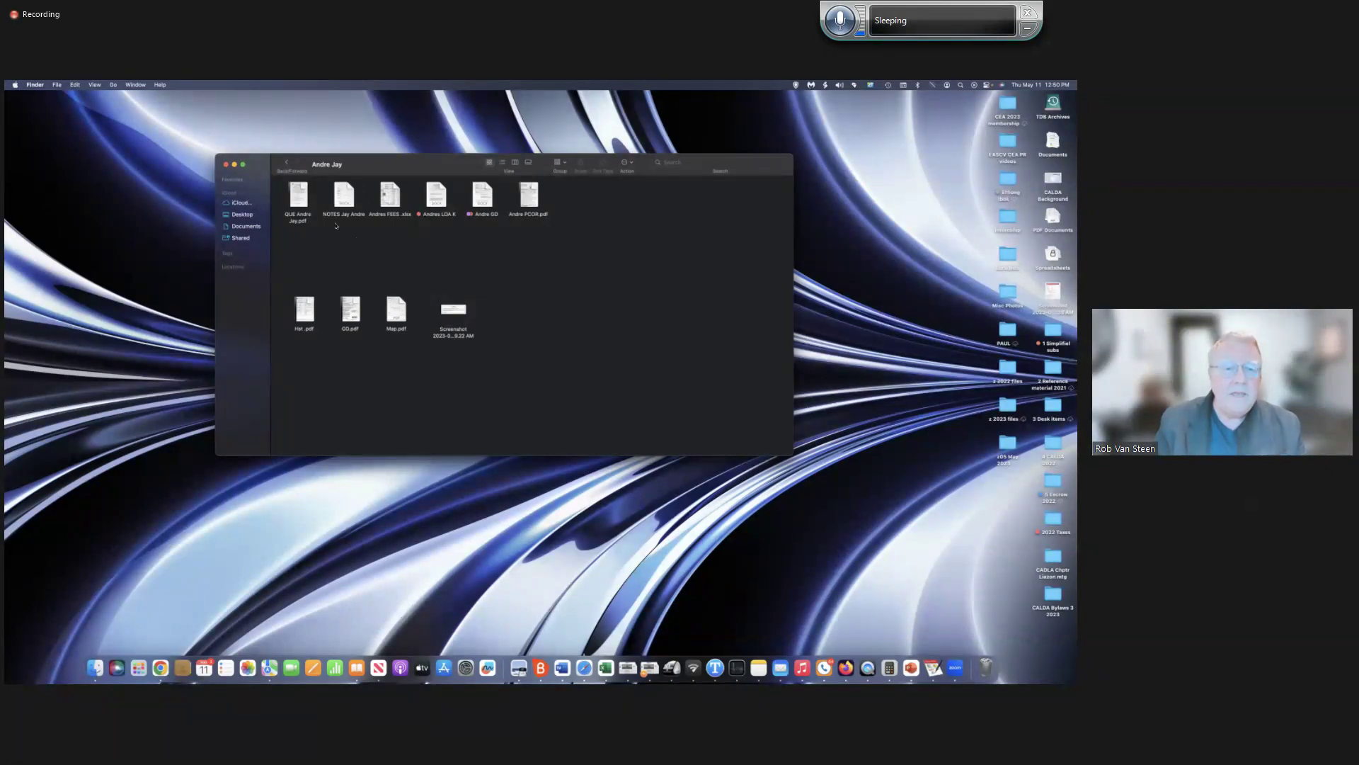
double_click(298, 193)
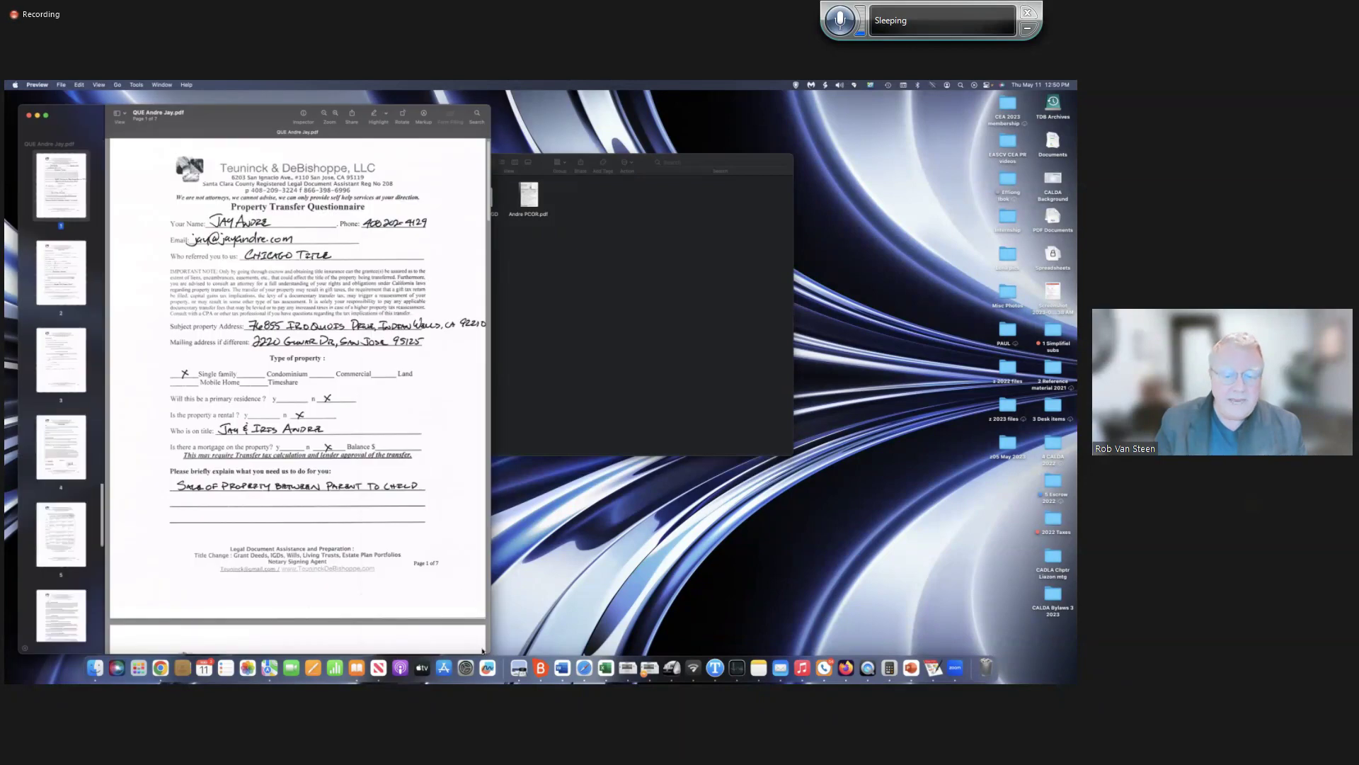
double_click(364, 116)
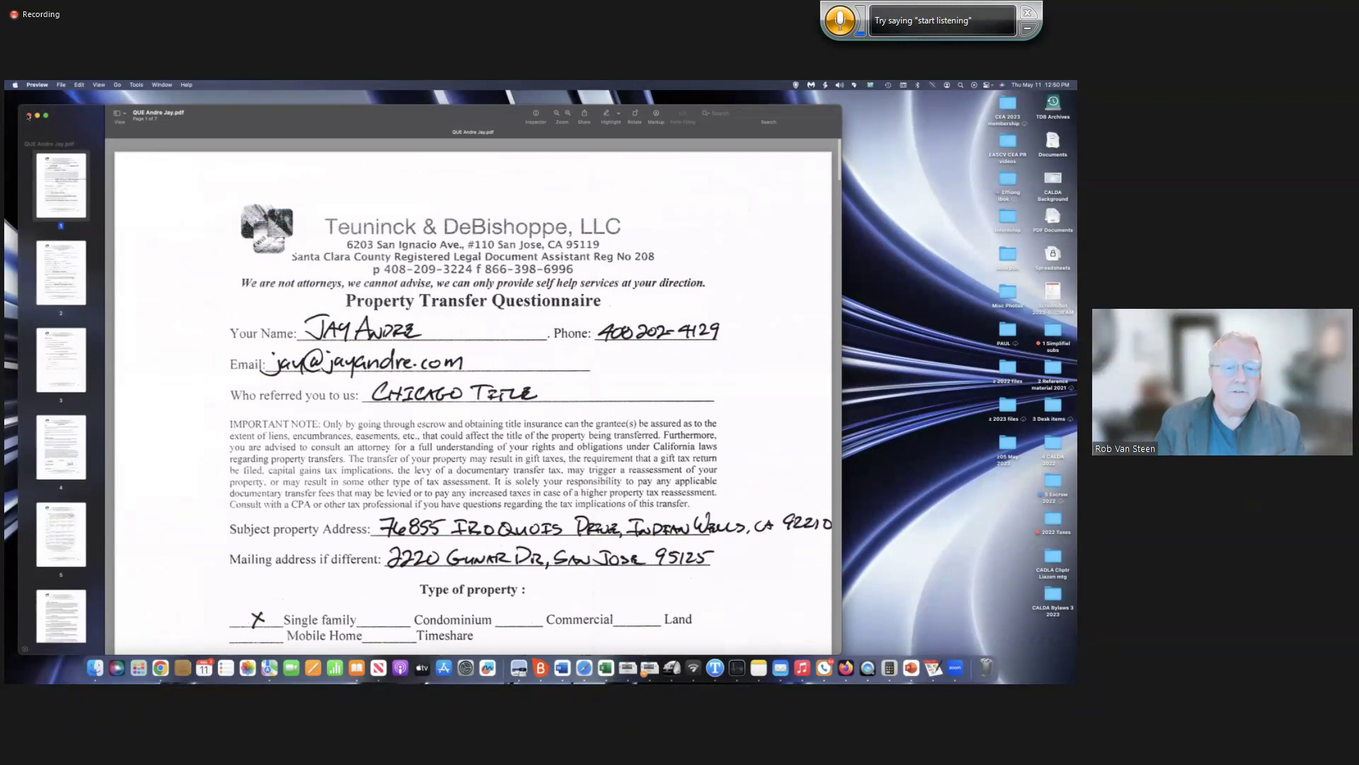
key("super+q")
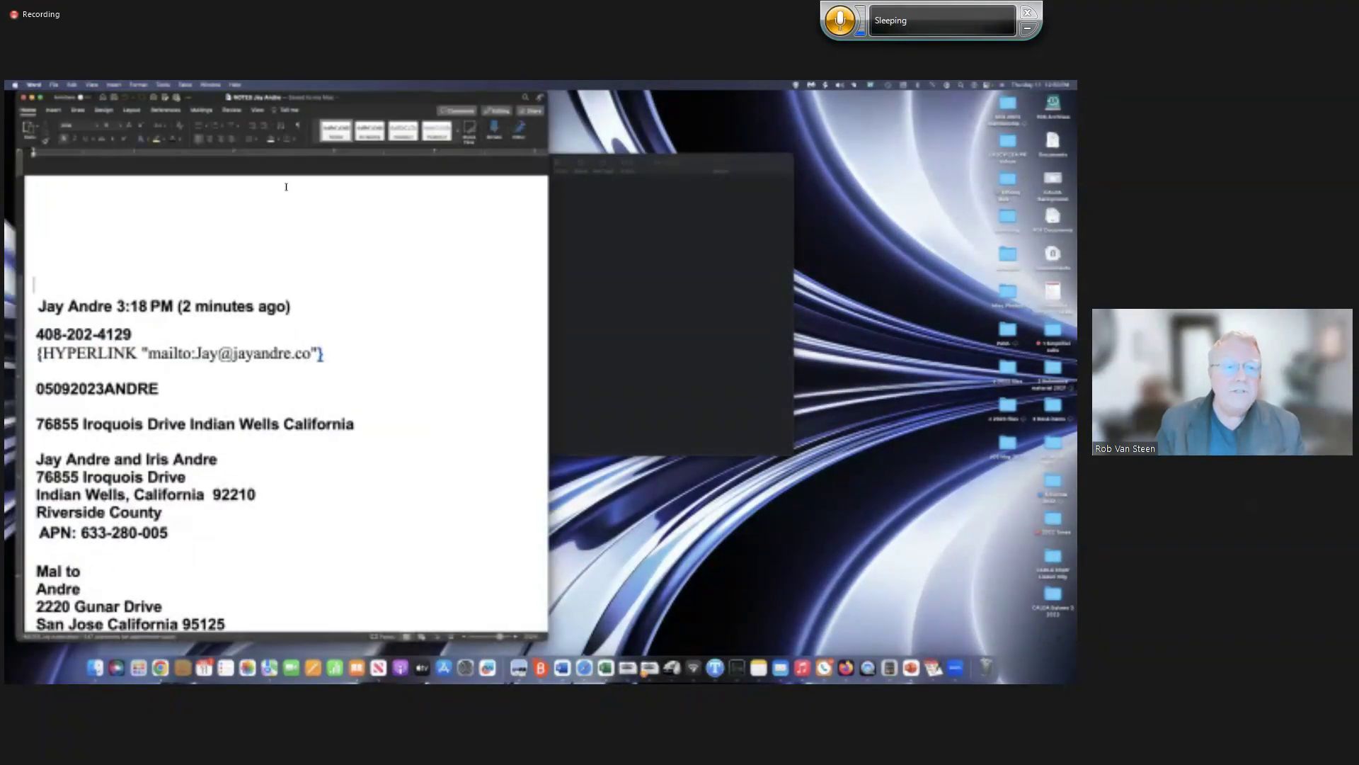
Read the client's NOTES document from the contact and property details through the trustee and owner-occupancy remarks.
left_click_drag(164, 92, 494, 92)
scroll(594, 419, "down", 5)
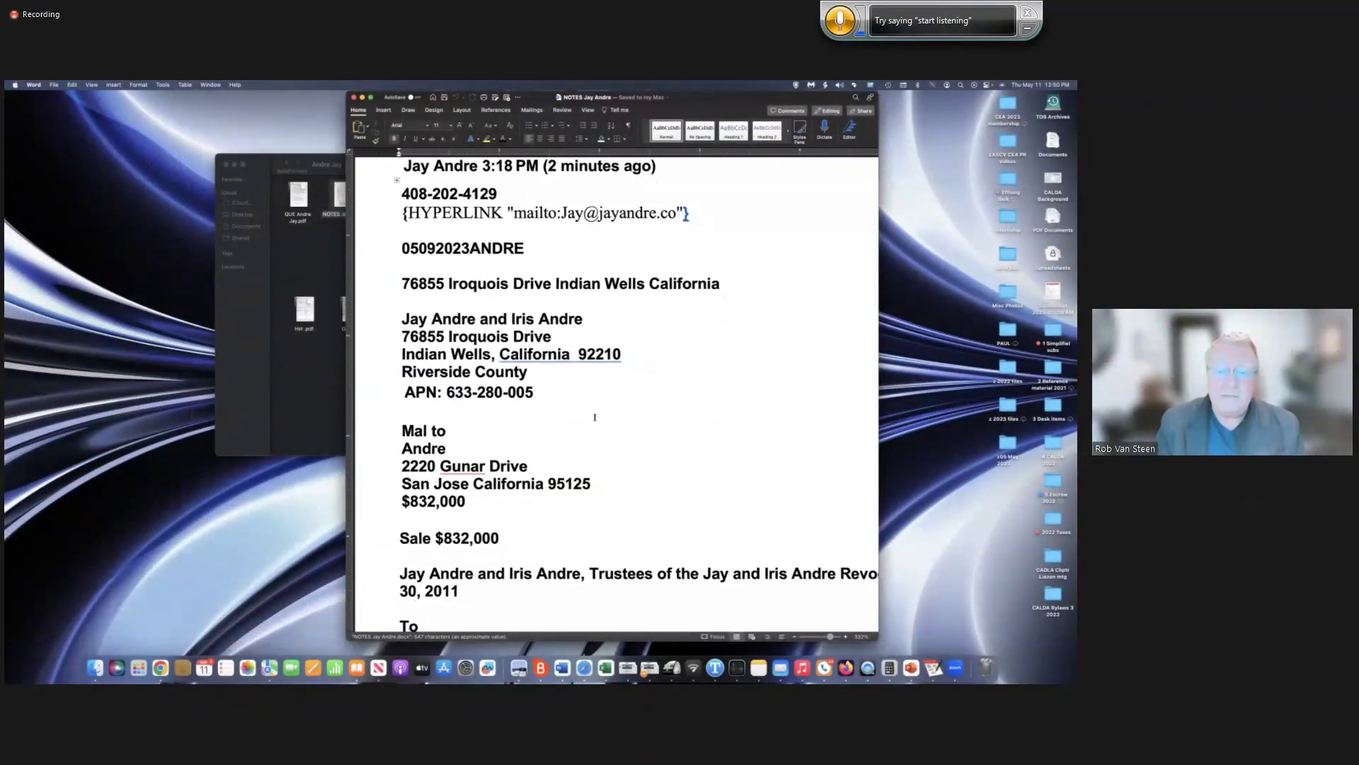
scroll(598, 431, "down", 2)
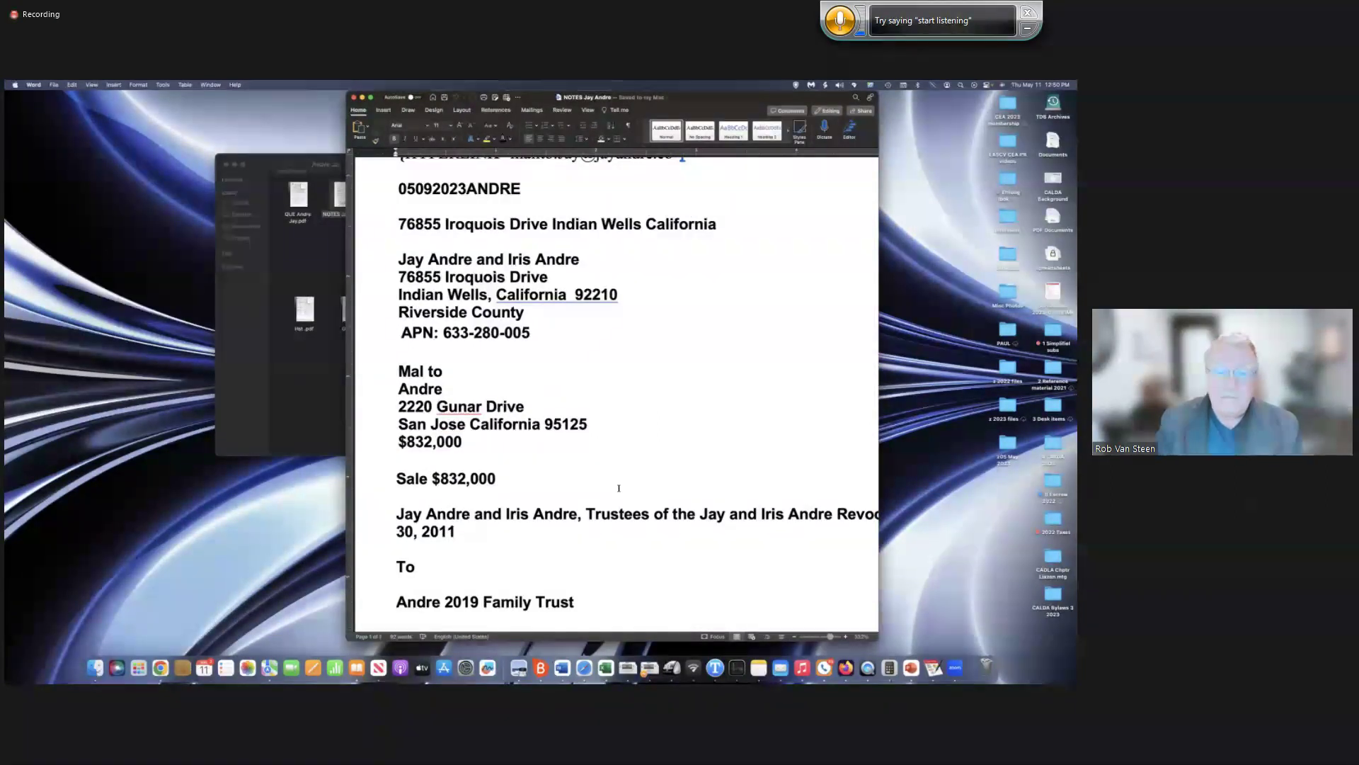
scroll(619, 487, "down", 1)
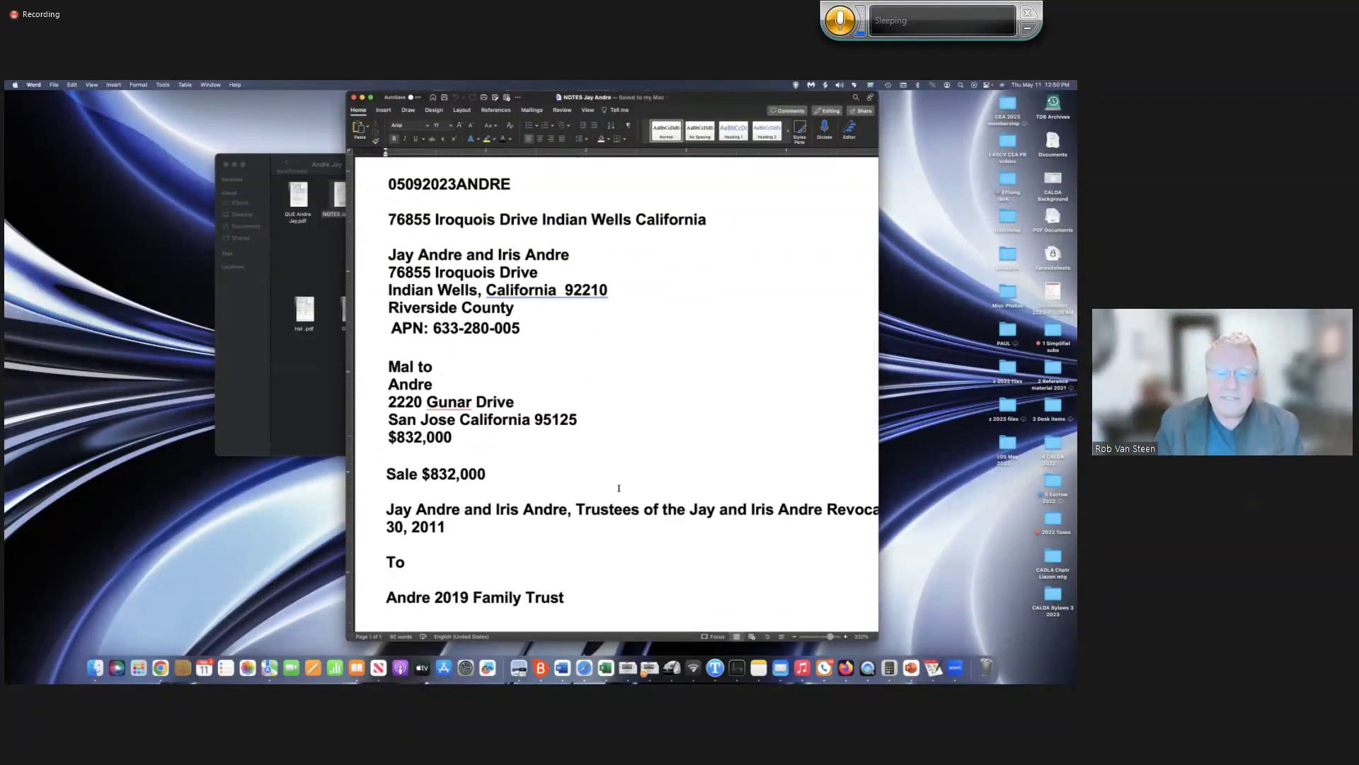
scroll(619, 487, "down", 5)
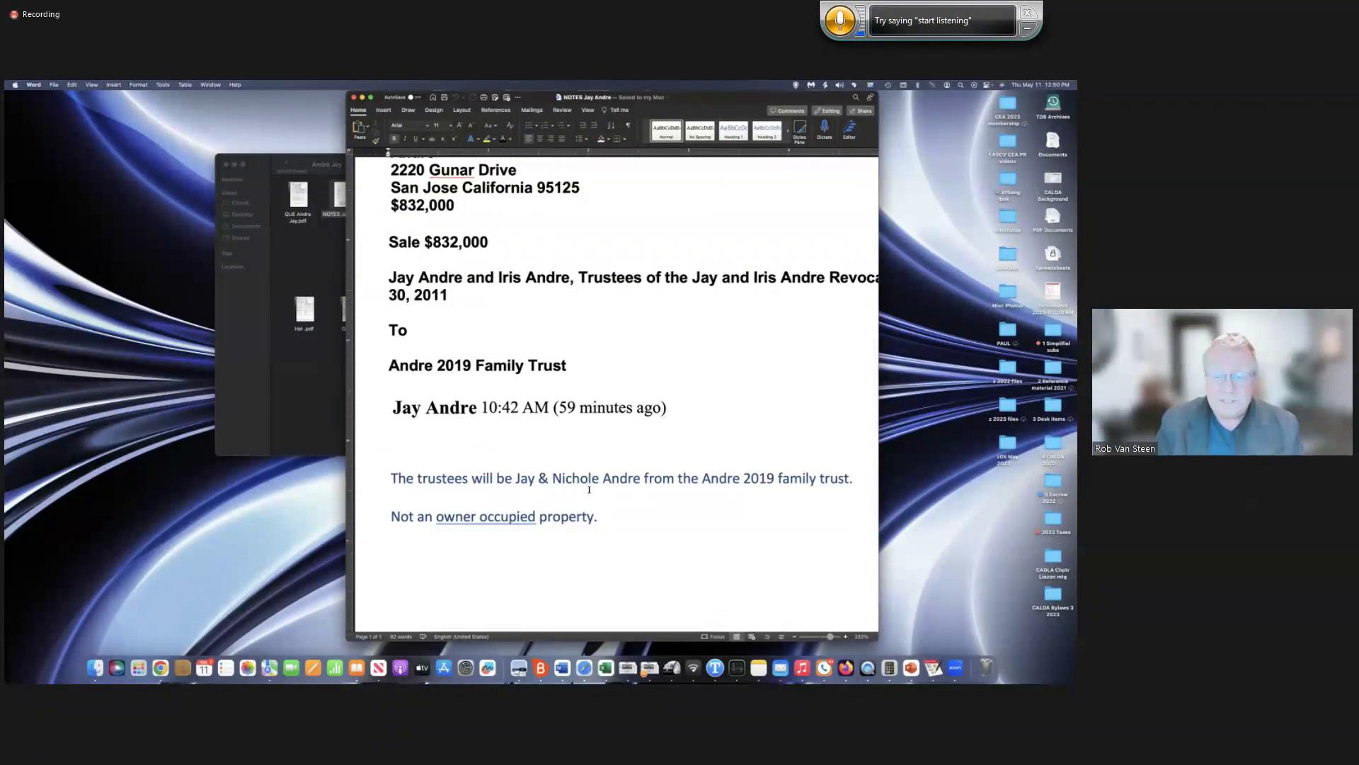
left_click(589, 487)
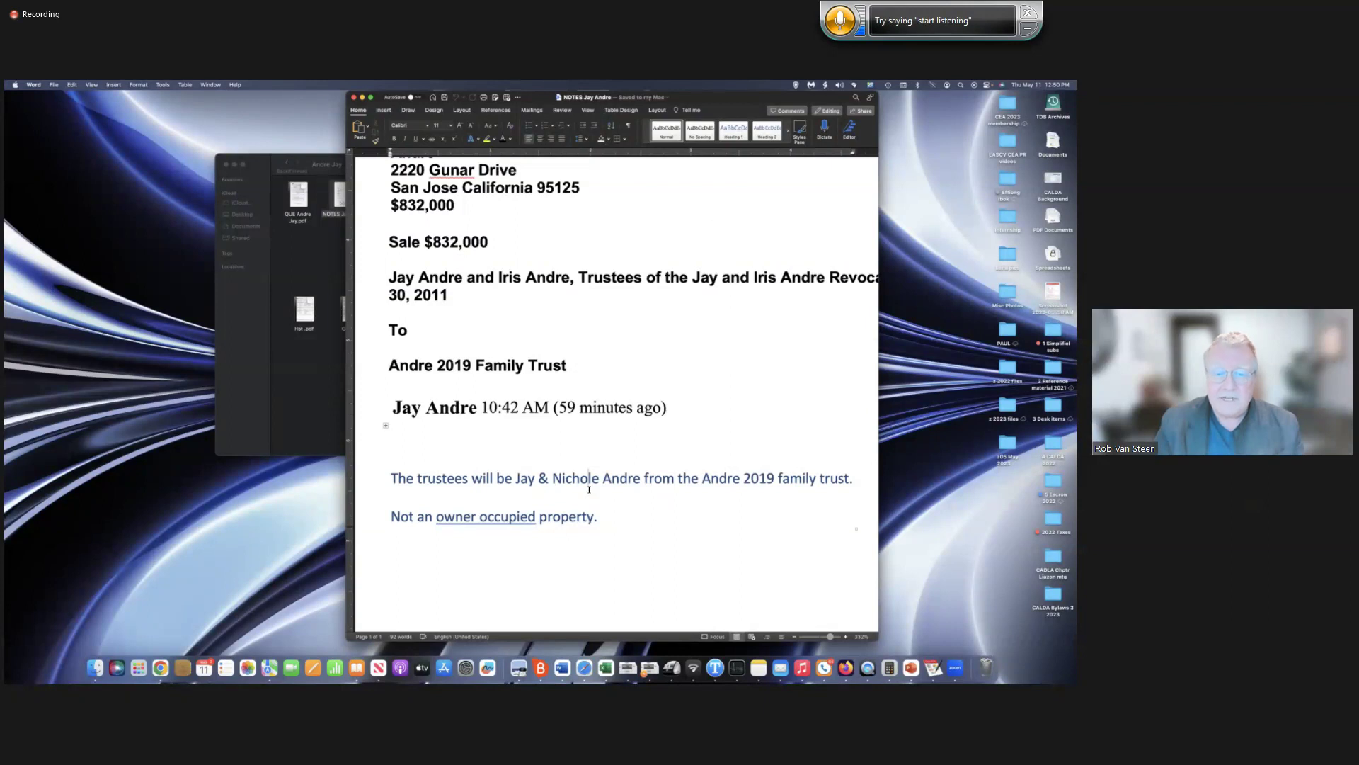
Recheck the sale price and the trust-to-trust transfer lines in the client's notes, then close the document.
scroll(570, 424, "up", 2)
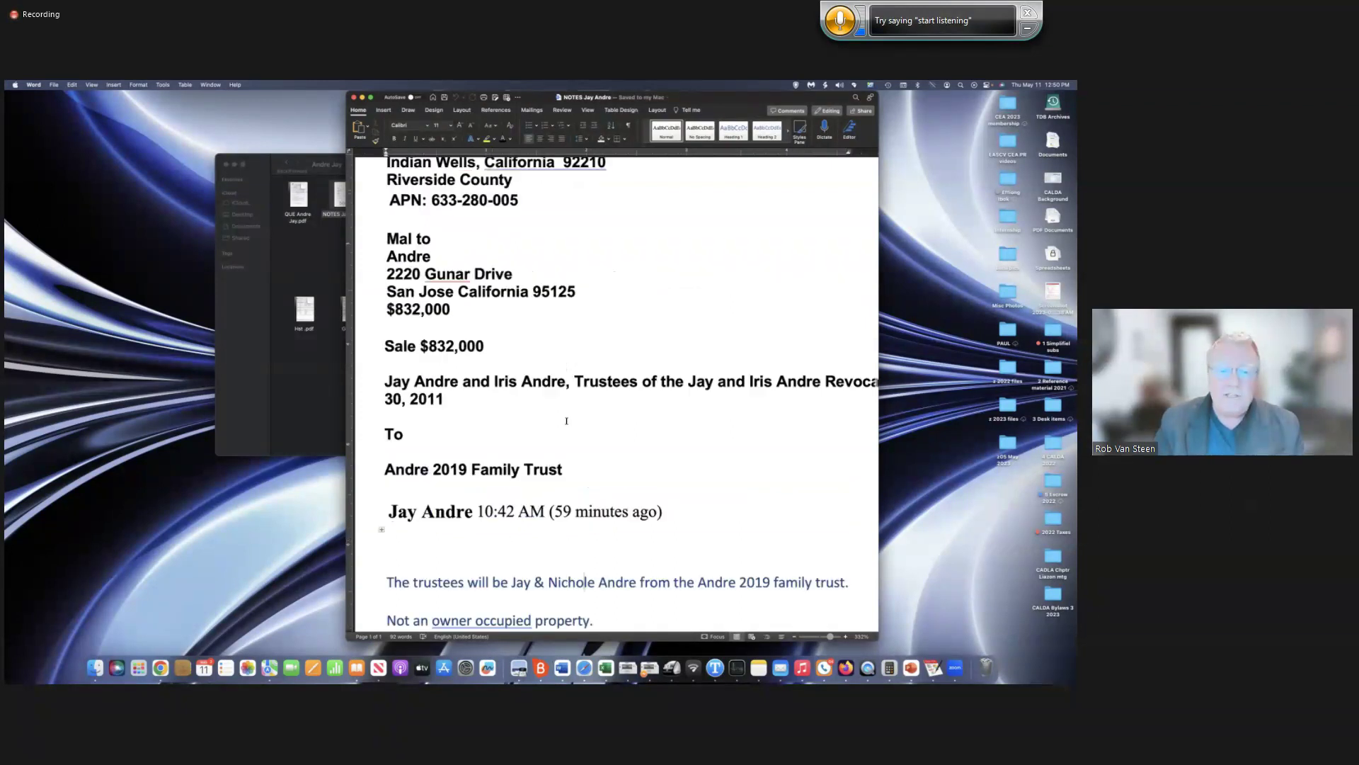
right_click(566, 417)
key("Escape")
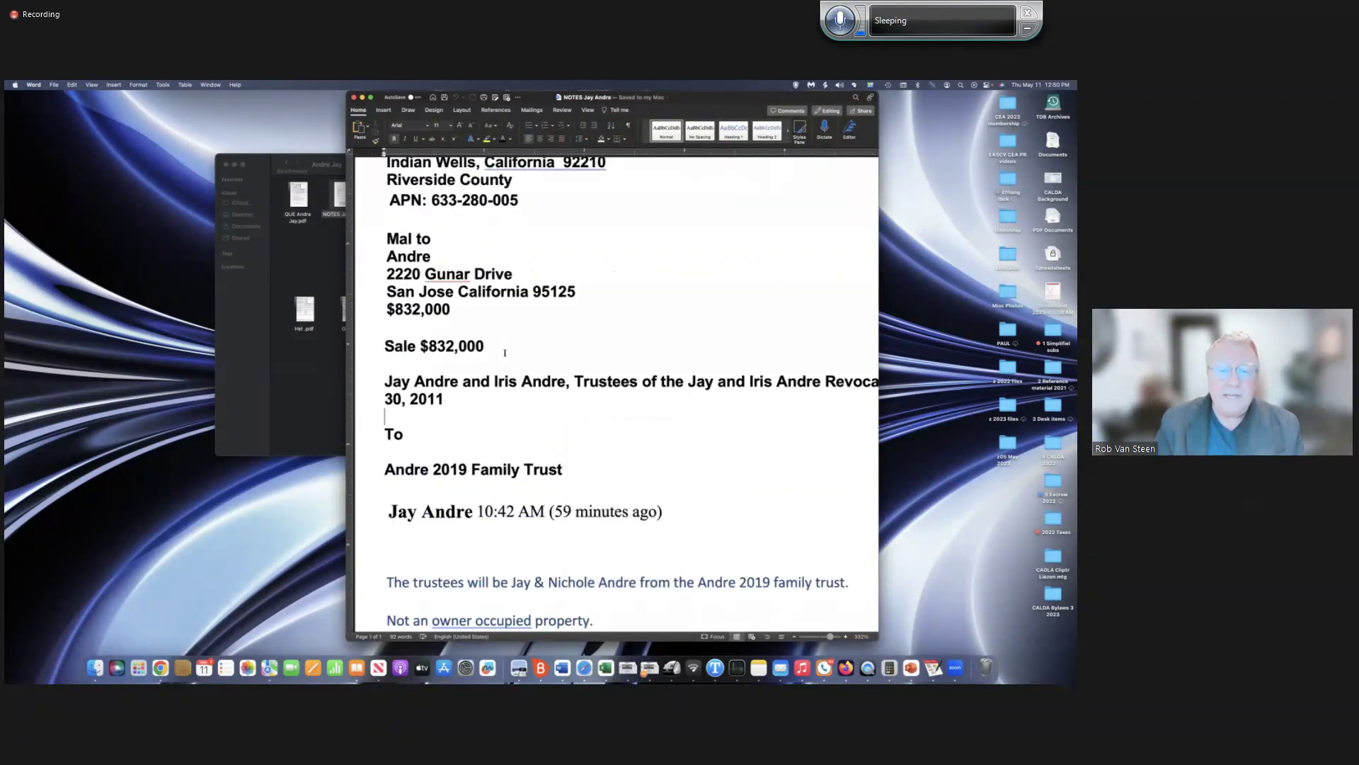
scroll(505, 353, "up", 1)
scroll(505, 352, "up", 3)
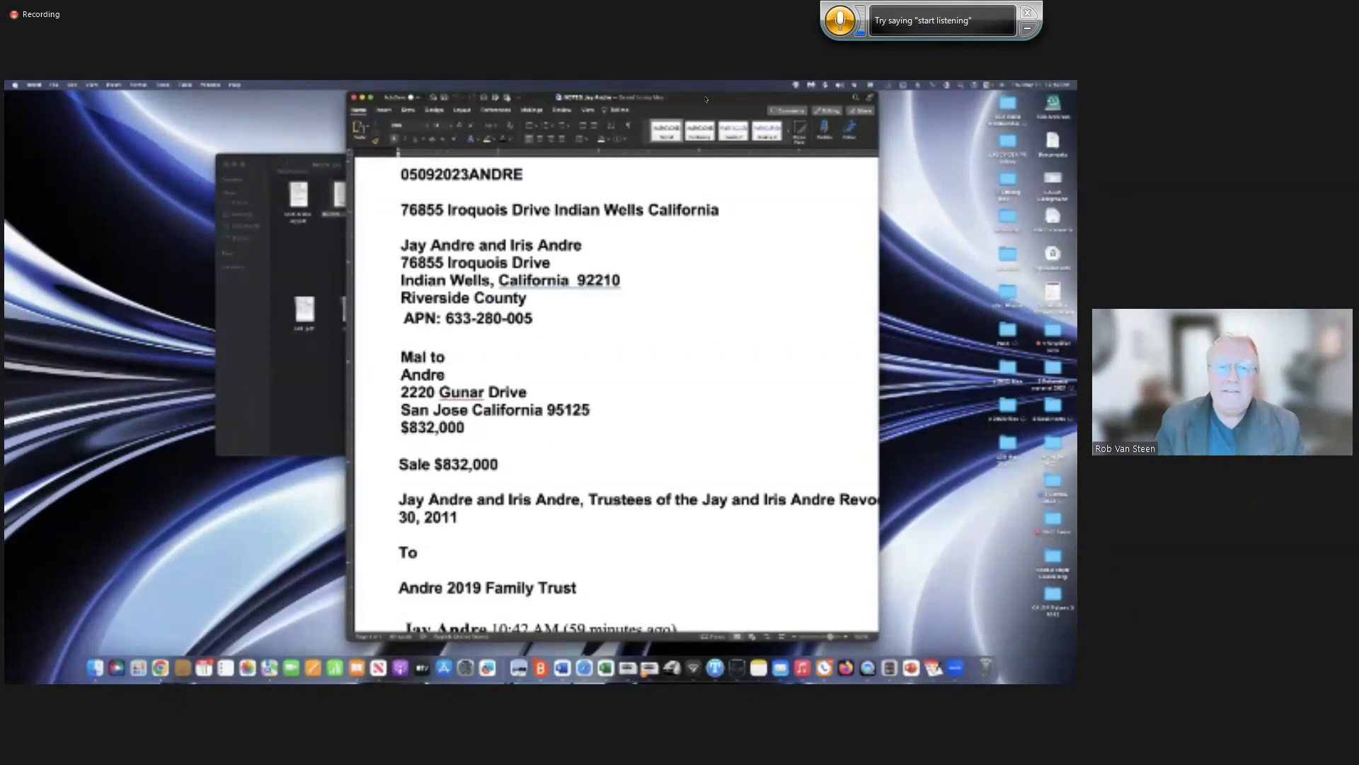
left_click_drag(467, 104, 467, 146)
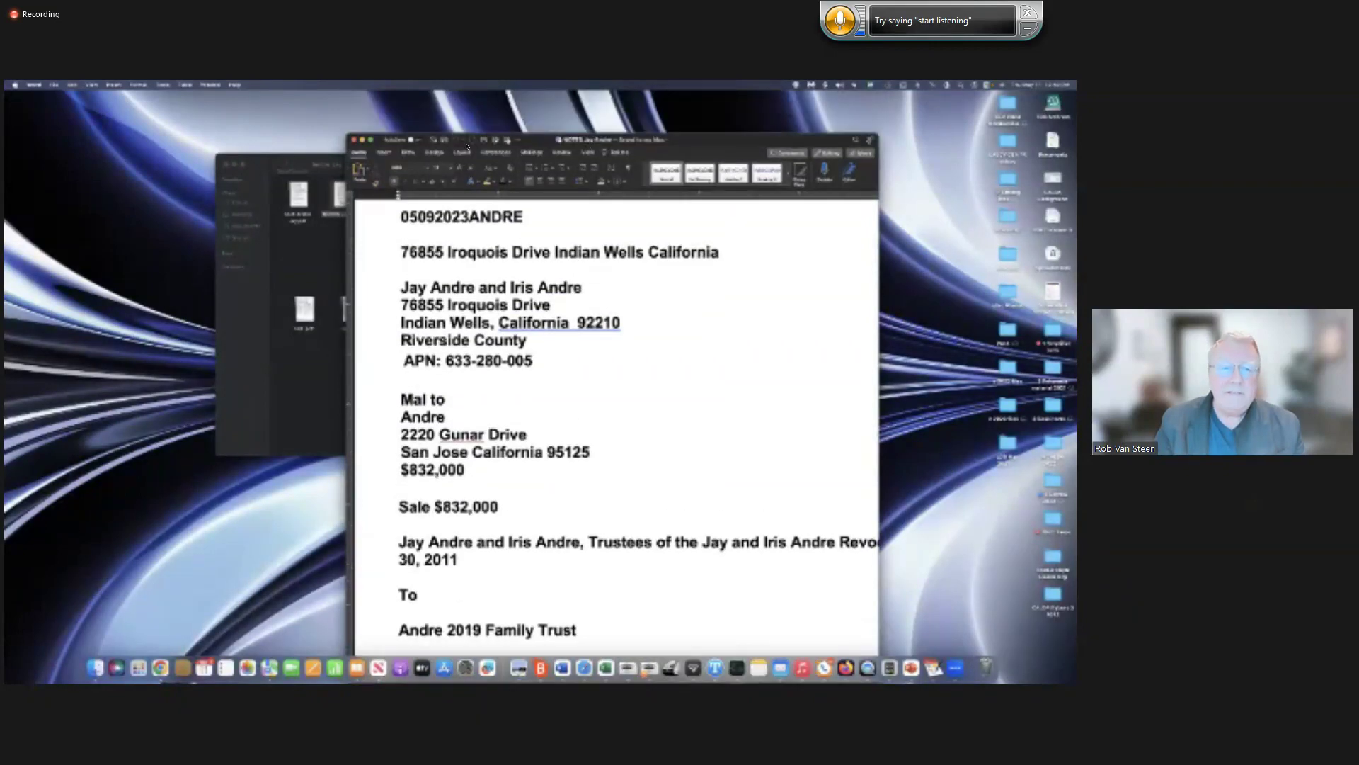
left_click(354, 140)
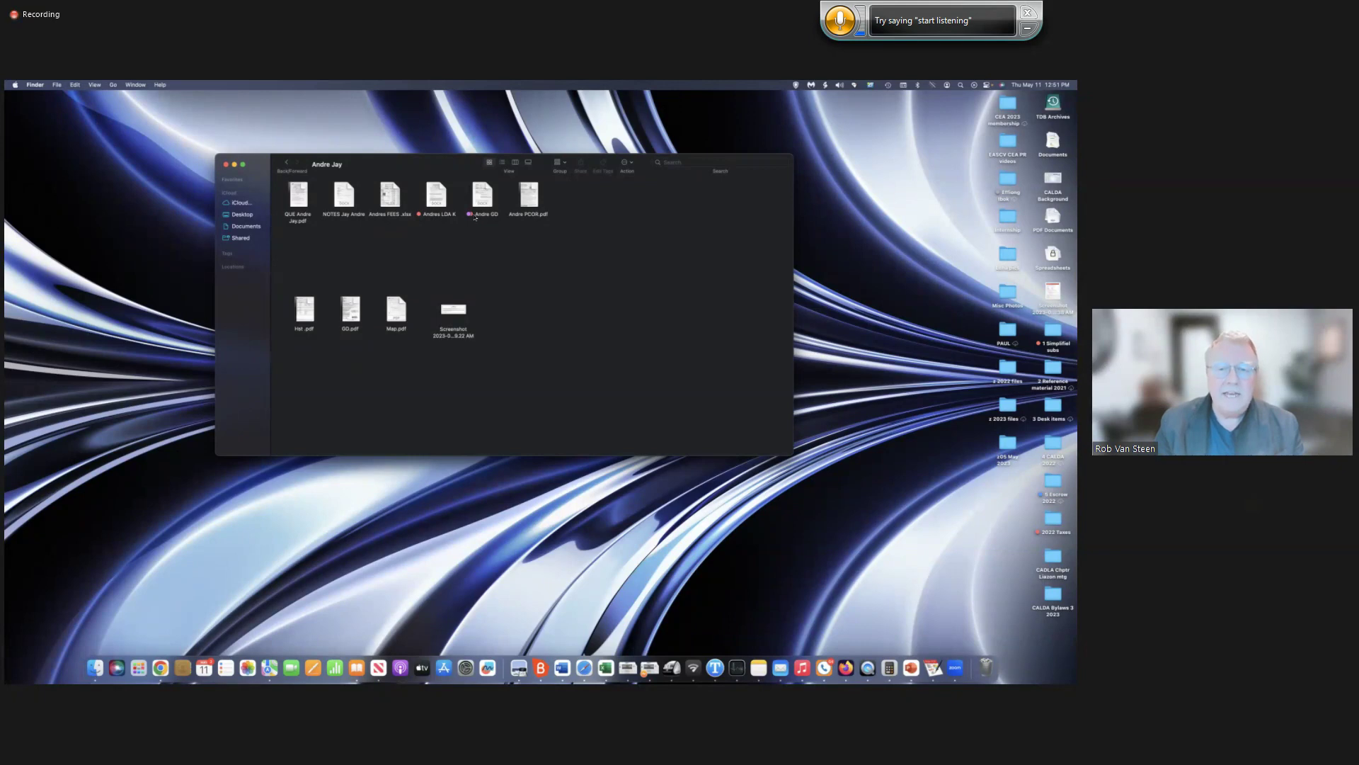
Open the client's grant deed and FEES spreadsheet, and enlarge the fee statement to read its charges and transfer tax lines.
left_click(484, 198)
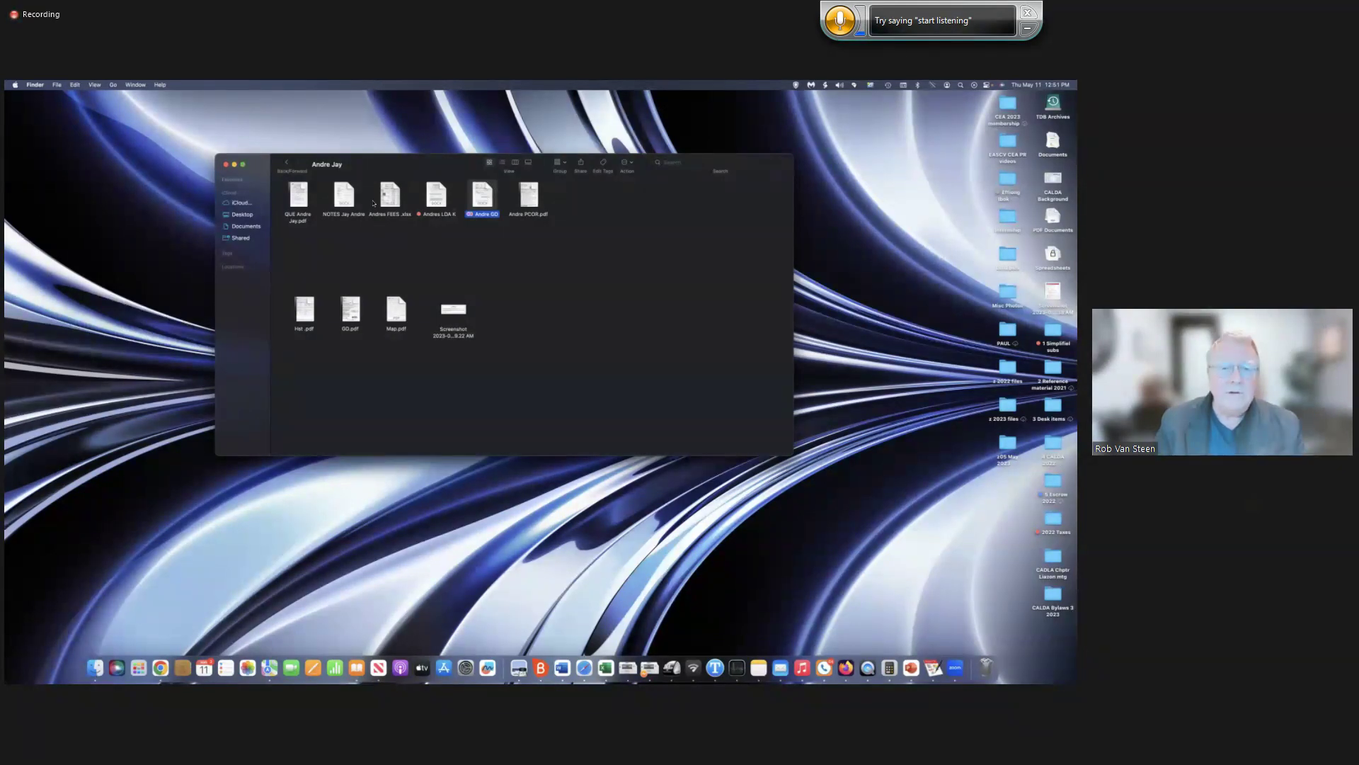
double_click(386, 196)
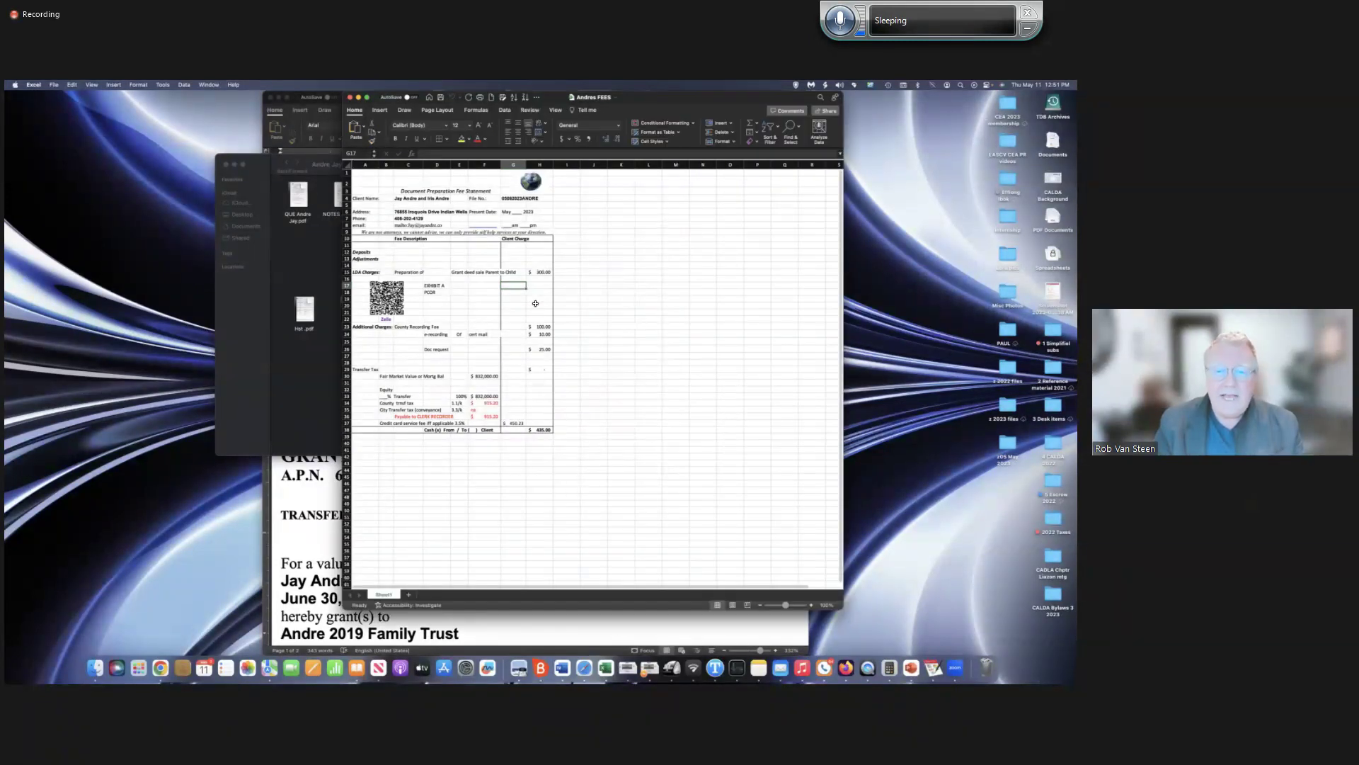
scroll(535, 303, "up", 3)
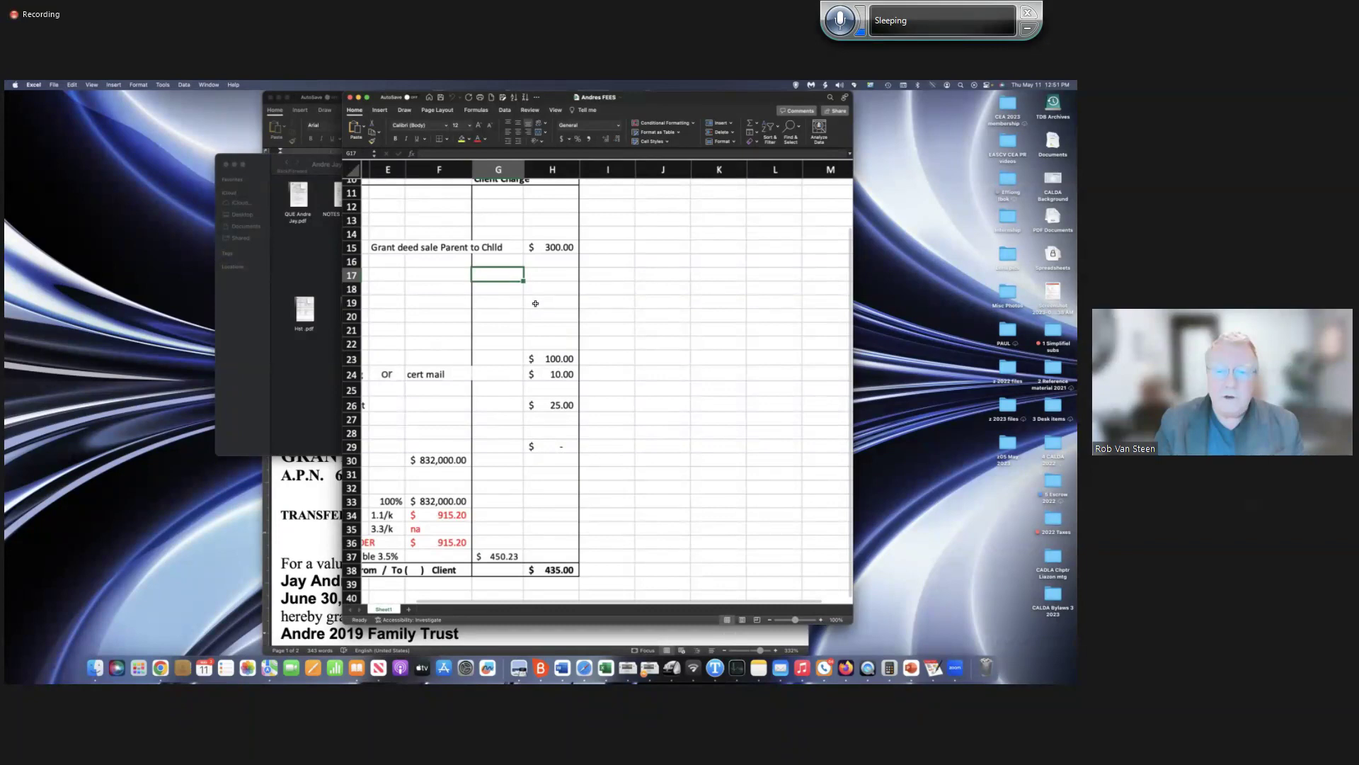
scroll(535, 303, "down", 3)
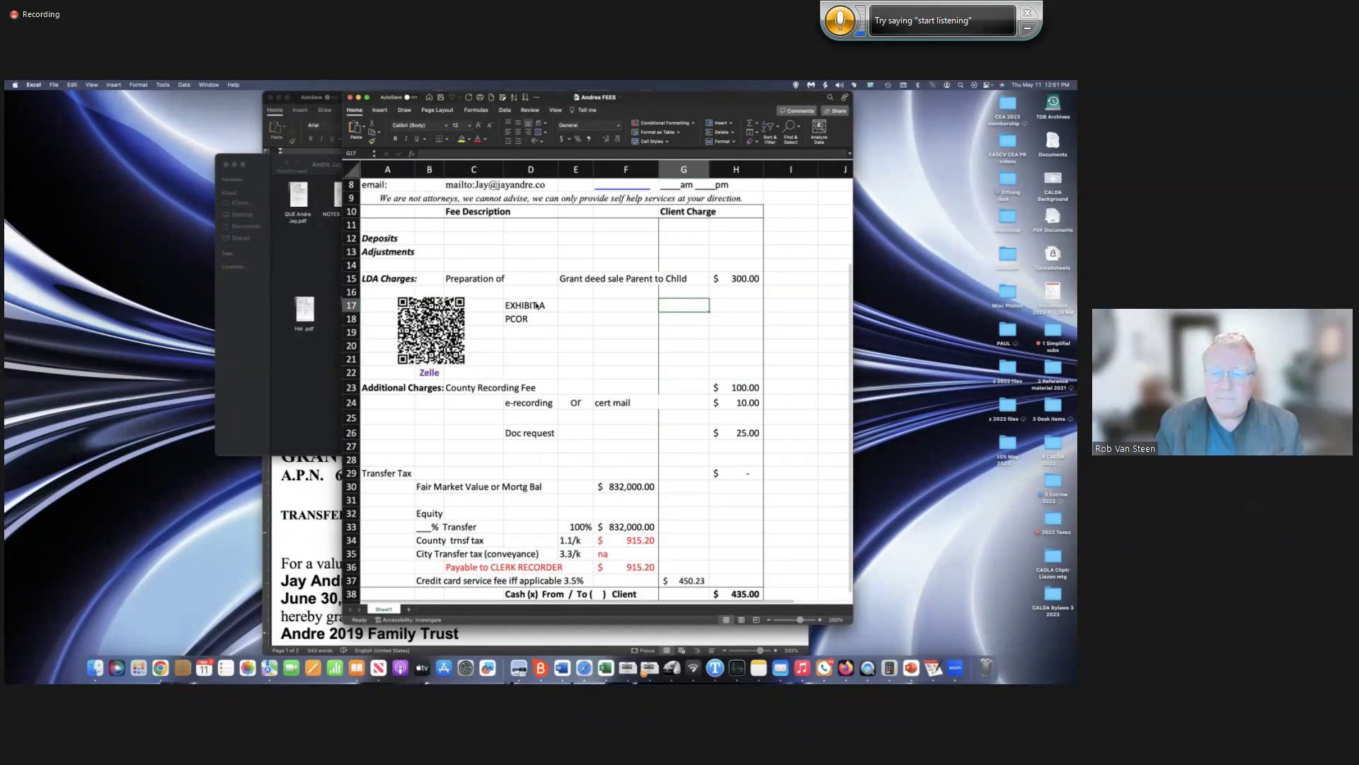
scroll(537, 304, "down", 1)
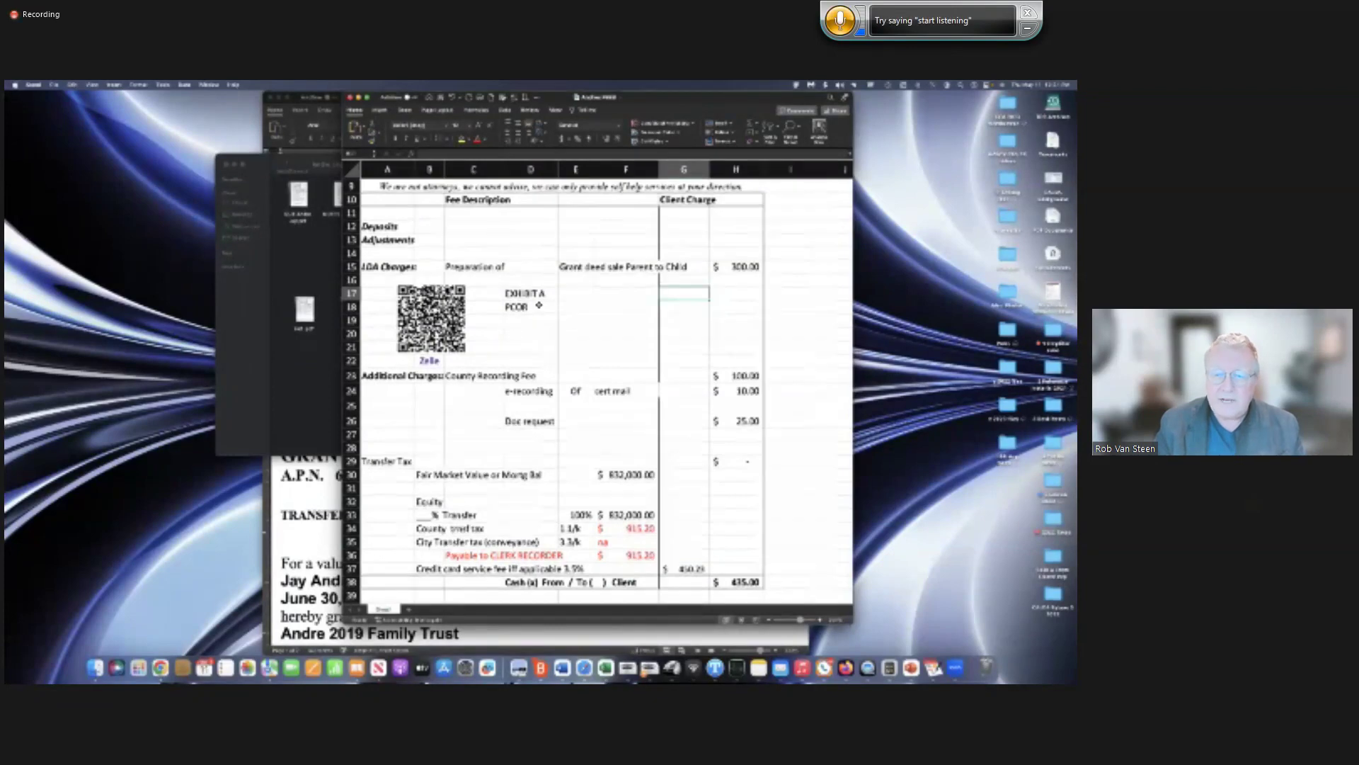
Examine the fee statement's charges, selecting the parent-to-child grant deed fee in H15 and continuing to the recording fees and total.
scroll(584, 314, "up", 3)
scroll(584, 314, "up", 3)
scroll(584, 314, "down", 6)
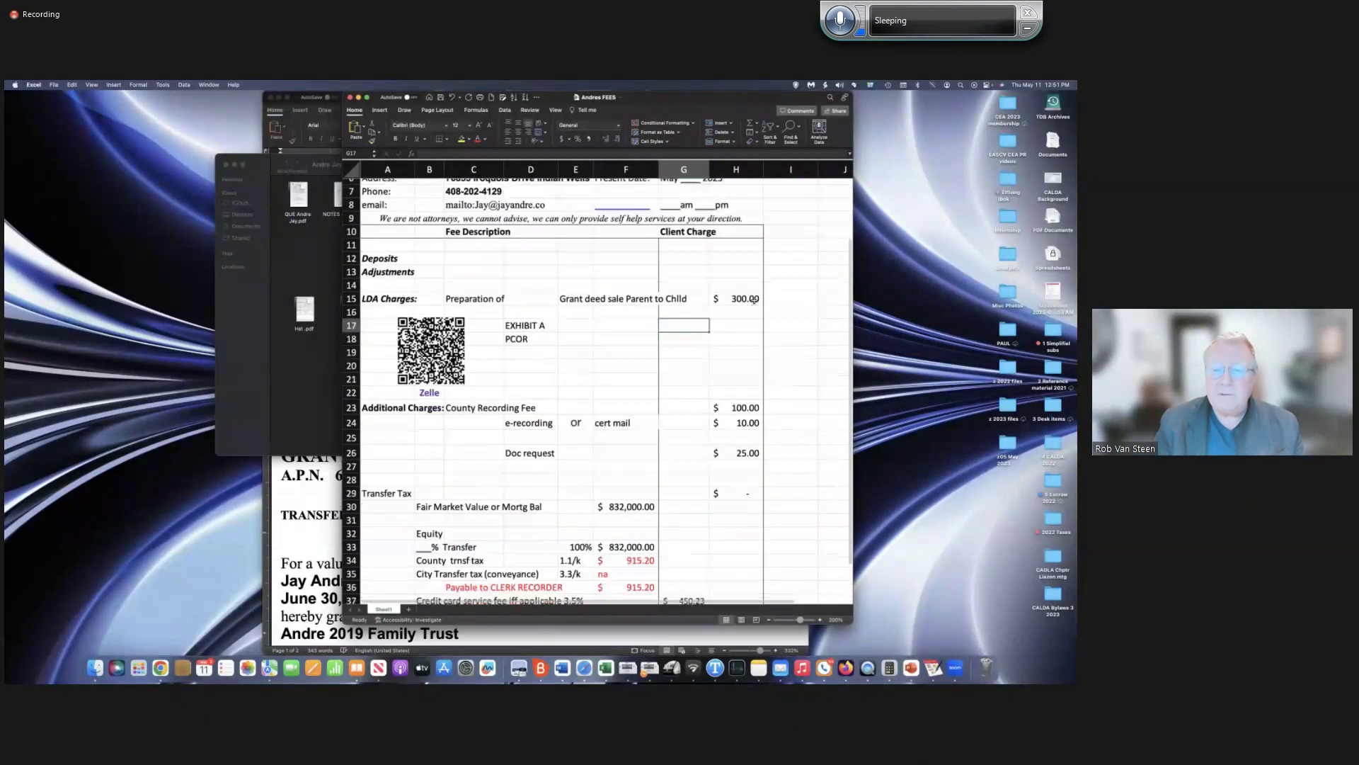
left_click(741, 292)
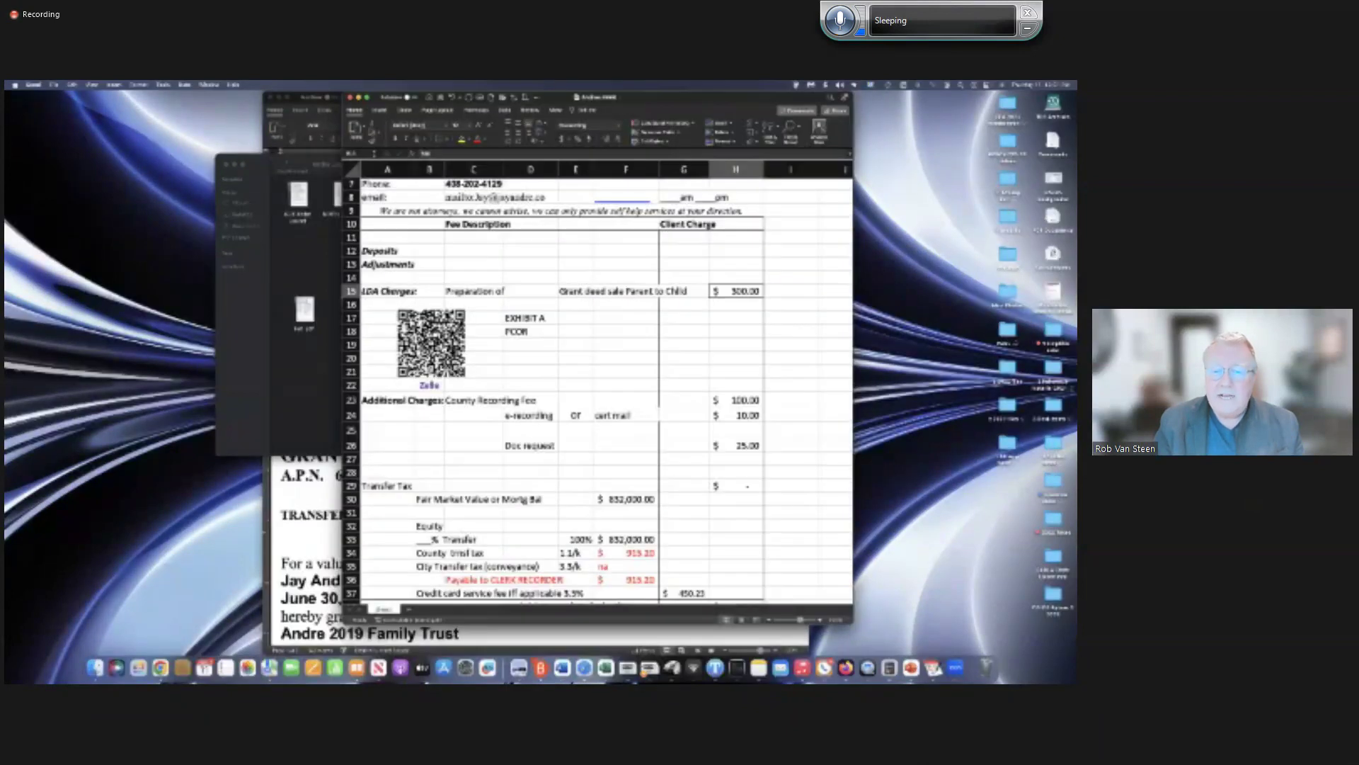
scroll(741, 292, "down", 3)
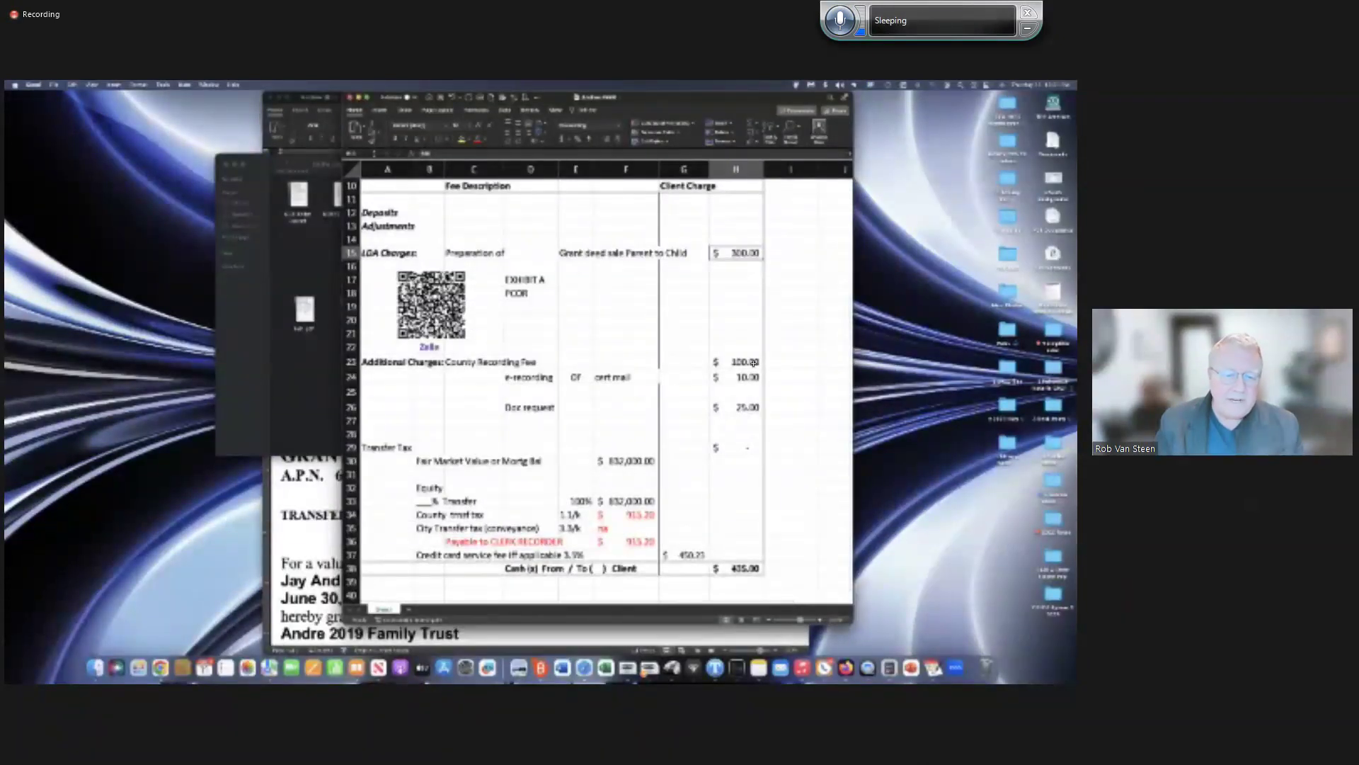